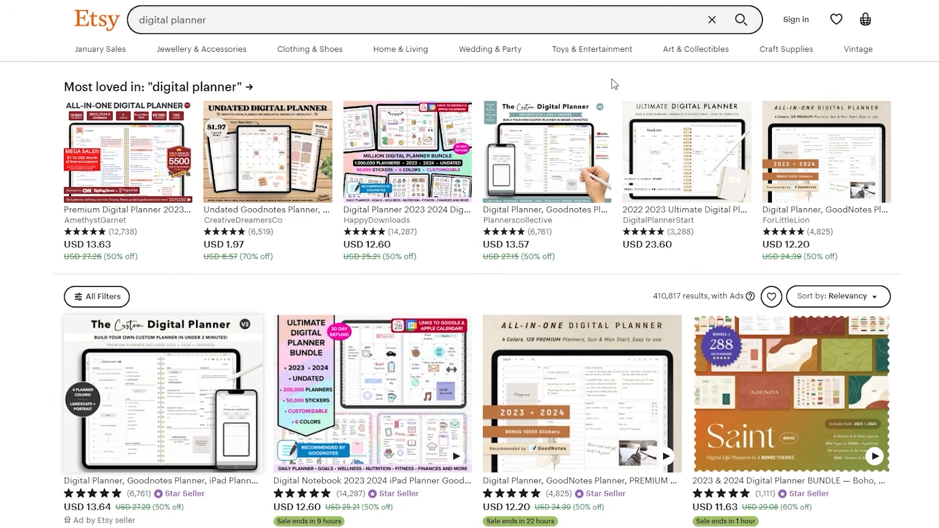
# Open canva.com in a new browser tab
pyautogui.hotkey('ctrl', 't')
pyautogui.write('canva.com')
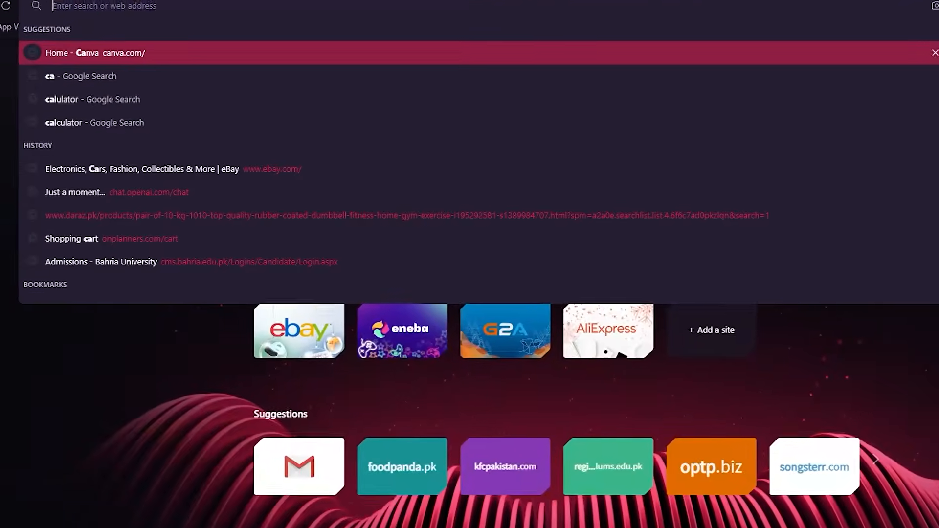
pyautogui.press('Return')
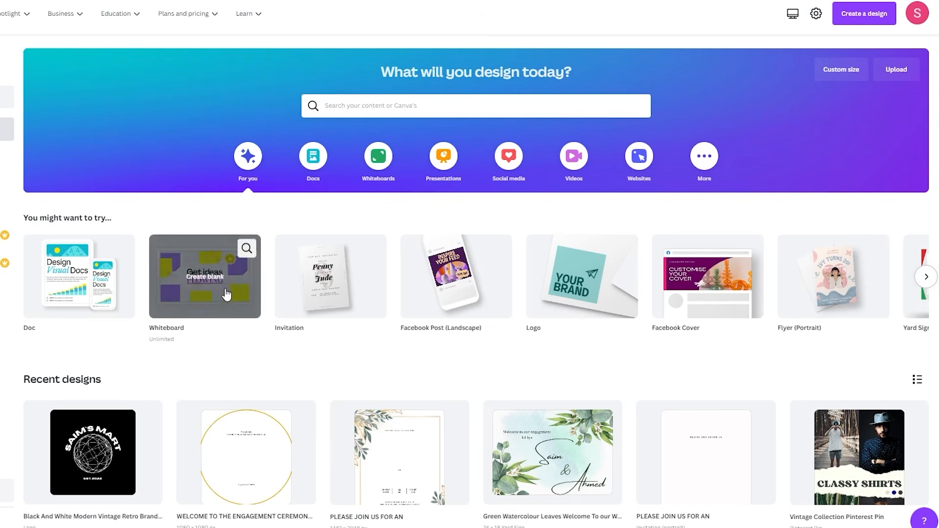
# Look through the recent designs on the Canva home page and return to the start of the page
pyautogui.scroll(-6, 225, 292)
pyautogui.scroll(-6, 644, 259)
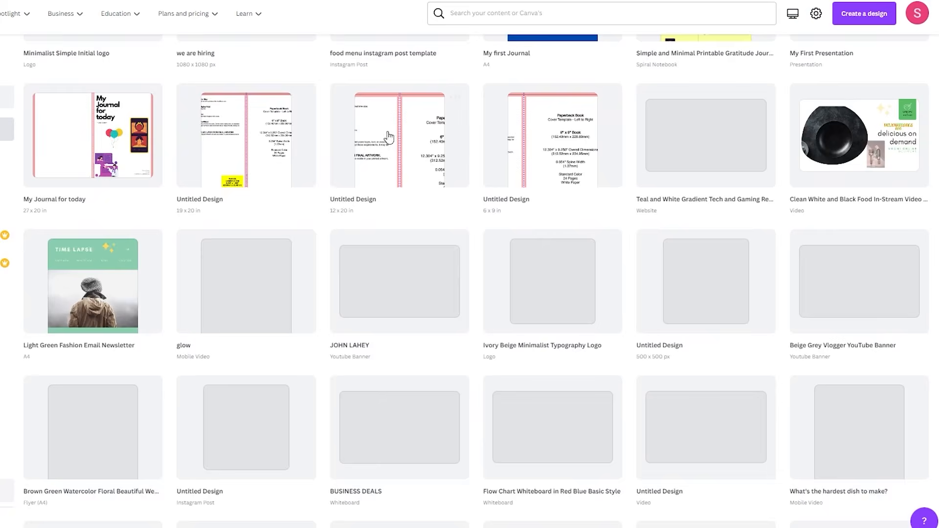
pyautogui.scroll(-7, 478, 218)
pyautogui.scroll(-3, 477, 217)
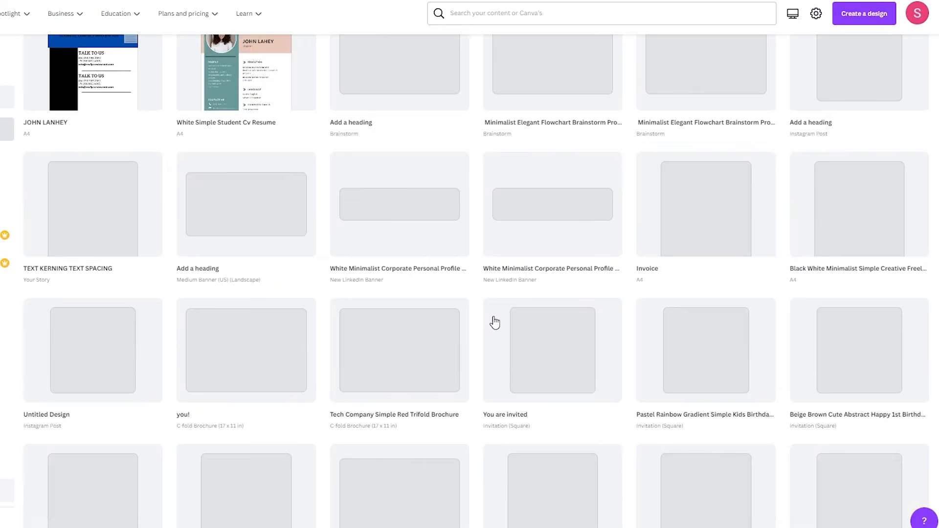
pyautogui.scroll(-5, 493, 321)
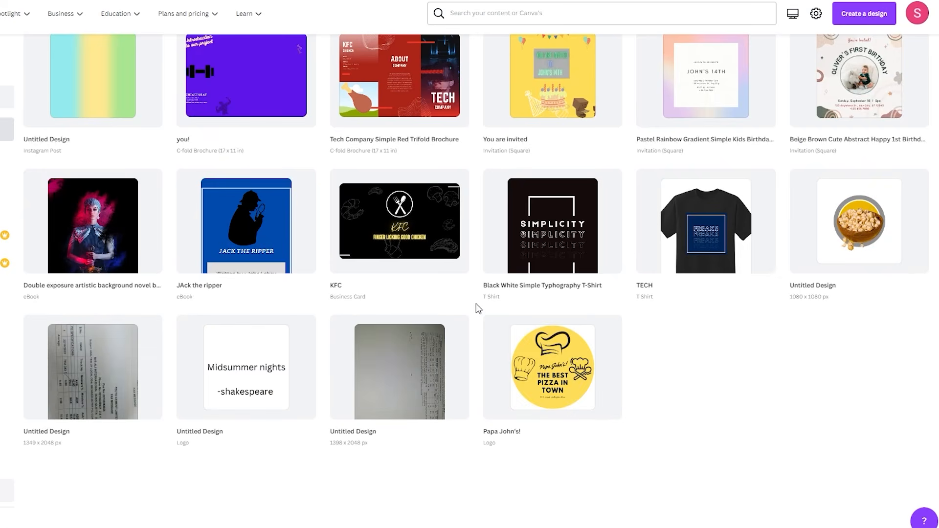
pyautogui.scroll(20, 478, 310)
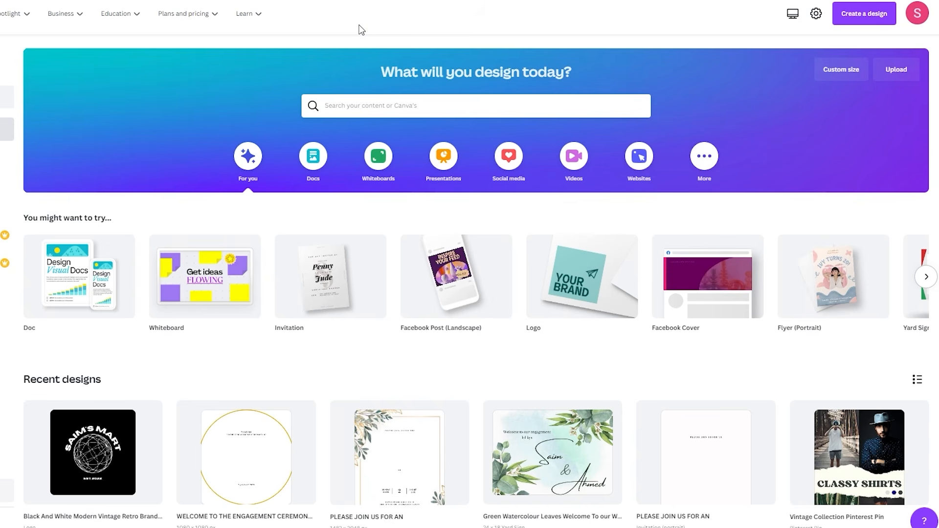
# Search the Canva templates for "digital planner"
pyautogui.click(446, 100)
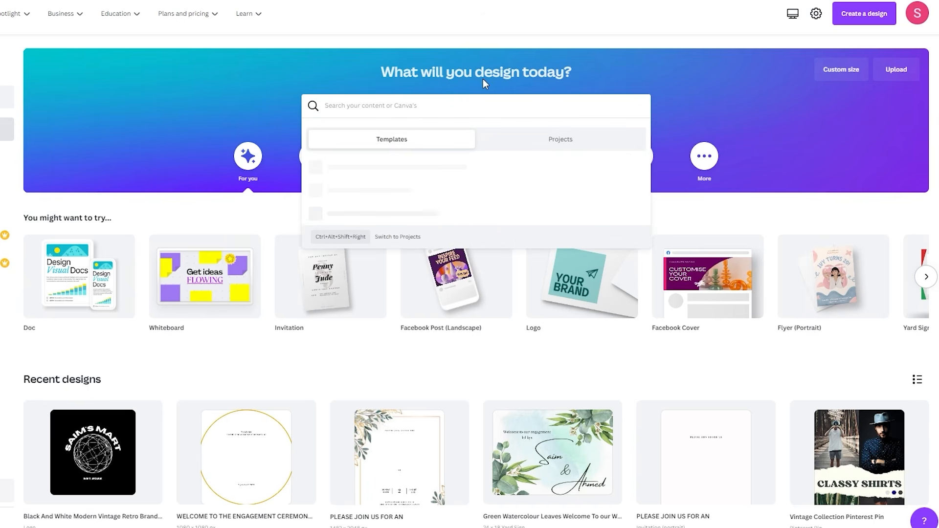
pyautogui.click(511, 54)
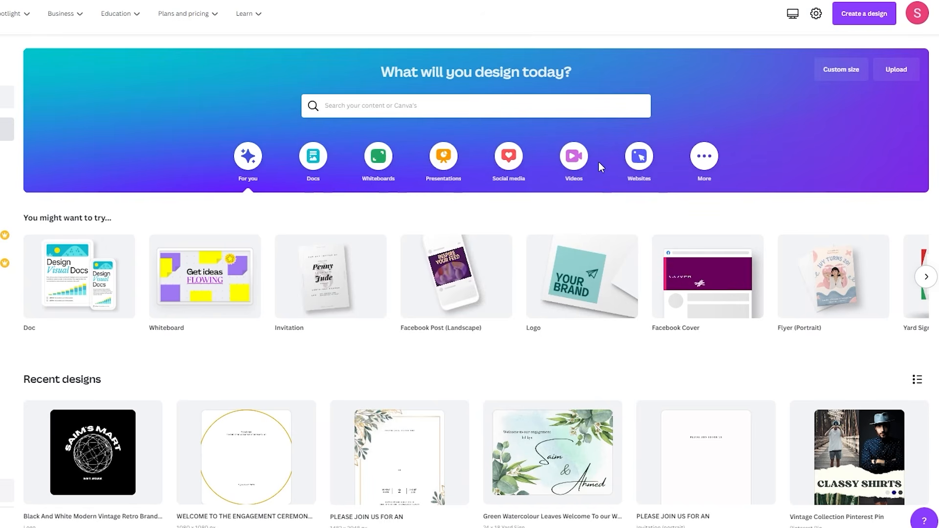
pyautogui.click(391, 110)
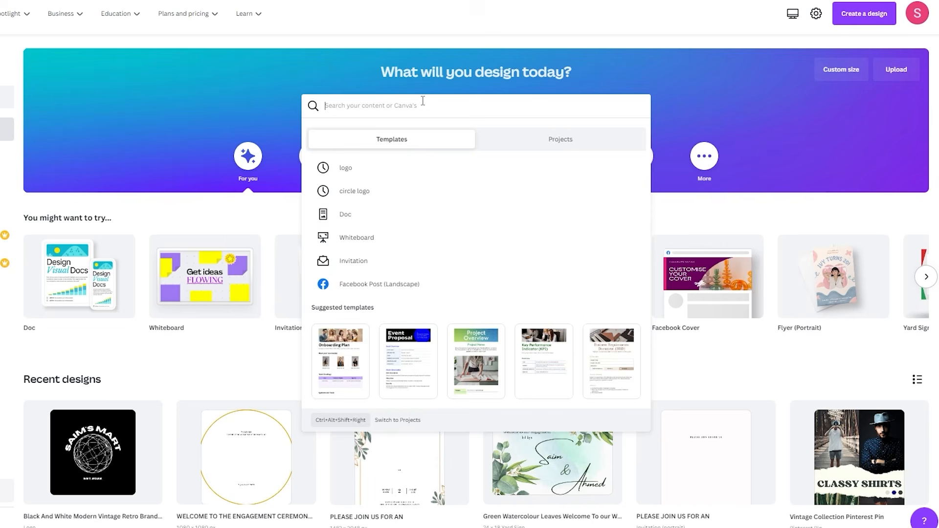
pyautogui.write('planner')
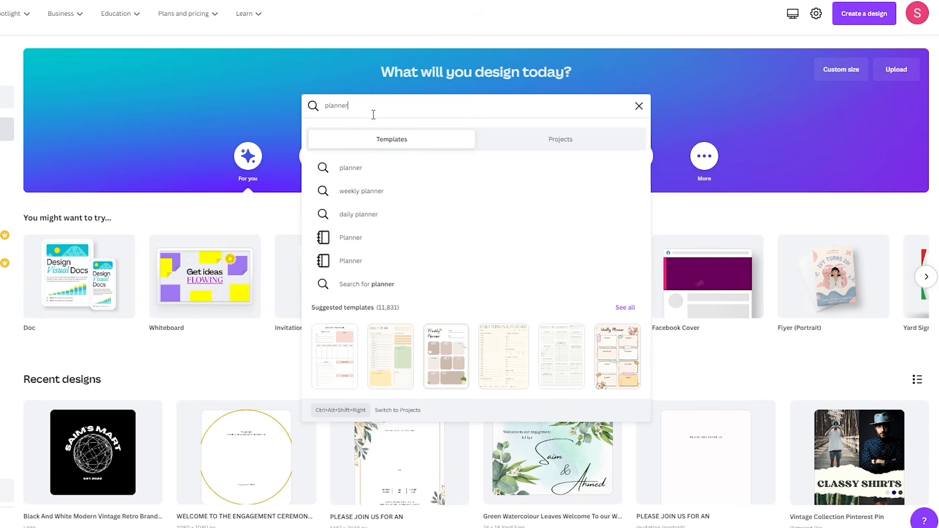
pyautogui.moveTo(373, 112); pyautogui.dragTo(251, 109)
pyautogui.write('digital plpanner')
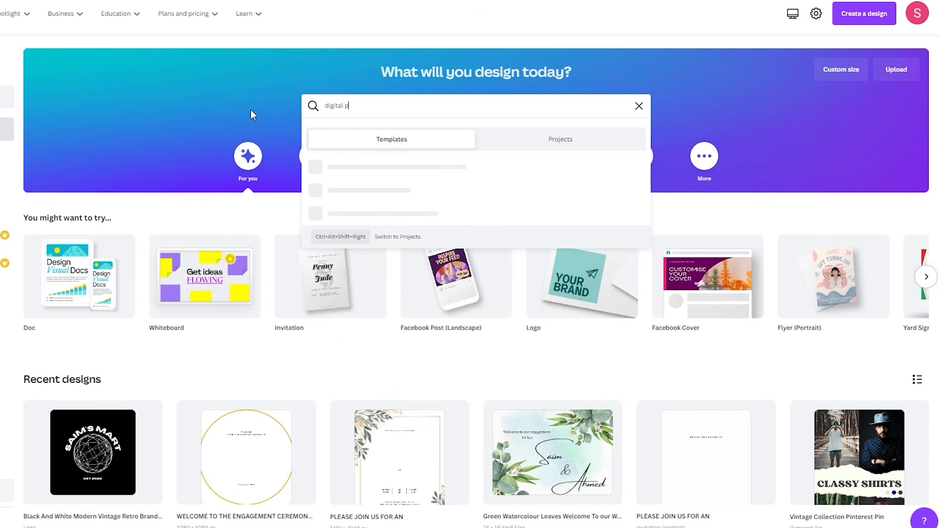
pyautogui.press('BackSpace')
pyautogui.press('BackSpace')
pyautogui.press('BackSpace')
pyautogui.press('BackSpace')
pyautogui.press('BackSpace')
pyautogui.press('BackSpace')
pyautogui.press('BackSpace')
pyautogui.press('BackSpace')
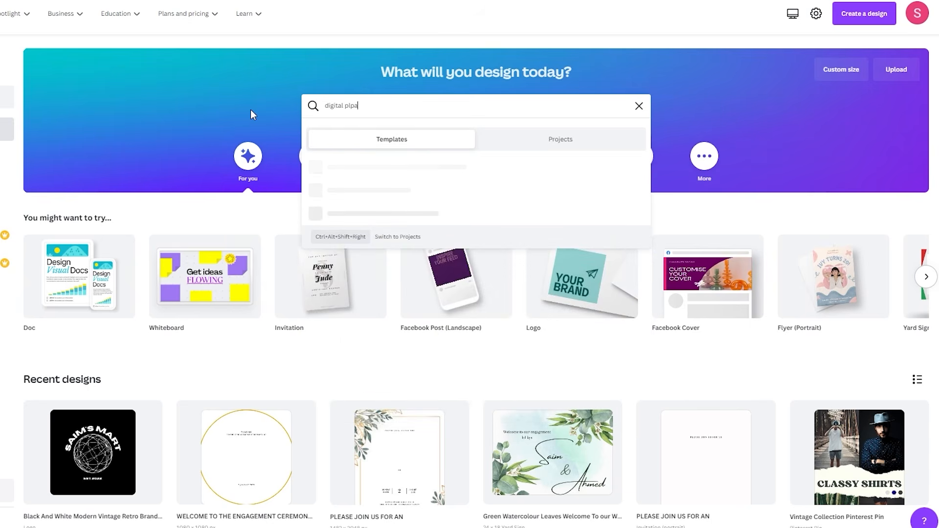
pyautogui.write('planner')
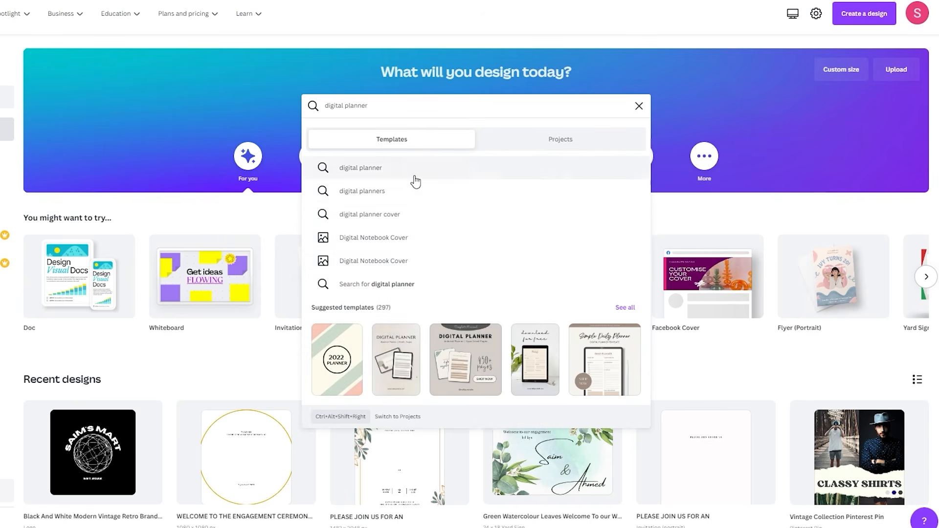
pyautogui.click(394, 169)
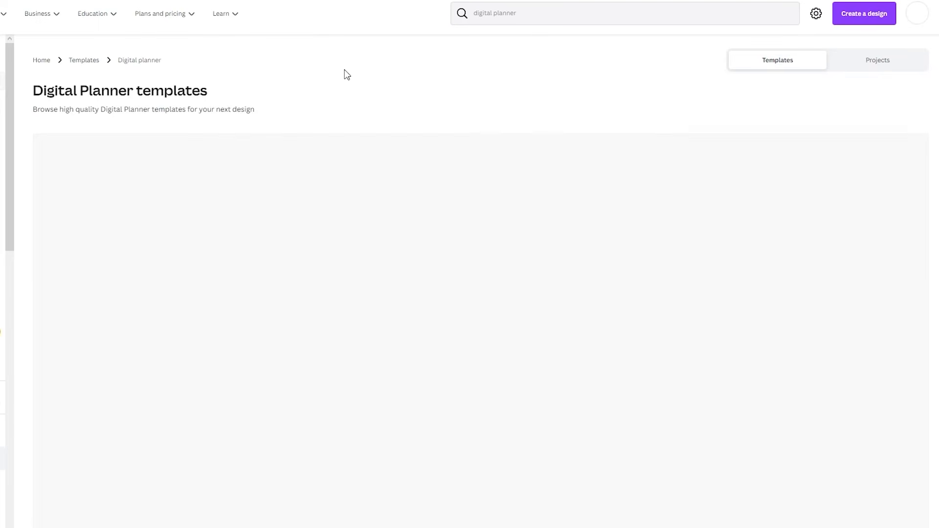
# Examine the digital planner templates and check which ones contain paid elements
pyautogui.scroll(-1, 345, 74)
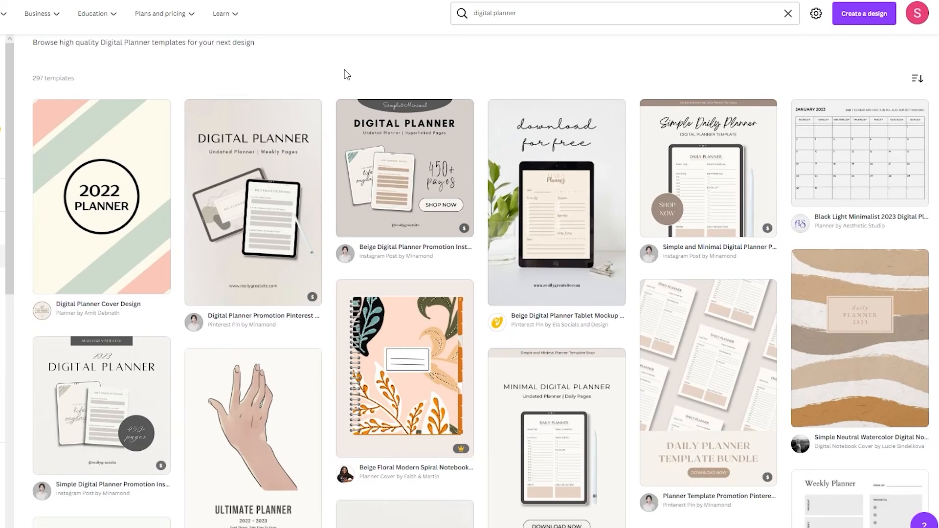
pyautogui.scroll(-5, 326, 171)
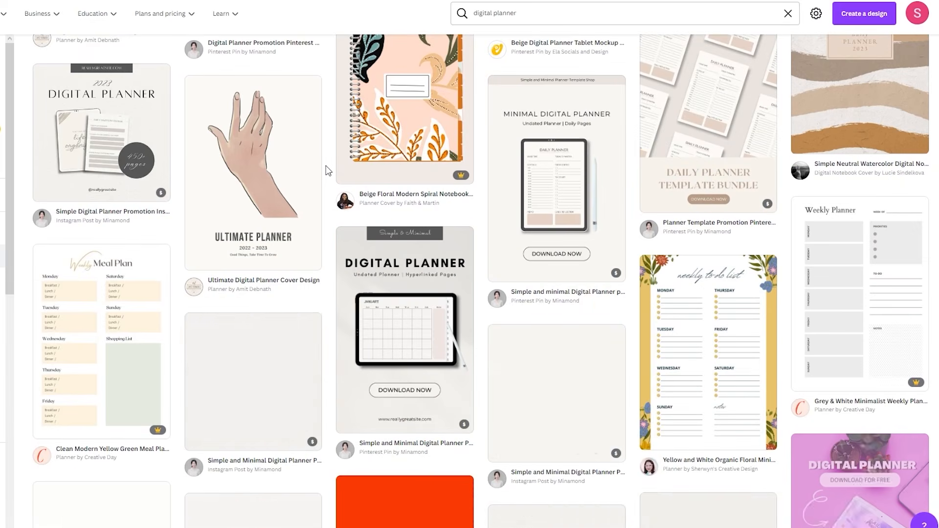
pyautogui.scroll(6, 327, 170)
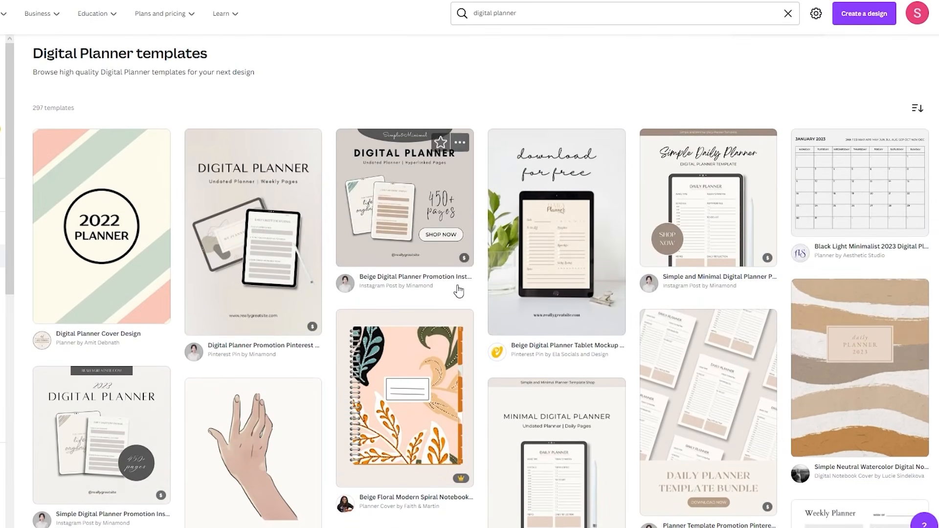
pyautogui.moveTo(461, 259)
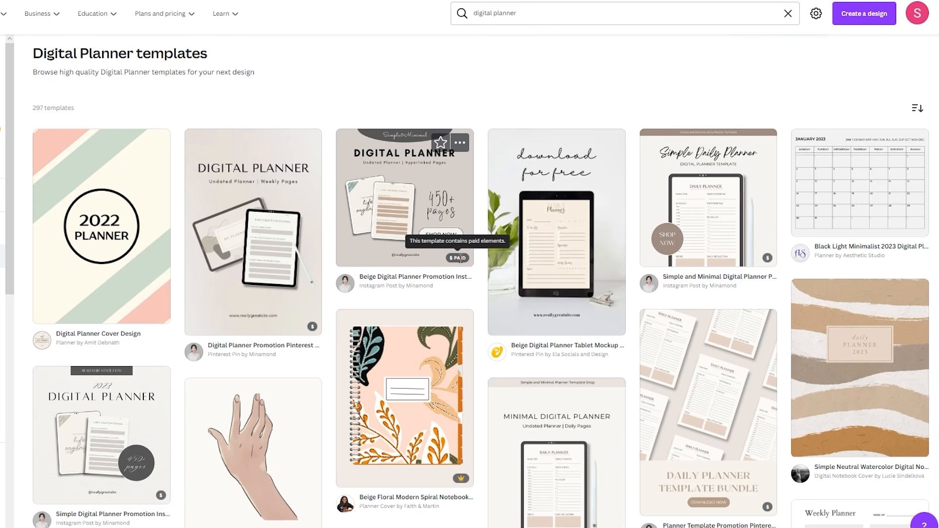
pyautogui.scroll(-8, 460, 259)
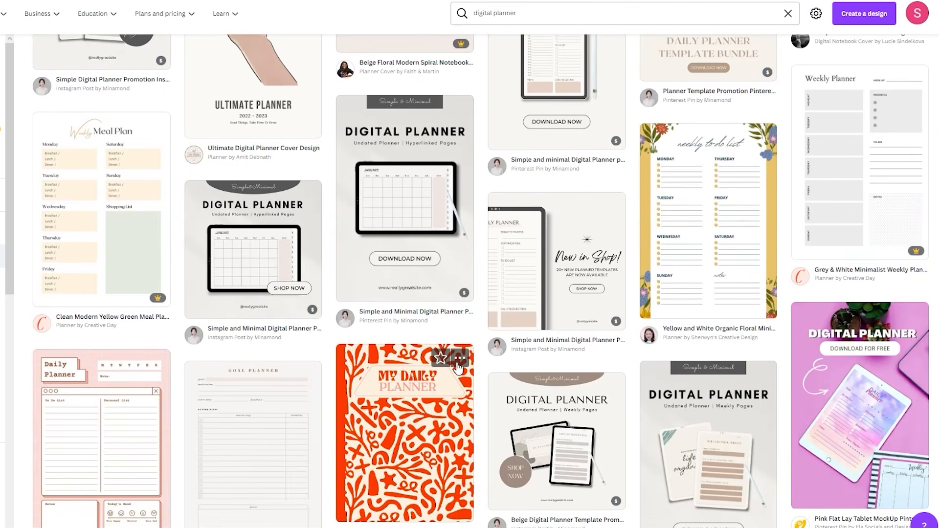
pyautogui.scroll(2, 458, 368)
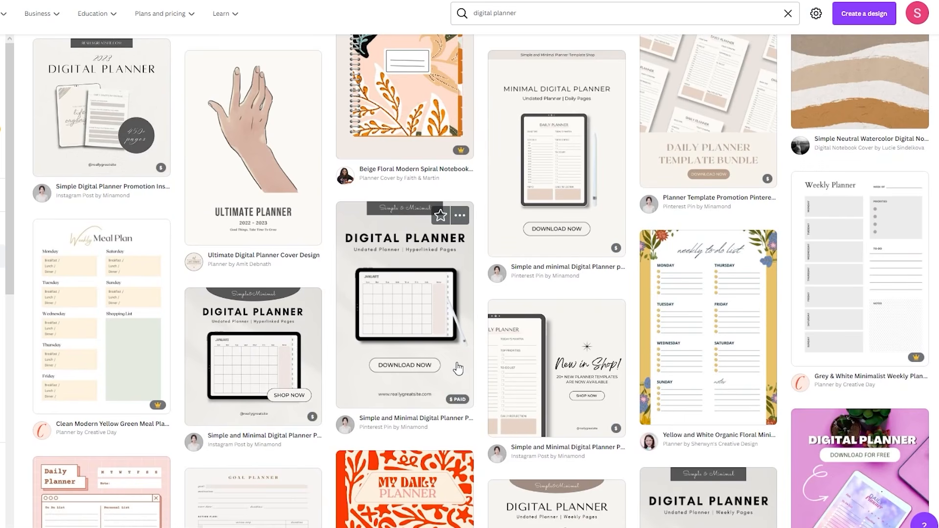
pyautogui.scroll(2, 458, 367)
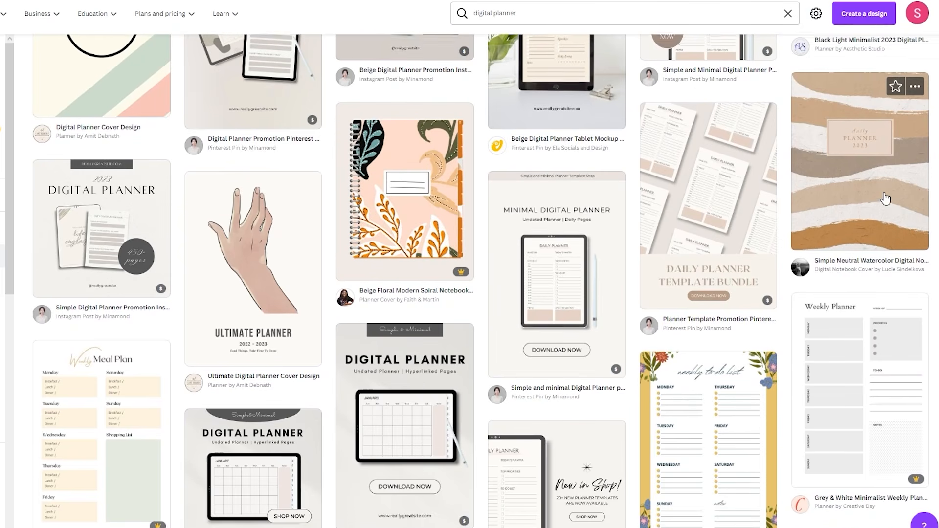
pyautogui.scroll(1, 886, 199)
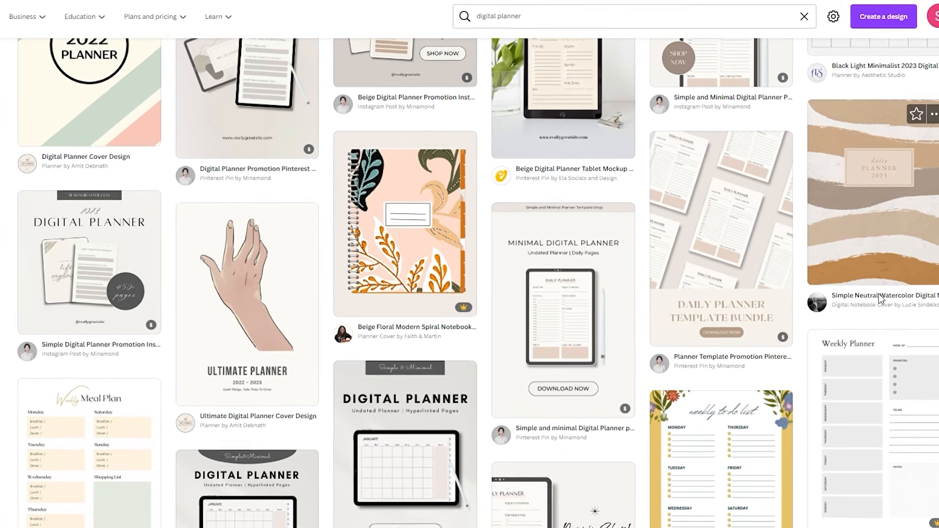
pyautogui.scroll(3, 825, 171)
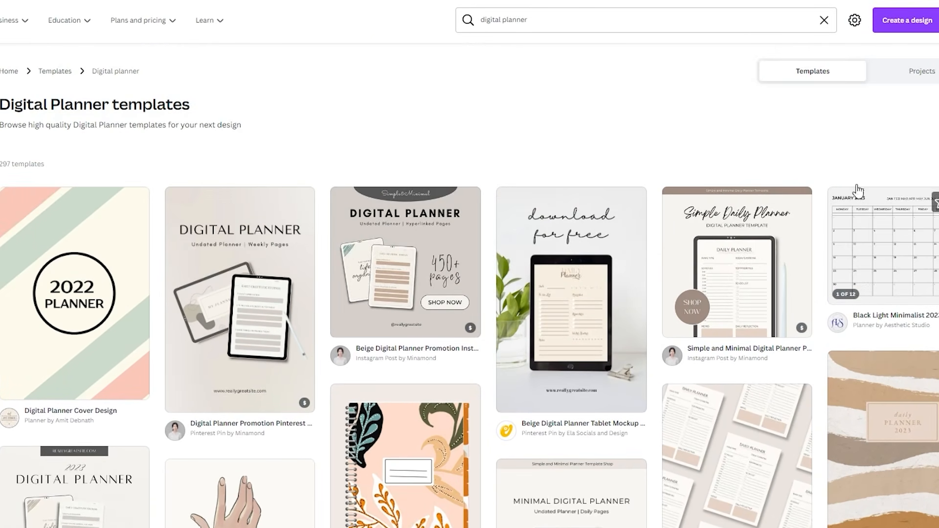
# Replace the template search with "planner" and open the suggested Planner category
pyautogui.tripleClick(501, 22)
pyautogui.write('planner')
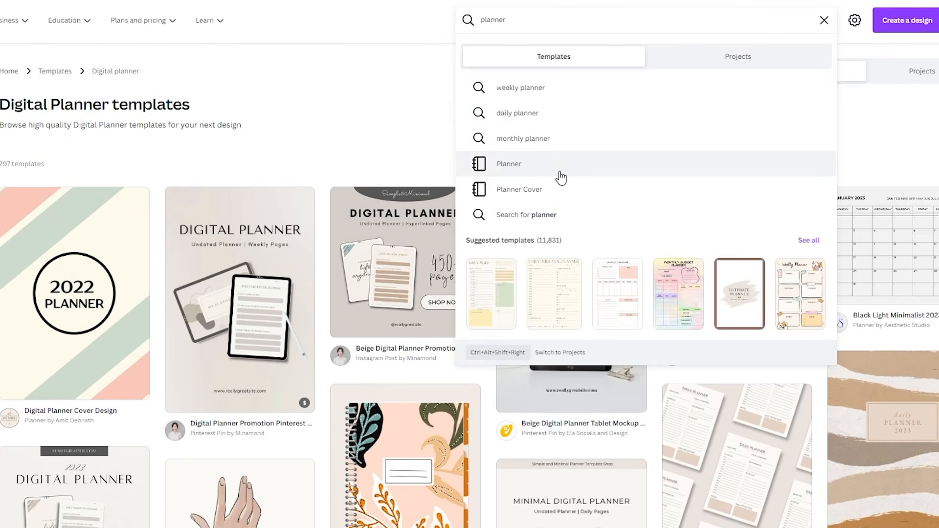
pyautogui.click(560, 162)
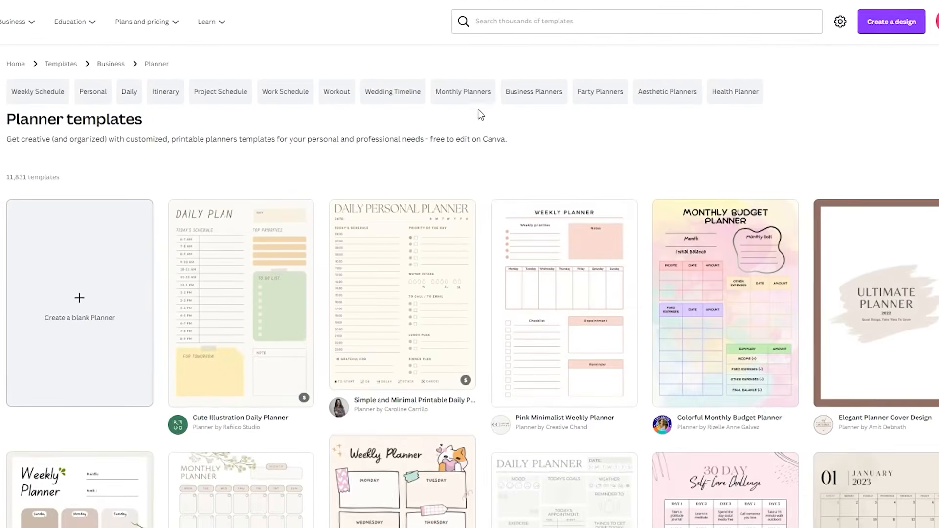
# Browse the planner templates and open Pink Minimalist Weekly Planner for customizing
pyautogui.scroll(-12, 465, 265)
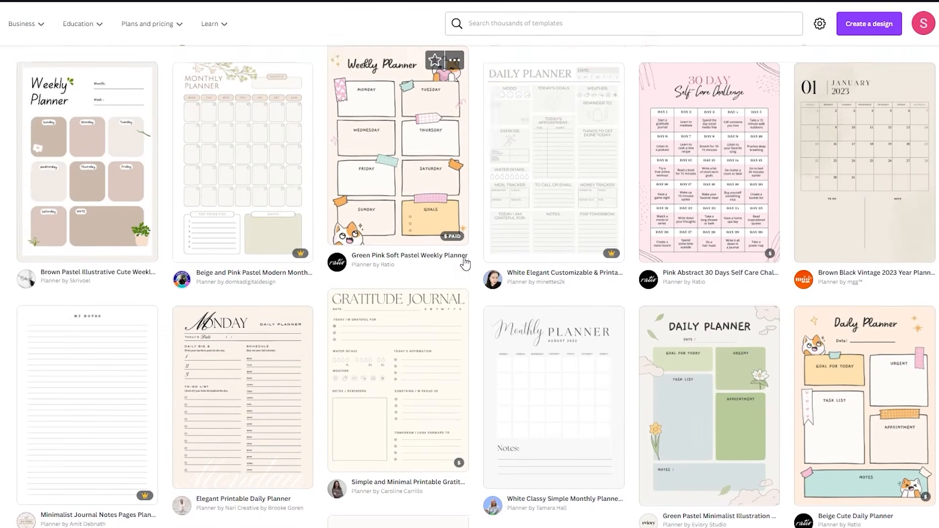
pyautogui.scroll(-5, 465, 264)
pyautogui.scroll(15, 465, 263)
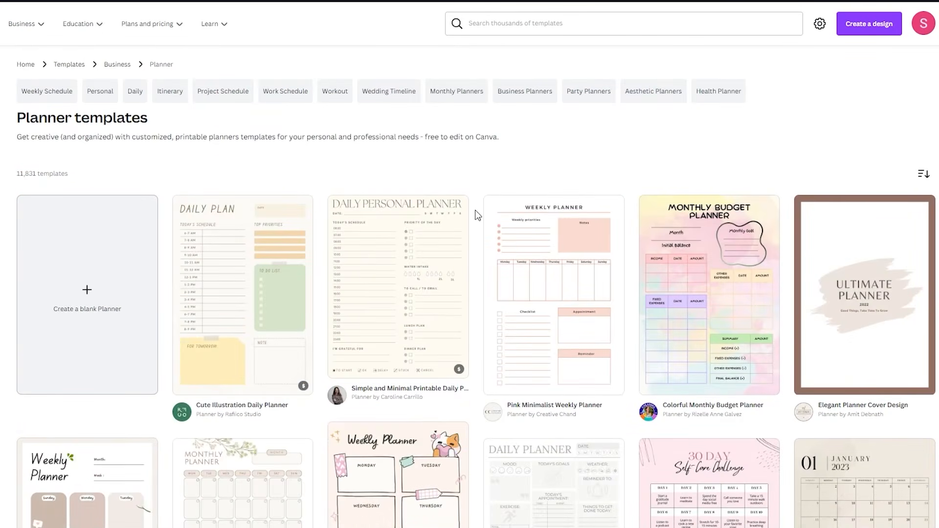
pyautogui.click(564, 328)
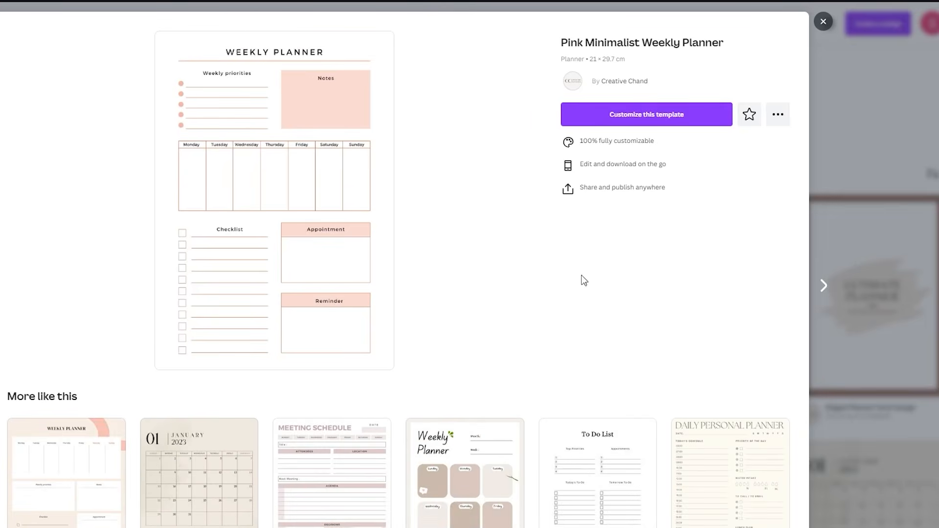
pyautogui.click(630, 127)
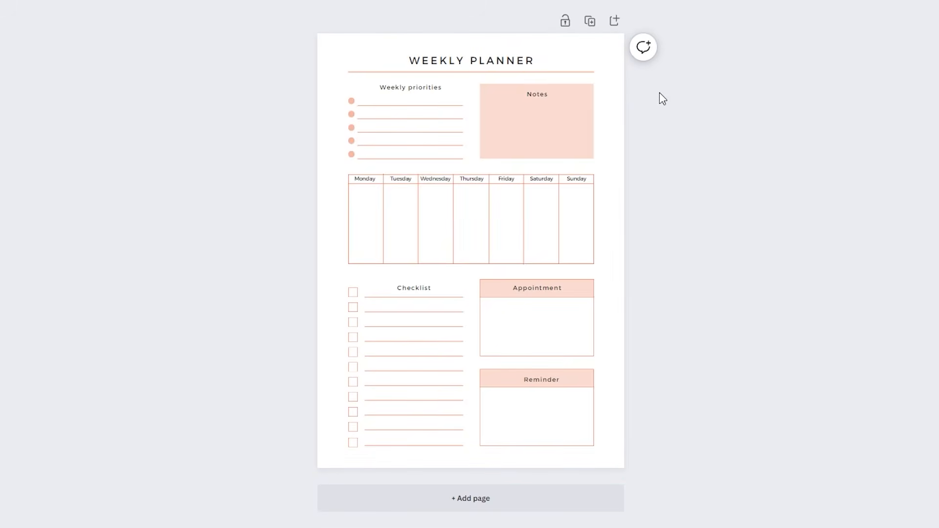
pyautogui.click(606, 58)
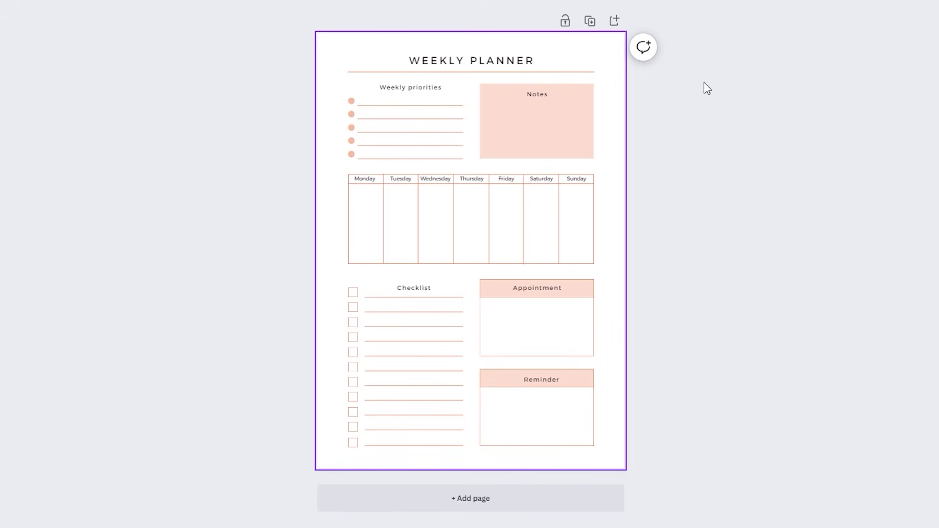
pyautogui.click(536, 101)
pyautogui.click(706, 153)
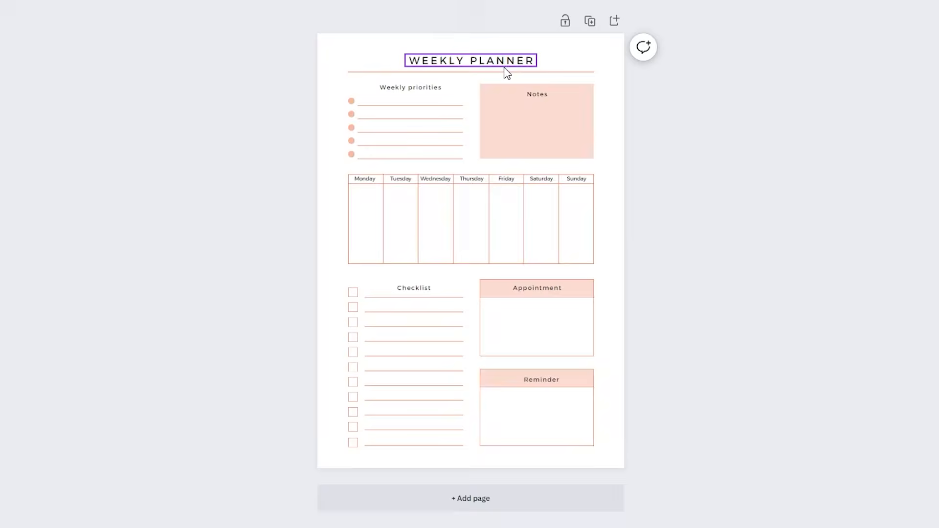
# Change the page title from weekly to daily so it reads "DAILY PLANNER"
pyautogui.doubleClick(482, 61)
pyautogui.click(466, 63)
pyautogui.press('BackSpace')
pyautogui.press('BackSpace')
pyautogui.press('BackSpace')
pyautogui.press('BackSpace')
pyautogui.press('BackSpace')
pyautogui.press('BackSpace')
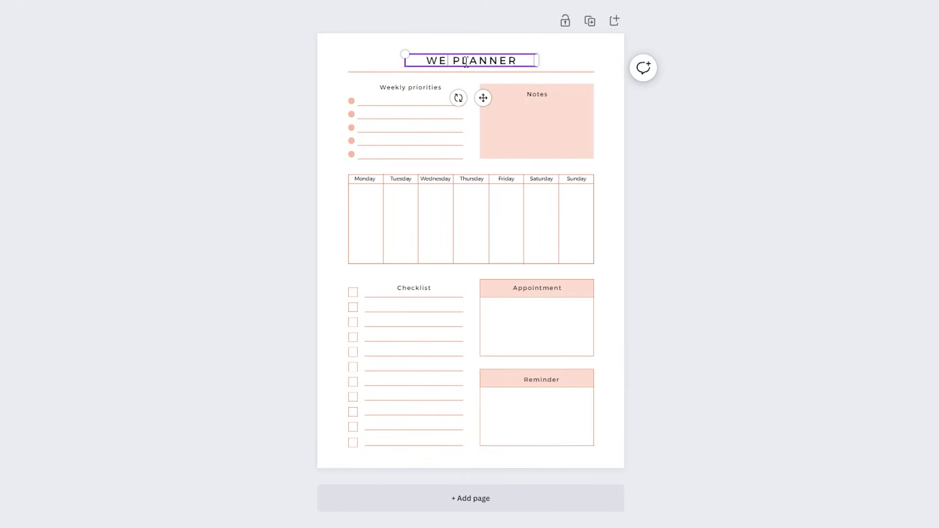
pyautogui.write('DAILY')
pyautogui.click(796, 158)
# Reword the "Weekly priorities" heading above the bulleted lines to "Daily priorities"
pyautogui.doubleClick(403, 90)
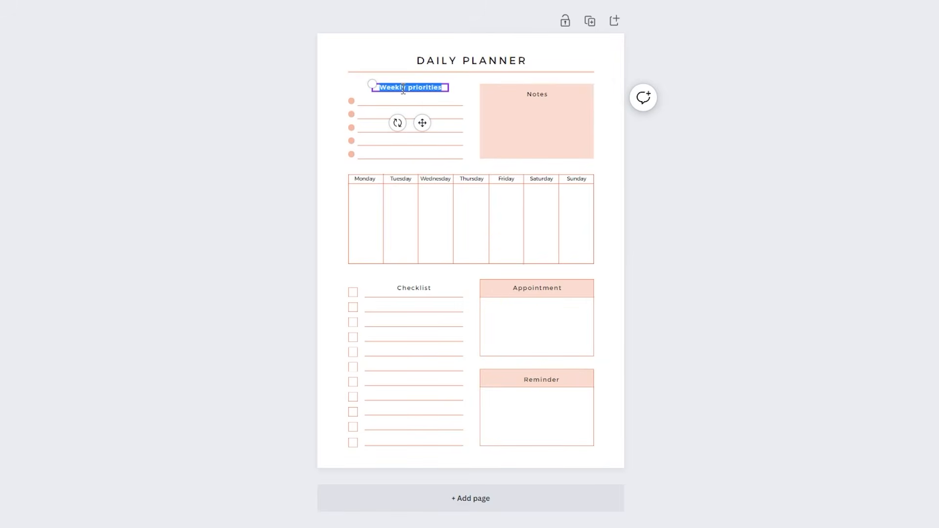
pyautogui.click(403, 91)
pyautogui.press('BackSpace')
pyautogui.press('BackSpace')
pyautogui.press('BackSpace')
pyautogui.press('BackSpace')
pyautogui.press('BackSpace')
pyautogui.press('Delete')
pyautogui.write('DAI')
pyautogui.press('BackSpace')
pyautogui.press('BackSpace')
pyautogui.click(537, 129)
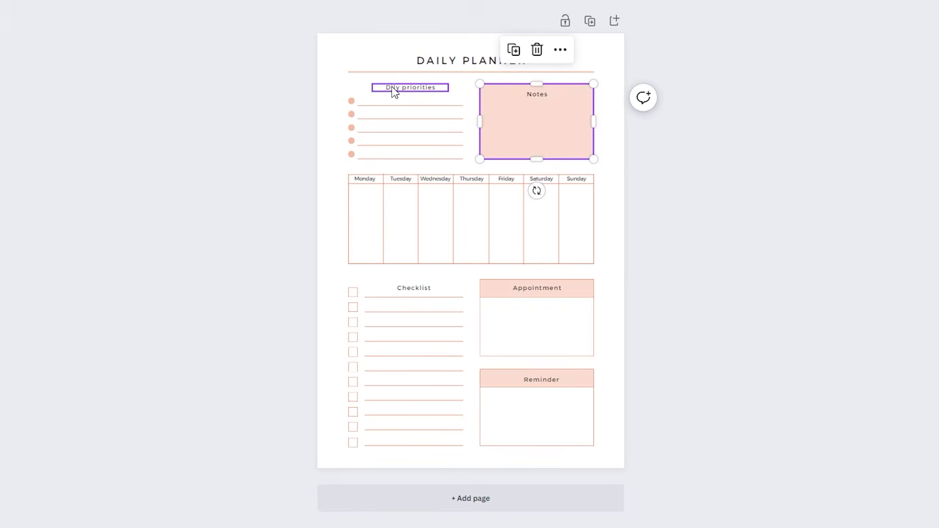
pyautogui.click(393, 91)
pyautogui.click(397, 90)
pyautogui.write('aily')
pyautogui.click(705, 202)
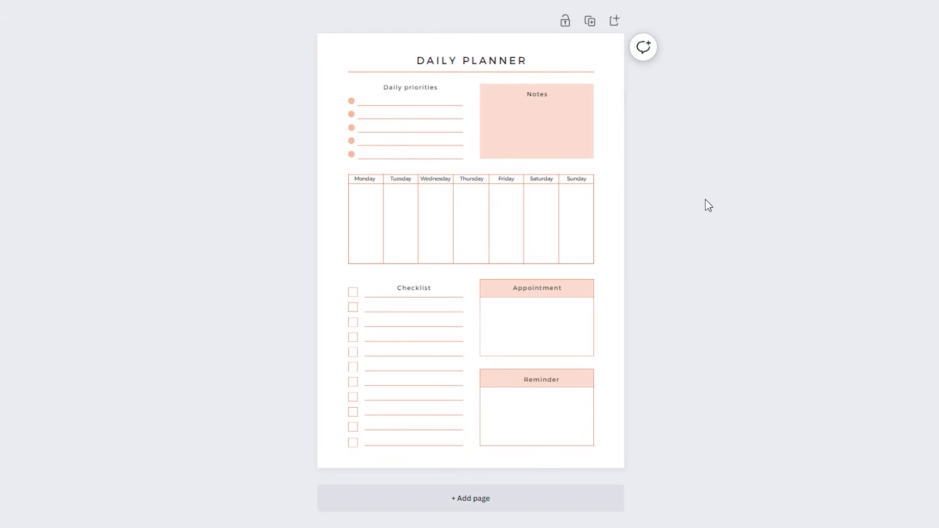
# Reword the "Appointment" heading above the upper empty box
pyautogui.doubleClick(528, 292)
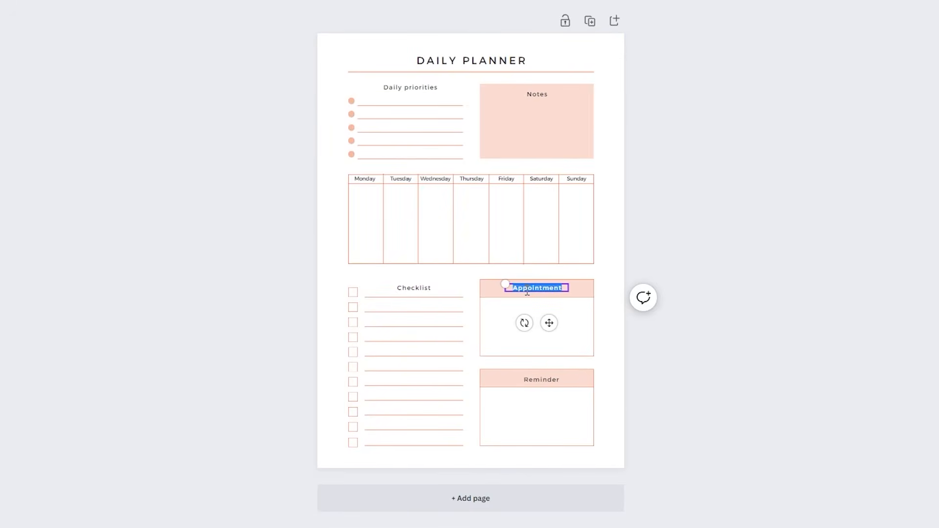
pyautogui.write('TA')
pyautogui.click(705, 371)
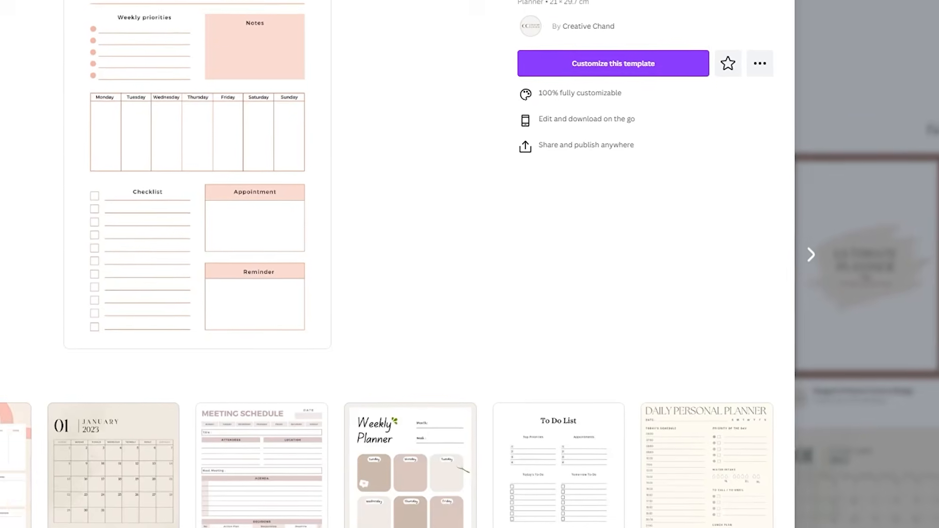
# Close the template preview and start a custom-size design, entering 8.5 by 11 and switching the unit to inches
pyautogui.click(861, 80)
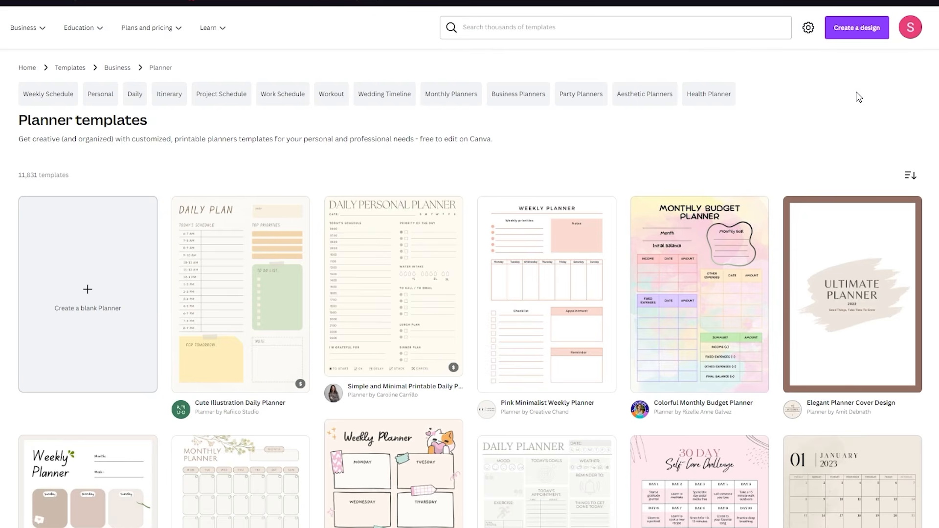
pyautogui.click(857, 29)
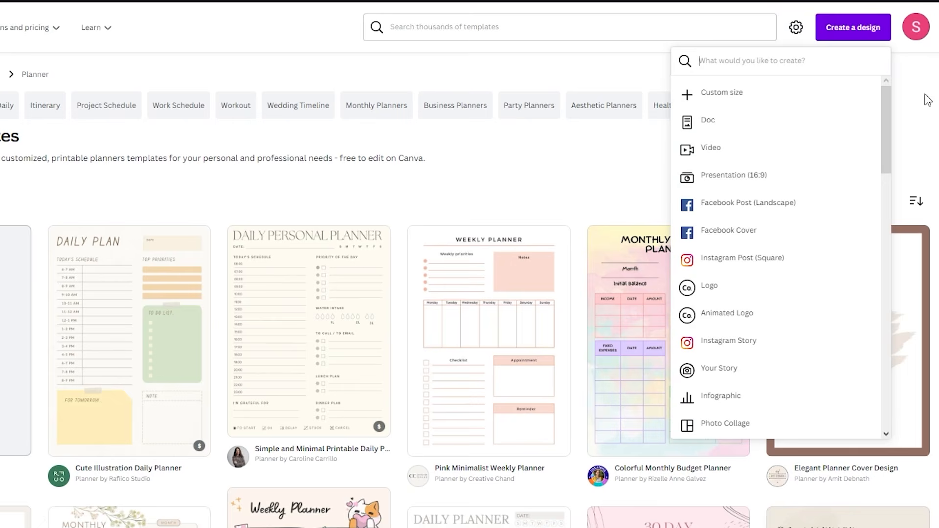
pyautogui.click(725, 99)
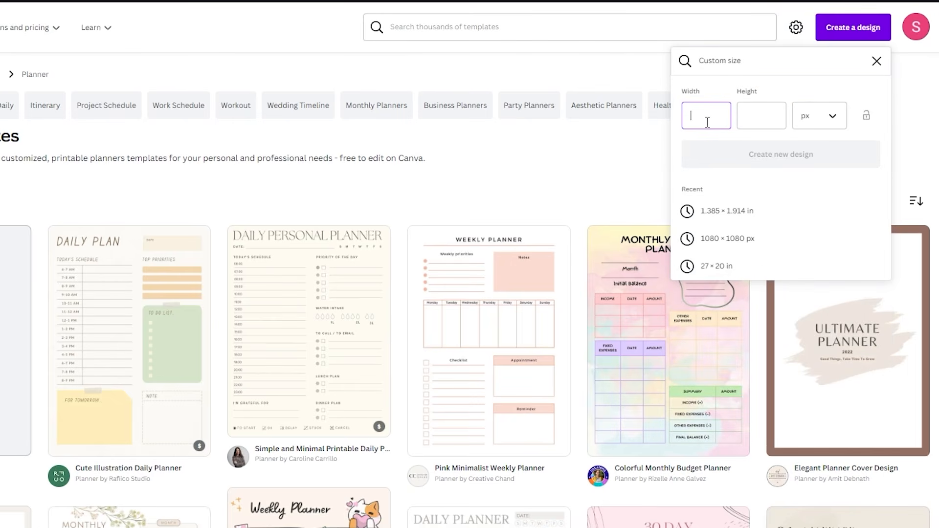
pyautogui.write('8.5')
pyautogui.click(756, 120)
pyautogui.write('11')
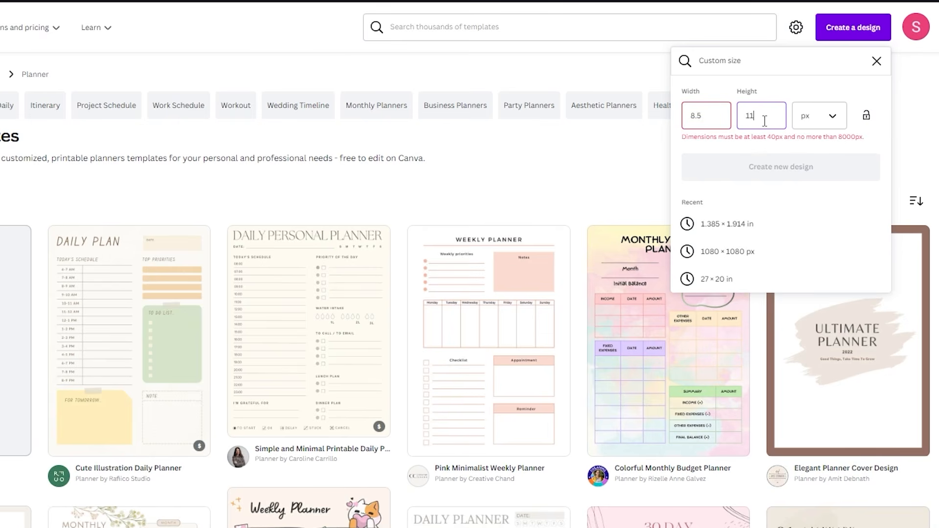
pyautogui.click(822, 116)
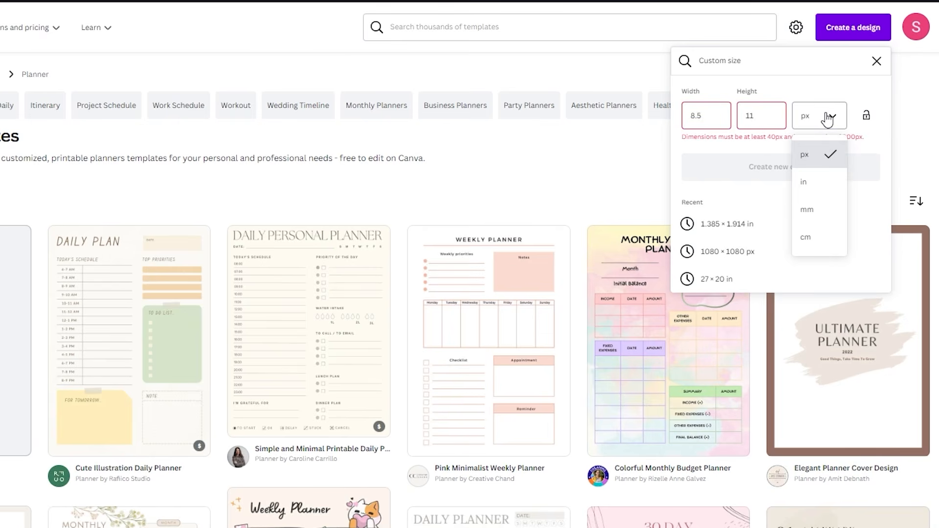
pyautogui.click(818, 189)
# Re-enter the custom size as 8.5 in wide by 11 in high and create the new design
pyautogui.click(721, 120)
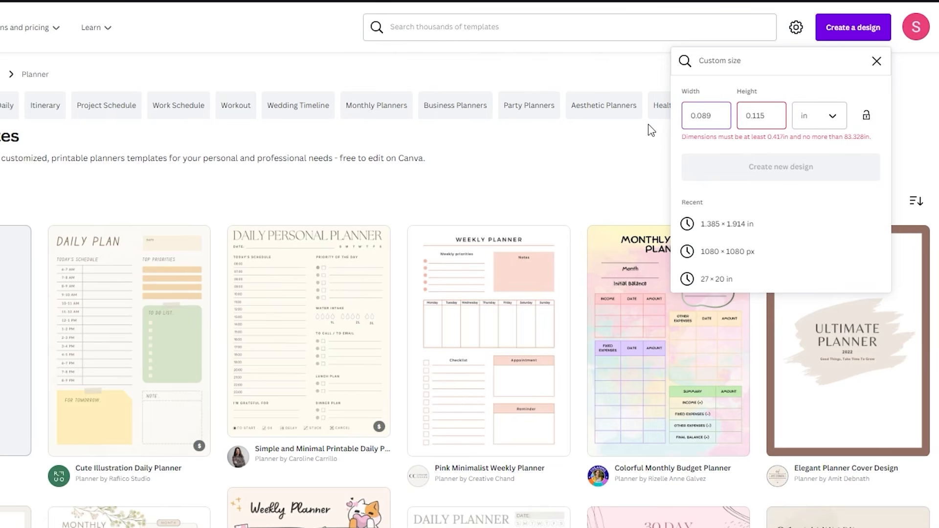
pyautogui.press('BackSpace')
pyautogui.press('BackSpace')
pyautogui.press('BackSpace')
pyautogui.press('BackSpace')
pyautogui.press('BackSpace')
pyautogui.write('8.5')
pyautogui.click(763, 116)
pyautogui.press('BackSpace')
pyautogui.press('BackSpace')
pyautogui.press('BackSpace')
pyautogui.press('BackSpace')
pyautogui.press('BackSpace')
pyautogui.write('11')
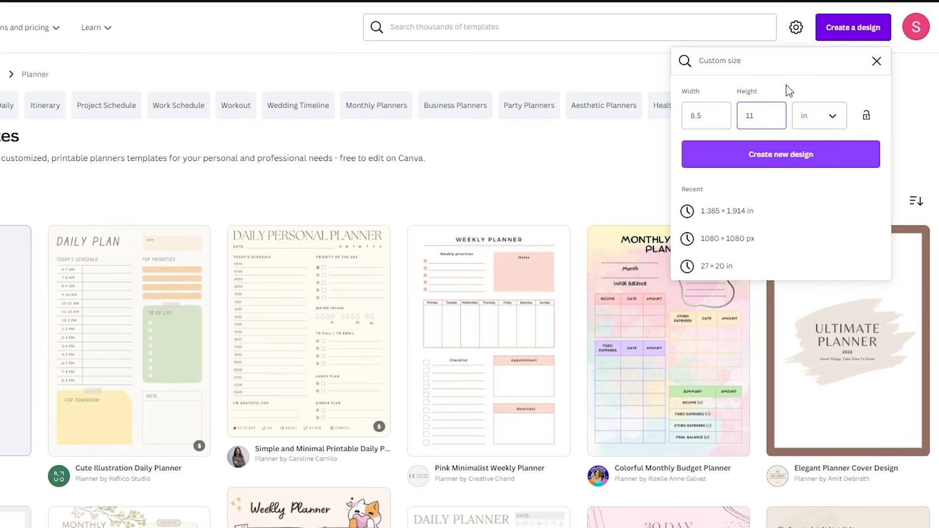
pyautogui.click(794, 162)
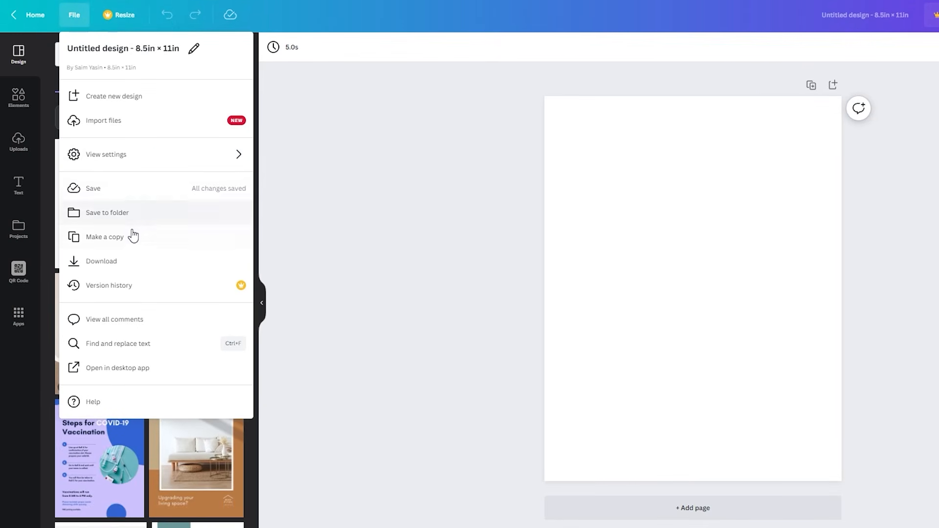
# Show the rulers and guides, then place a horizontal guide about 0.85 in down the page and a vertical guide through its centre
pyautogui.moveTo(162, 154)
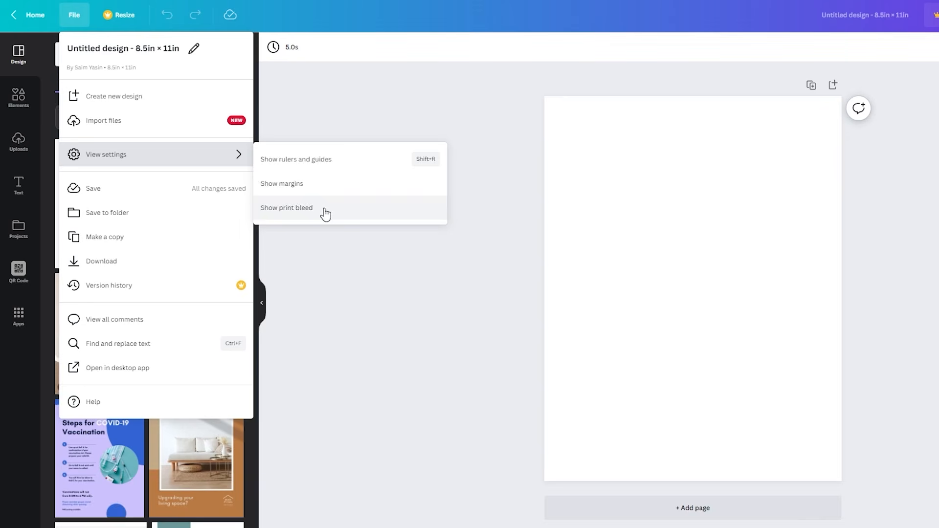
pyautogui.click(363, 172)
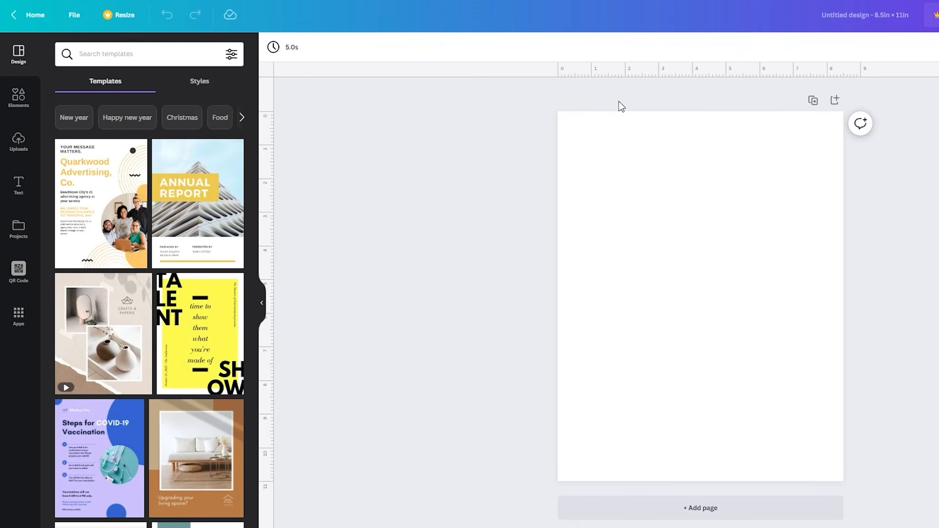
pyautogui.scroll(3, 828, 169)
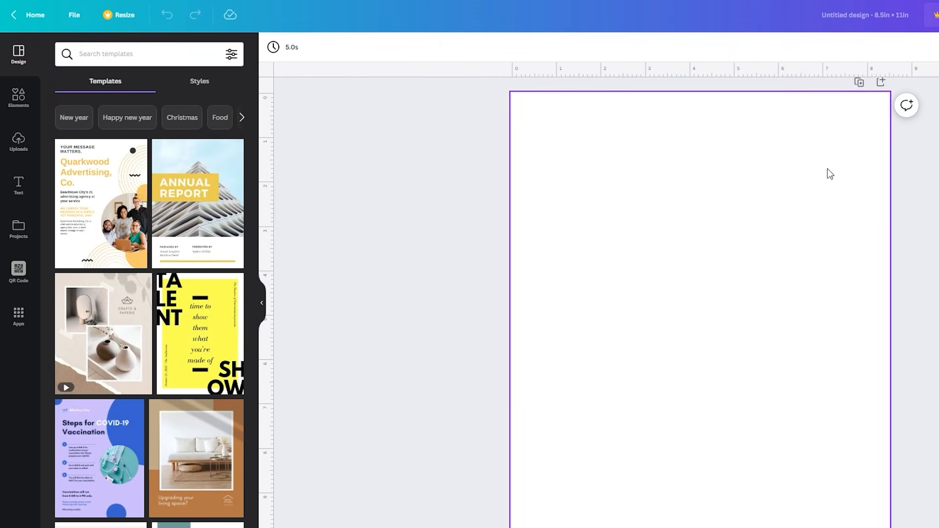
pyautogui.scroll(-1, 828, 169)
pyautogui.scroll(-2, 830, 174)
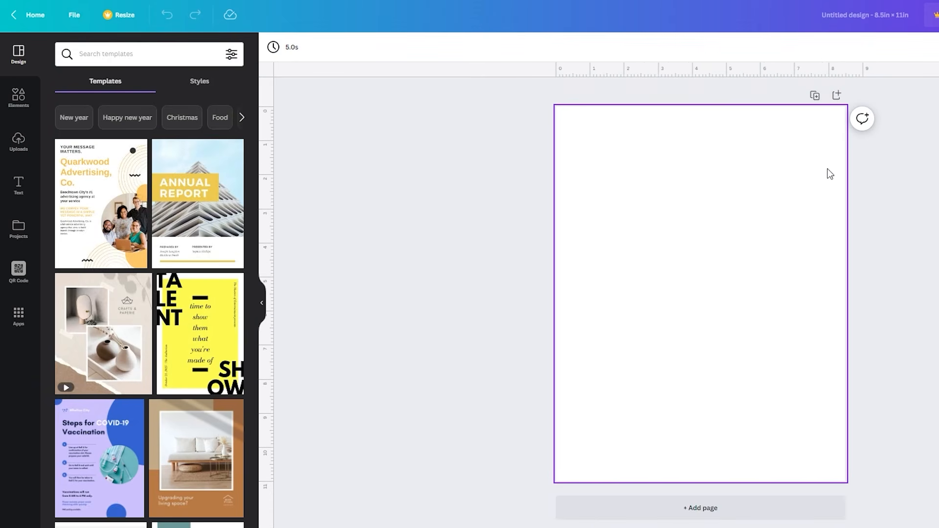
pyautogui.scroll(2, 830, 173)
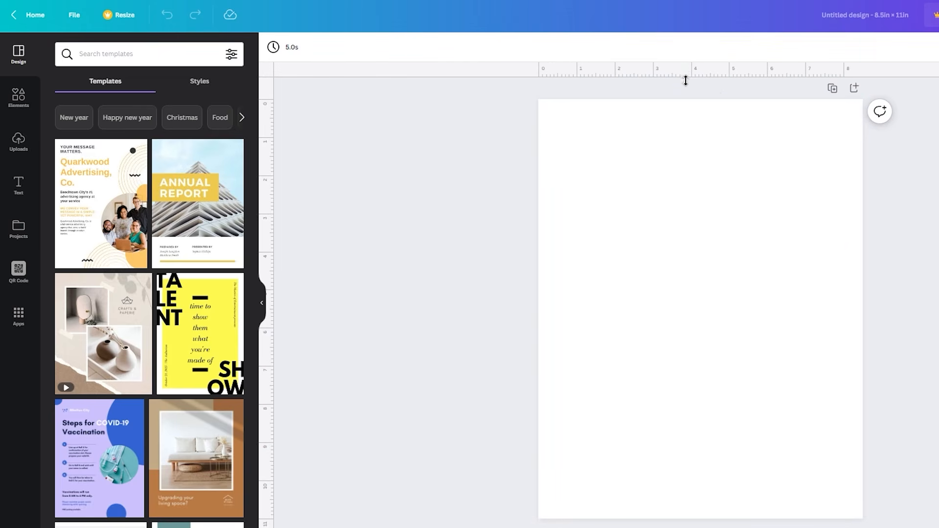
pyautogui.moveTo(686, 78); pyautogui.dragTo(686, 132)
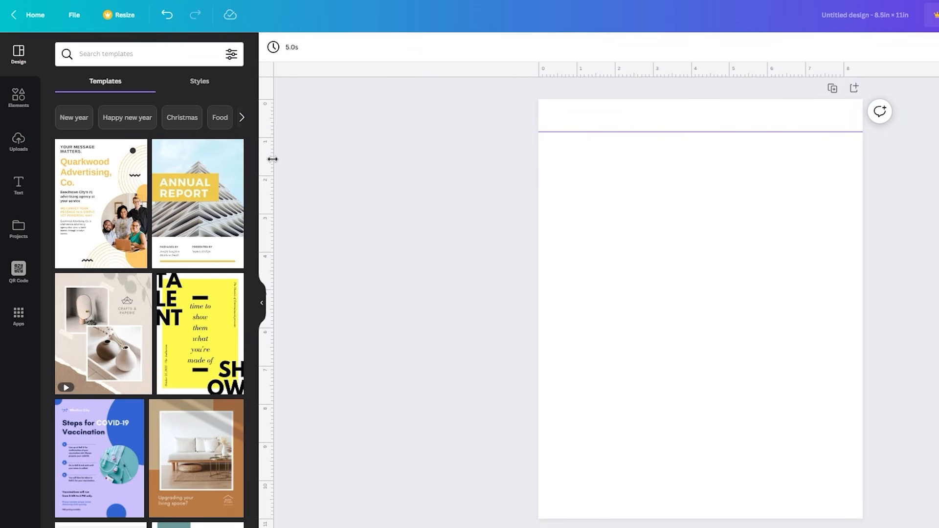
pyautogui.moveTo(495, 224); pyautogui.dragTo(698, 257)
# Add a horizontal guide at about 10.15 in and vertical guides at about 0.85 in and 7.65 in for the remaining margins
pyautogui.scroll(-3, 511, 413)
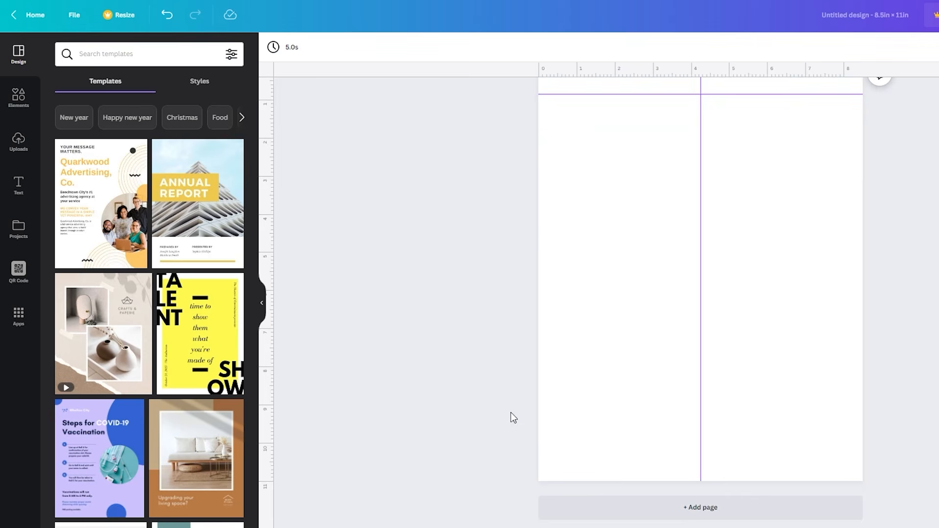
pyautogui.scroll(4, 510, 413)
pyautogui.moveTo(612, 71); pyautogui.dragTo(618, 497)
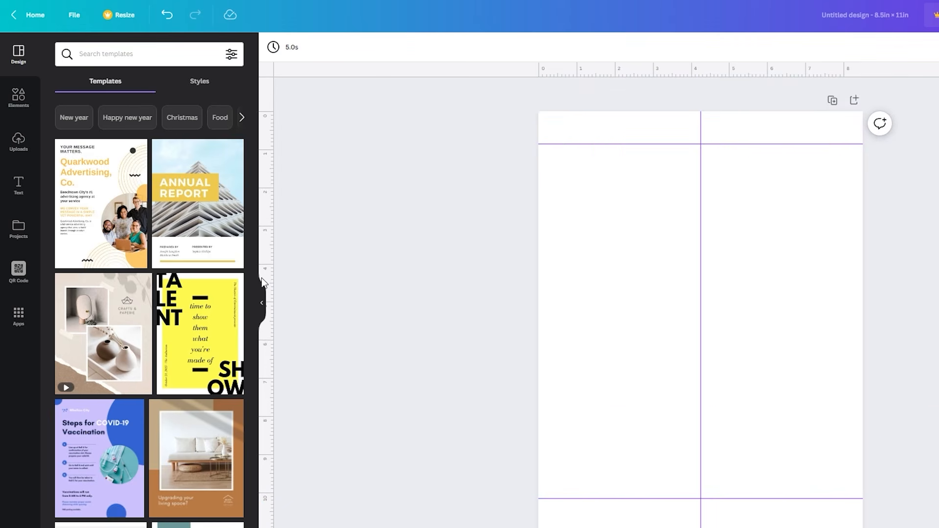
pyautogui.moveTo(268, 274); pyautogui.dragTo(572, 316)
pyautogui.moveTo(267, 191); pyautogui.dragTo(830, 281)
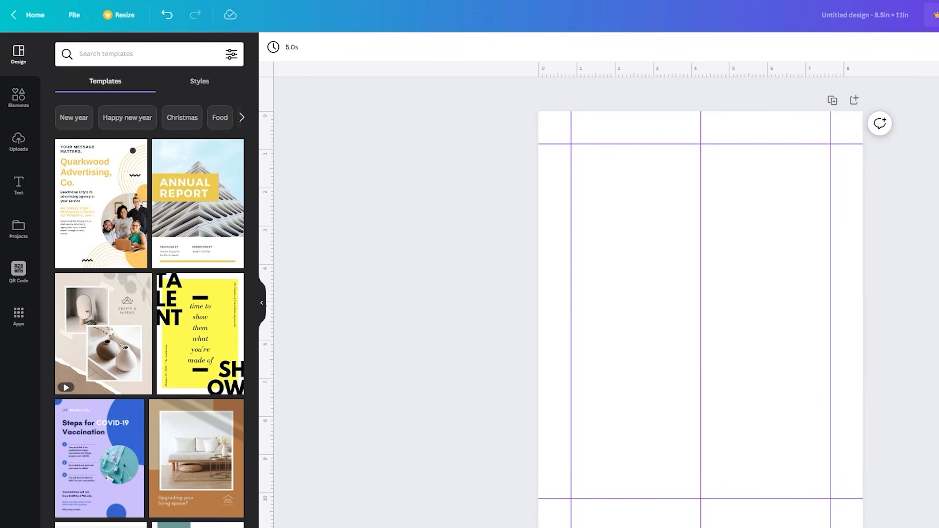
# Try dark blue and black as the page's background colour and settle on the medium blue default colour
pyautogui.click(18, 186)
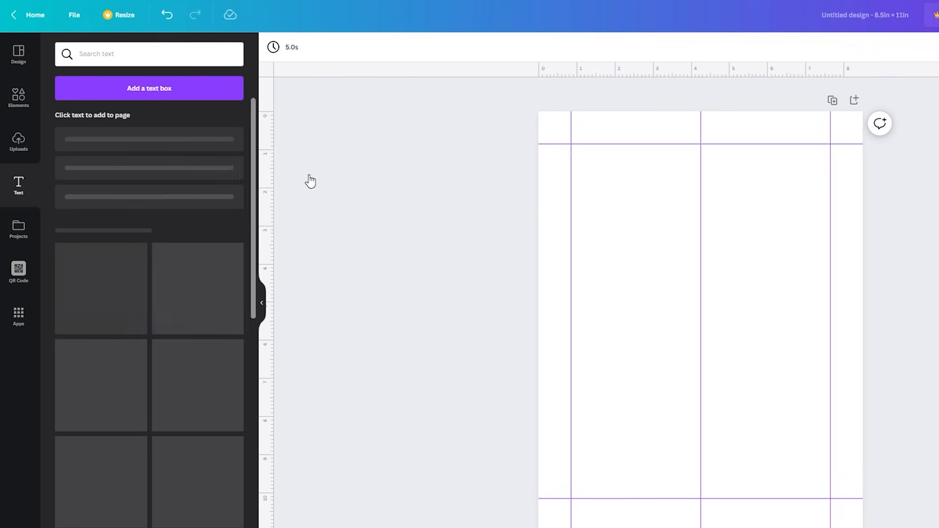
pyautogui.click(557, 130)
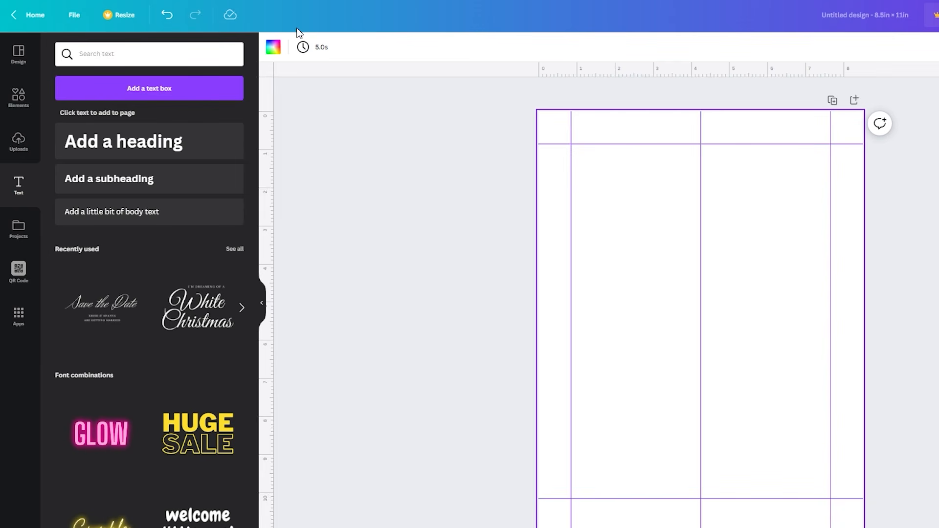
pyautogui.click(273, 47)
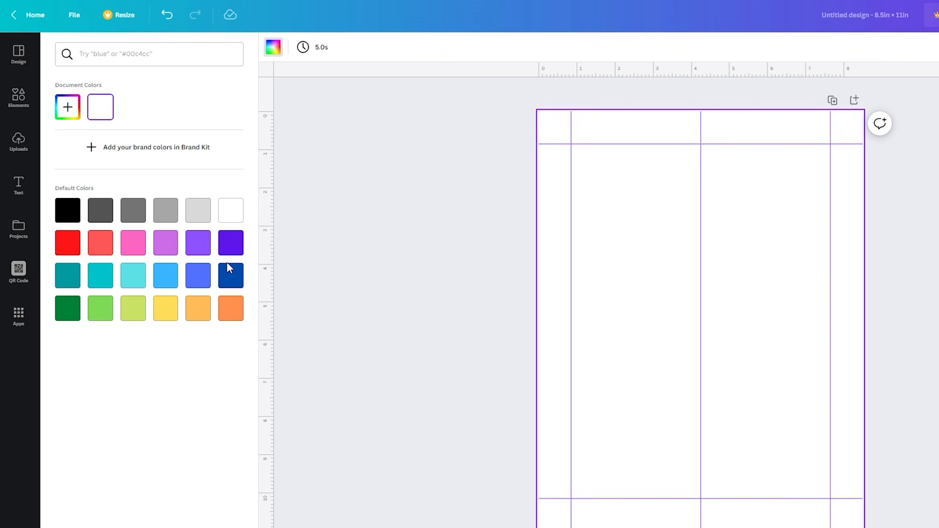
pyautogui.click(231, 276)
pyautogui.click(68, 210)
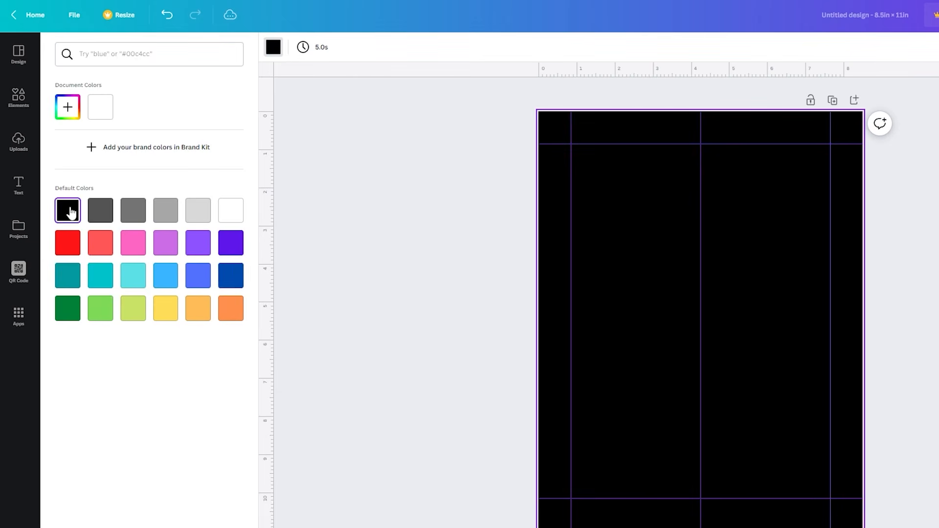
pyautogui.click(204, 256)
pyautogui.click(205, 274)
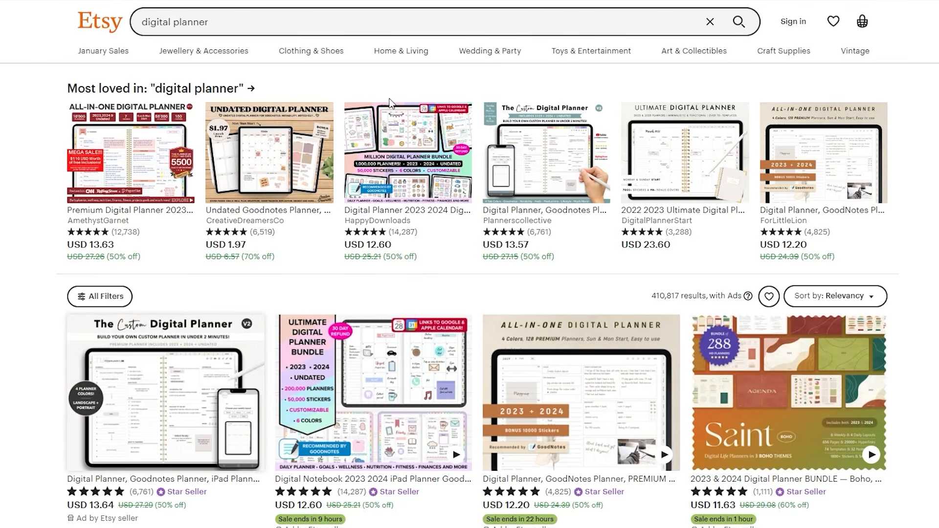
# Switch to Etsy and examine the "digital planner" listings for cover styles, colours and prices
pyautogui.scroll(-8, 470, 293)
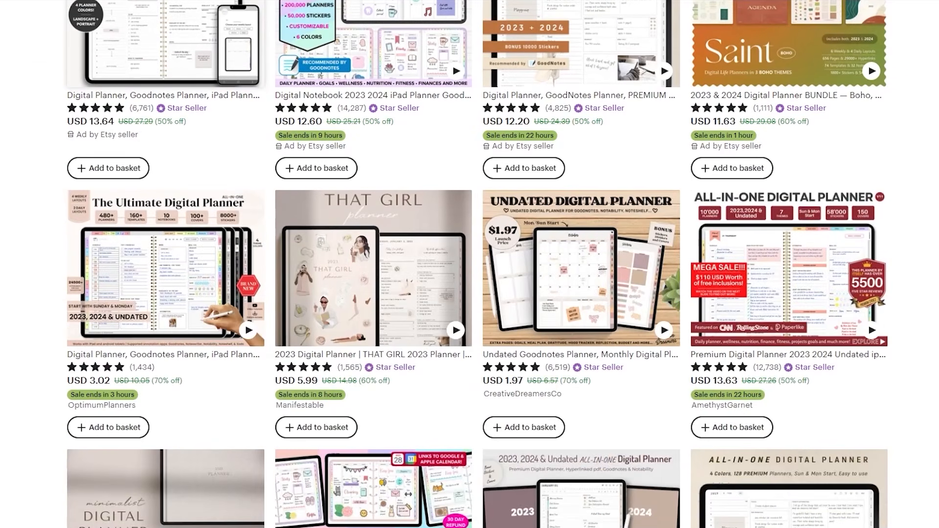
pyautogui.scroll(8, 470, 293)
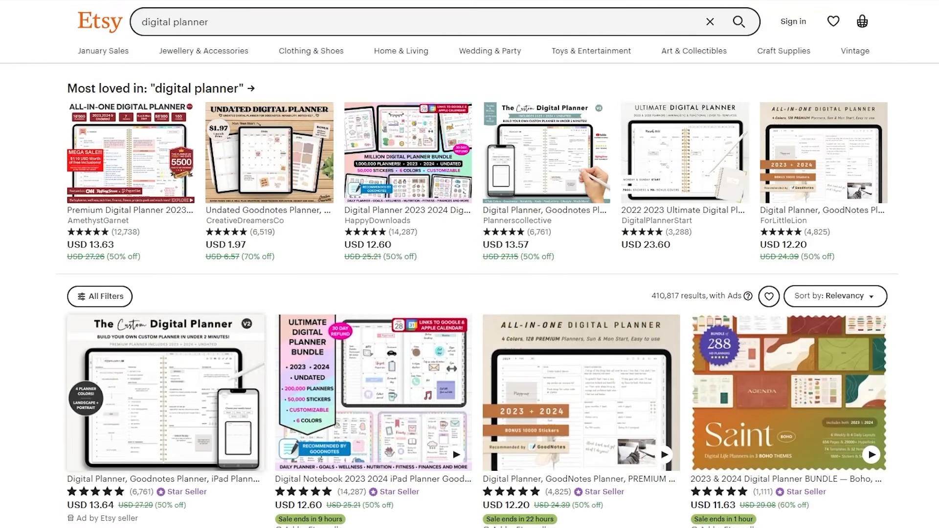
pyautogui.scroll(-3, 469, 293)
pyautogui.scroll(3, 136, 169)
pyautogui.scroll(-1, 496, 176)
pyautogui.scroll(-2, 497, 176)
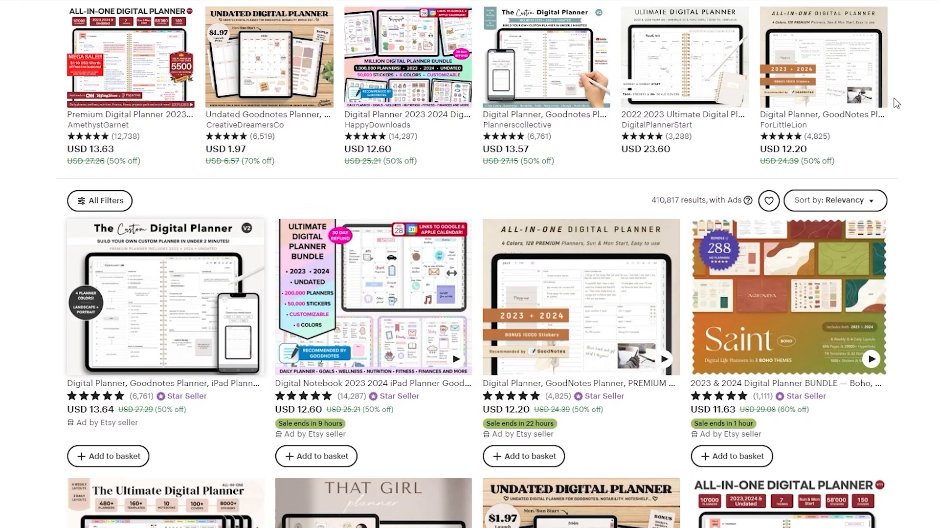
pyautogui.scroll(-5, 896, 103)
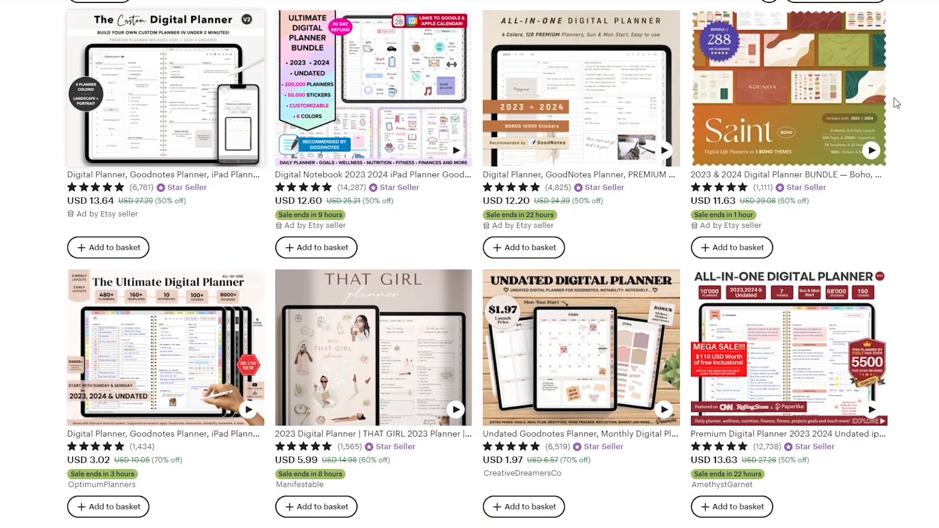
pyautogui.scroll(-5, 896, 102)
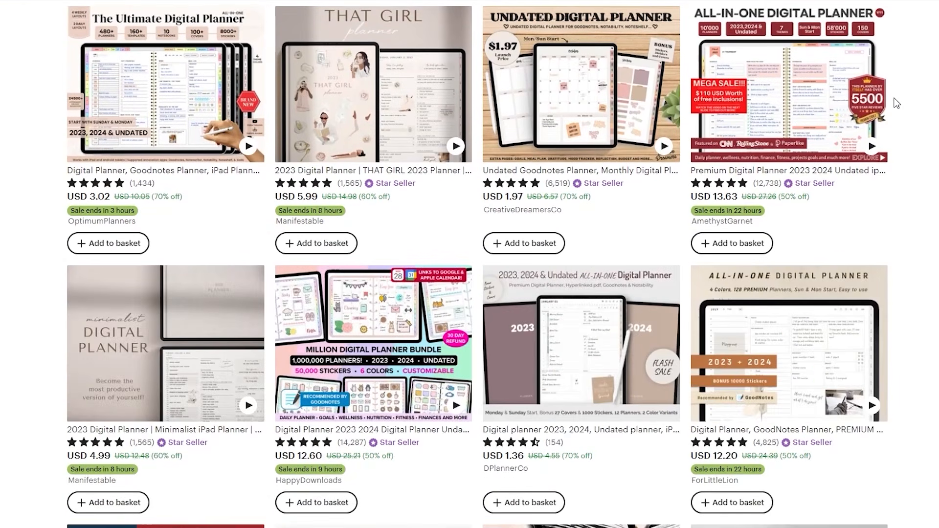
pyautogui.scroll(-6, 897, 103)
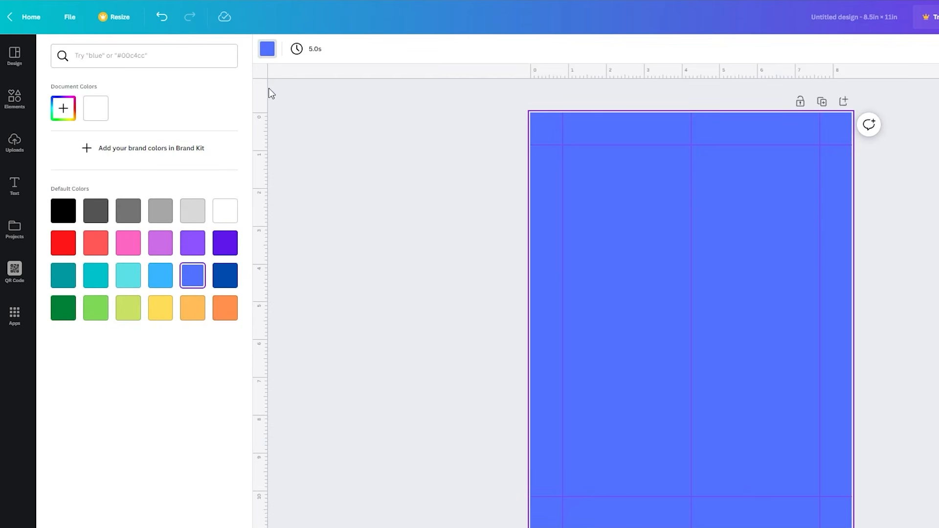
# Return to Canva and lighten the page's blue background towards white with a custom colour
pyautogui.click(63, 108)
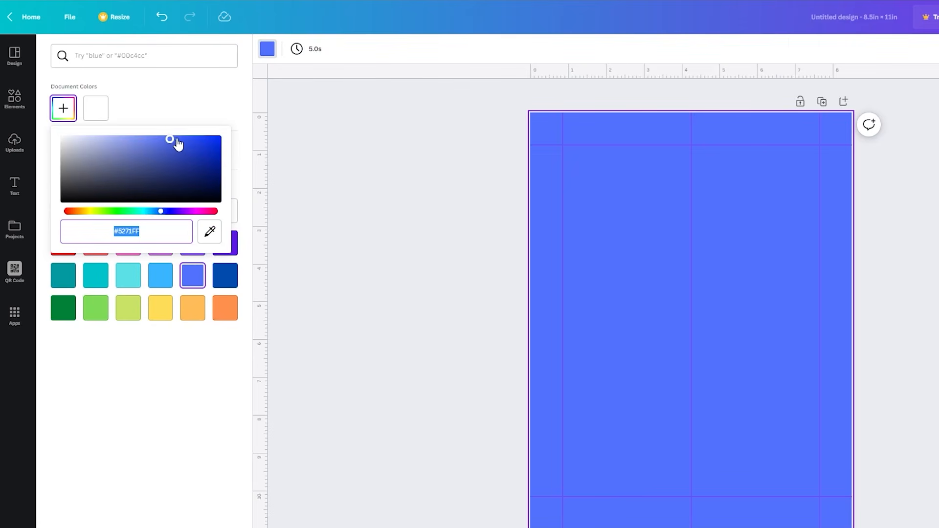
pyautogui.moveTo(177, 139); pyautogui.dragTo(41, 137)
pyautogui.click(351, 148)
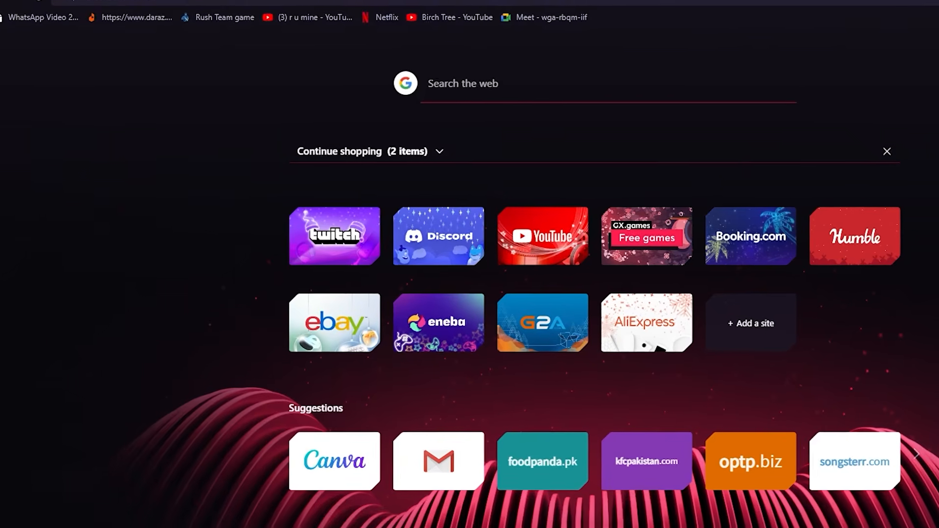
# Search the web for "off white colour code" in a new browser tab
pyautogui.write('off')
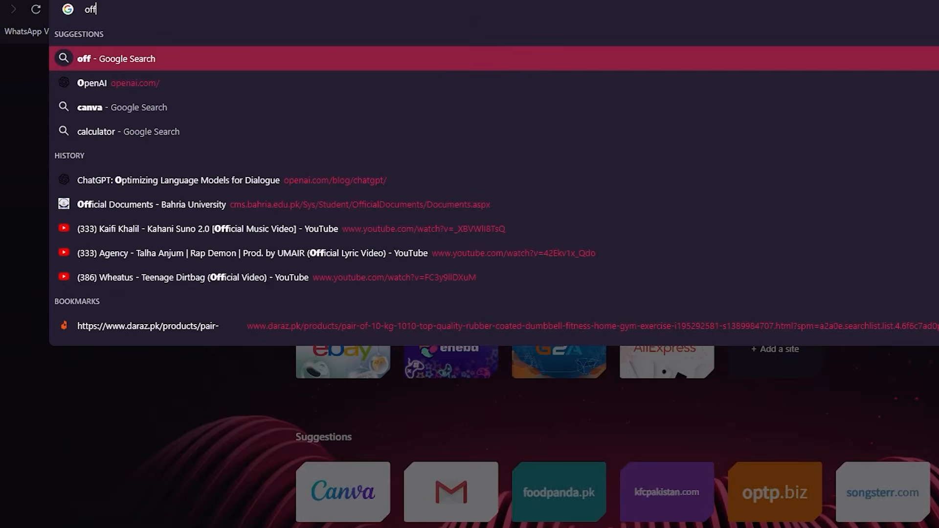
pyautogui.write(' white colour code')
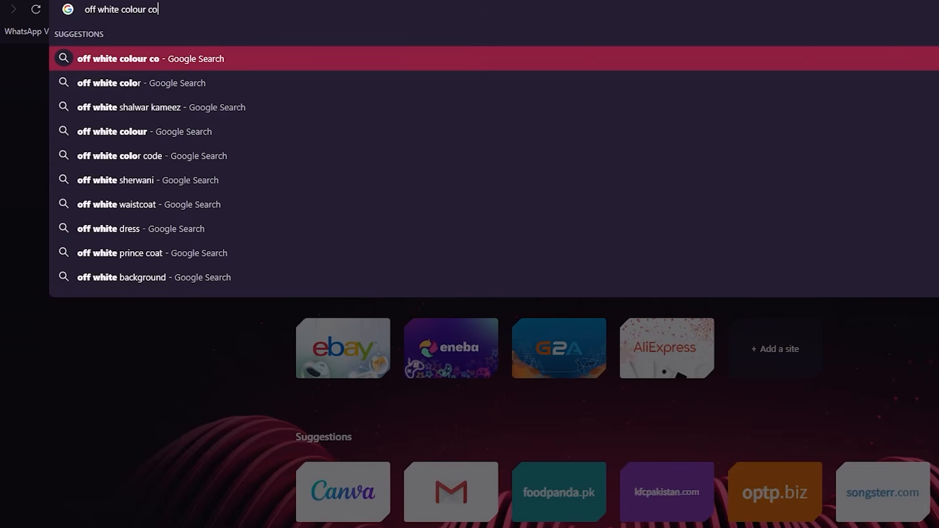
pyautogui.press('Return')
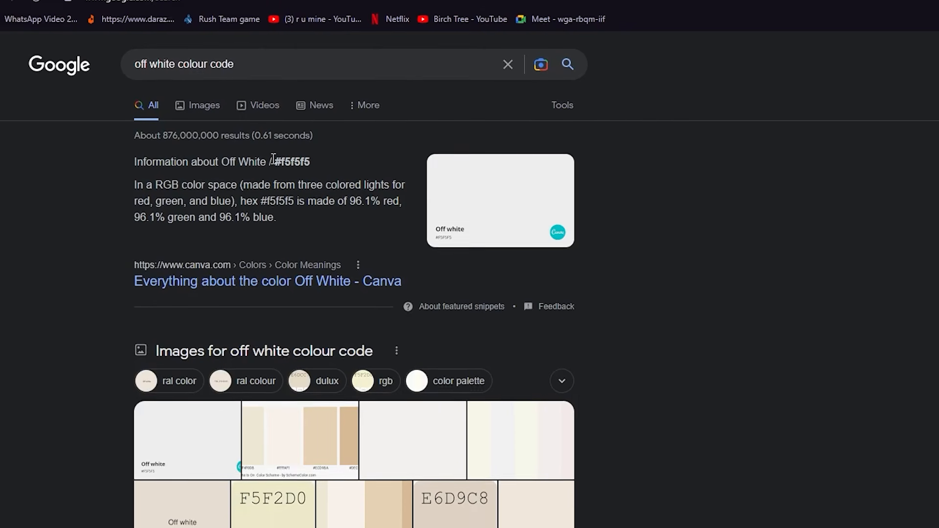
# Copy the off-white hex code from the search results and set the Canva page's background colour to #f5f5f5
pyautogui.moveTo(276, 142); pyautogui.dragTo(301, 143)
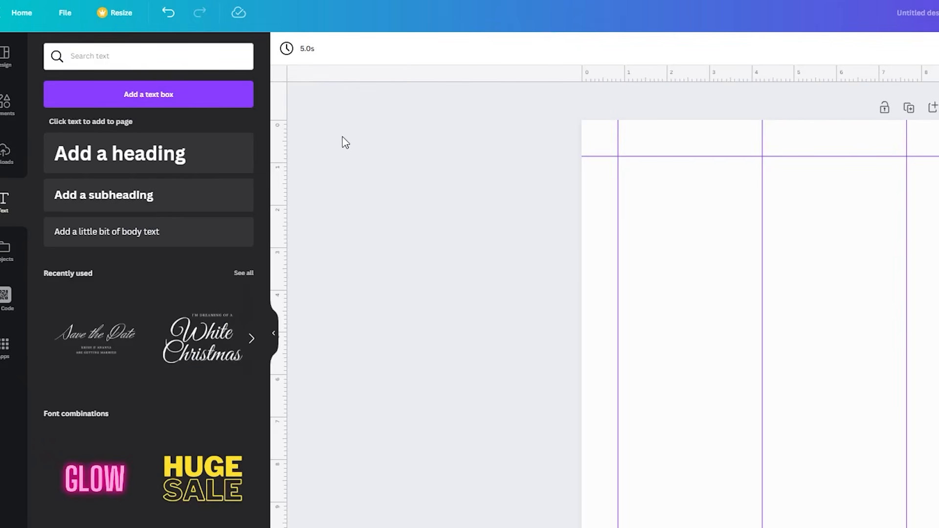
pyautogui.click(612, 215)
pyautogui.click(293, 50)
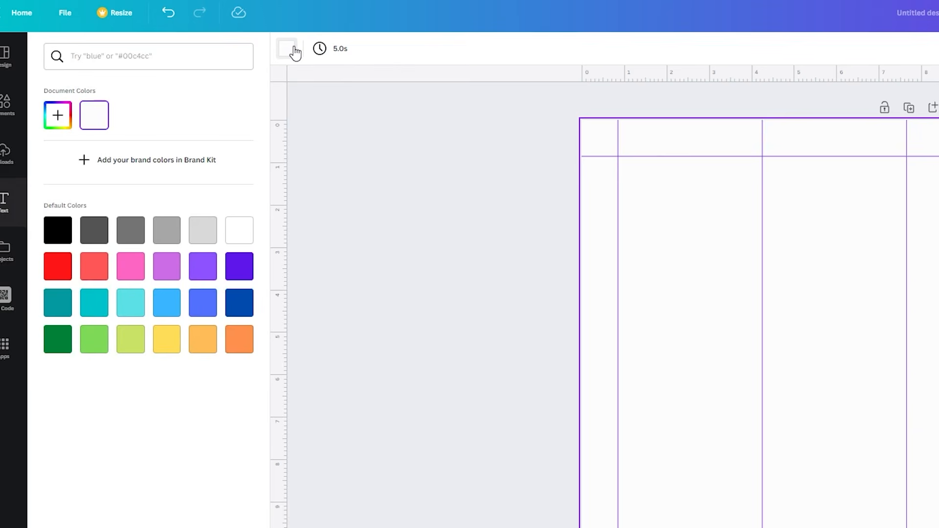
pyautogui.click(58, 115)
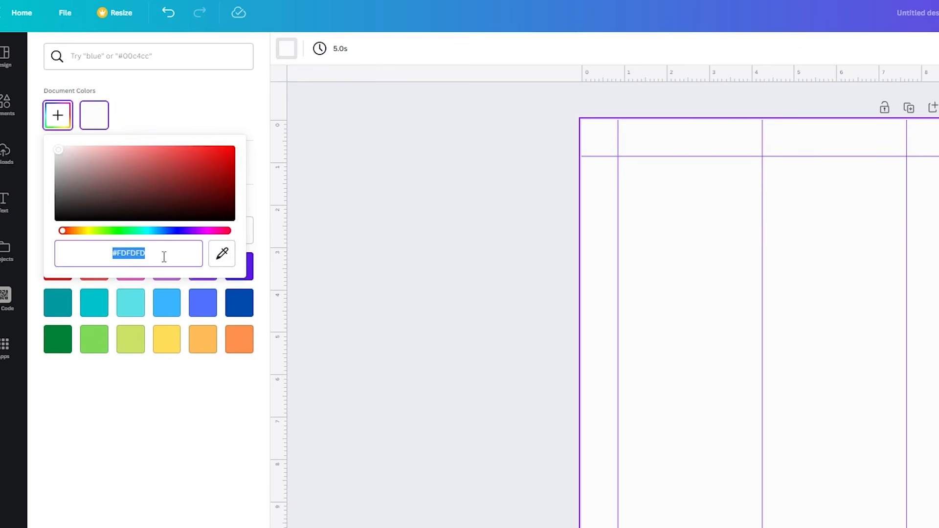
pyautogui.write('#f5f5f5')
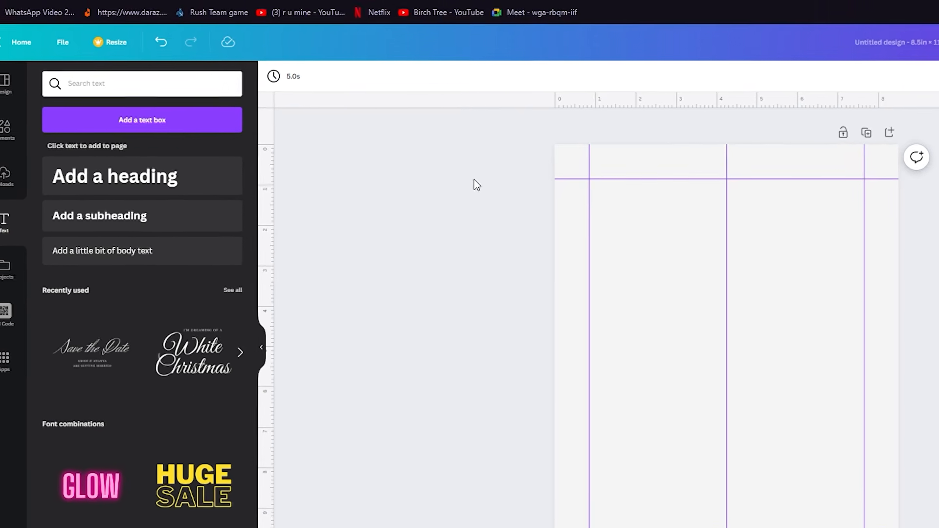
# Open the Creative Fabrica website in a new browser tab and look over its home page
pyautogui.hotkey('ctrl', 't')
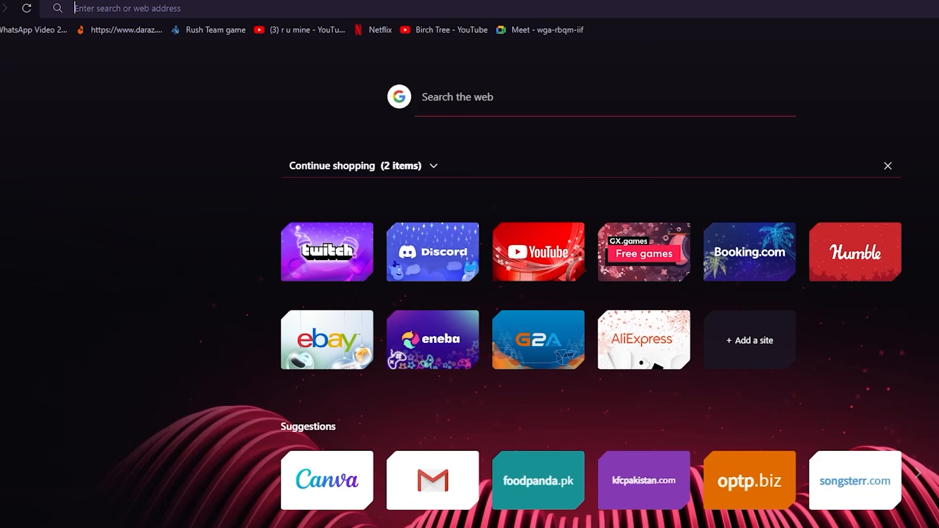
pyautogui.write('creative fabrica')
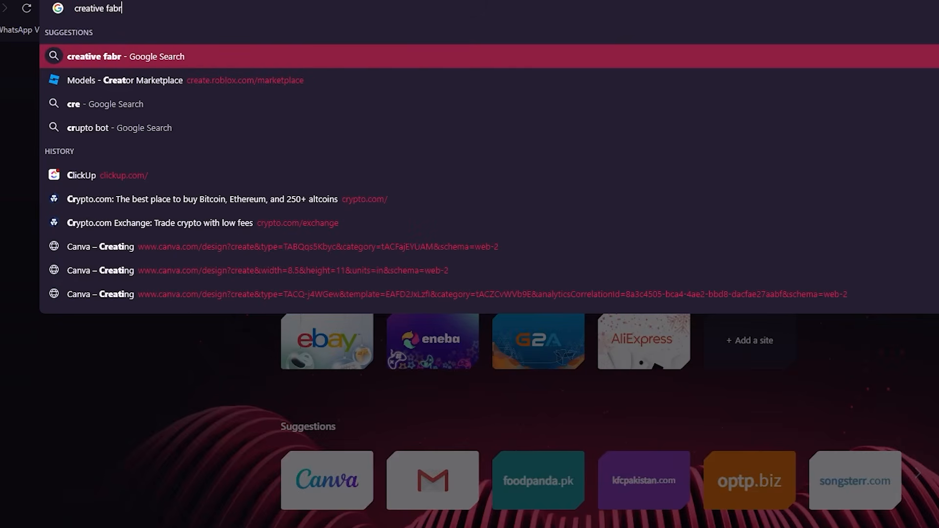
pyautogui.press('Return')
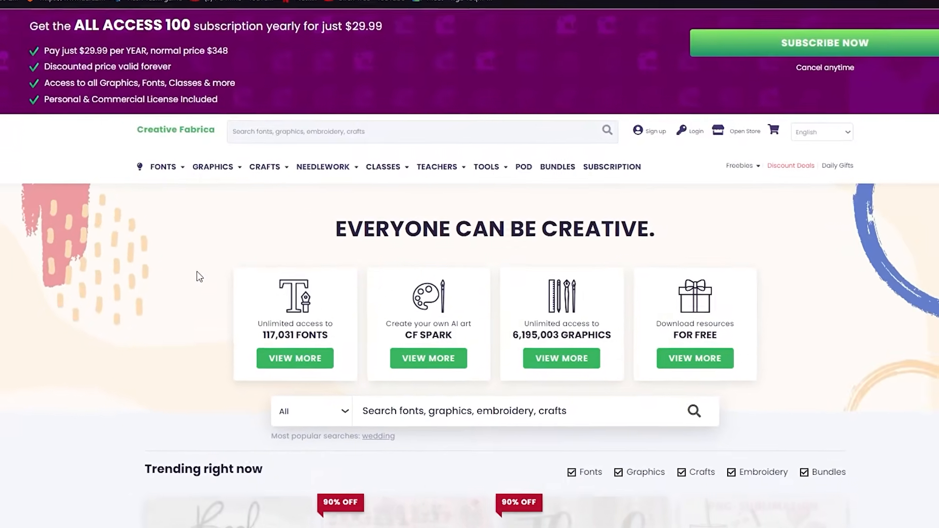
pyautogui.scroll(-3, 184, 260)
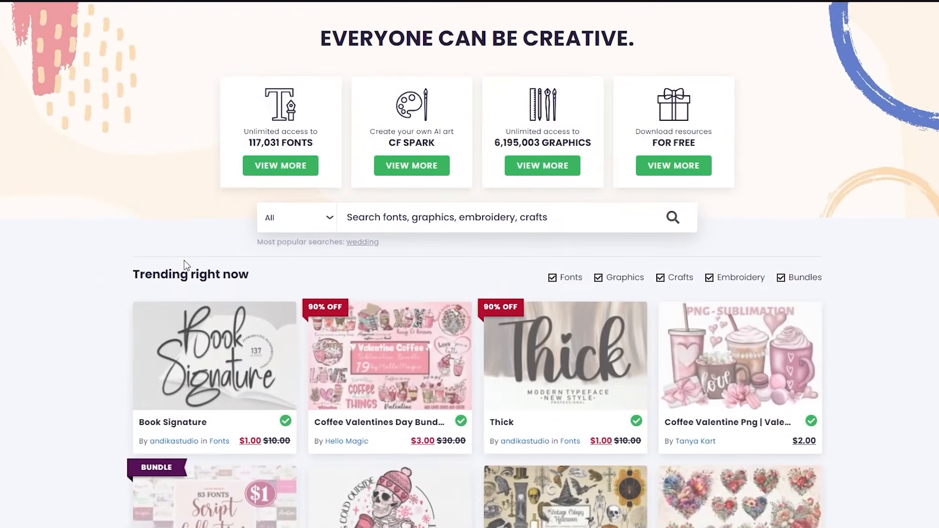
pyautogui.scroll(-3, 111, 253)
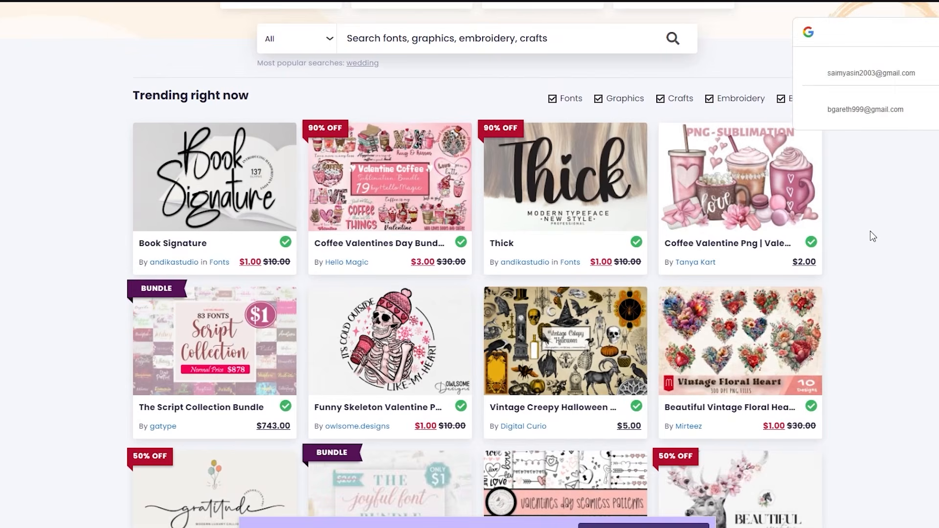
pyautogui.scroll(7, 873, 236)
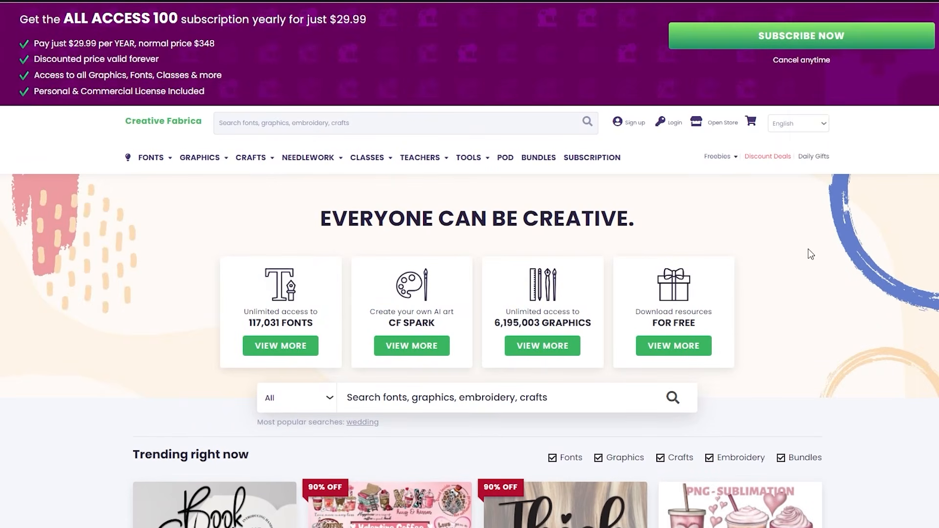
pyautogui.scroll(-3, 789, 271)
pyautogui.scroll(3, 789, 271)
# Search Creative Fabrica for "digital planner" and look through the first listings for designs and prices
pyautogui.write('digital plan')
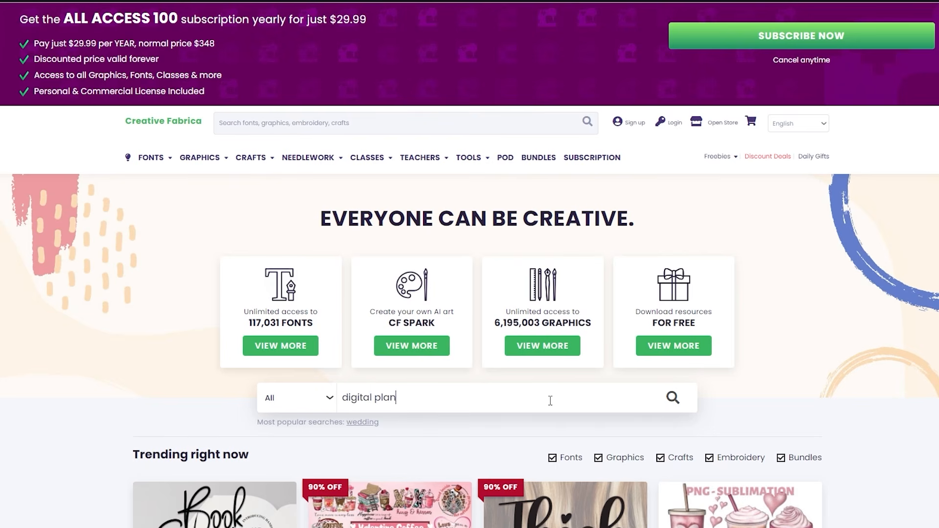
pyautogui.write('ner 2023 and Stickers')
pyautogui.press('Return')
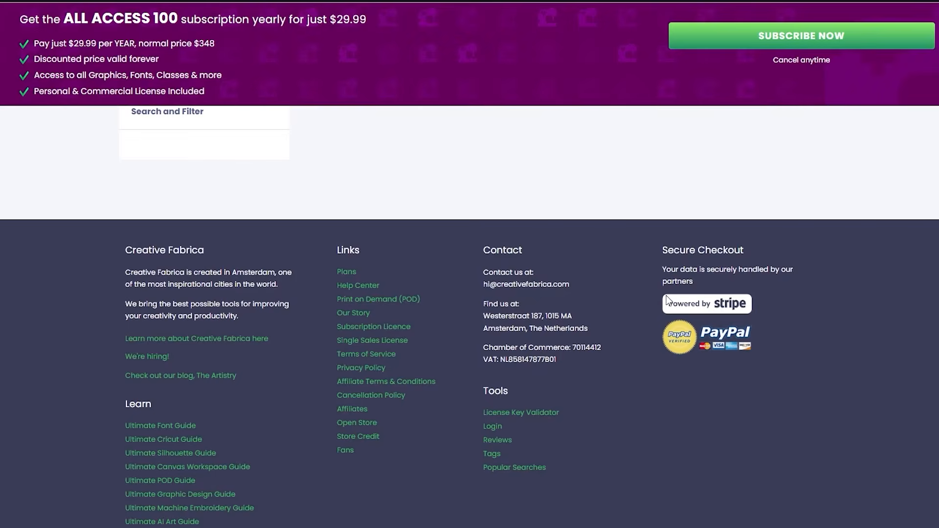
pyautogui.scroll(-3, 684, 184)
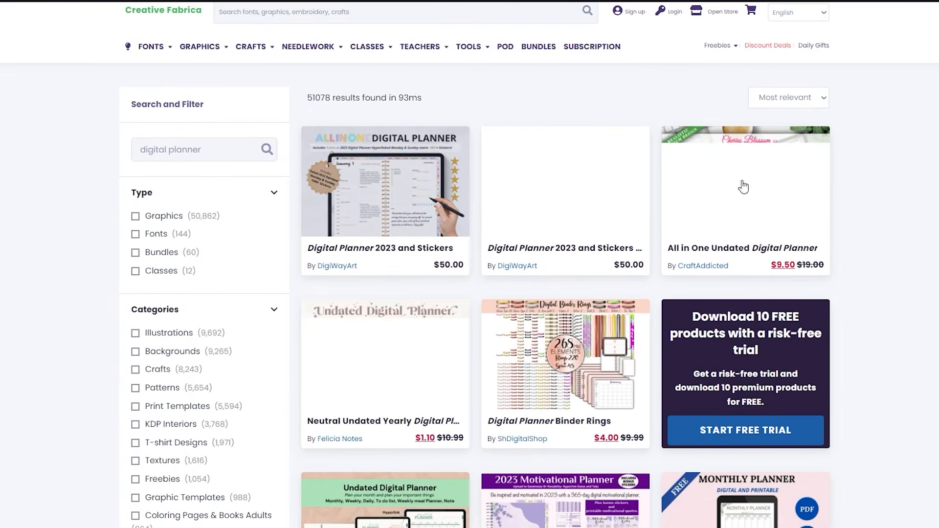
pyautogui.scroll(-5, 567, 264)
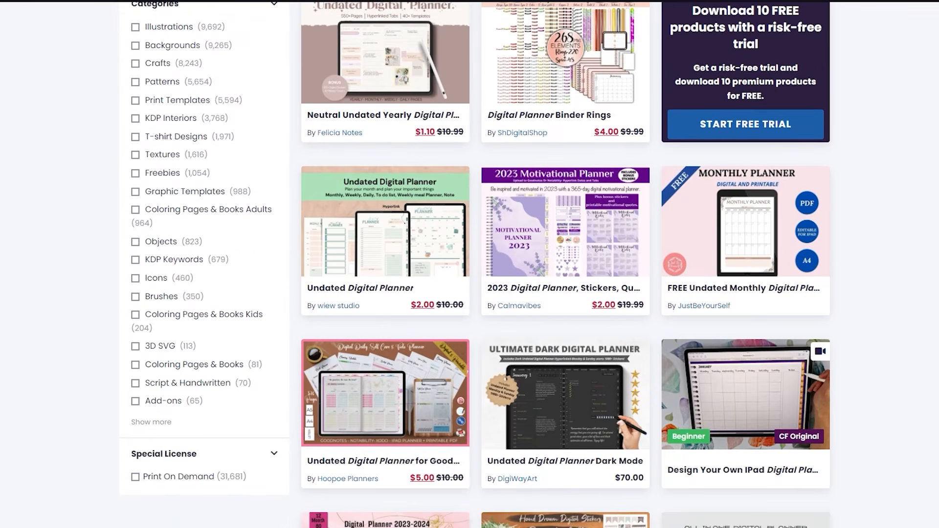
pyautogui.scroll(6, 567, 264)
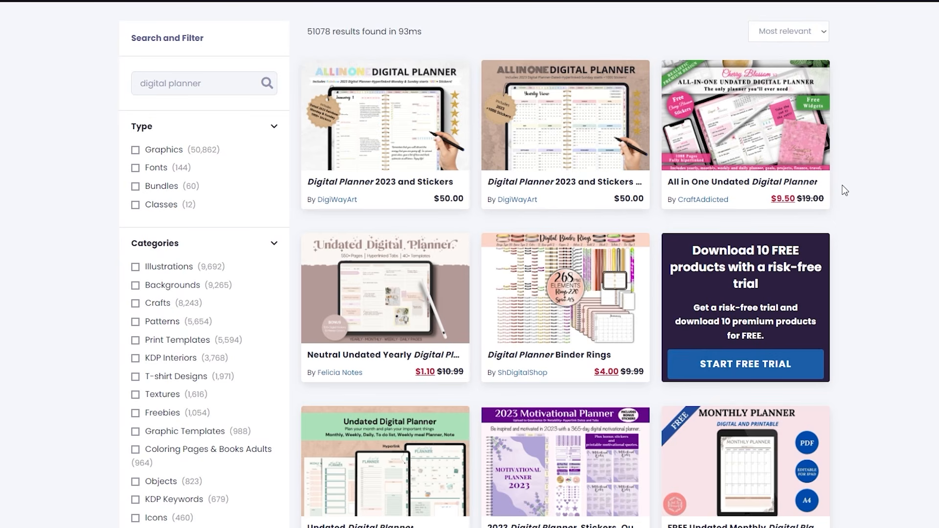
# Open the "All in One Undated Digital Planner" listing, examine its preview images and description, and return to the search results
pyautogui.click(770, 136)
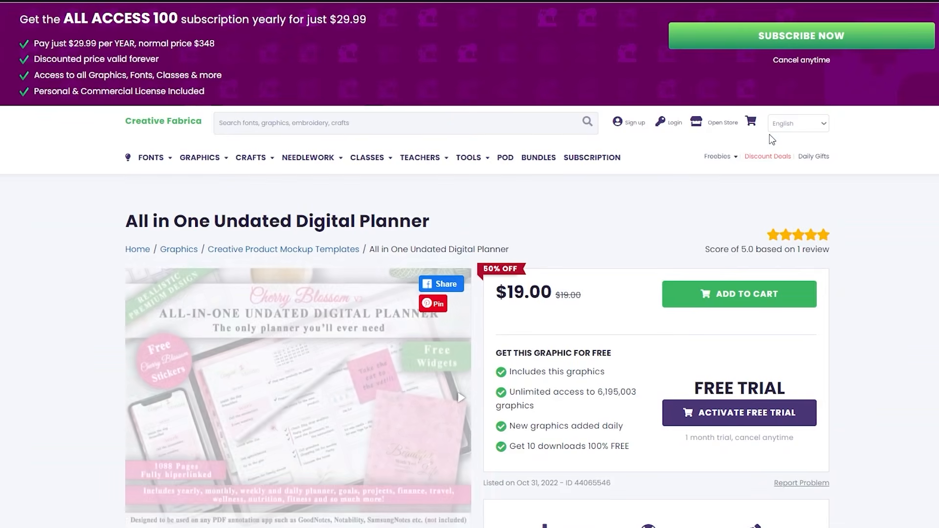
pyautogui.scroll(-3, 578, 243)
pyautogui.click(230, 352)
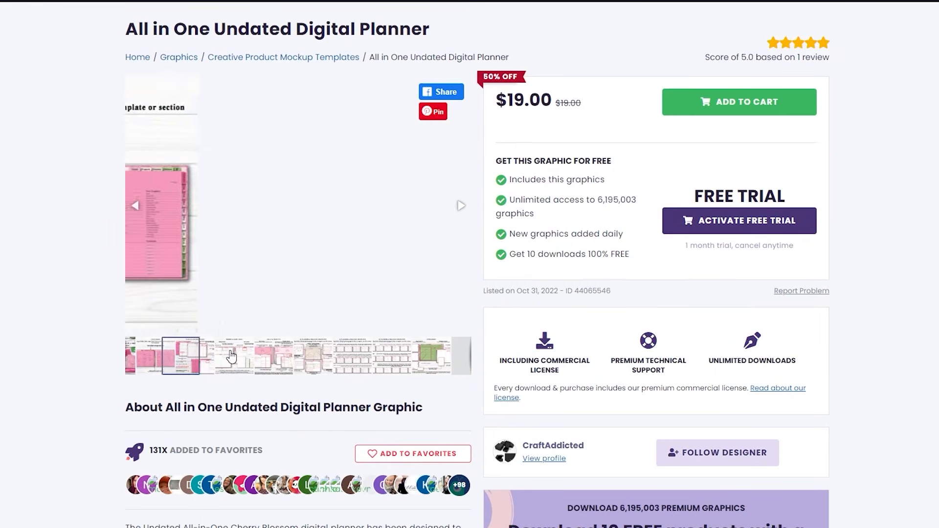
pyautogui.click(260, 366)
pyautogui.click(309, 359)
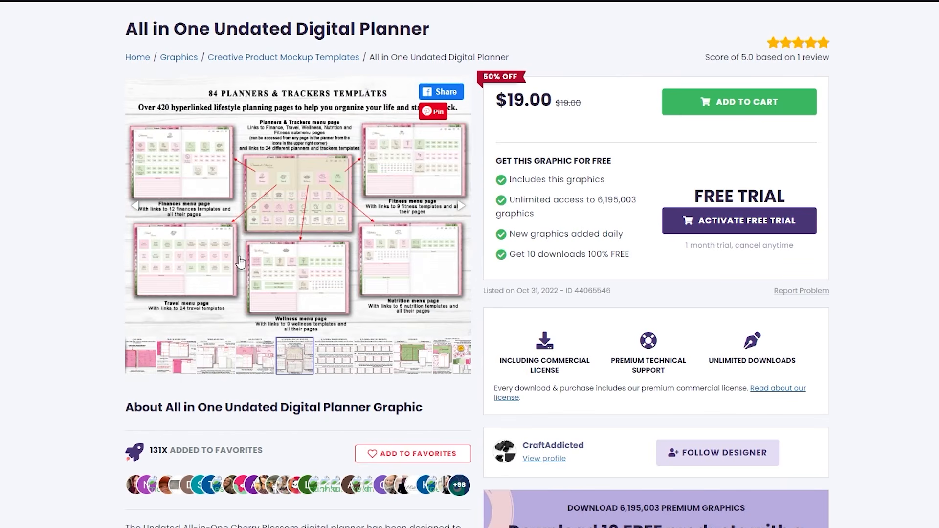
pyautogui.click(188, 357)
pyautogui.click(275, 207)
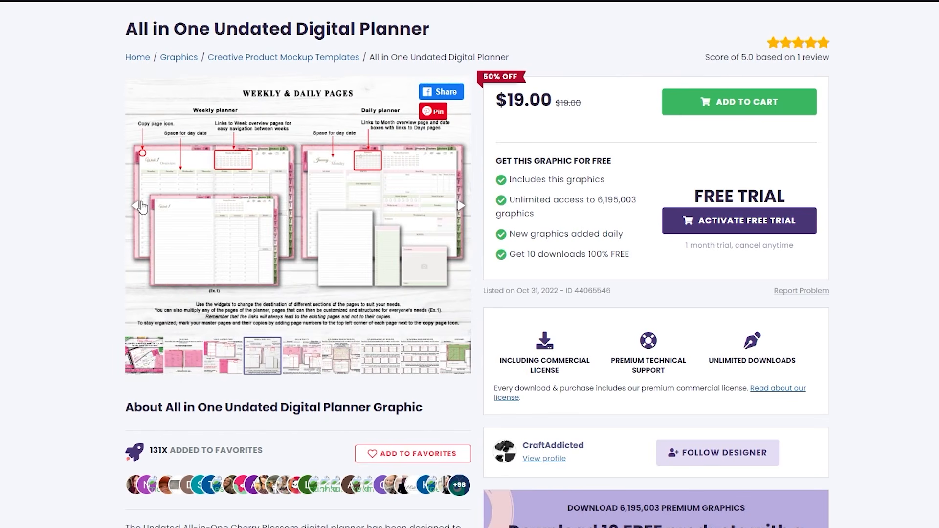
pyautogui.click(136, 206)
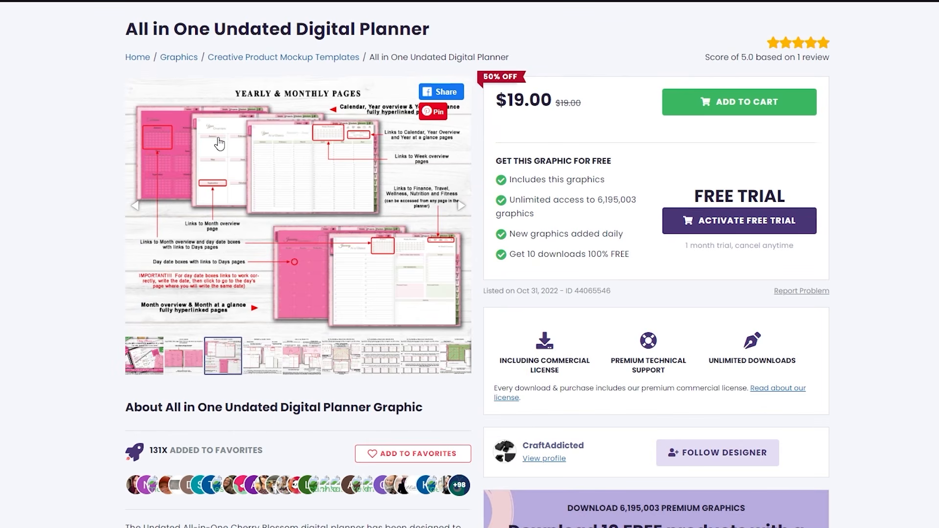
pyautogui.scroll(-19, 286, 237)
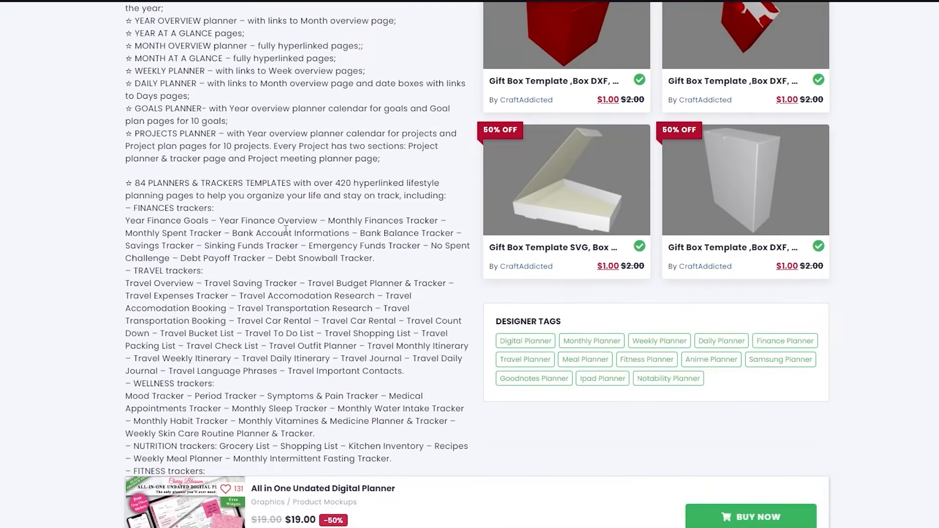
pyautogui.scroll(19, 287, 237)
pyautogui.scroll(4, 286, 236)
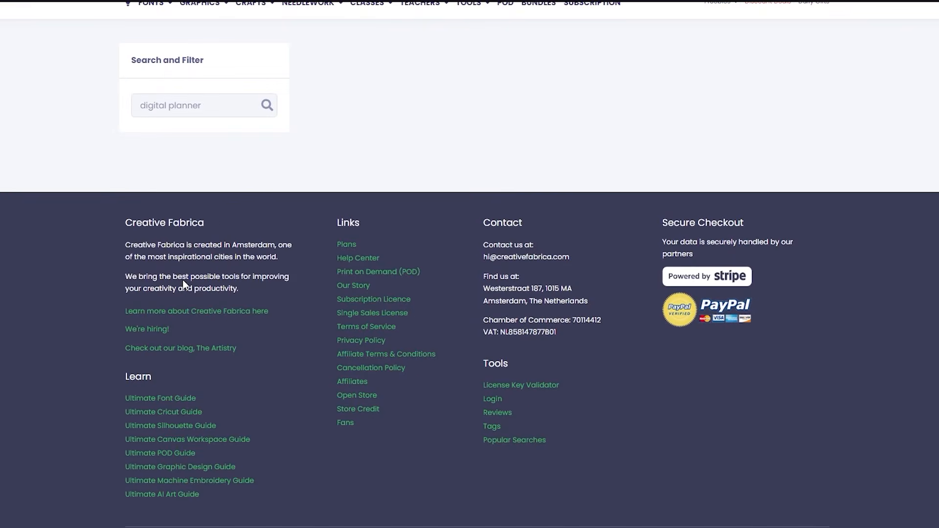
# Examine further digital planner listings in the results for cover styles, layouts, planner themes and prices
pyautogui.scroll(-5, 510, 191)
pyautogui.scroll(-5, 877, 189)
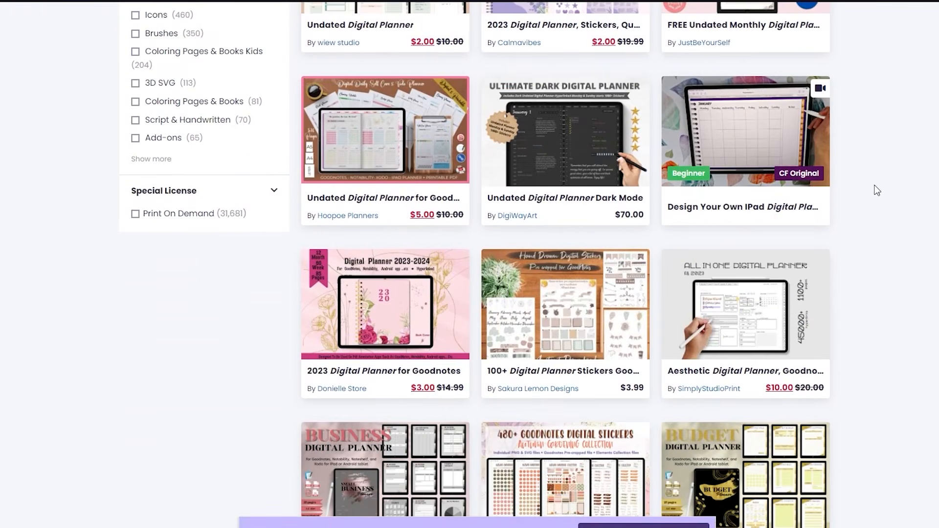
pyautogui.scroll(-5, 876, 190)
pyautogui.scroll(-2, 876, 190)
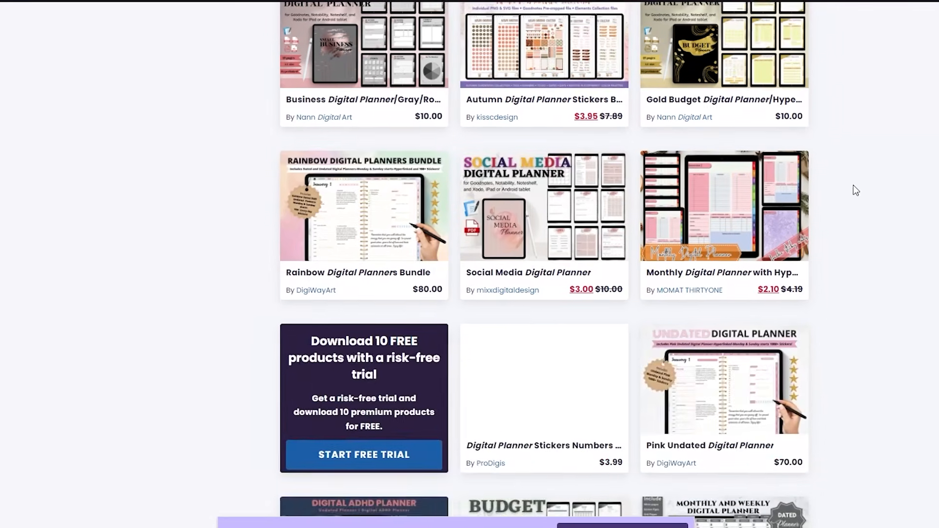
pyautogui.scroll(-4, 819, 190)
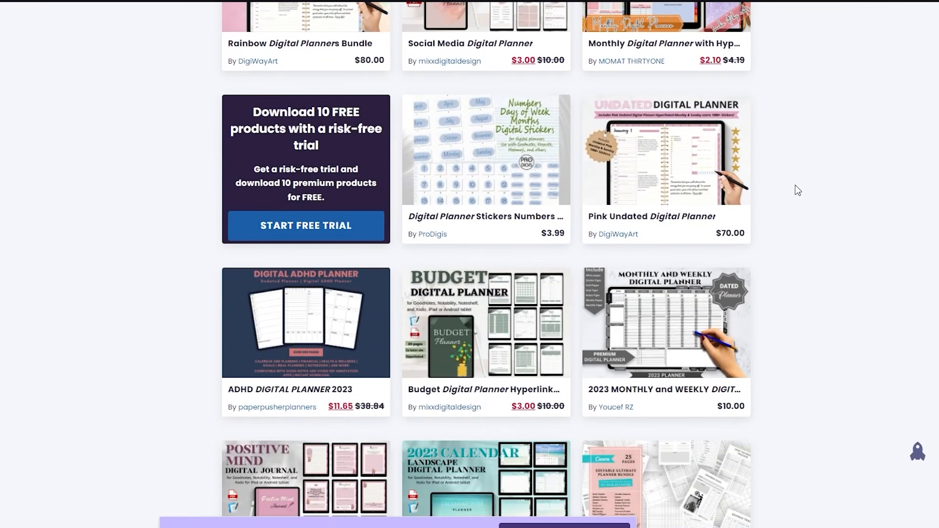
pyautogui.scroll(-1, 817, 147)
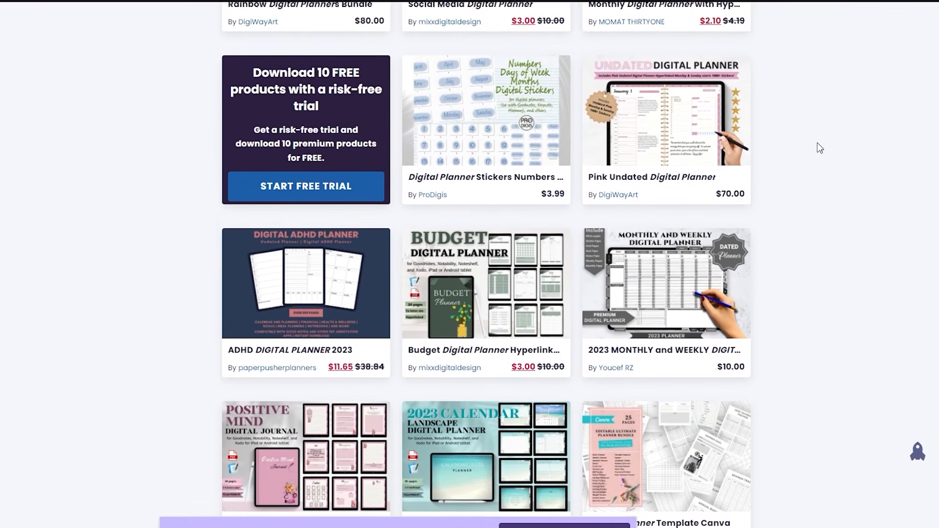
pyautogui.scroll(-4, 820, 147)
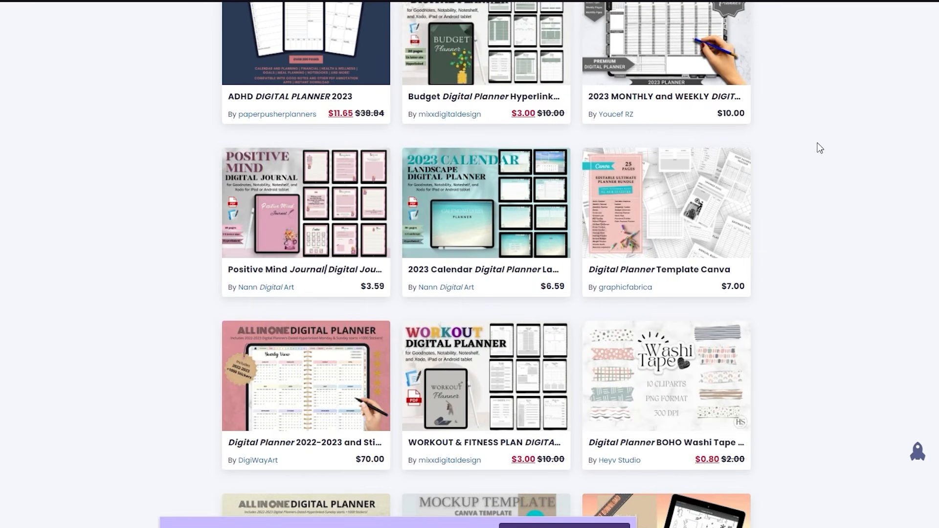
pyautogui.scroll(15, 820, 148)
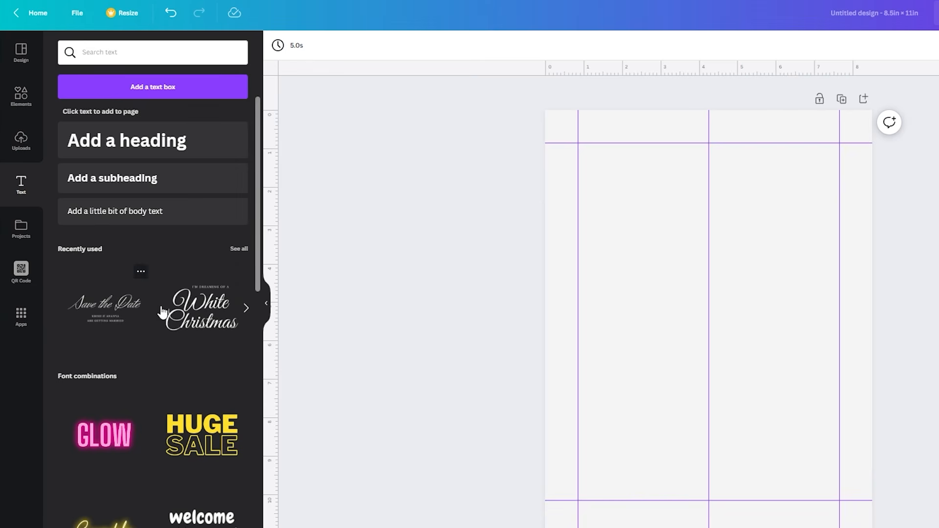
# Return to Canva, add the recently used "White Christmas" text combination to the page and delete its "I'm dreaming of a" line
pyautogui.click(246, 307)
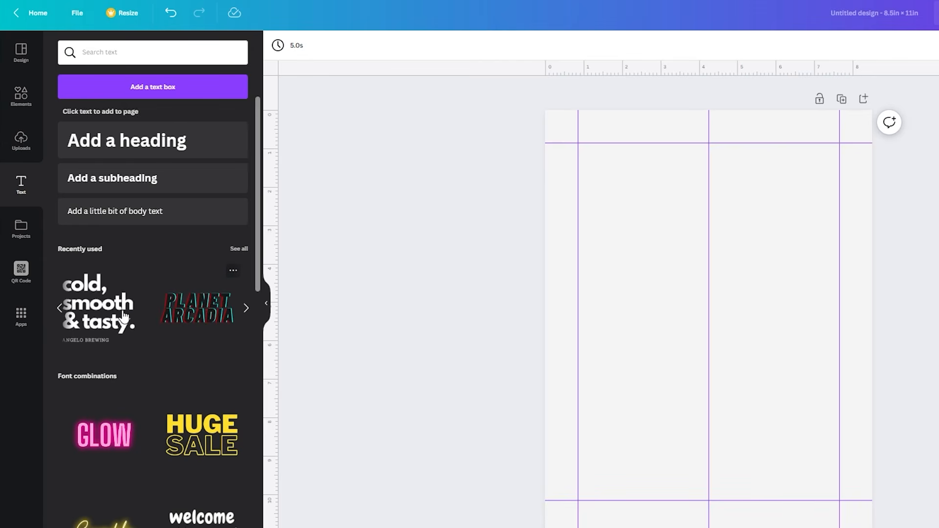
pyautogui.hscroll(-4, 124, 317)
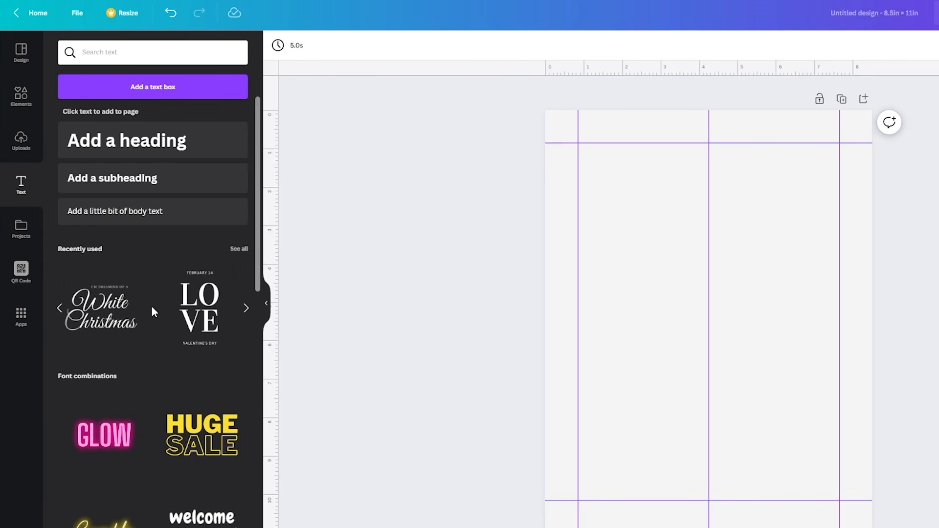
pyautogui.hscroll(-2, 151, 307)
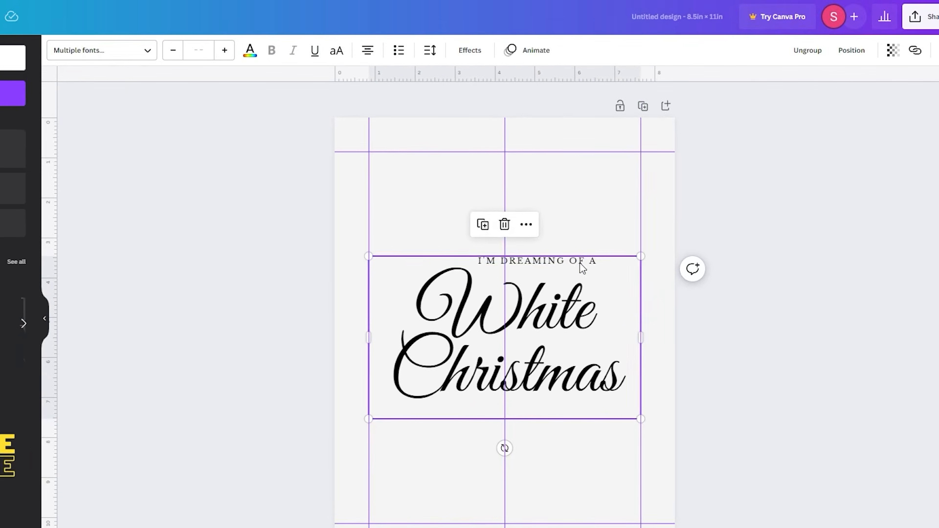
pyautogui.click(580, 262)
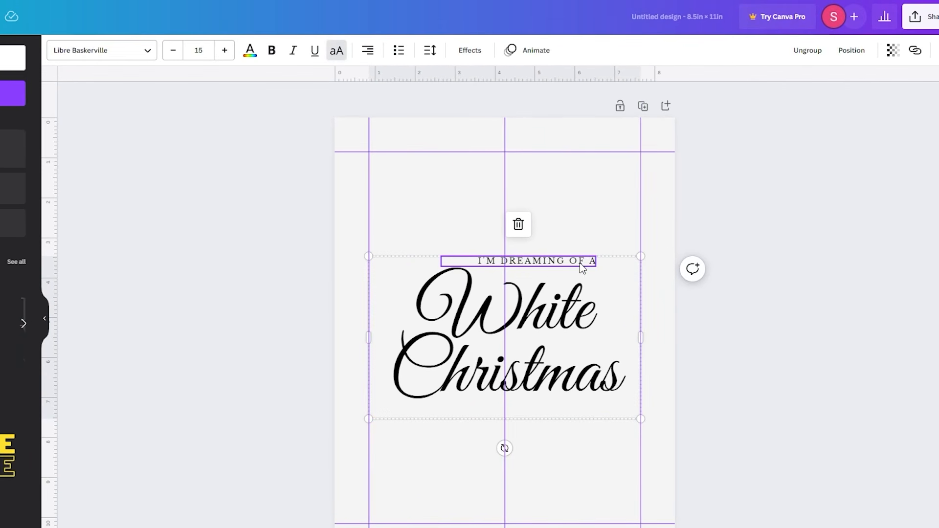
pyautogui.press('Delete')
# Shrink the "White Christmas" text to size 80.5 and move it to the page's upper left, just below the top guide
pyautogui.moveTo(640, 270); pyautogui.dragTo(499, 310)
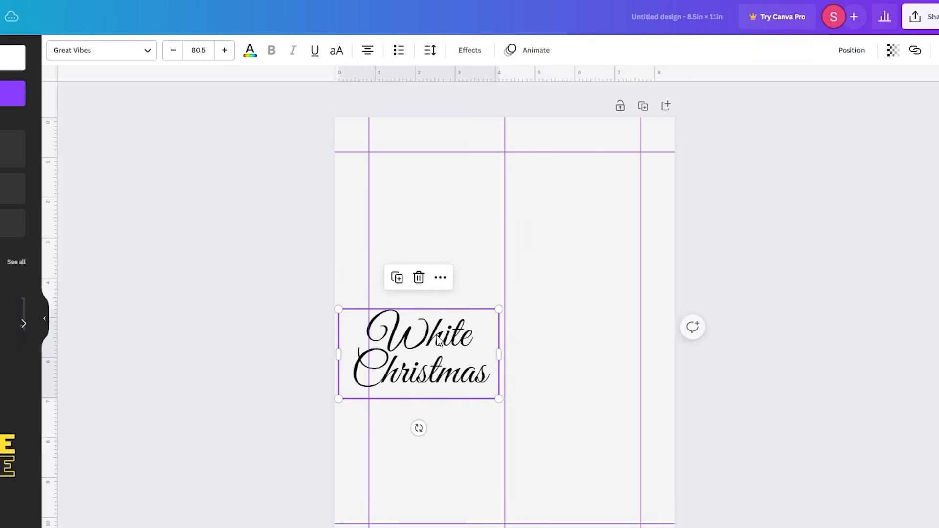
pyautogui.moveTo(432, 309); pyautogui.dragTo(446, 150)
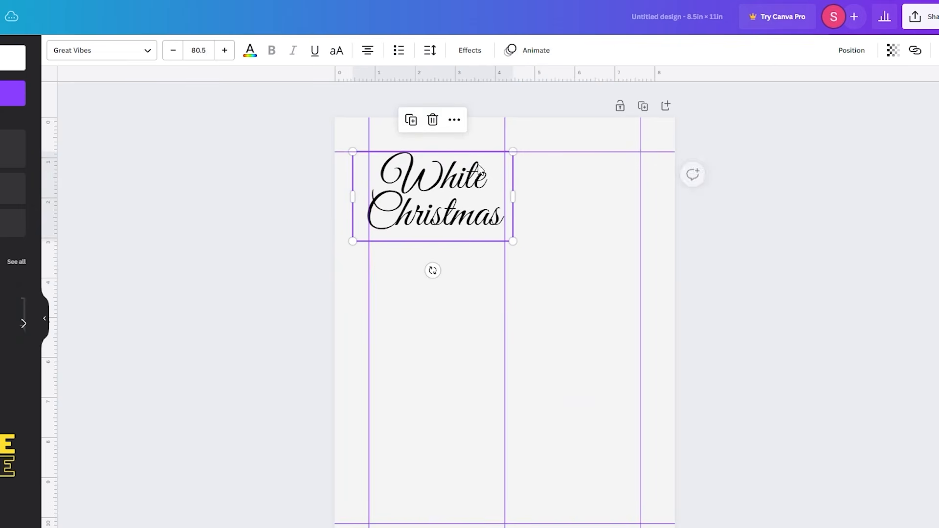
pyautogui.moveTo(513, 151)
pyautogui.mouseDown()
pyautogui.moveTo(503, 166)
pyautogui.moveTo(502, 151)
pyautogui.mouseUp()
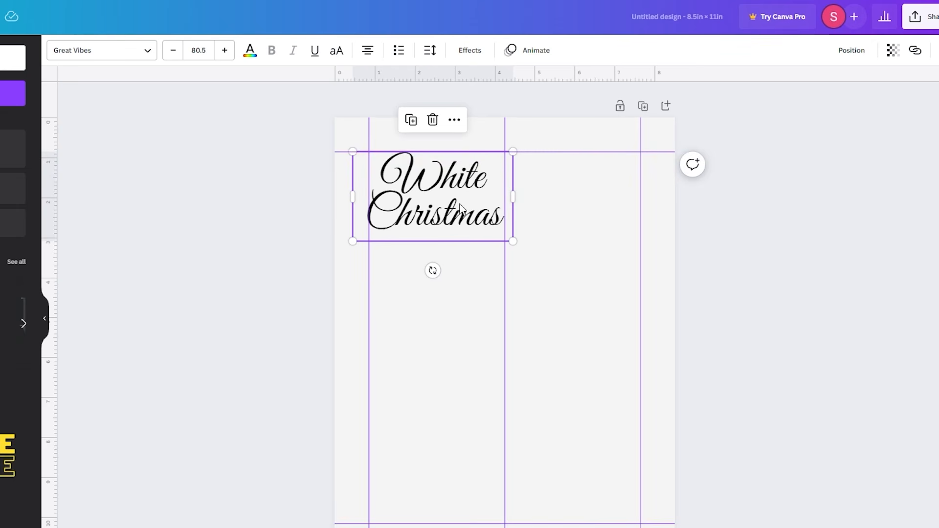
# Reposition the "White Christmas" text just below the top guide near the page's left guide and shrink it to size 55.7
pyautogui.moveTo(460, 208); pyautogui.dragTo(423, 253)
pyautogui.moveTo(475, 284); pyautogui.dragTo(437, 266)
pyautogui.click(858, 245)
pyautogui.moveTo(430, 231); pyautogui.dragTo(440, 179)
pyautogui.click(172, 50)
pyautogui.click(173, 51)
pyautogui.click(172, 51)
pyautogui.click(172, 50)
pyautogui.click(172, 50)
pyautogui.click(173, 50)
pyautogui.click(172, 50)
pyautogui.click(172, 51)
# Replace the "White Christmas" text with "Weekly Planner" on two lines and nudge it against the page's left guide
pyautogui.doubleClick(447, 203)
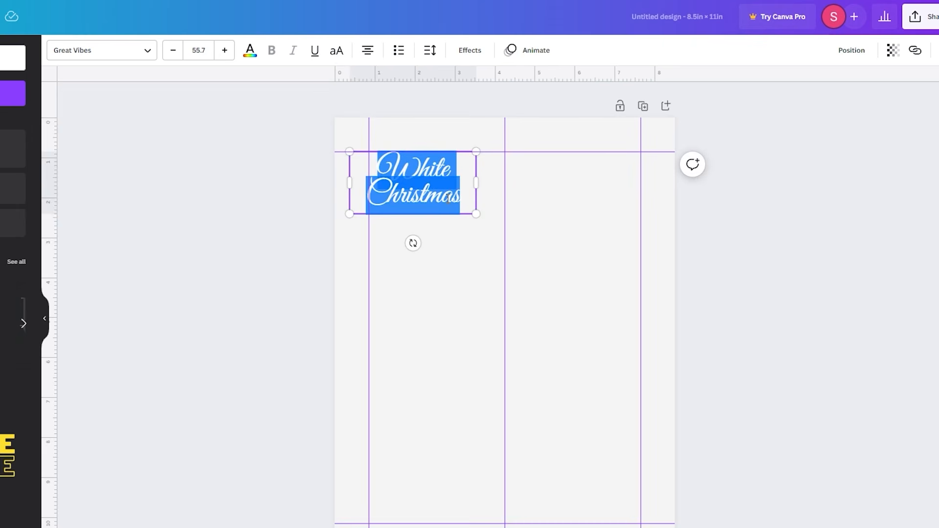
pyautogui.write('Weekly')
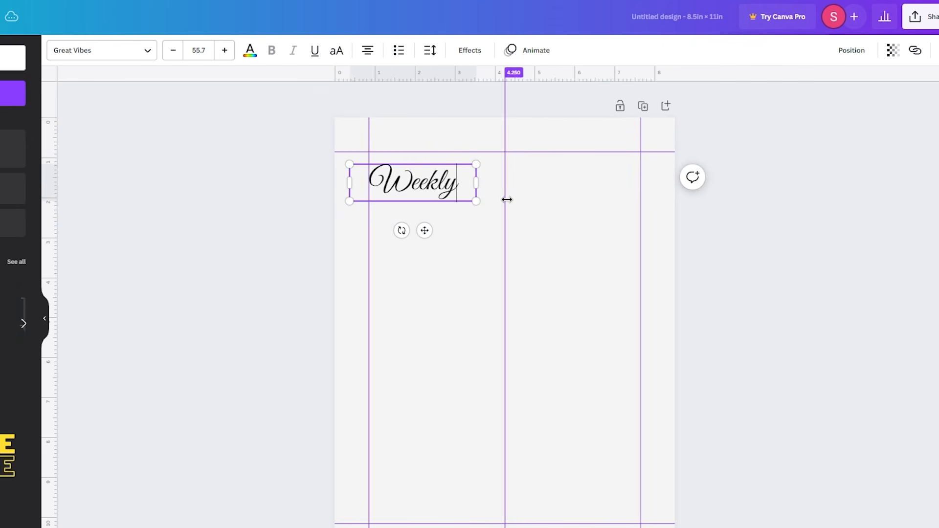
pyautogui.press('Return')
pyautogui.write('Planner')
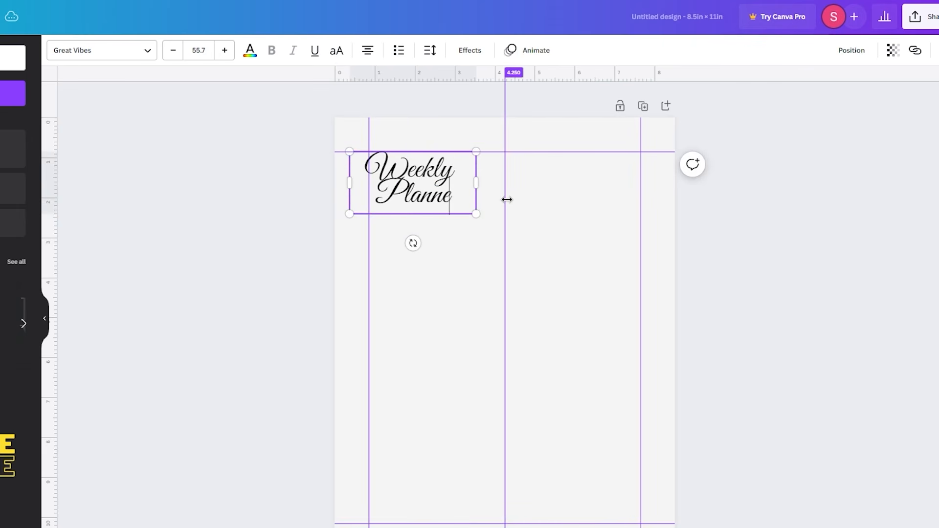
pyautogui.click(872, 275)
pyautogui.moveTo(407, 186); pyautogui.dragTo(408, 185)
pyautogui.click(758, 243)
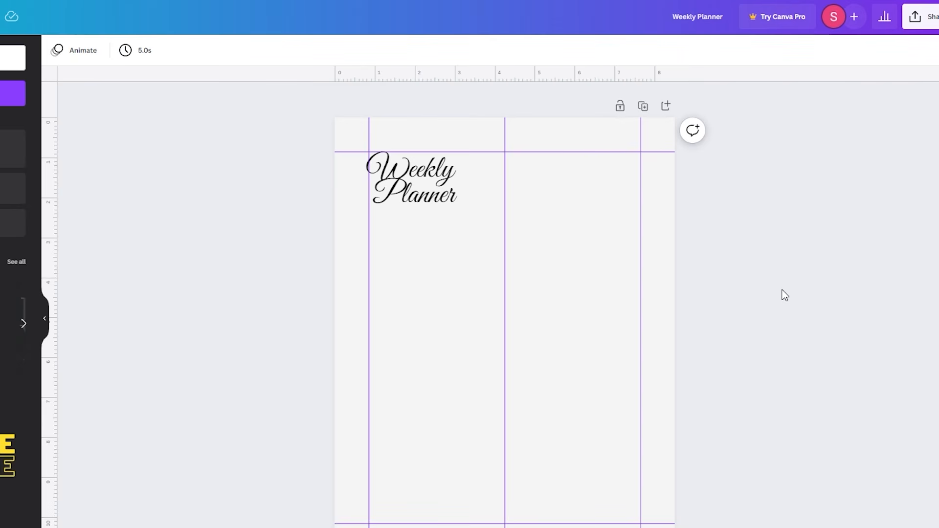
# Replace the word "Weekly" in the title with "Daily"
pyautogui.click(420, 169)
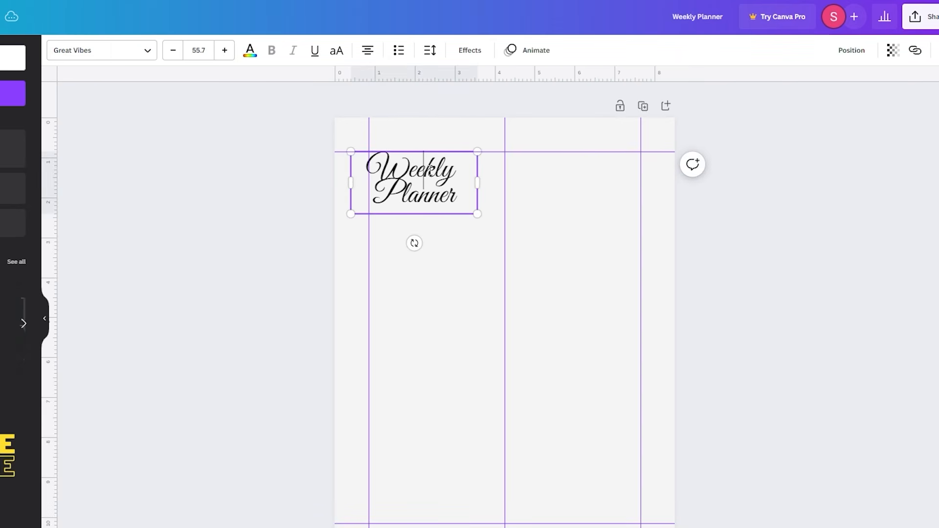
pyautogui.moveTo(456, 171); pyautogui.dragTo(376, 172)
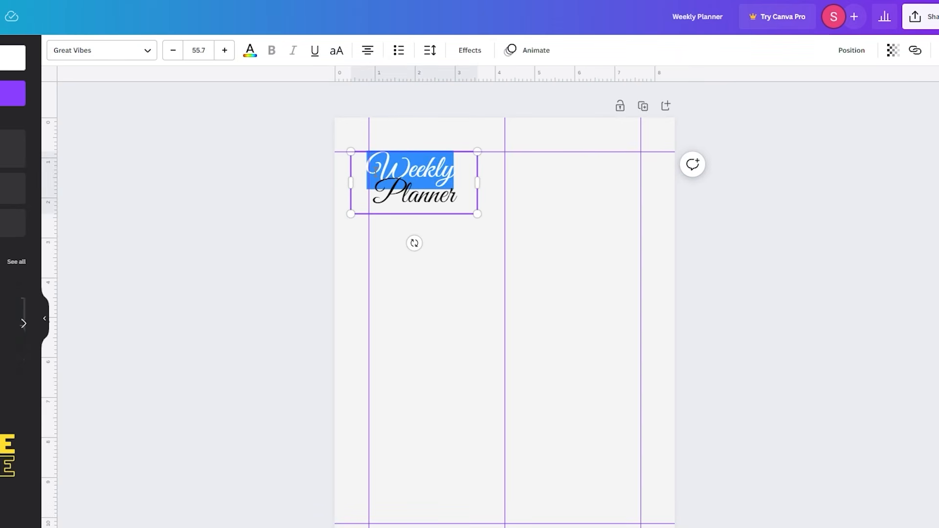
pyautogui.write('Daily')
pyautogui.click(774, 261)
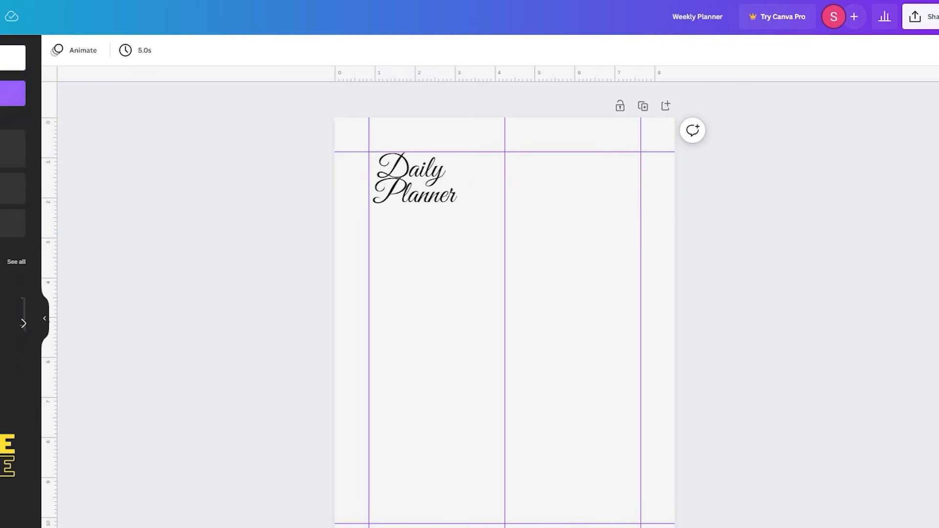
# Add the "White Christmas" text combination again, delete its script heading and move the "I'm dreaming of a" line beneath the Daily Planner title
pyautogui.scroll(-2, 13, 188)
pyautogui.click(4, 196)
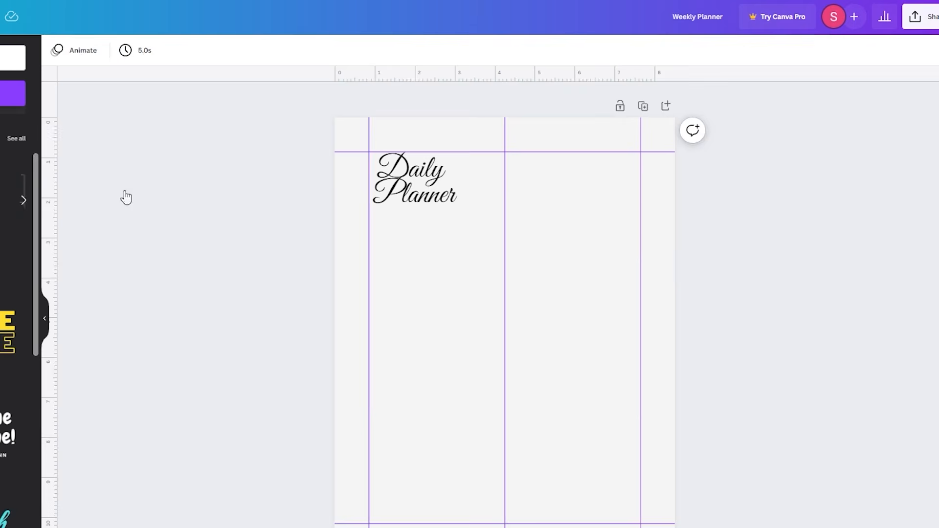
pyautogui.click(489, 348)
pyautogui.press('Delete')
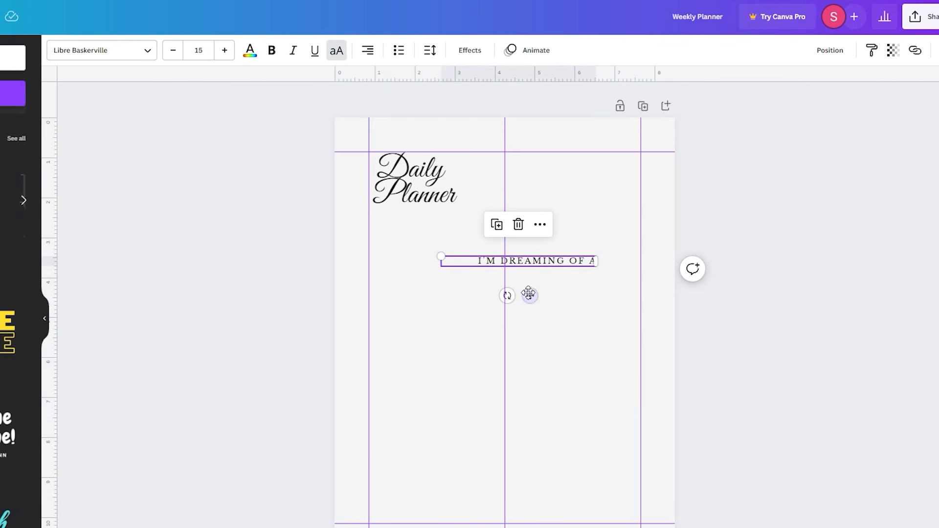
pyautogui.moveTo(549, 261); pyautogui.dragTo(440, 228)
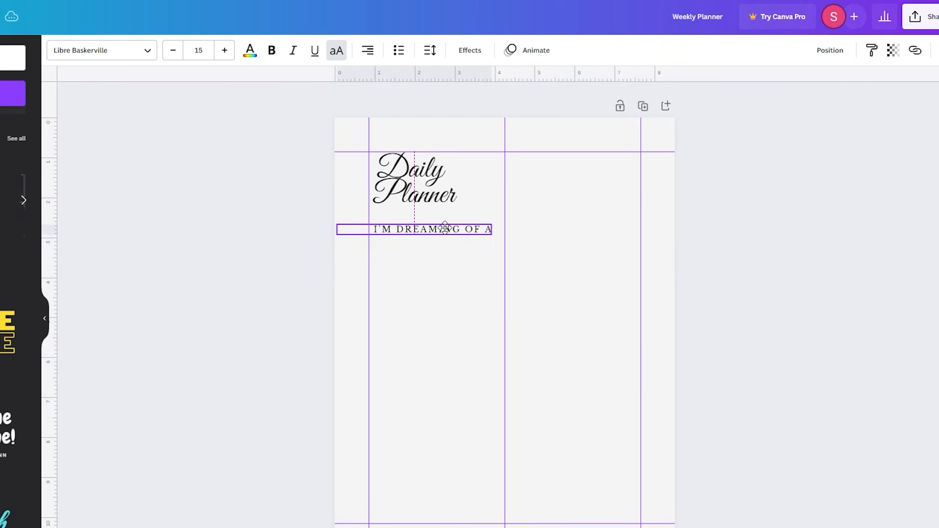
# Replace the "I'm dreaming of a" text with "7AM - 10AM" and shift it under the title
pyautogui.doubleClick(458, 231)
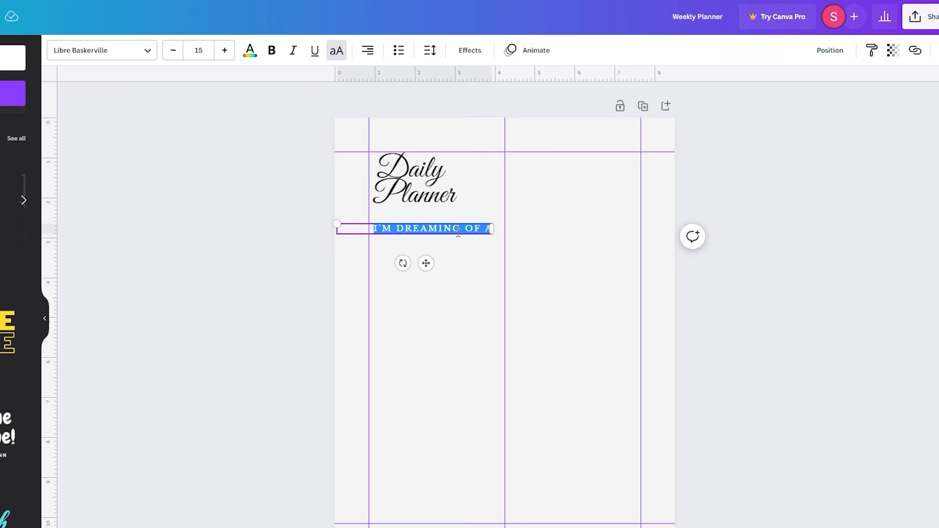
pyautogui.press('Delete')
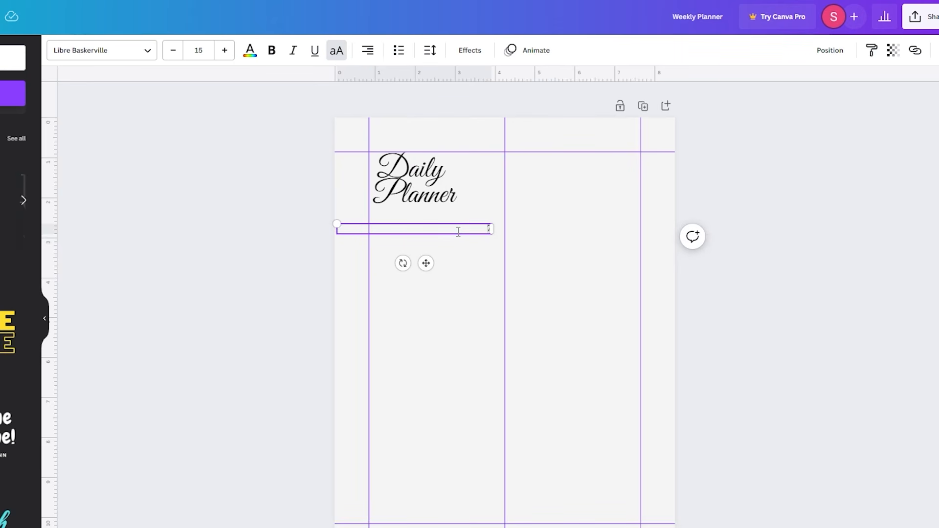
pyautogui.write('7 AM')
pyautogui.press('BackSpace')
pyautogui.press('BackSpace')
pyautogui.write('7AM - 10AM')
pyautogui.moveTo(426, 263); pyautogui.dragTo(375, 265)
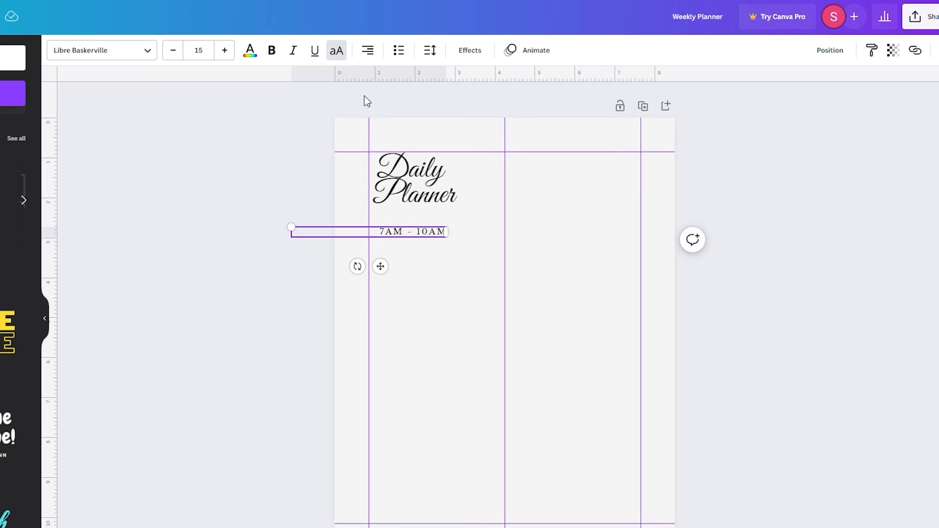
# Center-align the "7AM - 10AM" text and position it beneath the Daily Planner title
pyautogui.click(365, 53)
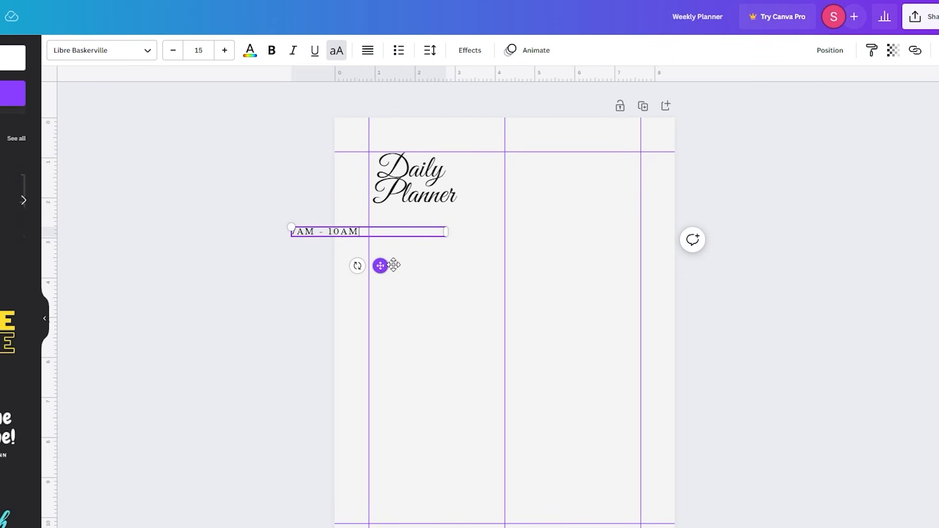
pyautogui.moveTo(382, 265); pyautogui.dragTo(465, 264)
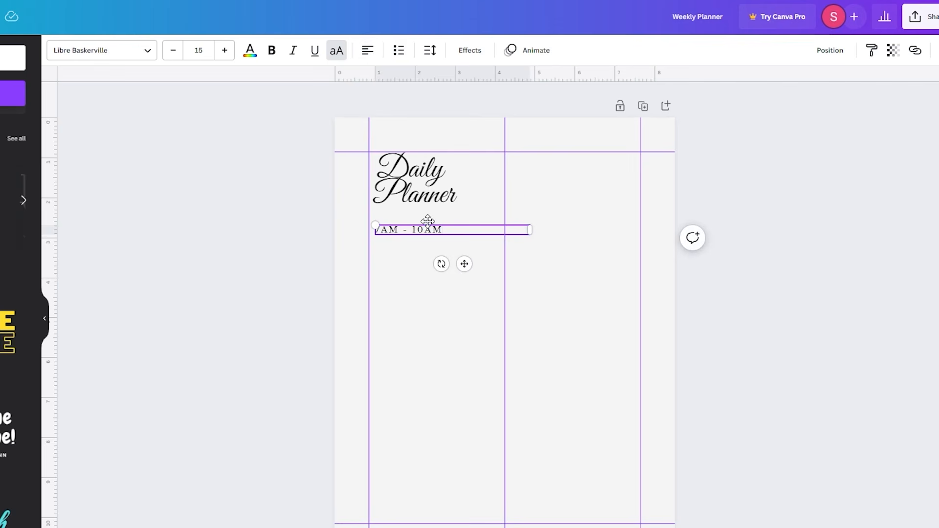
pyautogui.click(367, 59)
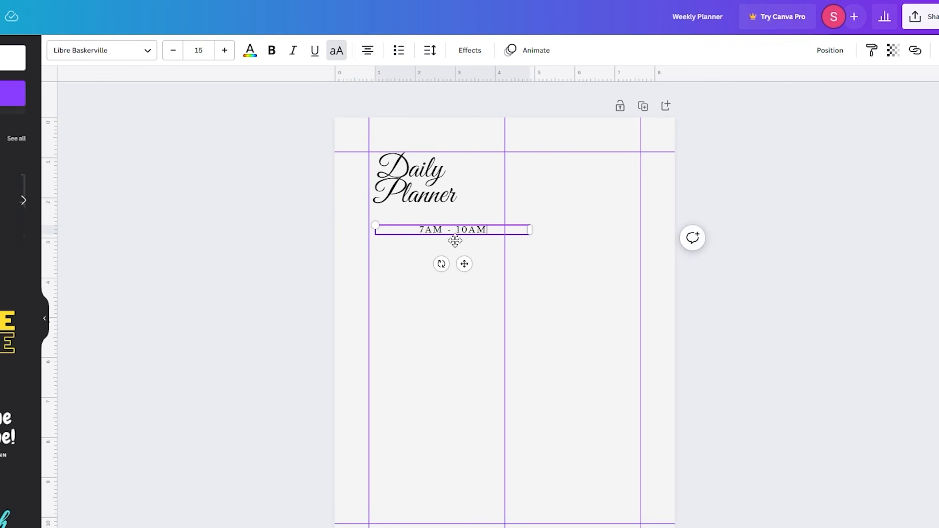
pyautogui.moveTo(464, 264); pyautogui.dragTo(443, 263)
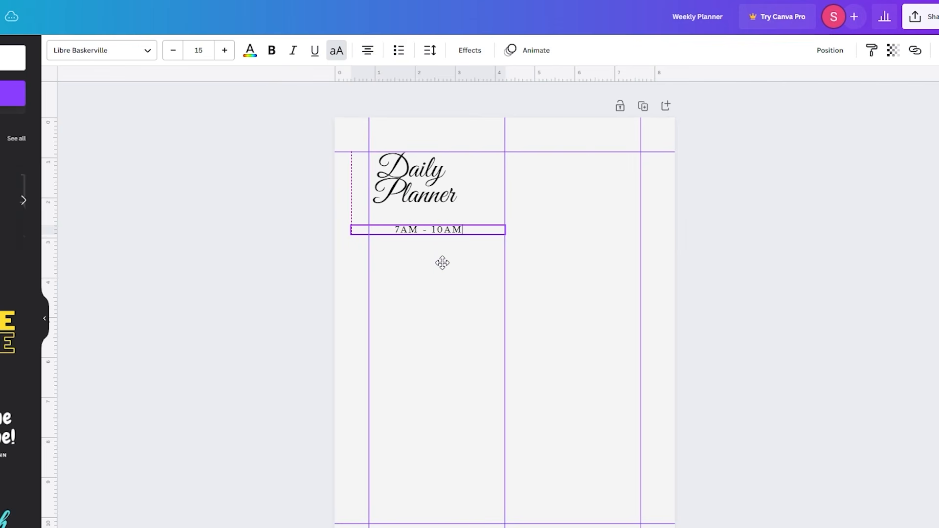
pyautogui.click(460, 271)
pyautogui.moveTo(430, 234); pyautogui.dragTo(437, 231)
pyautogui.click(829, 357)
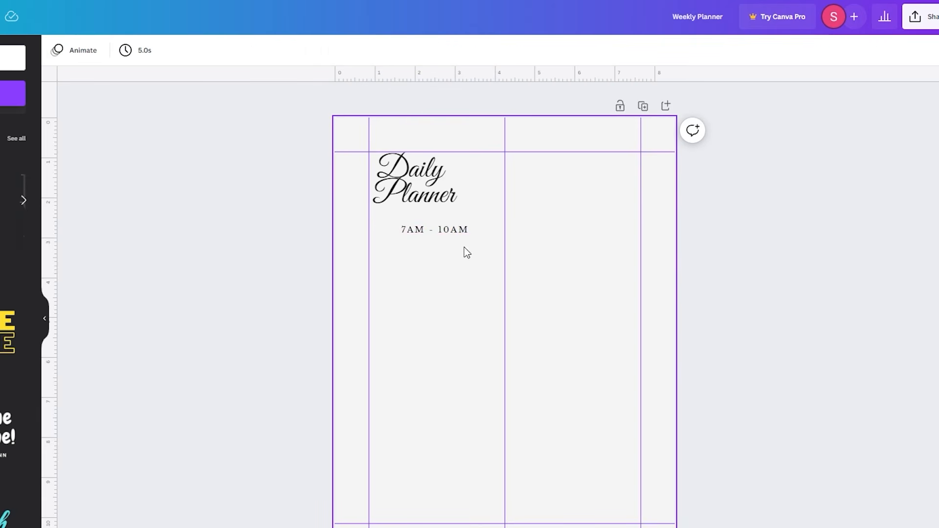
# Duplicate the "7AM - 10AM" line and place the copy directly below the original, aligned with it
pyautogui.click(441, 234)
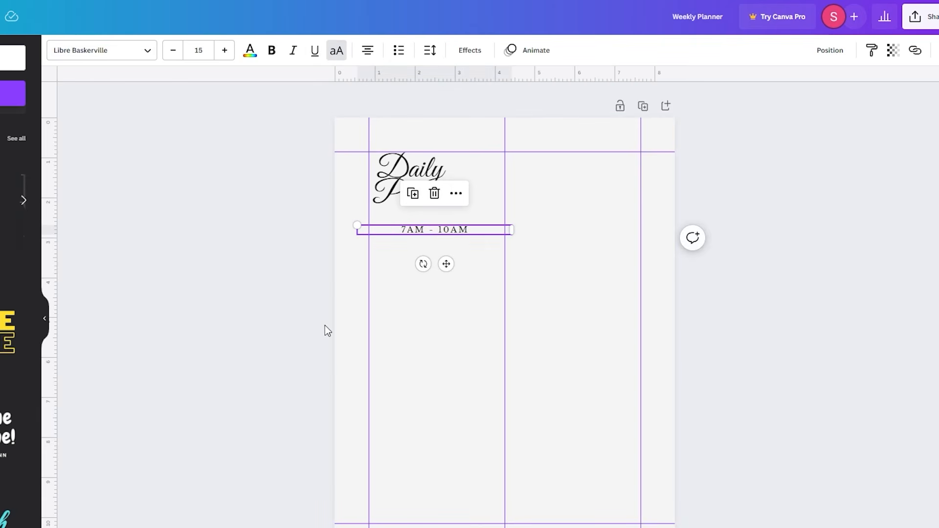
pyautogui.hotkey('ctrl', 'd')
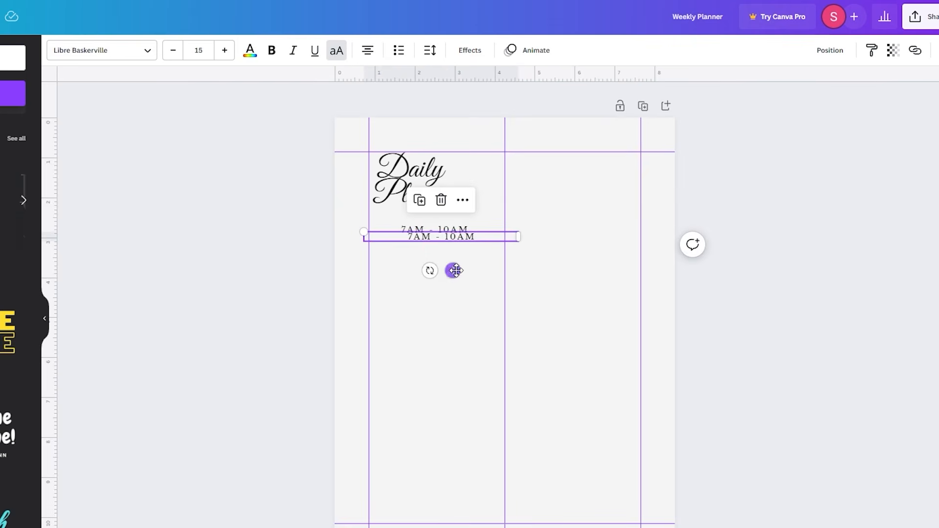
pyautogui.moveTo(446, 264); pyautogui.dragTo(450, 279)
pyautogui.hotkey('ctrl', 'd')
pyautogui.hotkey('ctrl', 'd')
pyautogui.hotkey('ctrl', 'd')
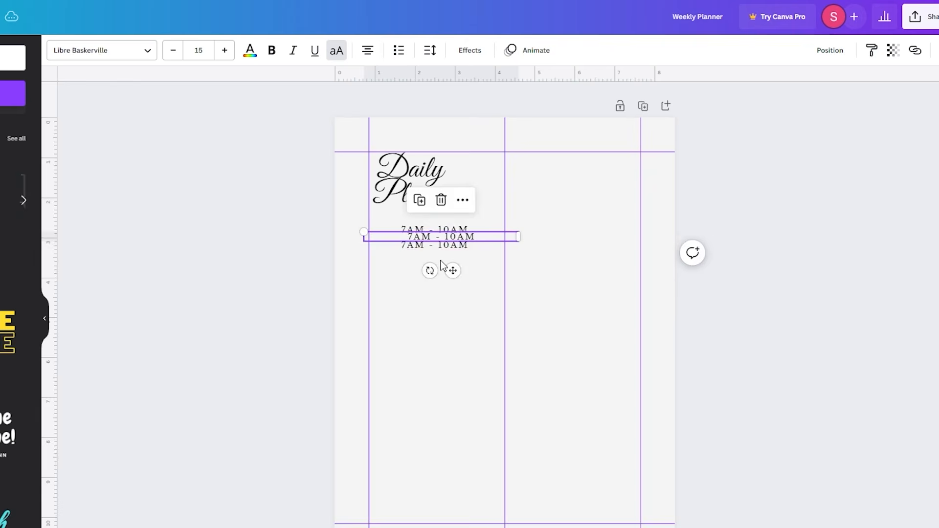
pyautogui.moveTo(465, 285); pyautogui.dragTo(445, 294)
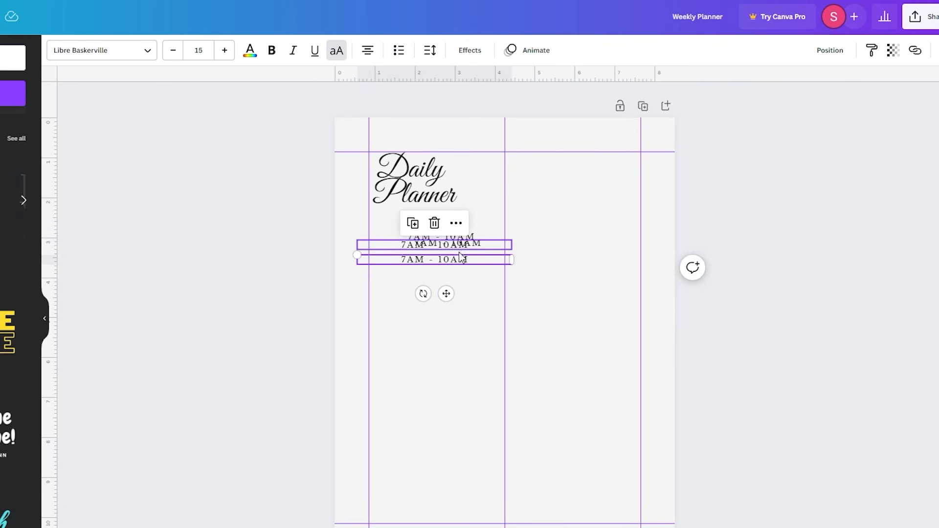
pyautogui.hotkey('ctrl', 'z')
pyautogui.hotkey('ctrl', 'z')
pyautogui.hotkey('ctrl', 'z')
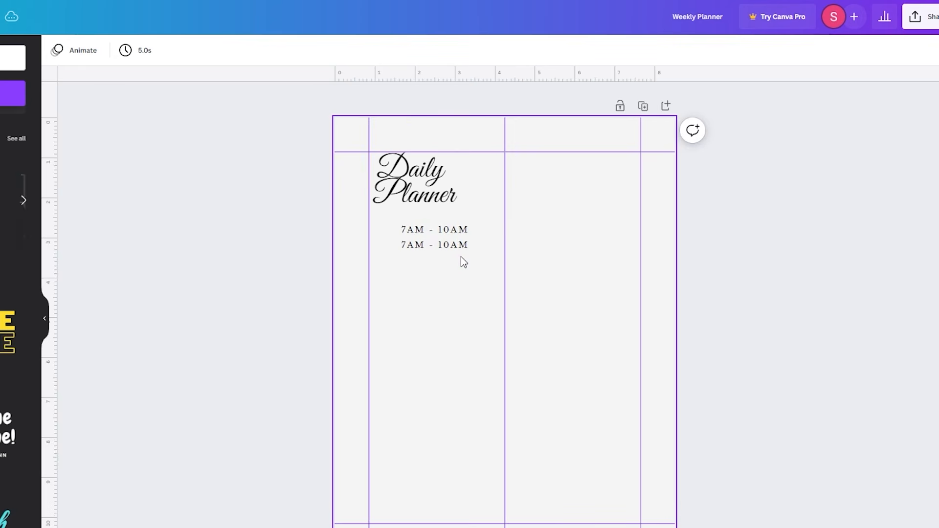
# Add four more copies of the "7AM - 10AM" line, stacked below the first two in an aligned, evenly spaced column of six
pyautogui.click(447, 252)
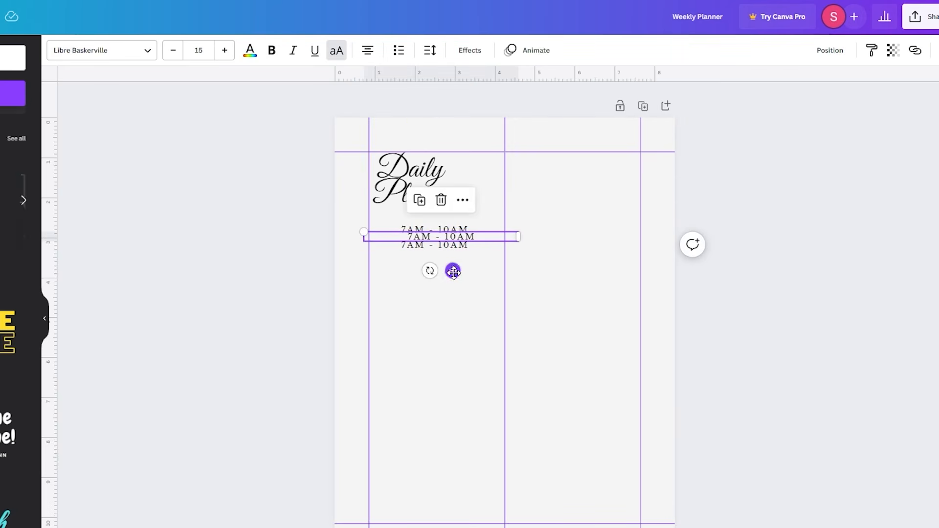
pyautogui.moveTo(454, 272); pyautogui.dragTo(446, 308)
pyautogui.hotkey('ctrl', 'v')
pyautogui.click(655, 284)
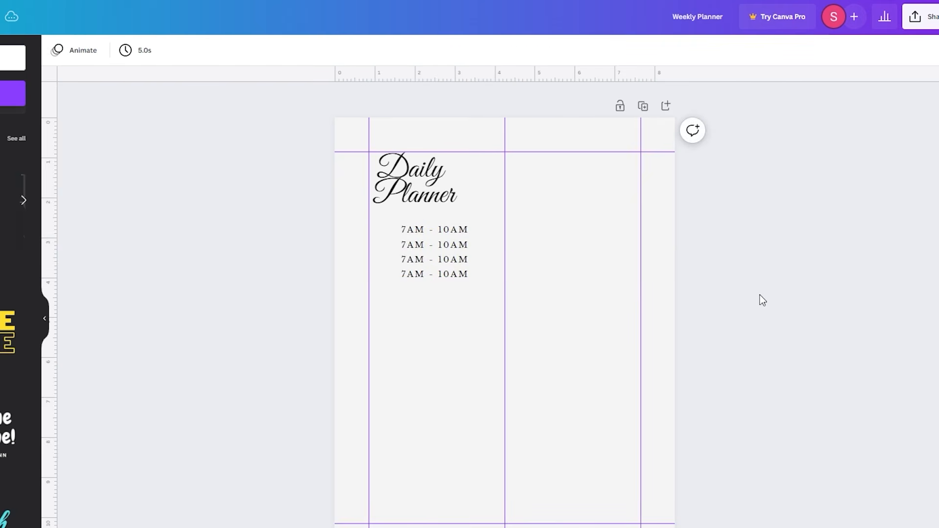
pyautogui.hotkey('ctrl', 'v')
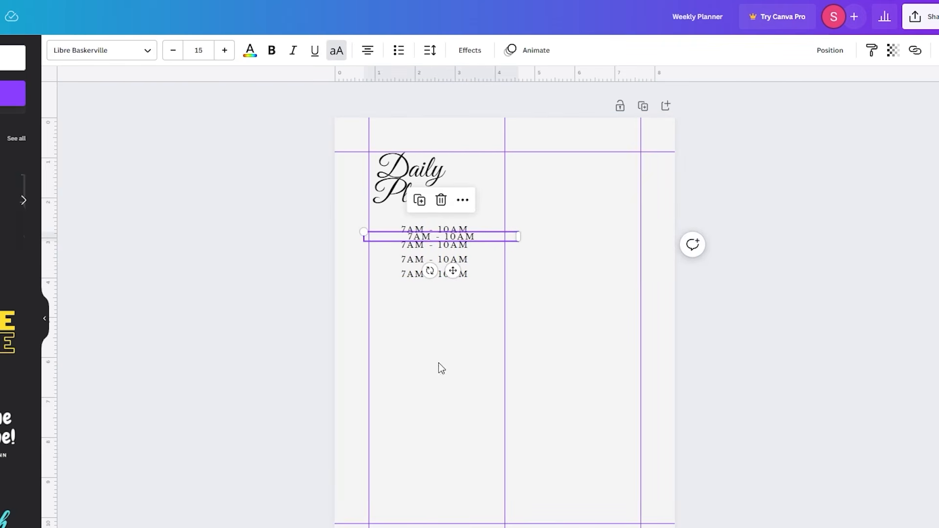
pyautogui.moveTo(451, 270); pyautogui.dragTo(447, 323)
pyautogui.hotkey('ctrl', 'v')
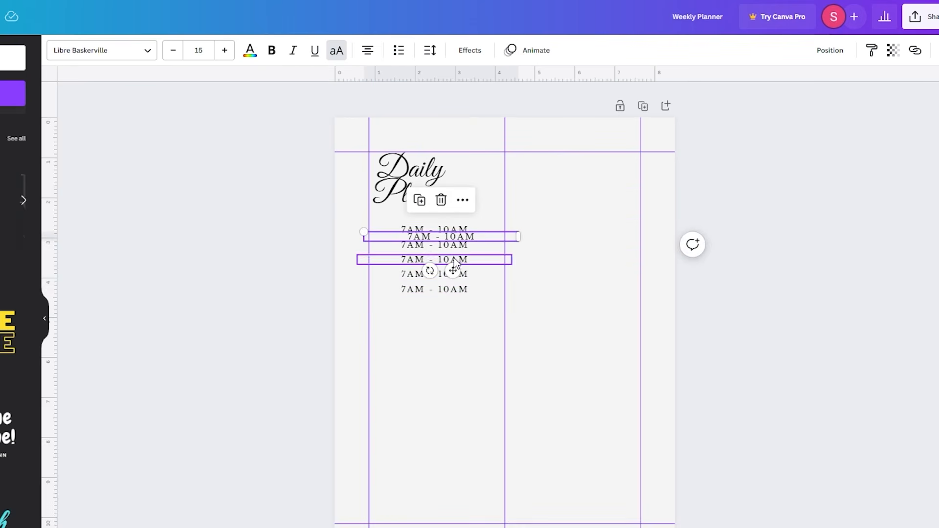
pyautogui.moveTo(453, 270); pyautogui.dragTo(442, 334)
pyautogui.click(846, 340)
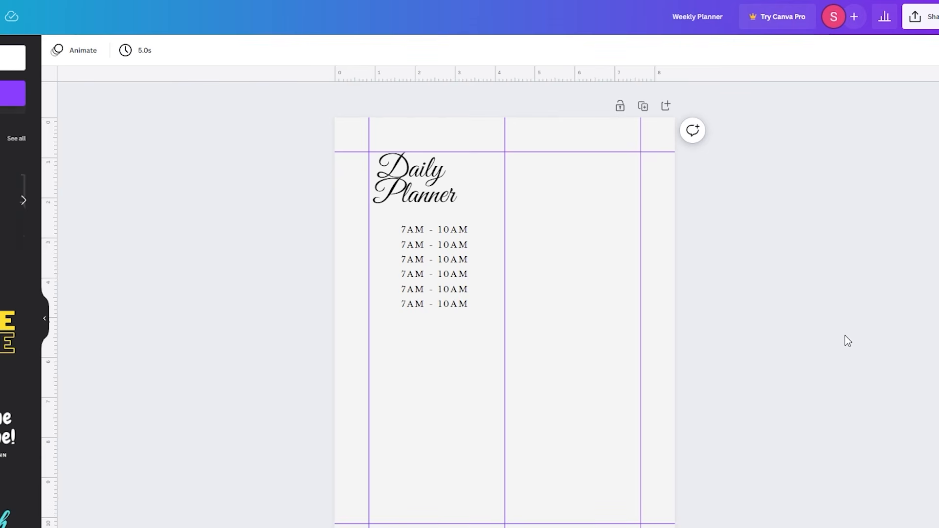
# Change the second time slot to "8AM - 11AM"
pyautogui.click(405, 234)
pyautogui.click(411, 246)
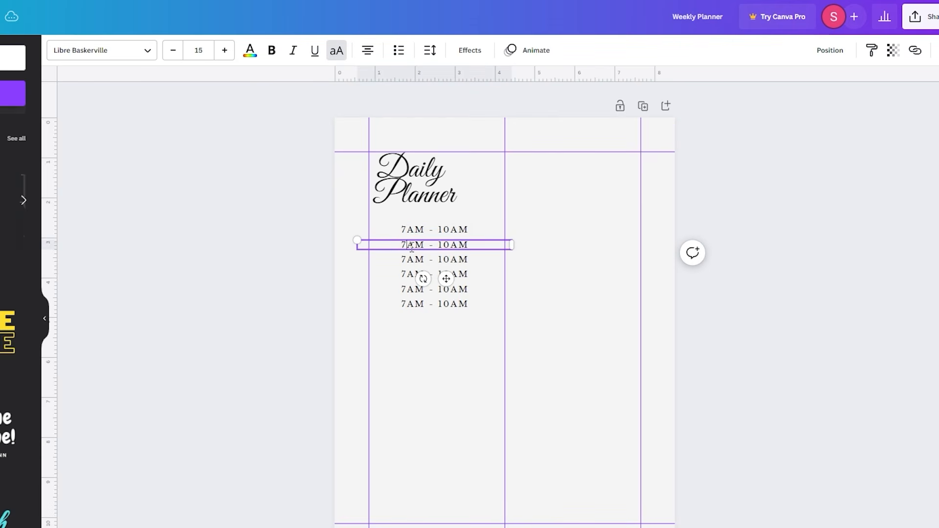
pyautogui.press('BackSpace')
pyautogui.write('8')
pyautogui.press('BackSpace')
pyautogui.write('1')
# Change the third time slot to "9AM - 12AM"
pyautogui.click(405, 260)
pyautogui.press('BackSpace')
pyautogui.write('9')
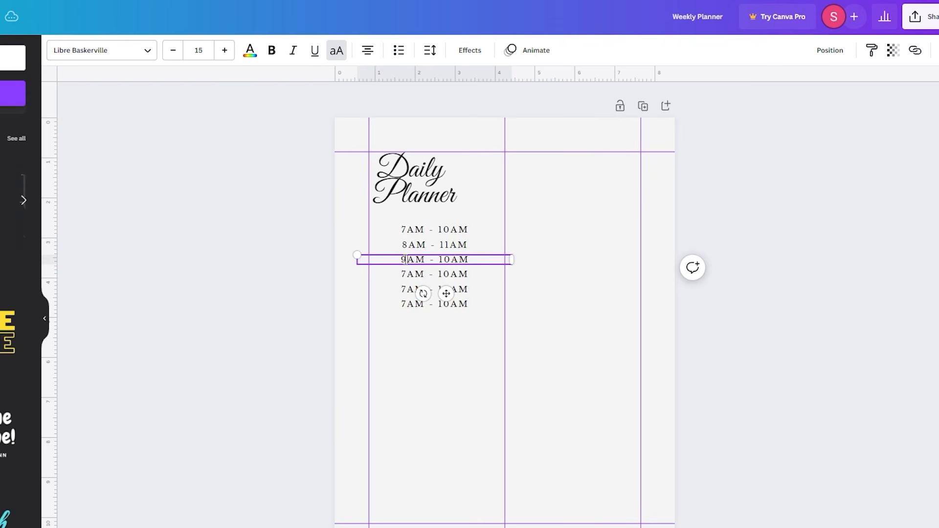
pyautogui.click(454, 260)
pyautogui.press('BackSpace')
pyautogui.write('2')
# Change the fourth time slot to "10AM - 1PM"
pyautogui.click(411, 275)
pyautogui.press('BackSpace')
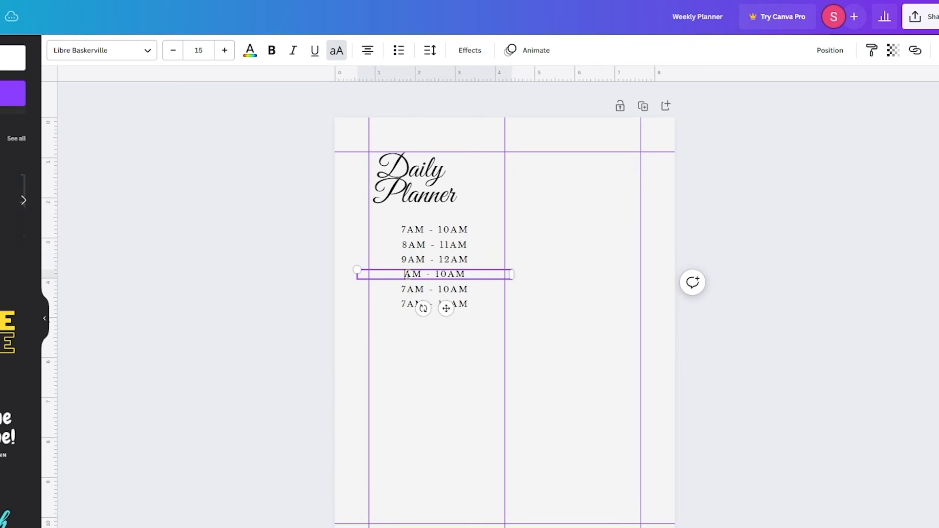
pyautogui.write('10')
pyautogui.doubleClick(455, 277)
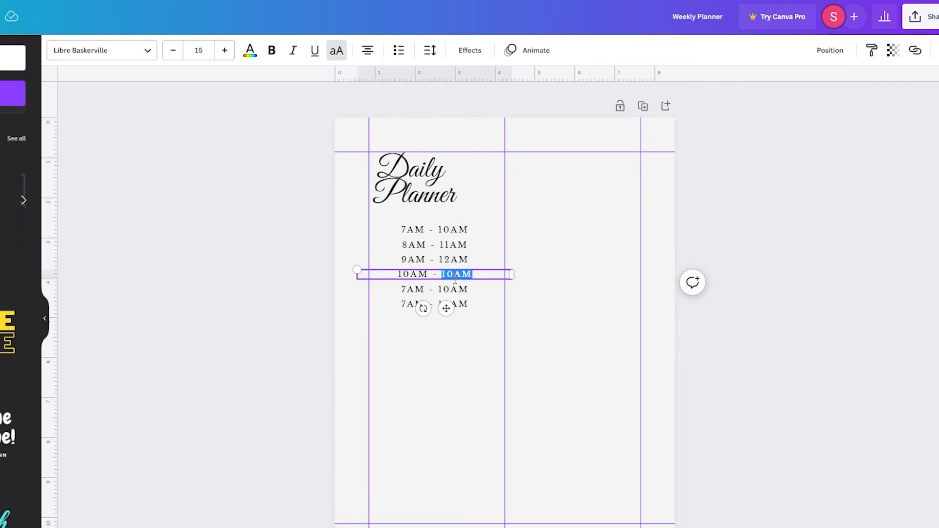
pyautogui.press('Right')
pyautogui.press('BackSpace')
pyautogui.press('BackSpace')
pyautogui.press('BackSpace')
pyautogui.press('BackSpace')
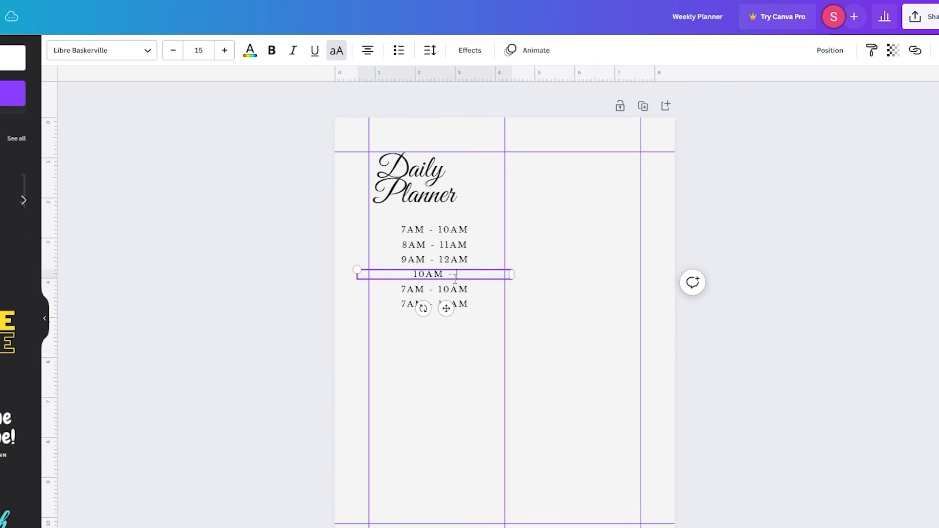
pyautogui.write('1PM')
# Correct the third time slot's end time to "12PM"
pyautogui.click(455, 260)
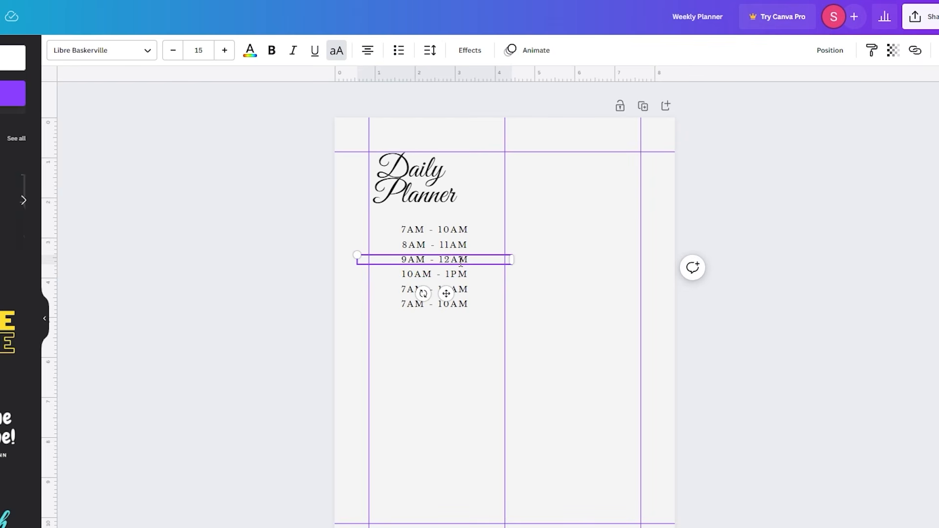
pyautogui.press('Delete')
pyautogui.write('P')
pyautogui.click(812, 338)
# Change the fifth time slot to "11AM - 2PM"
pyautogui.doubleClick(411, 290)
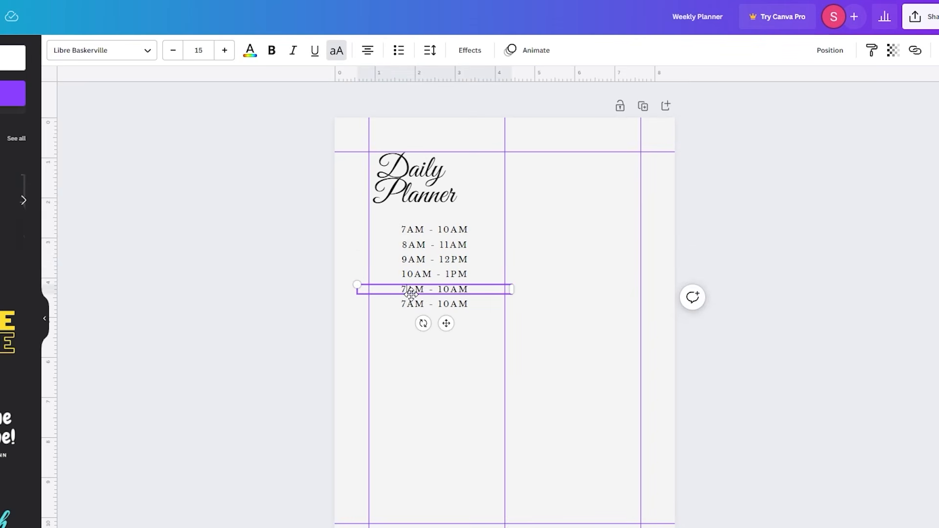
pyautogui.press('BackSpace')
pyautogui.write('11')
pyautogui.press('BackSpace')
pyautogui.press('BackSpace')
pyautogui.press('BackSpace')
pyautogui.write('2P')
pyautogui.click(845, 274)
# Change the sixth time slot to "12PM - 3PM"
pyautogui.click(421, 303)
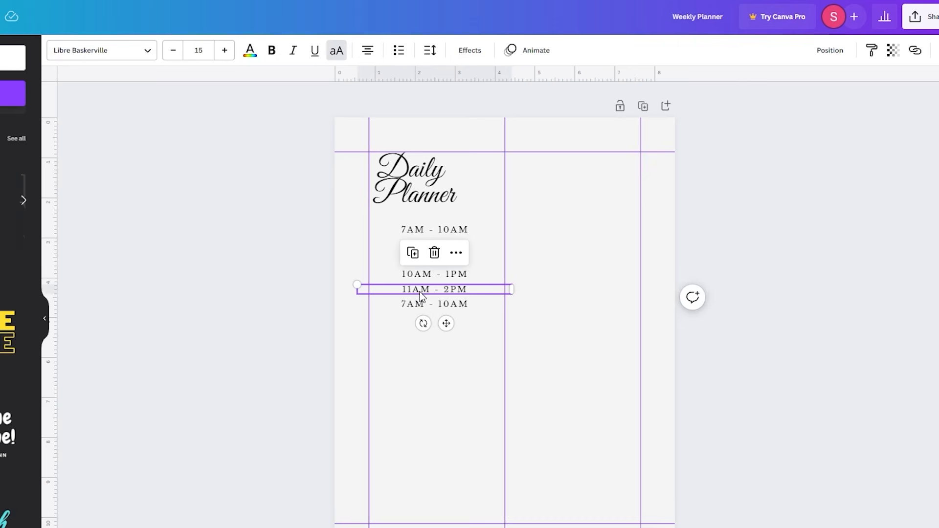
pyautogui.click(425, 312)
pyautogui.click(425, 306)
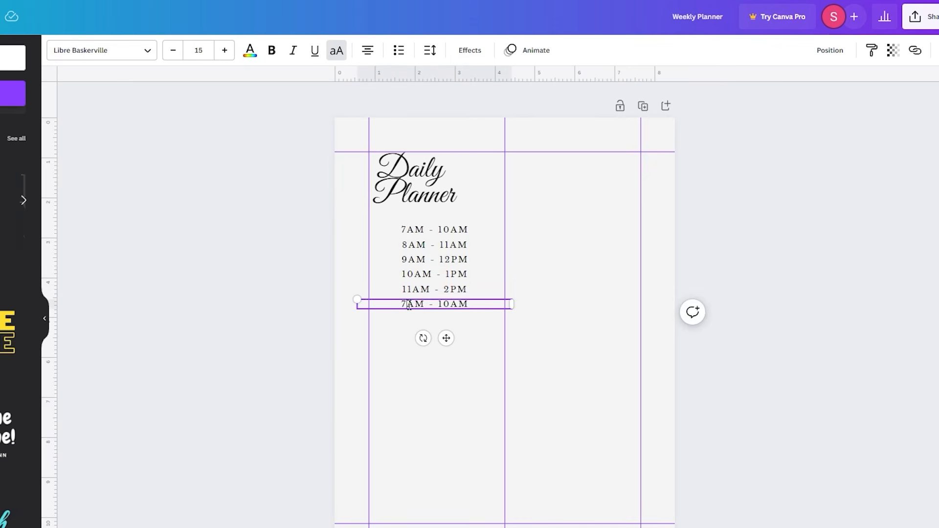
pyautogui.click(410, 306)
pyautogui.press('BackSpace')
pyautogui.write('12')
pyautogui.press('Delete')
pyautogui.write('P')
pyautogui.press('BackSpace')
pyautogui.press('BackSpace')
pyautogui.write('3')
pyautogui.press('Delete')
pyautogui.write('P')
pyautogui.click(812, 294)
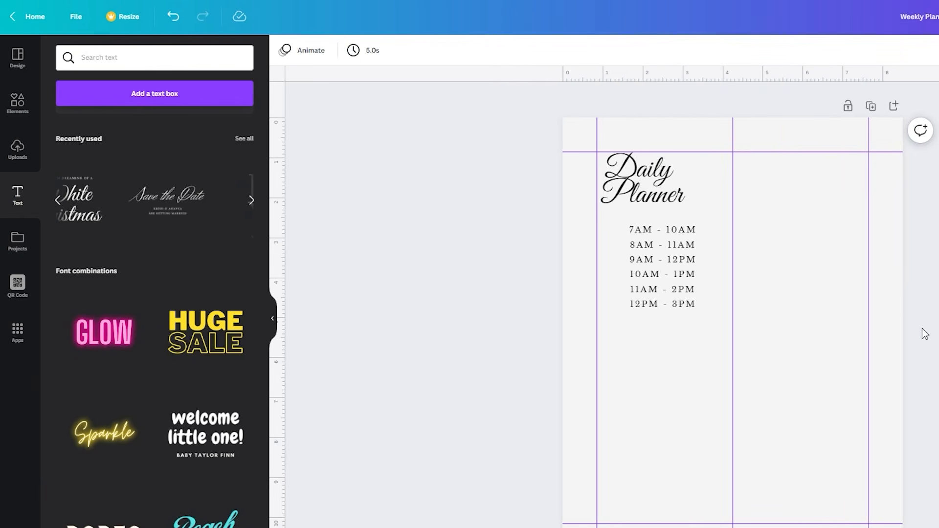
# Search the elements for "lines" and add the plain solid line to the page
pyautogui.click(17, 100)
pyautogui.click(157, 58)
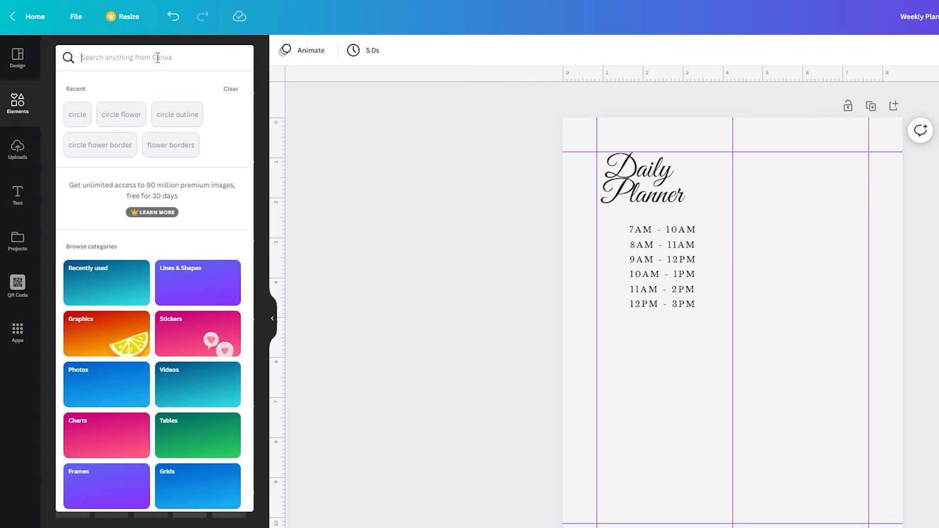
pyautogui.write('lines')
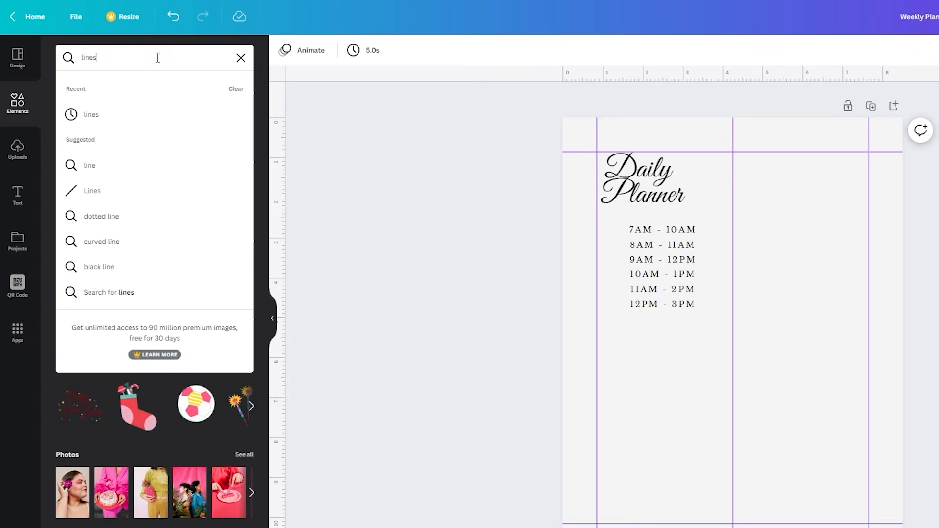
pyautogui.press('Return')
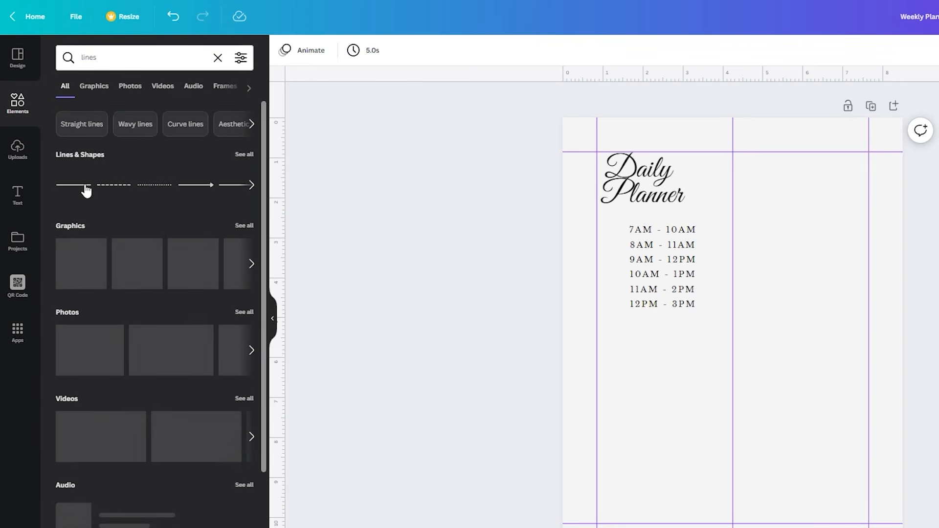
pyautogui.click(86, 191)
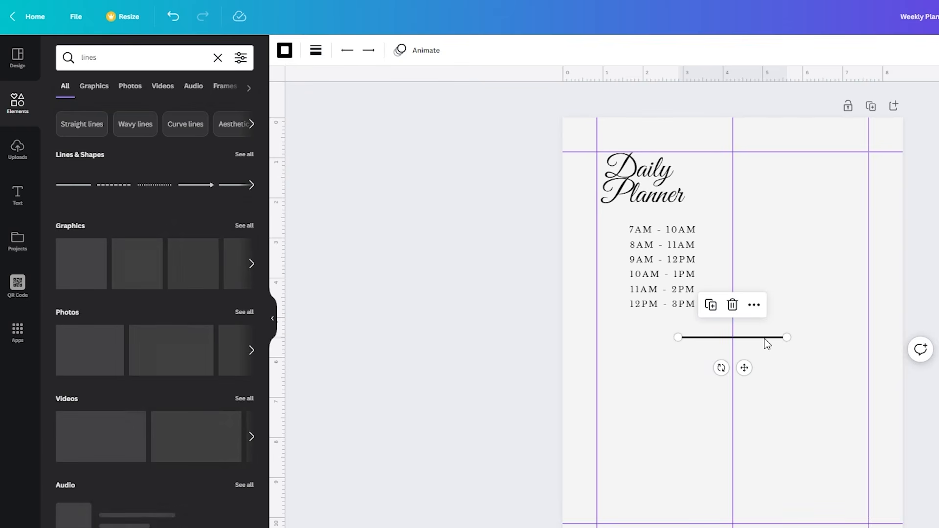
# Move the line directly beneath the first time slot, centred on the time column
pyautogui.moveTo(744, 368); pyautogui.dragTo(675, 265)
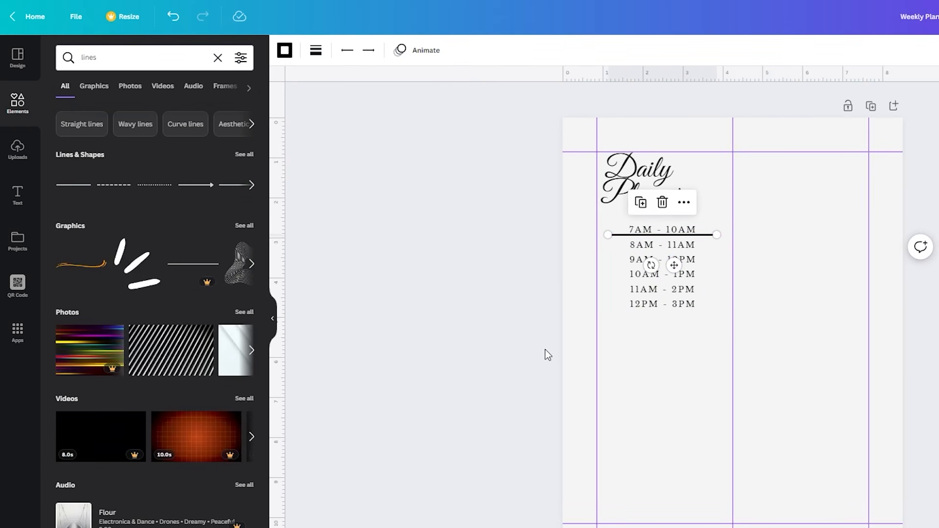
pyautogui.scroll(3, 680, 243)
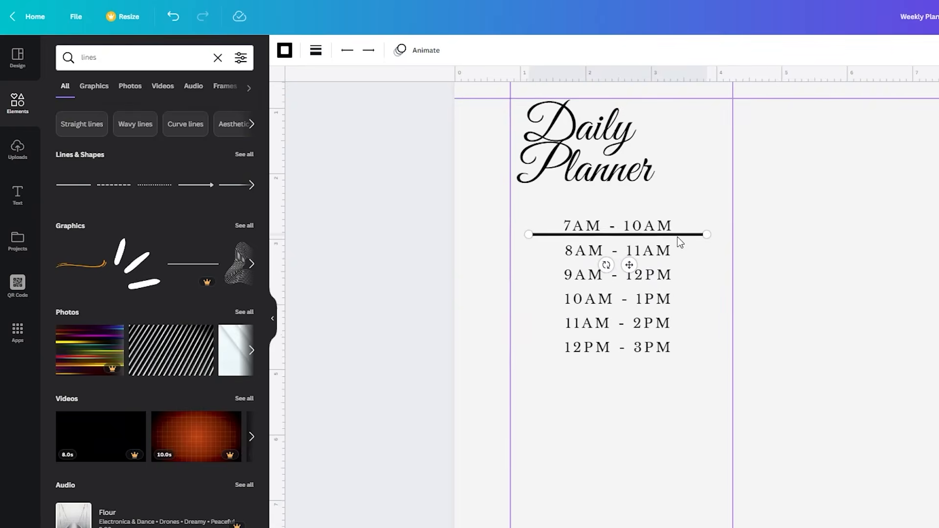
pyautogui.scroll(3, 680, 243)
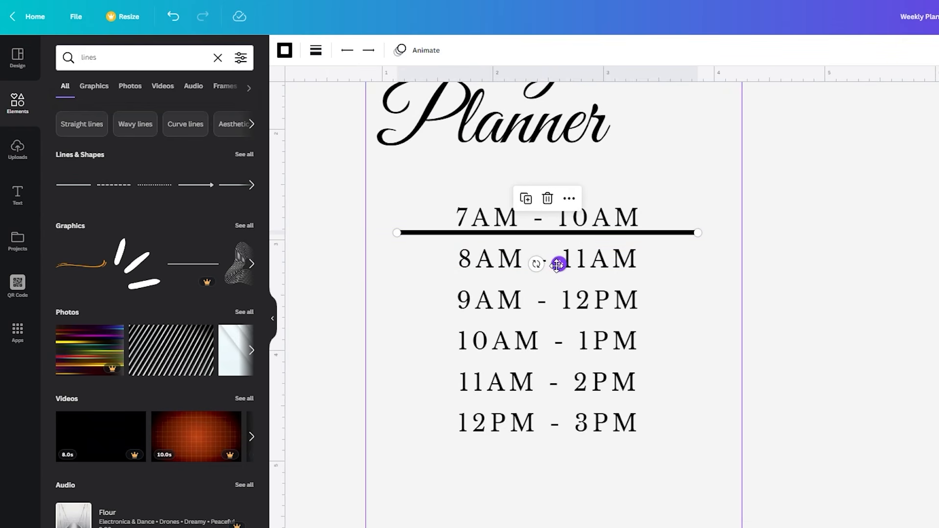
pyautogui.moveTo(557, 265); pyautogui.dragTo(558, 267)
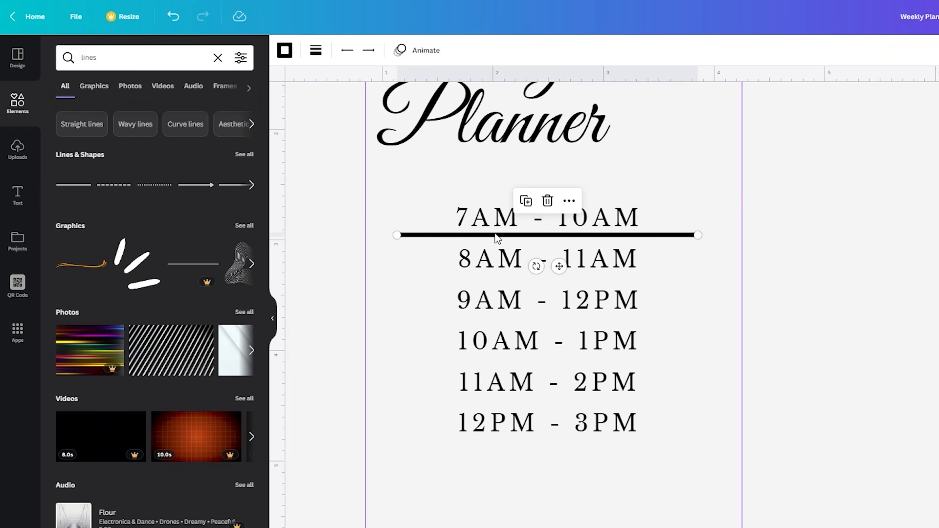
pyautogui.click(645, 173)
pyautogui.click(634, 239)
pyautogui.write('7AM - 10AM')
pyautogui.hotkey('ctrl', 'z')
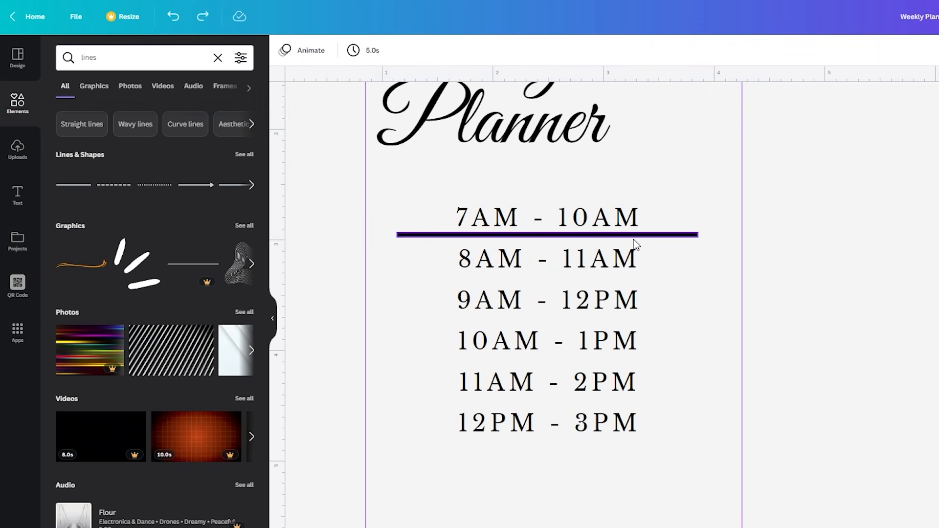
pyautogui.hotkey('ctrl', 'v')
pyautogui.hotkey('ctrl', 'z')
# Duplicate the line and place an aligned, evenly spaced copy beneath each of the second to sixth time slots
pyautogui.click(641, 237)
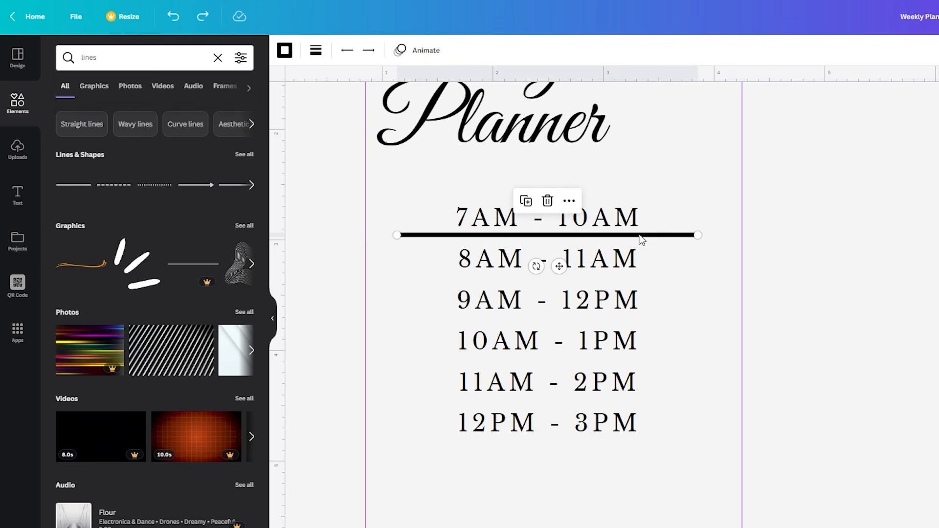
pyautogui.hotkey('ctrl', 'd')
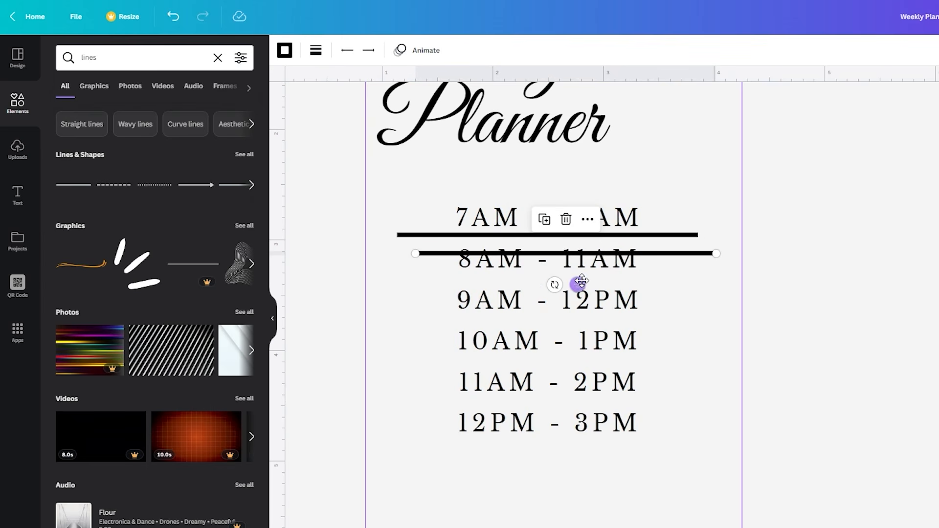
pyautogui.moveTo(582, 281); pyautogui.dragTo(564, 307)
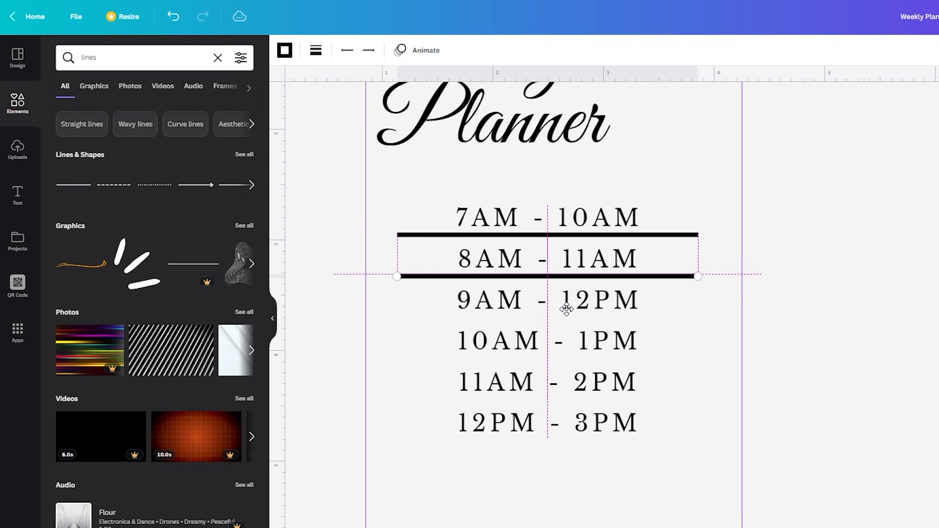
pyautogui.hotkey('ctrl', 'd')
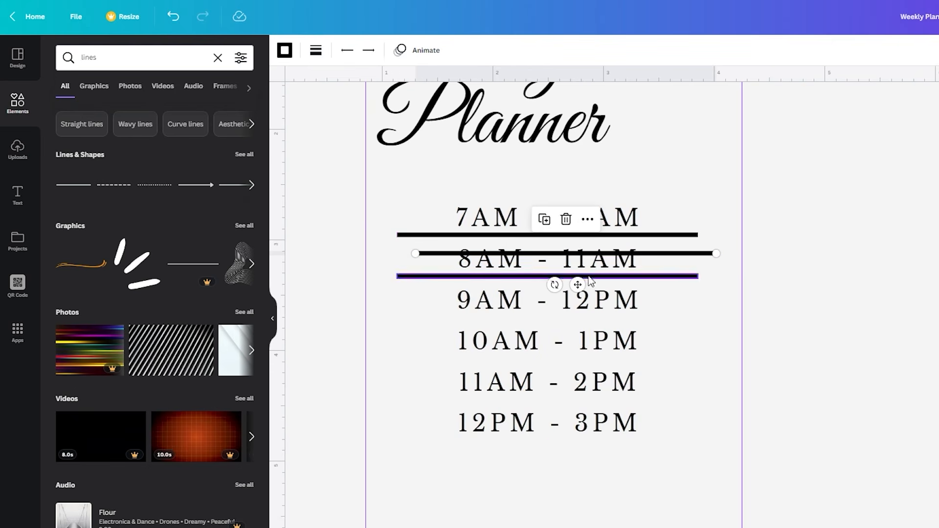
pyautogui.moveTo(578, 285); pyautogui.dragTo(555, 349)
pyautogui.hotkey('ctrl', 'd')
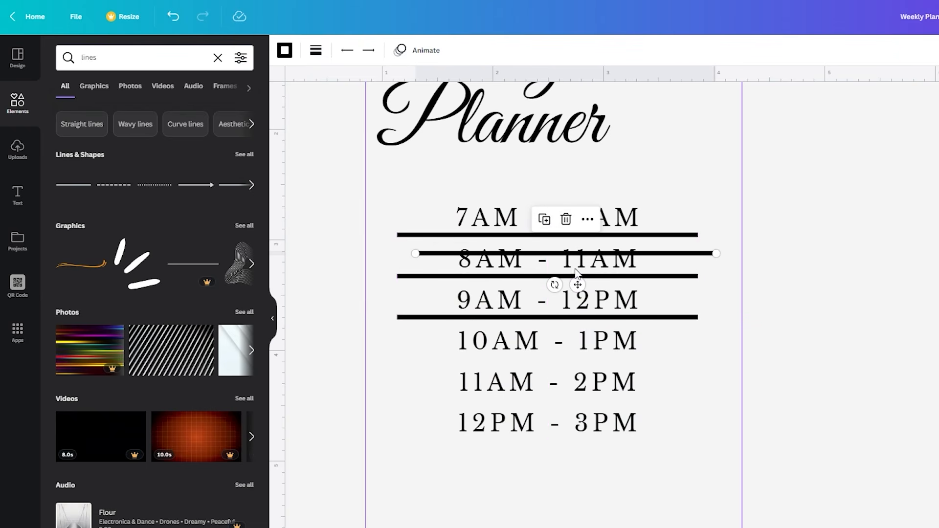
pyautogui.moveTo(578, 285); pyautogui.dragTo(557, 387)
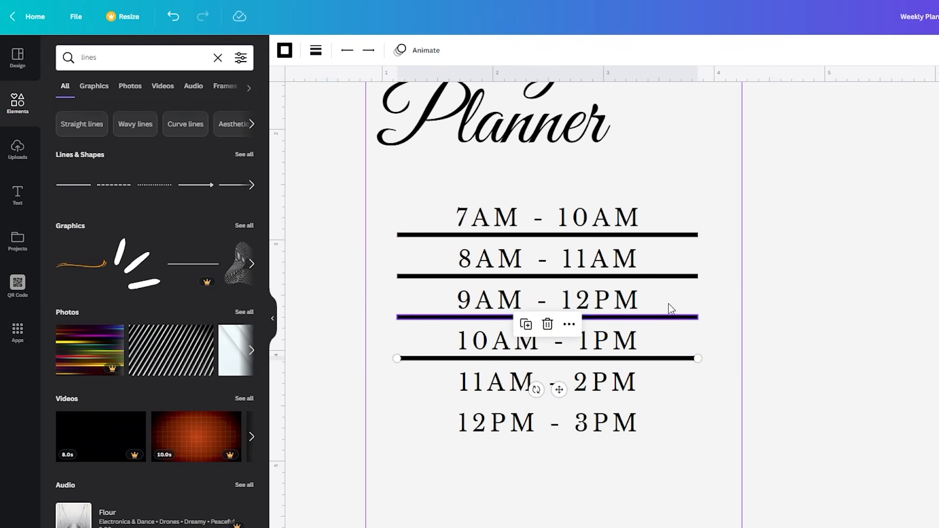
pyautogui.hotkey('ctrl', 'd')
pyautogui.moveTo(576, 289); pyautogui.dragTo(557, 430)
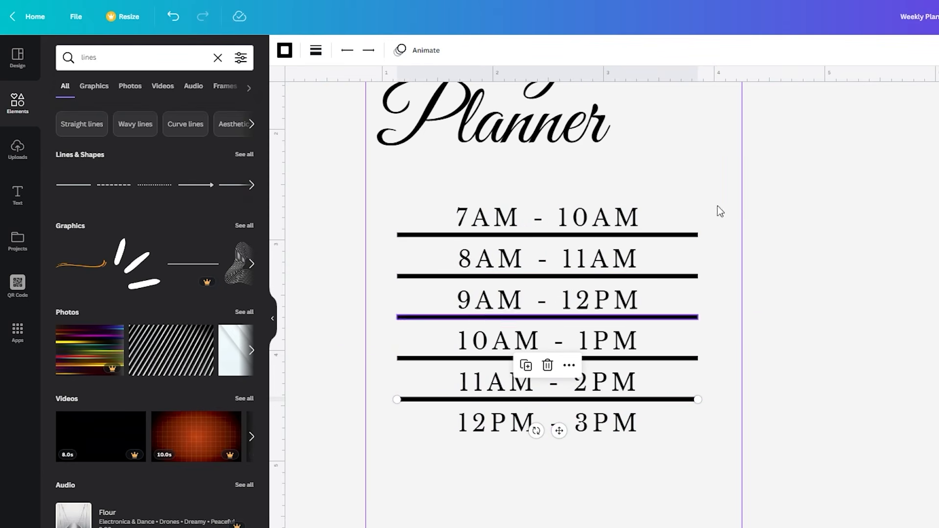
pyautogui.hotkey('ctrl', 'd')
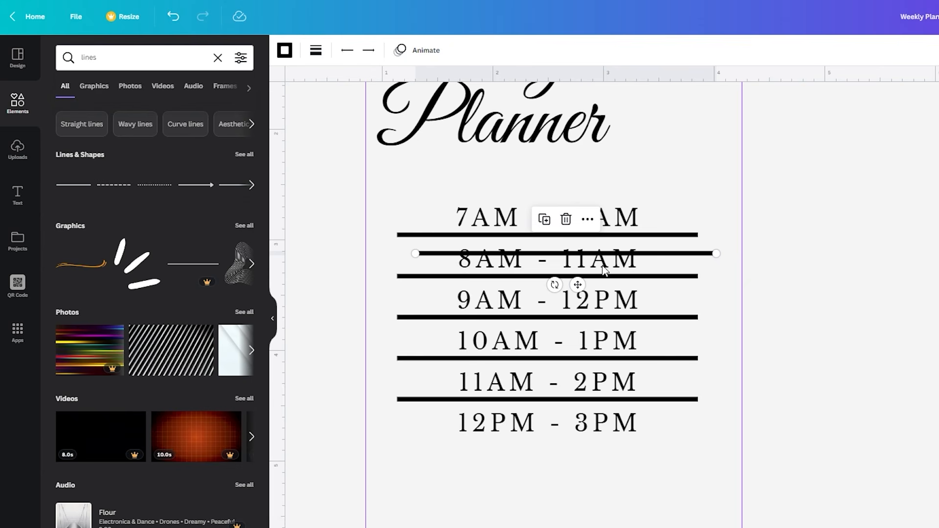
pyautogui.moveTo(577, 283); pyautogui.dragTo(562, 474)
# Add one more copy of the line above the first time slot, aligned with the others
pyautogui.hotkey('ctrl', 'd')
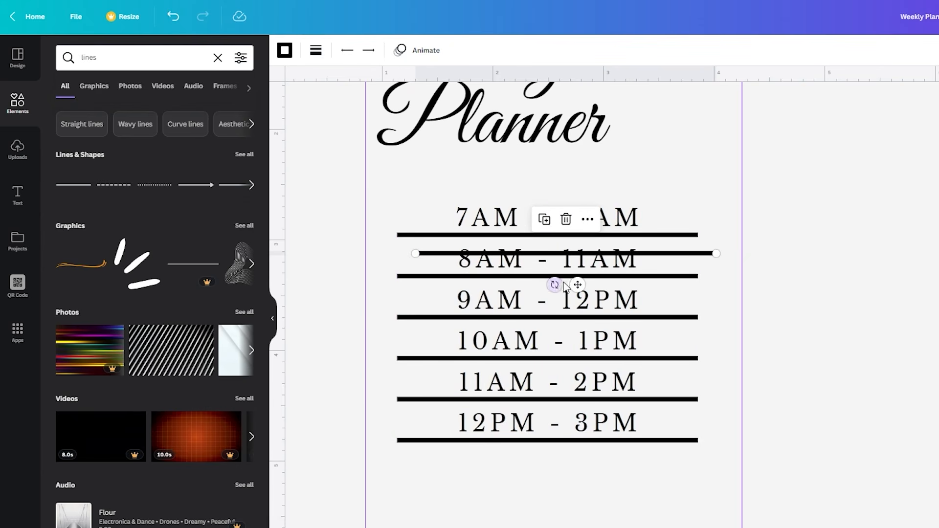
pyautogui.moveTo(577, 287); pyautogui.dragTo(562, 238)
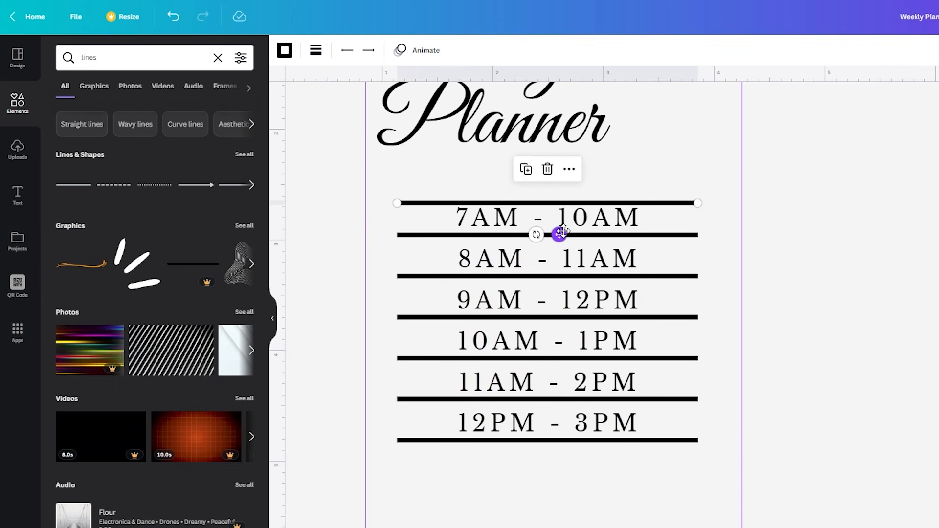
pyautogui.press('Escape')
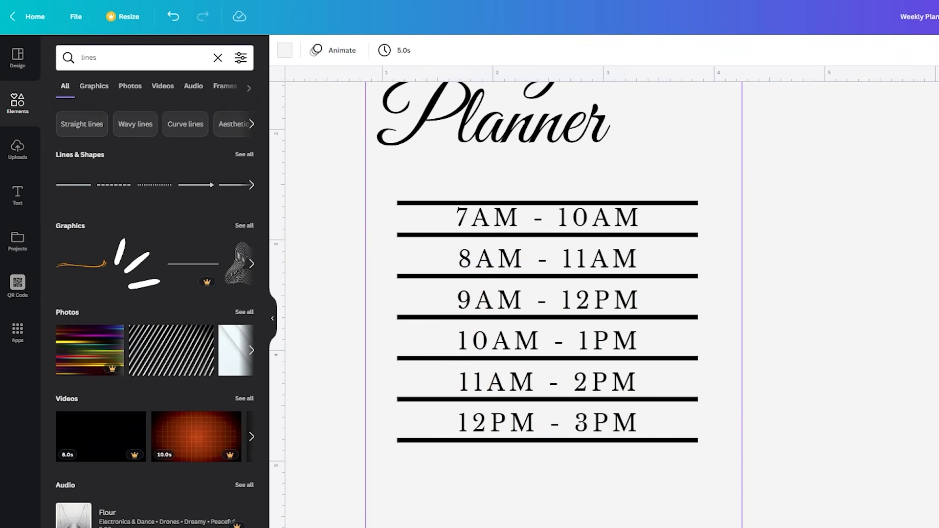
# Paste another line, rotate it vertical and fit it along the right ends of the time slot lines
pyautogui.rightClick(657, 400)
pyautogui.click(913, 260)
pyautogui.scroll(-5, 912, 260)
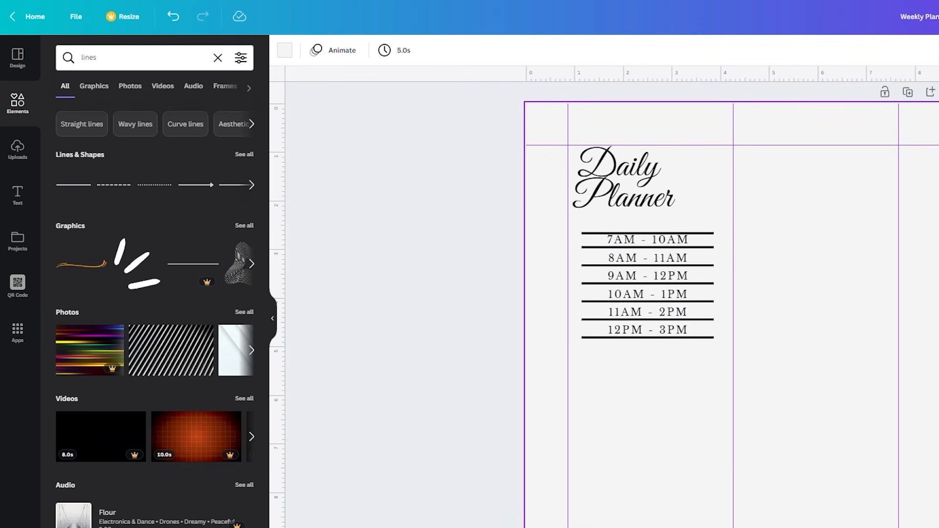
pyautogui.hotkey('ctrl', 'v')
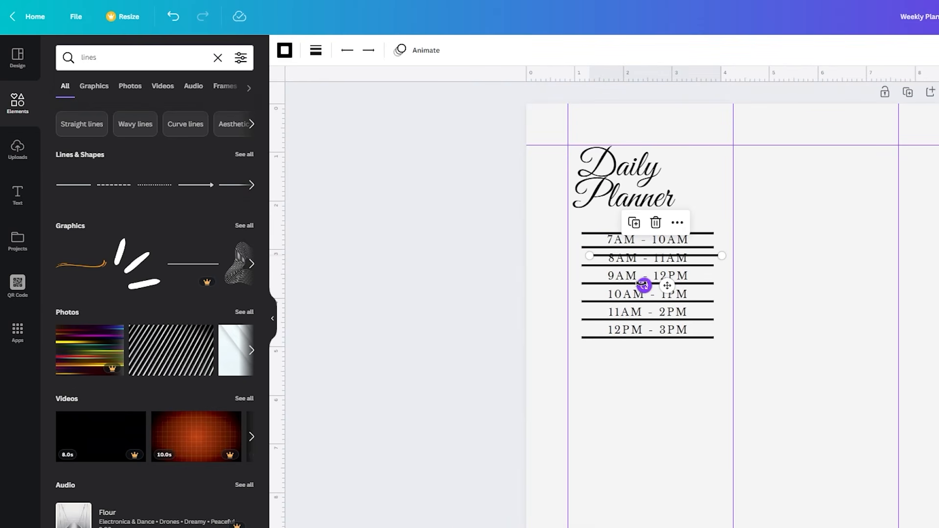
pyautogui.moveTo(645, 285); pyautogui.dragTo(740, 291)
pyautogui.moveTo(713, 364); pyautogui.dragTo(706, 344)
pyautogui.click(740, 387)
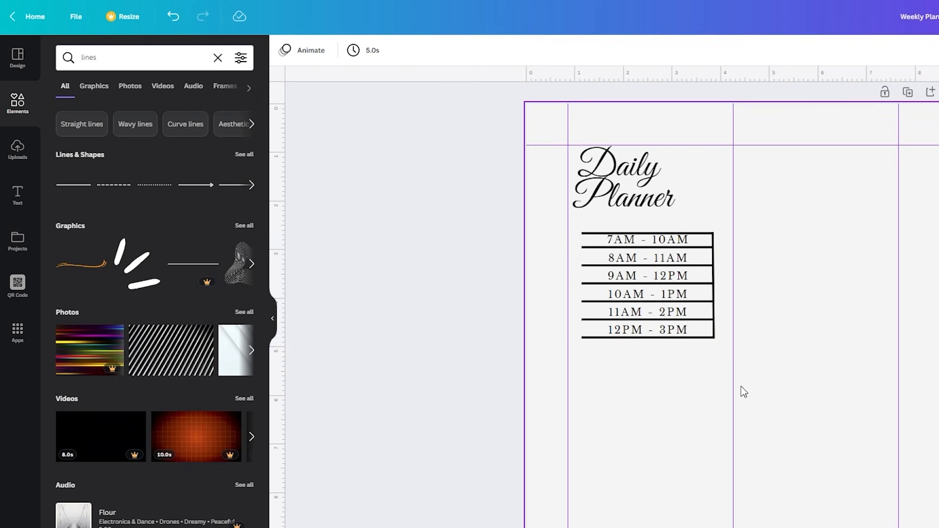
# Duplicate the vertical line and place the copy along the left ends of the time slot lines, closing the table
pyautogui.hotkey('ctrl', 'v')
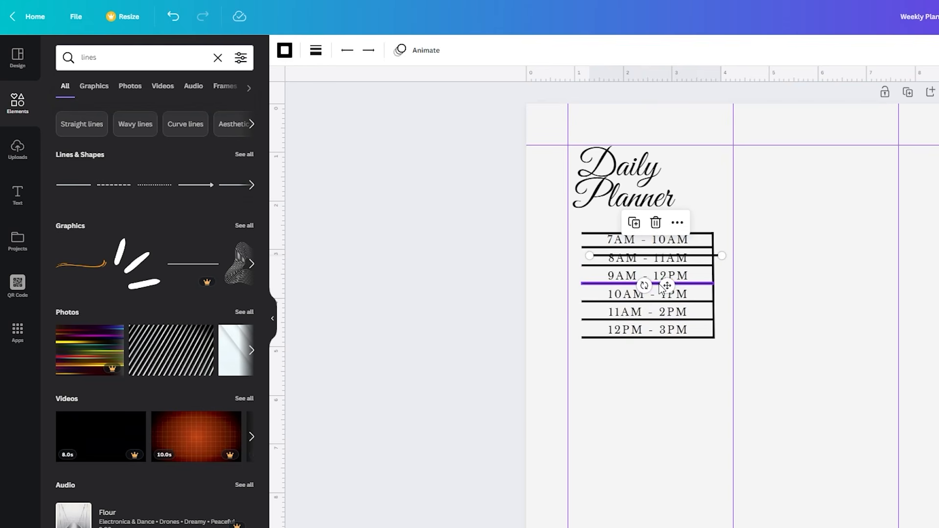
pyautogui.hotkey('ctrl', 'z')
pyautogui.click(713, 308)
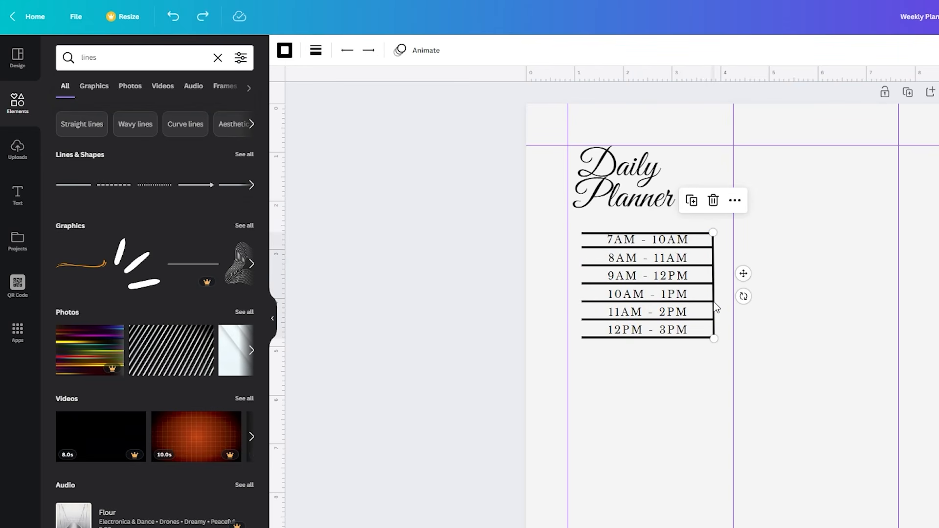
pyautogui.hotkey('ctrl', 'd')
pyautogui.moveTo(750, 278); pyautogui.dragTo(608, 274)
pyautogui.press('Escape')
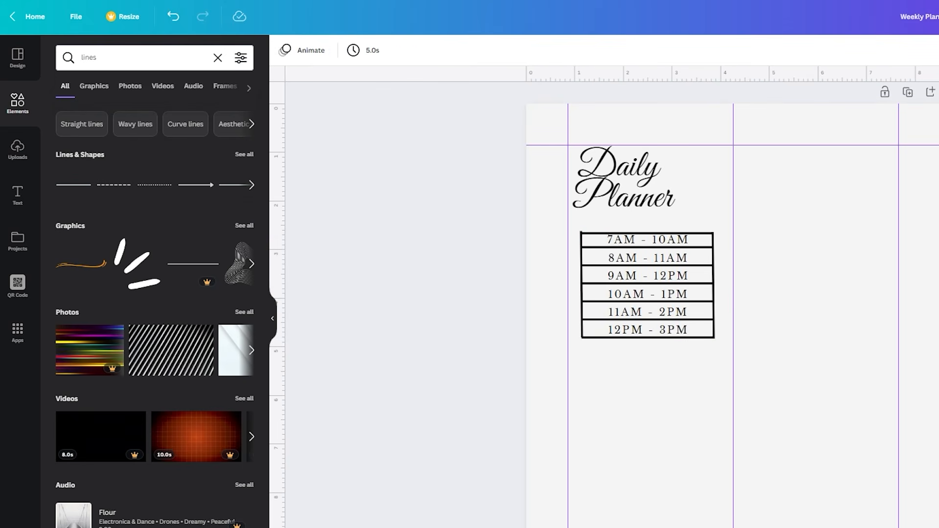
# Search the elements for "box" and add the pink-beige brushstroke box graphic to the page
pyautogui.scroll(-3, 840, 434)
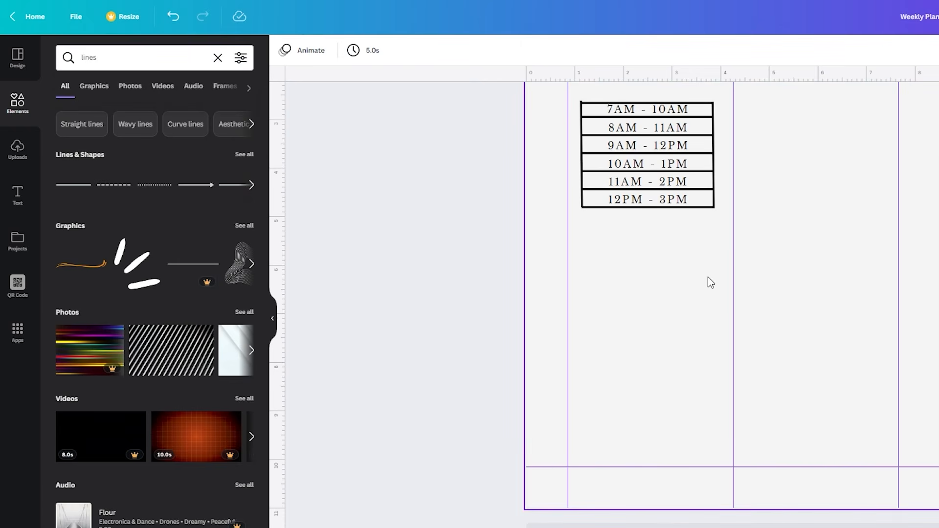
pyautogui.scroll(1, 585, 218)
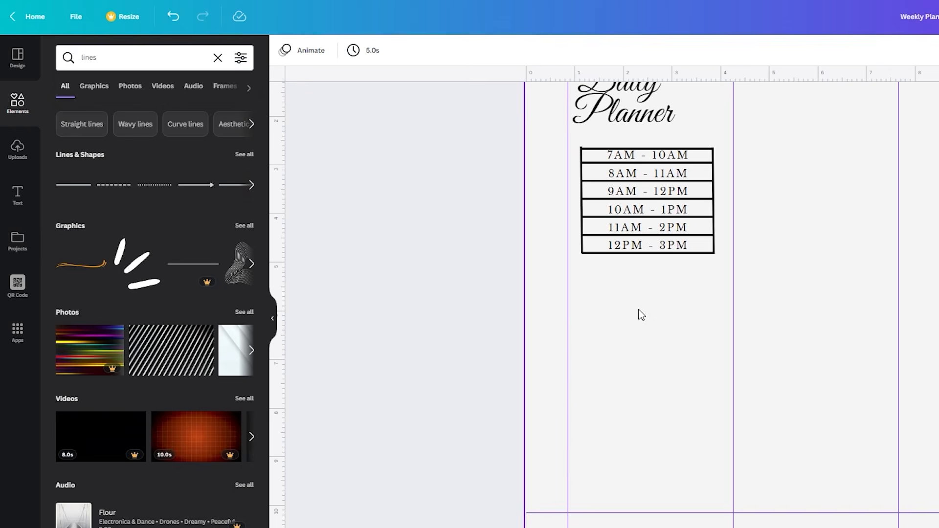
pyautogui.click(63, 62)
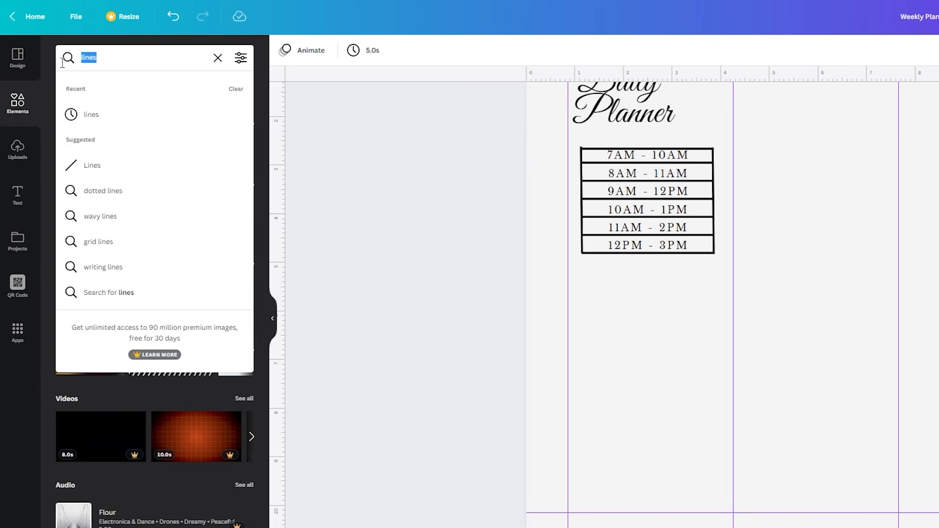
pyautogui.write('box')
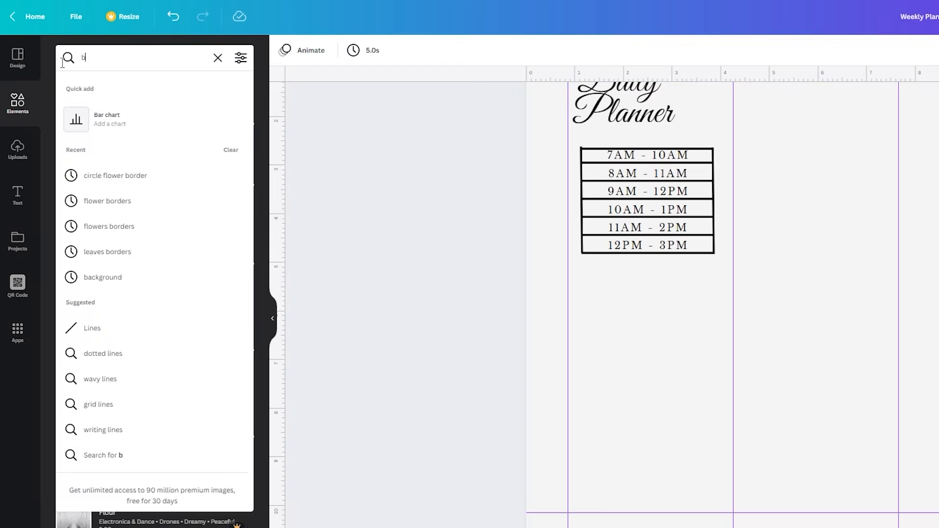
pyautogui.press('Return')
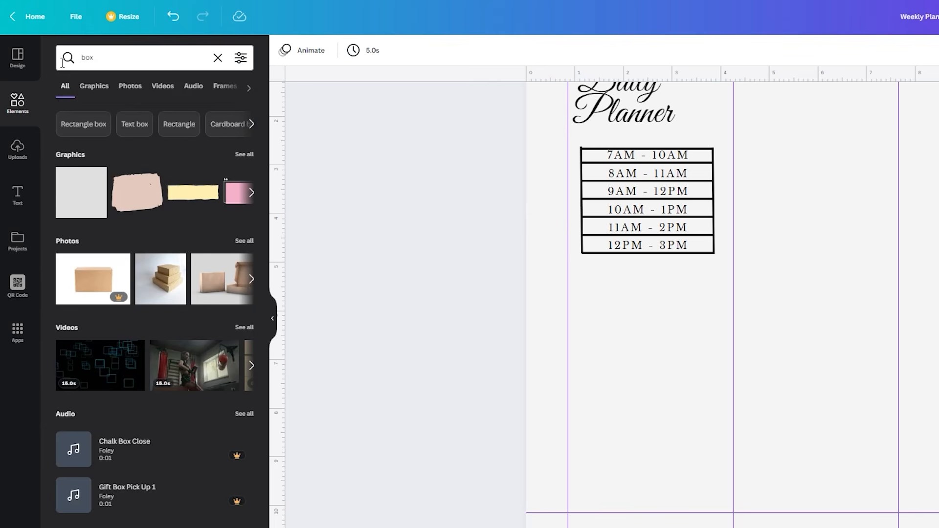
pyautogui.hscroll(3, 231, 216)
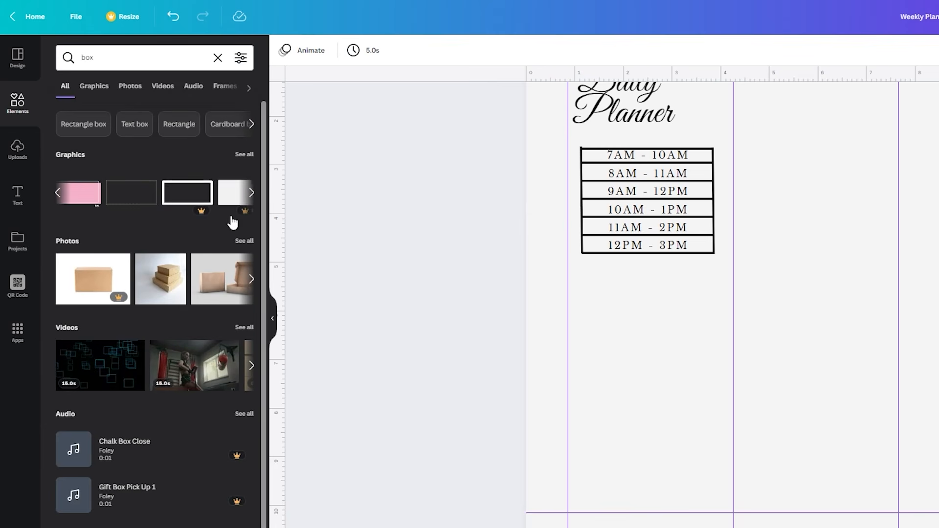
pyautogui.hscroll(-3, 133, 211)
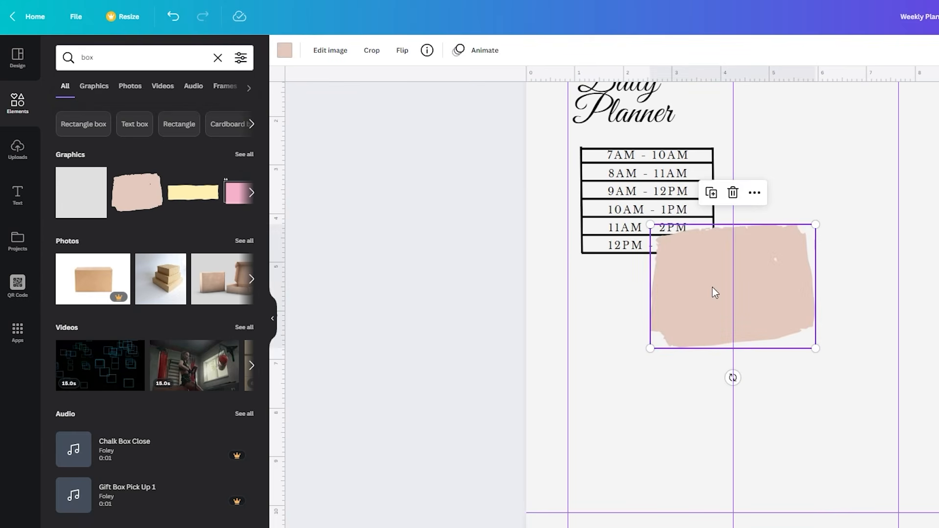
# Shrink the brushstroke box and place it beneath the time slot table, between the two vertical guides
pyautogui.moveTo(712, 289); pyautogui.dragTo(627, 421)
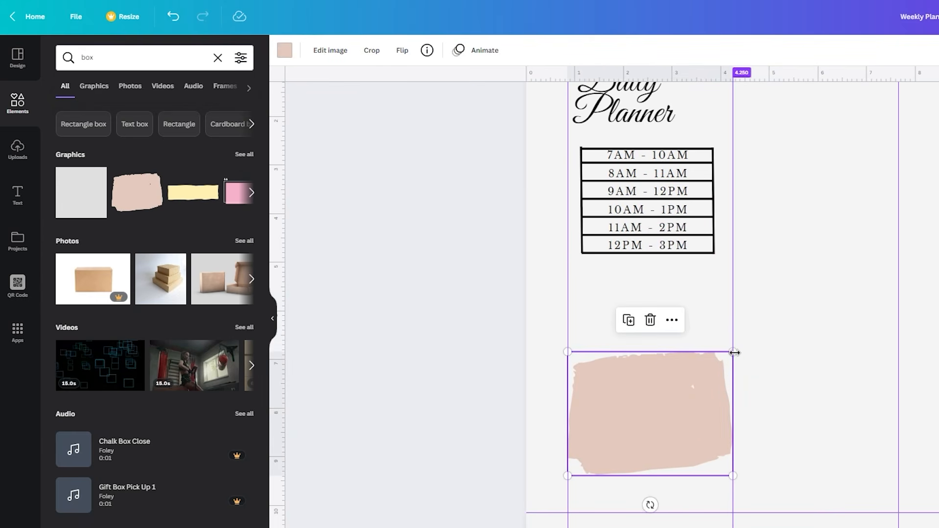
pyautogui.moveTo(728, 358)
pyautogui.mouseDown()
pyautogui.moveTo(715, 365)
pyautogui.moveTo(734, 351)
pyautogui.moveTo(684, 365)
pyautogui.mouseUp()
pyautogui.hotkey('ctrl', 'z')
pyautogui.hotkey('ctrl', 'z')
pyautogui.moveTo(643, 394); pyautogui.dragTo(675, 321)
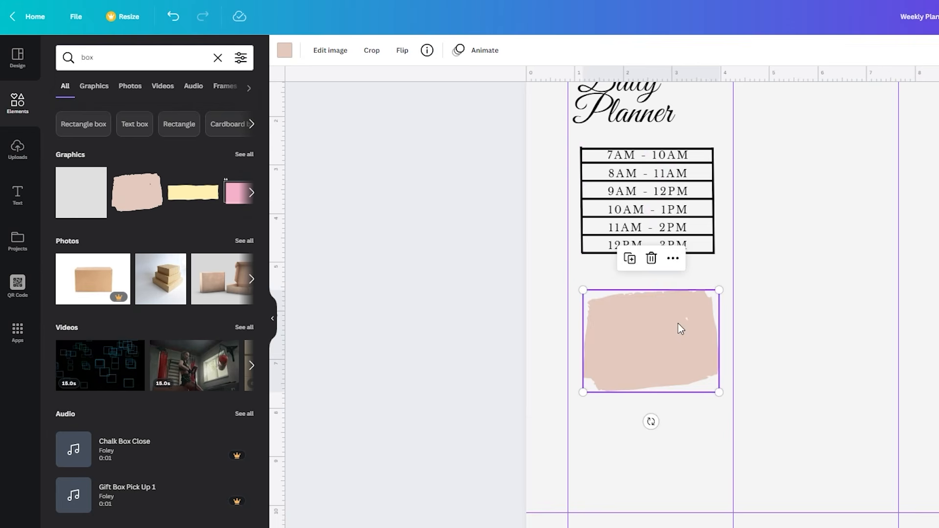
pyautogui.click(768, 333)
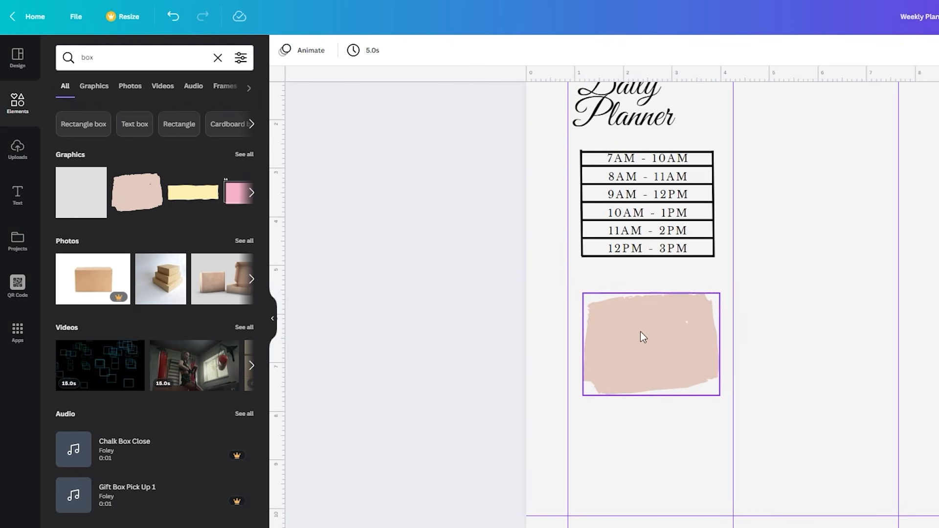
# Enlarge the brushstroke box to nearly the full column width and centre it closer below the table
pyautogui.rightClick(662, 340)
pyautogui.moveTo(720, 293); pyautogui.dragTo(732, 277)
pyautogui.moveTo(660, 346); pyautogui.dragTo(652, 330)
pyautogui.click(741, 360)
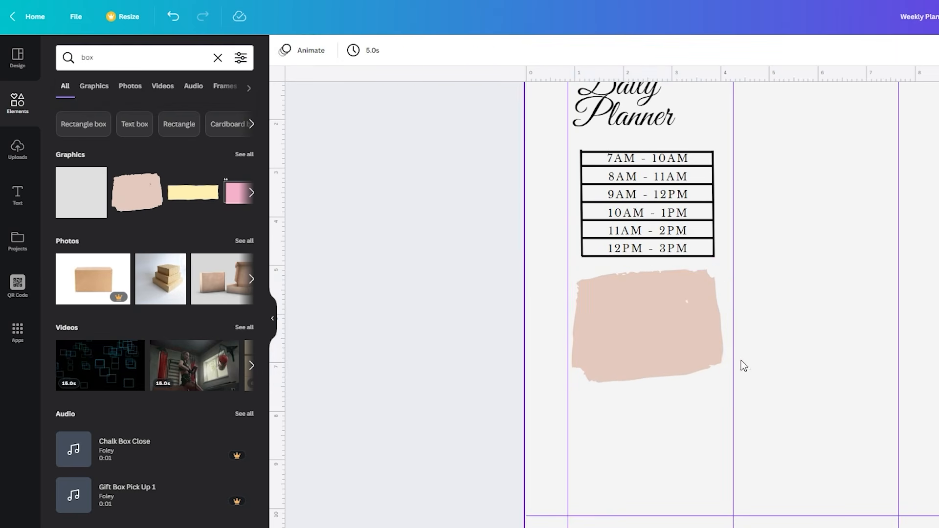
pyautogui.click(625, 155)
pyautogui.hotkey('ctrl', 'z')
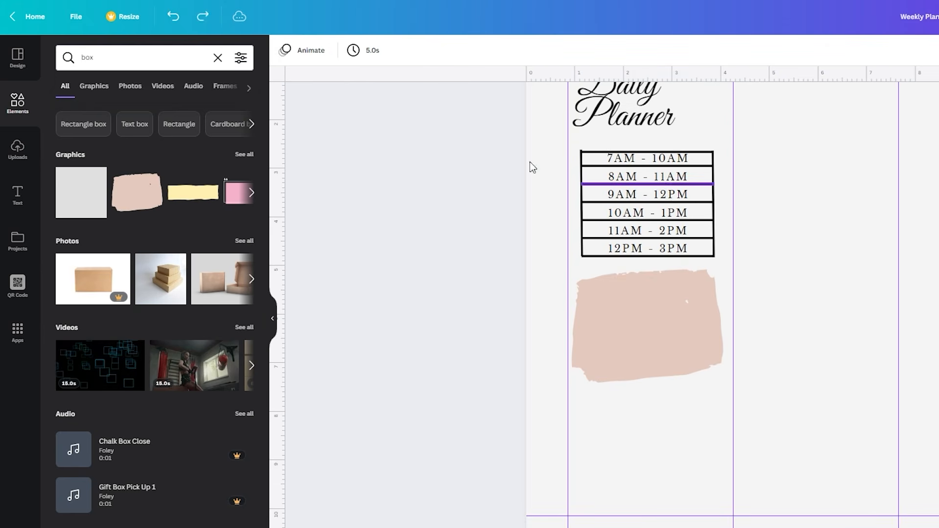
# Duplicate the "9AM - 12PM" text and place the copy centred near the upper edge of the brushstroke box
pyautogui.scroll(5, 637, 194)
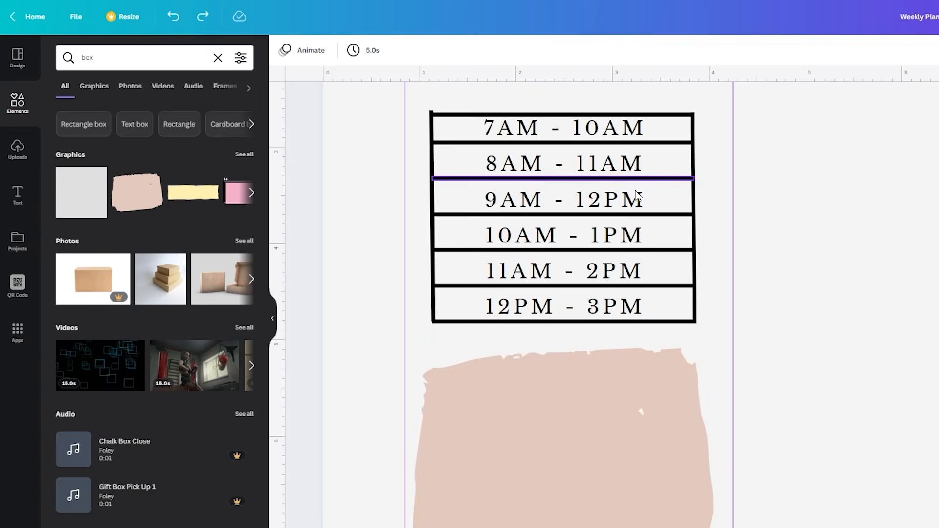
pyautogui.click(575, 210)
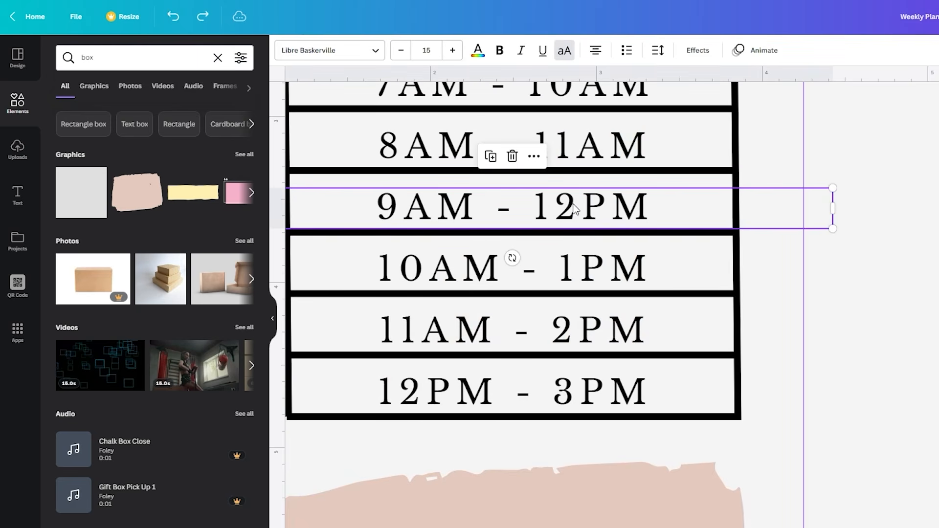
pyautogui.hotkey('ctrl', 'd')
pyautogui.scroll(-5, 633, 233)
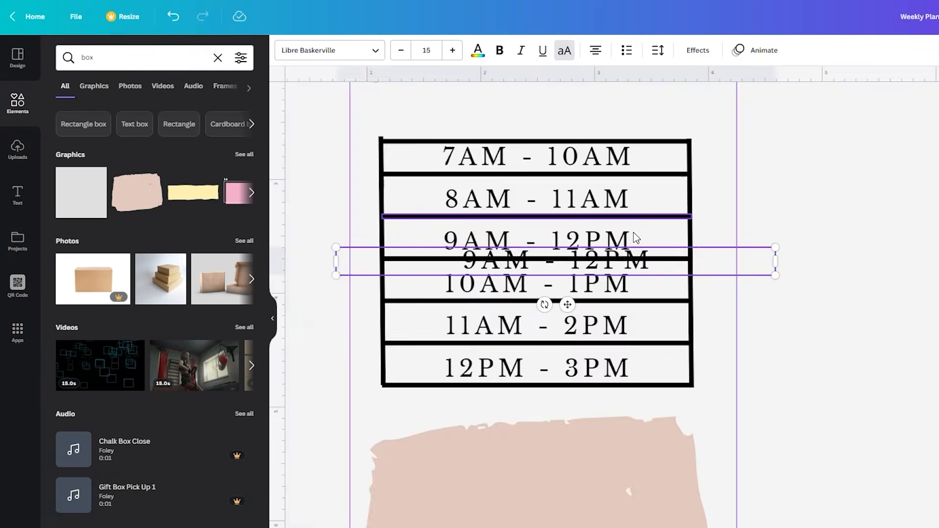
pyautogui.moveTo(645, 285); pyautogui.dragTo(635, 390)
# Replace the copied text with "Tasks" and turn off its all-uppercase formatting
pyautogui.doubleClick(672, 351)
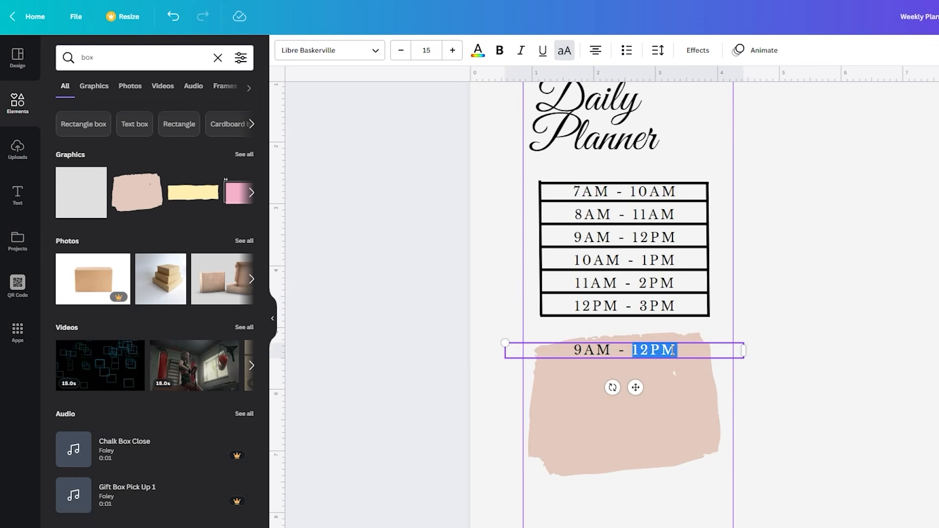
pyautogui.press('BackSpace')
pyautogui.press('BackSpace')
pyautogui.press('BackSpace')
pyautogui.press('BackSpace')
pyautogui.press('BackSpace')
pyautogui.press('BackSpace')
pyautogui.press('BackSpace')
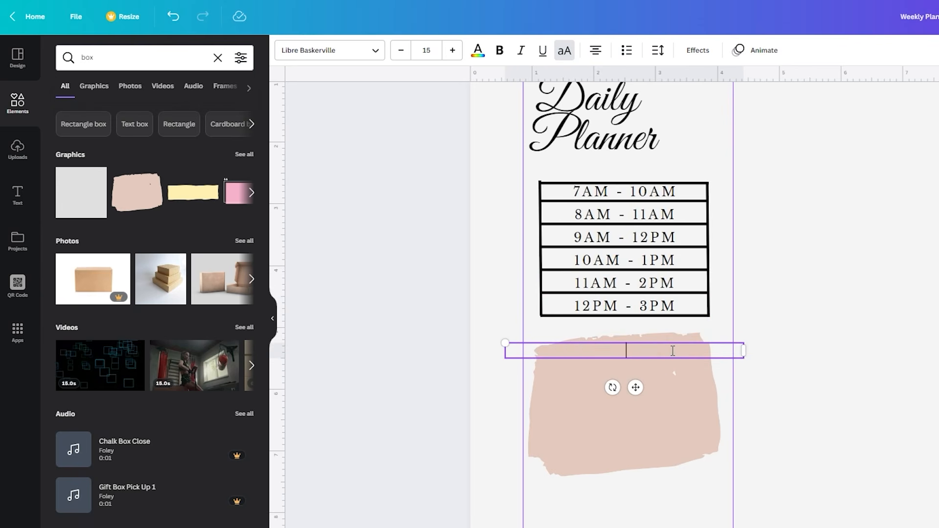
pyautogui.write('TASKS')
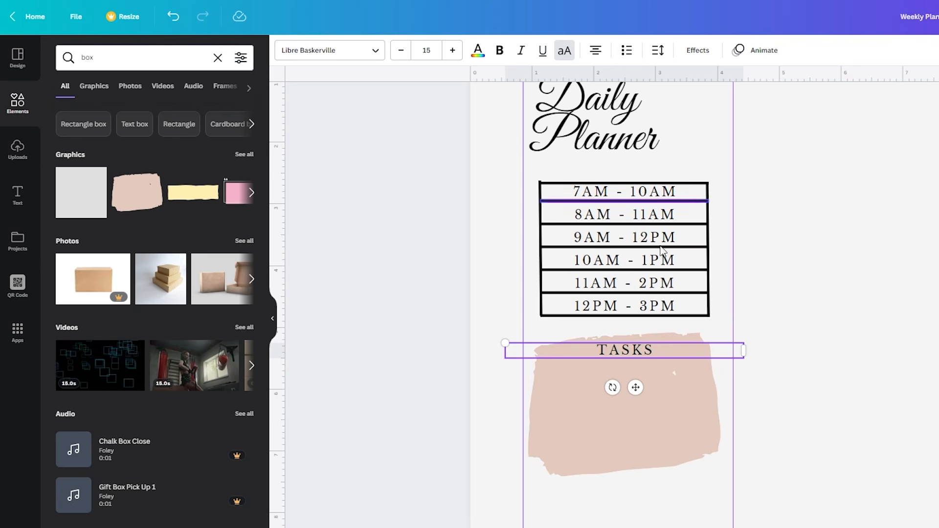
pyautogui.click(565, 50)
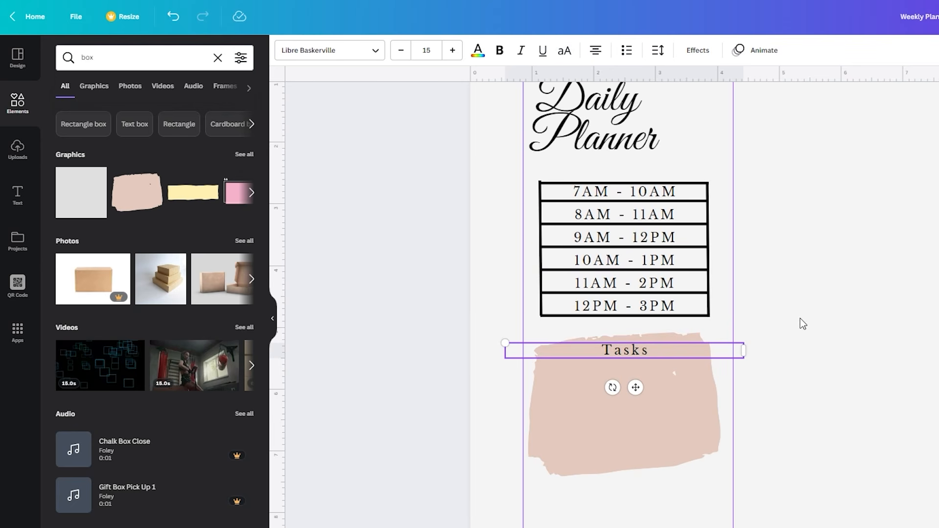
pyautogui.click(425, 313)
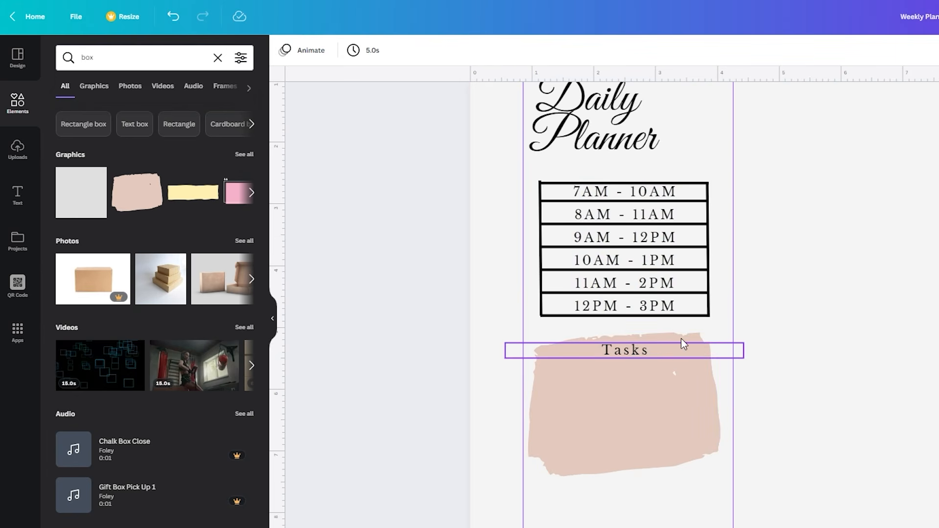
# Duplicate the "Tasks" heading, place the copy below it and change its text to "Today i need to feed the dog"
pyautogui.click(646, 353)
pyautogui.hotkey('ctrl', 'd')
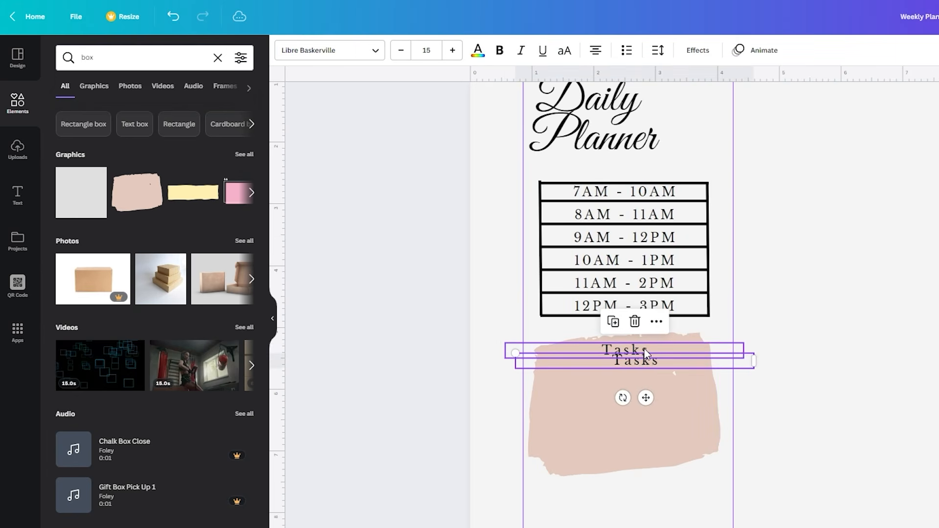
pyautogui.moveTo(647, 397); pyautogui.dragTo(585, 415)
pyautogui.doubleClick(644, 380)
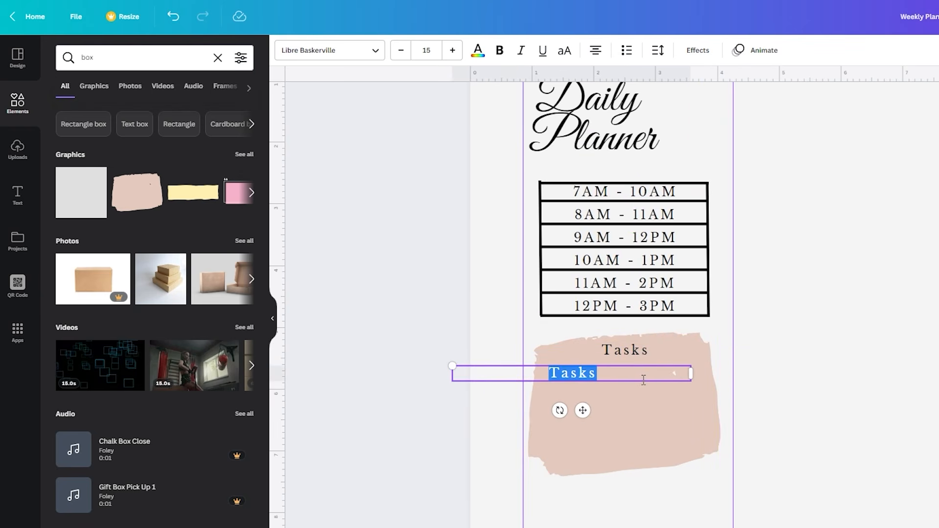
pyautogui.write('Today i ')
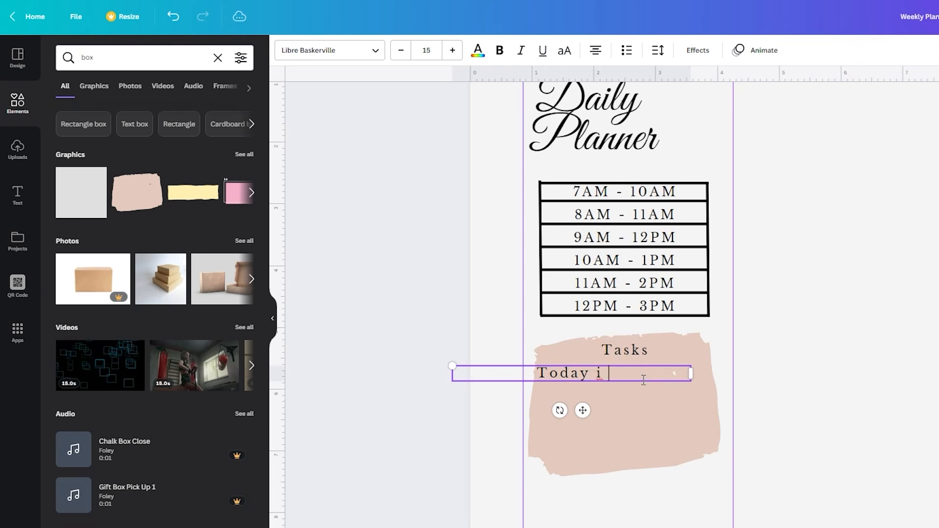
pyautogui.write('need to fee')
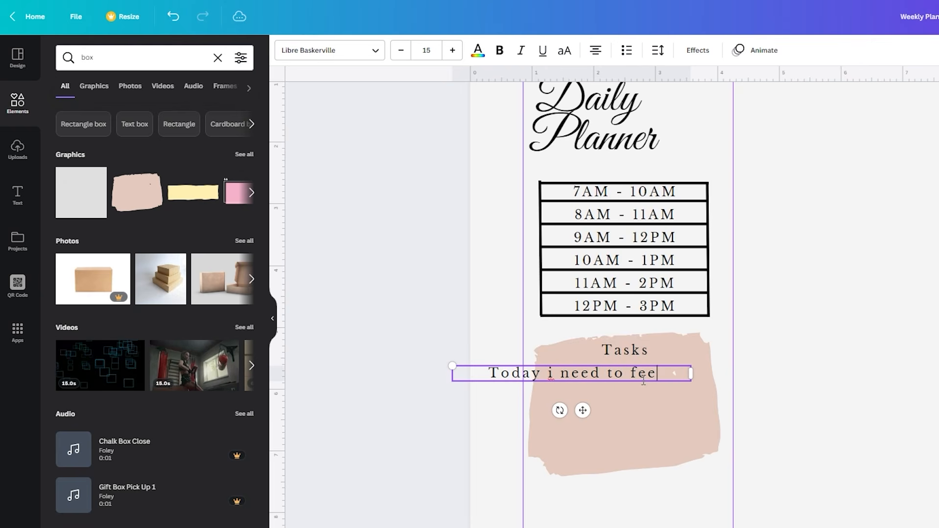
pyautogui.write('d the dog')
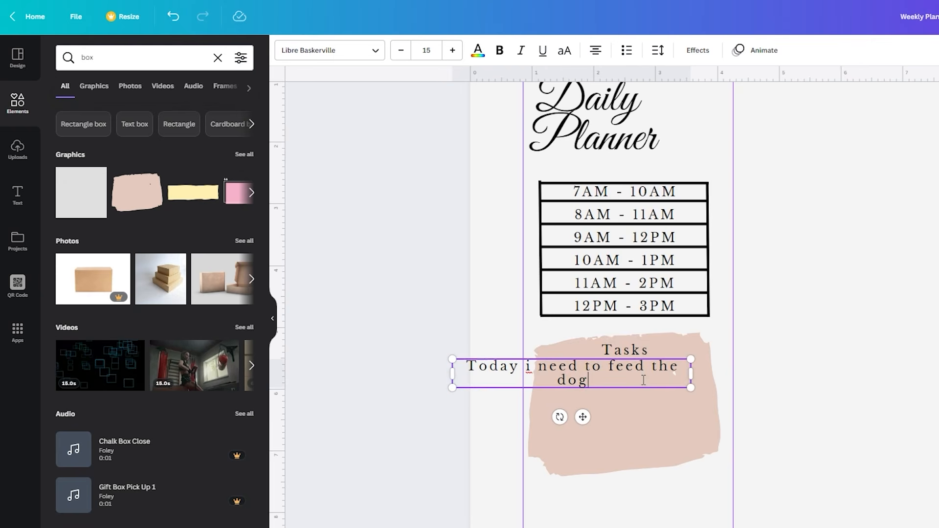
# Reduce the task text to font size 10 and centre it under the "Tasks" heading
pyautogui.moveTo(583, 417); pyautogui.dragTo(646, 421)
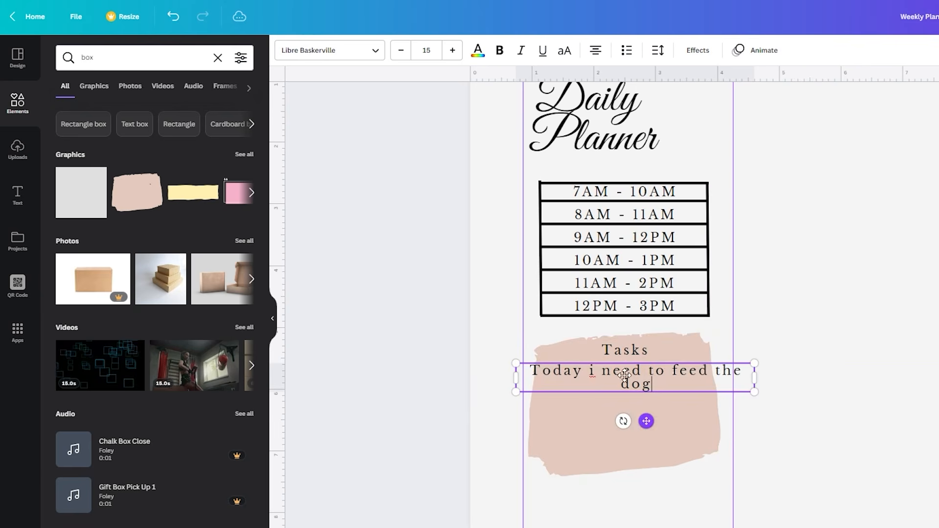
pyautogui.click(400, 50)
pyautogui.click(401, 50)
pyautogui.click(401, 50)
pyautogui.click(401, 50)
pyautogui.click(401, 50)
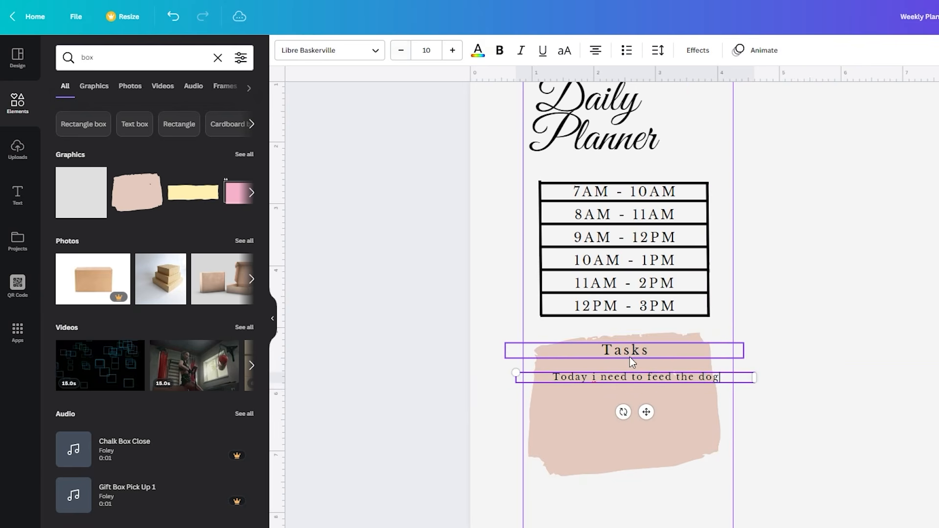
pyautogui.moveTo(647, 412); pyautogui.dragTo(636, 412)
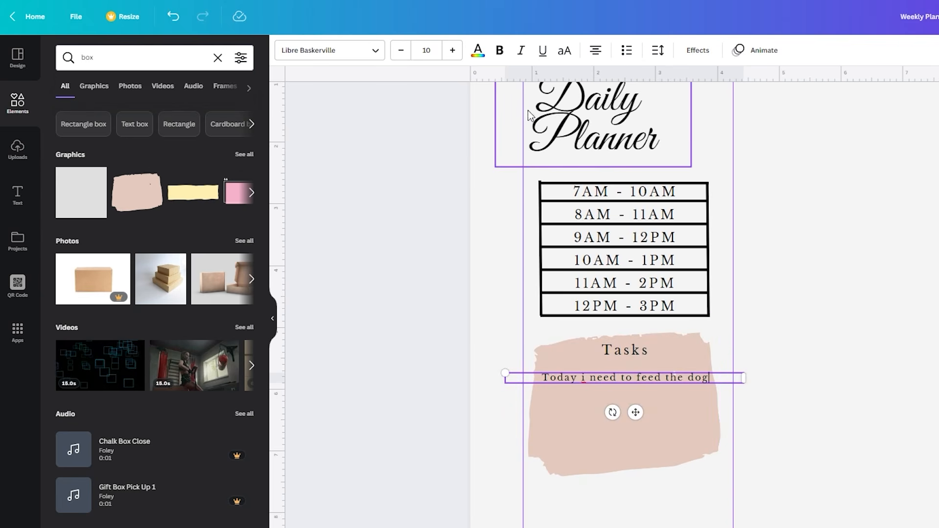
# Capitalize the lowercase "i" in the task text so it reads "Today I need to feed the dog"
pyautogui.doubleClick(586, 377)
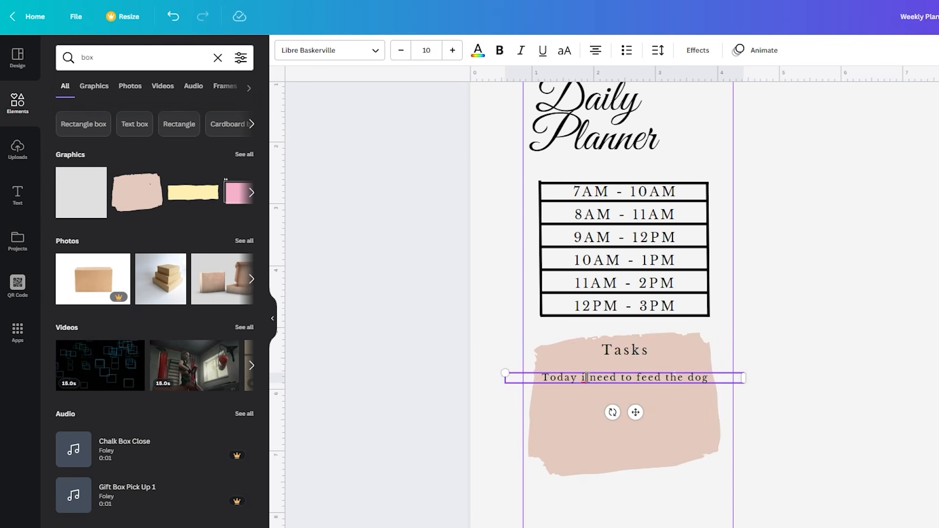
pyautogui.write('I')
pyautogui.press('Escape')
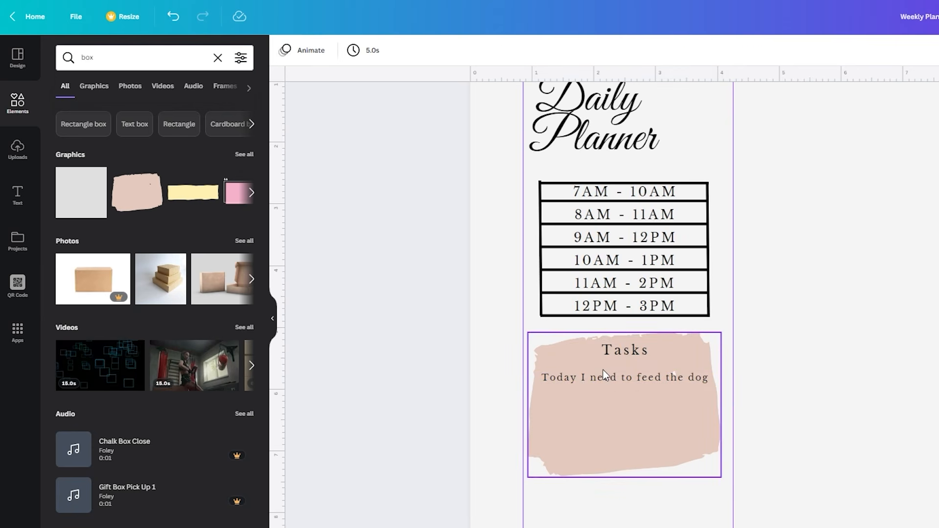
# Duplicate the task text and place the copy directly beneath it, aligned with the original
pyautogui.click(603, 380)
pyautogui.click(603, 382)
pyautogui.hotkey('ctrl', 'd')
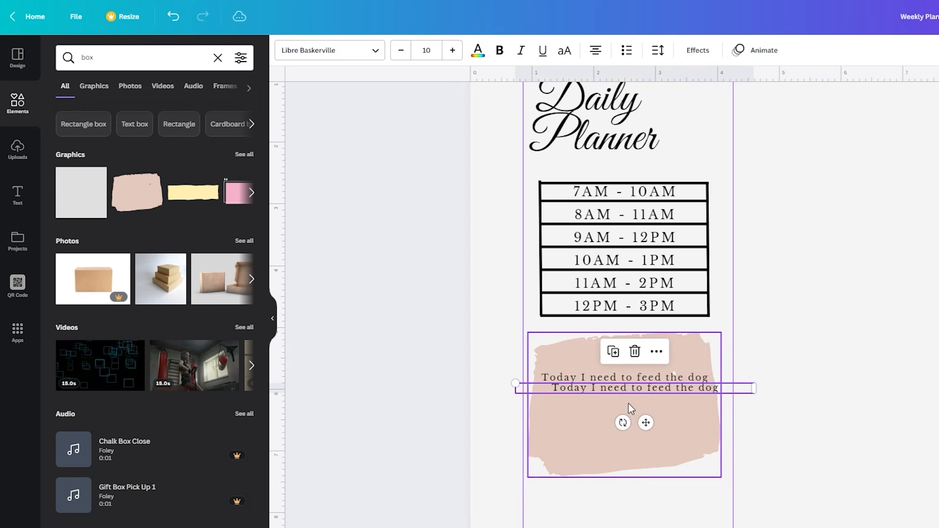
pyautogui.moveTo(646, 421); pyautogui.dragTo(638, 430)
# Replace the text of the second task line with "I need to go surfing"
pyautogui.click(710, 395)
pyautogui.moveTo(710, 396); pyautogui.dragTo(540, 394)
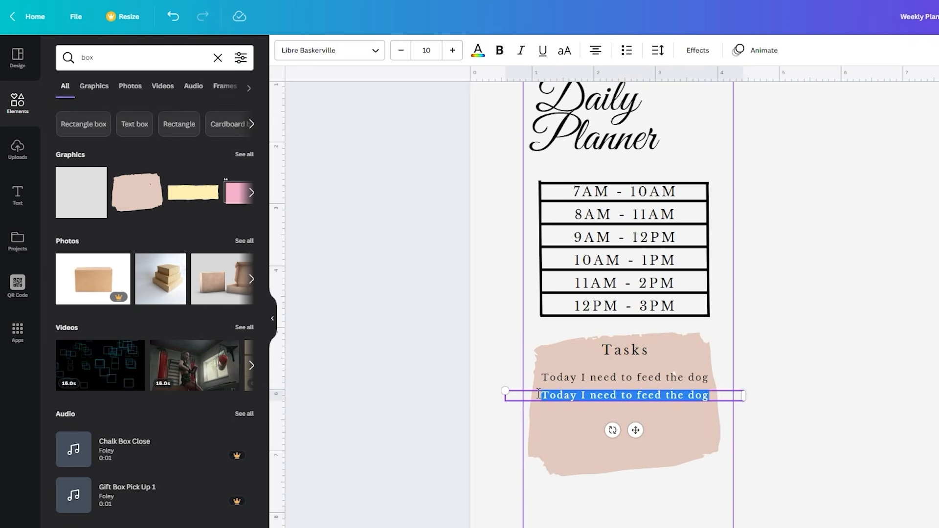
pyautogui.press('BackSpace')
pyautogui.write('I nee')
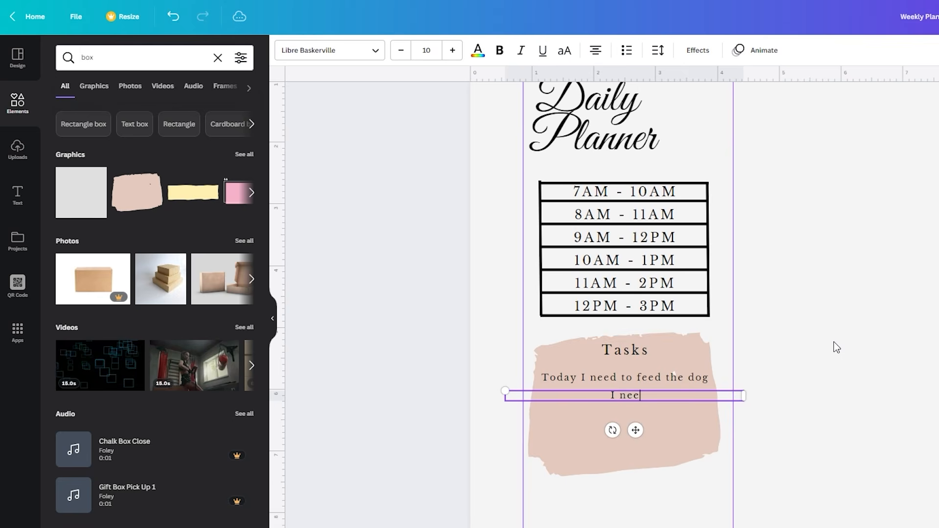
pyautogui.write('d to go surfing')
pyautogui.click(866, 377)
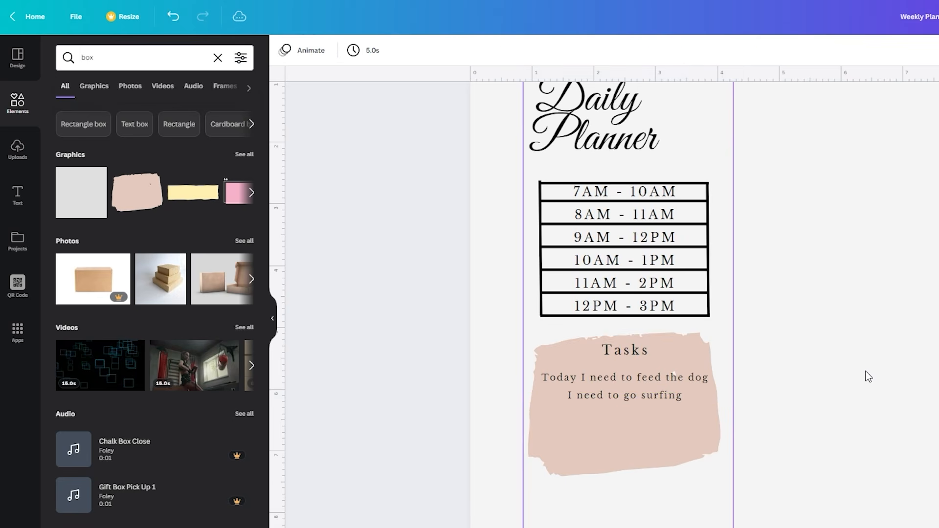
pyautogui.scroll(-2, 750, 374)
pyautogui.scroll(-1, 742, 325)
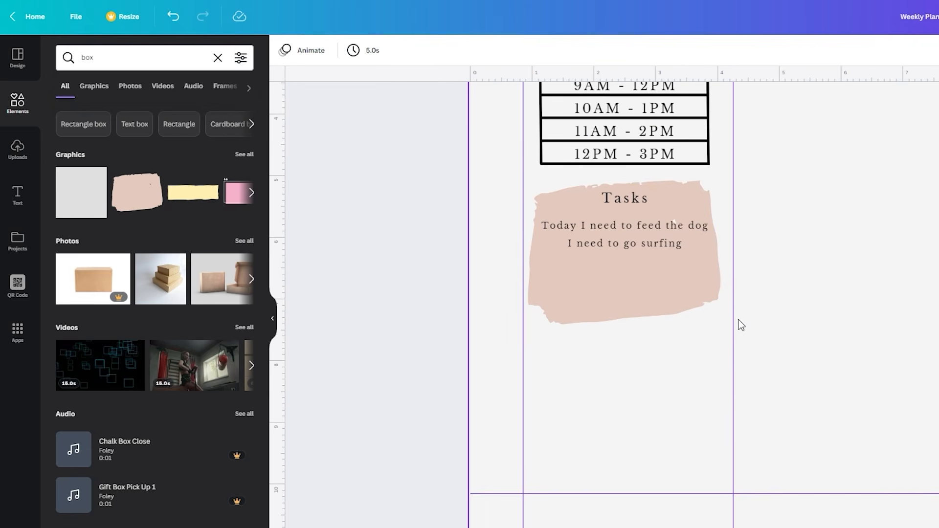
# Duplicate the blush brush-stroke box behind the tasks and place the copy directly below it, aligned with the original
pyautogui.click(641, 304)
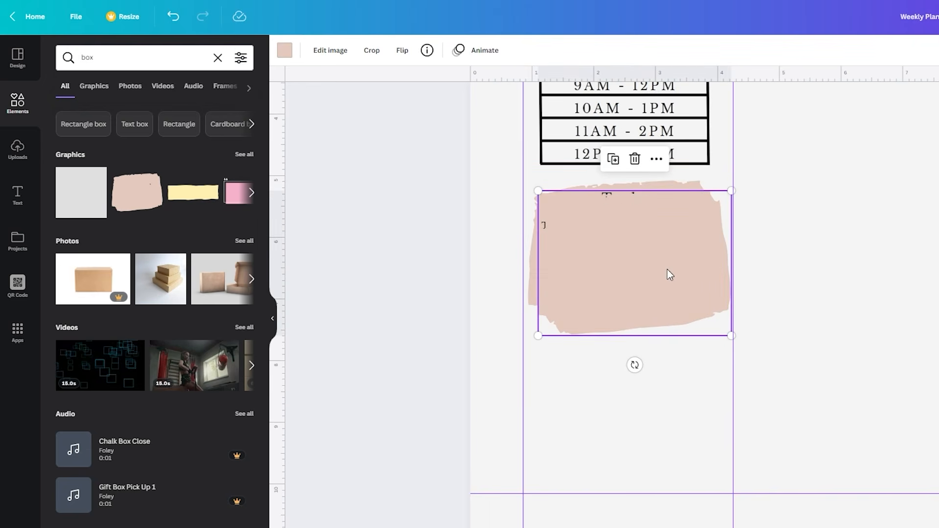
pyautogui.moveTo(667, 270); pyautogui.dragTo(659, 430)
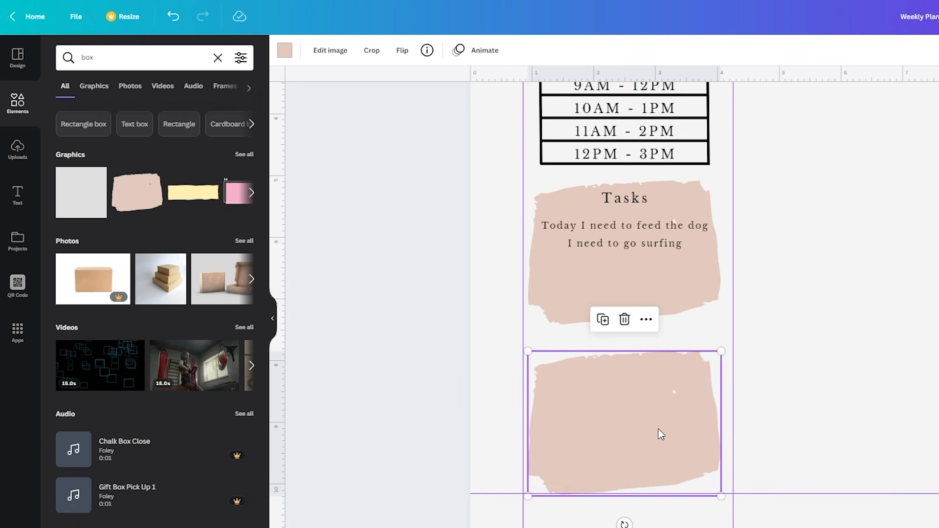
pyautogui.doubleClick(661, 434)
pyautogui.click(415, 277)
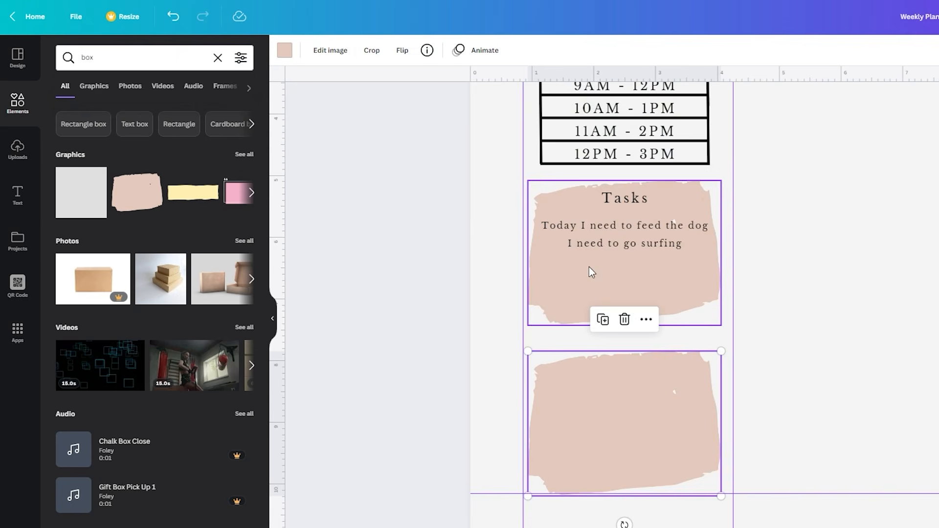
# Recolour the lower brush-stroke box with the custom orange #F8AF8B
pyautogui.click(285, 50)
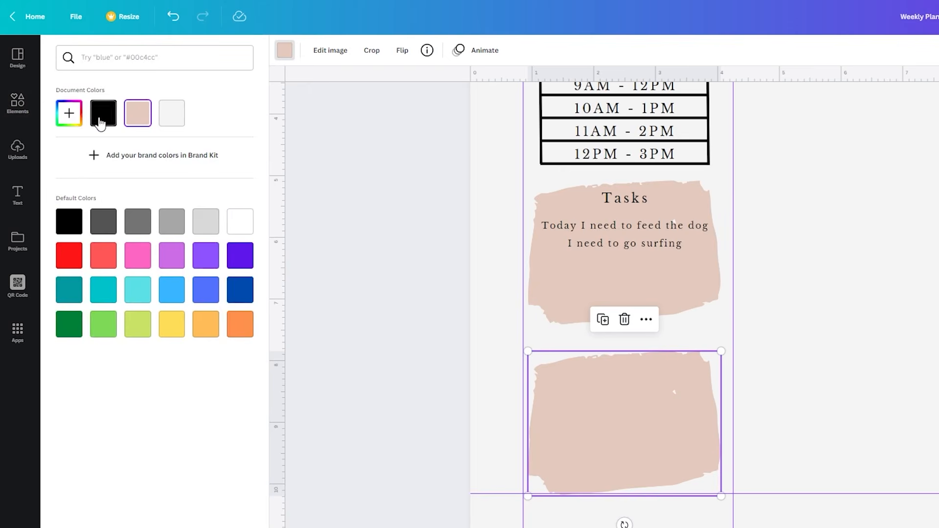
pyautogui.click(79, 119)
pyautogui.moveTo(113, 152); pyautogui.dragTo(135, 146)
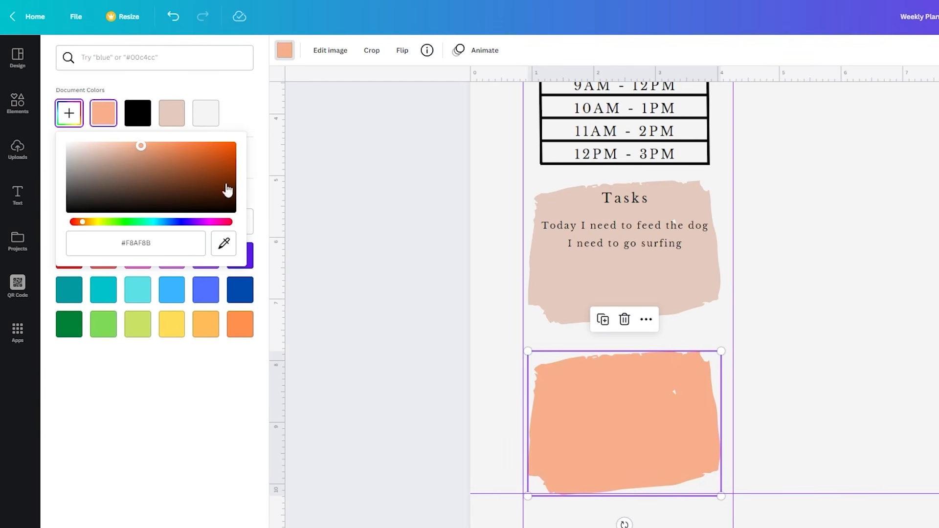
pyautogui.click(362, 250)
pyautogui.click(648, 432)
# Duplicate the "Tasks" heading into the upper part of the orange box and change the copy's text to "Reminders"
pyautogui.click(628, 203)
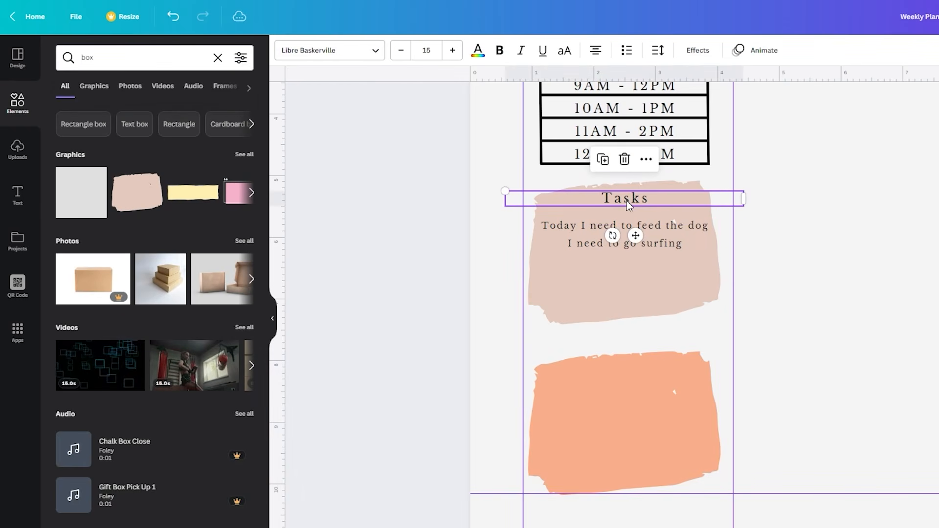
pyautogui.hotkey('ctrl', 'd')
pyautogui.moveTo(646, 245); pyautogui.dragTo(637, 416)
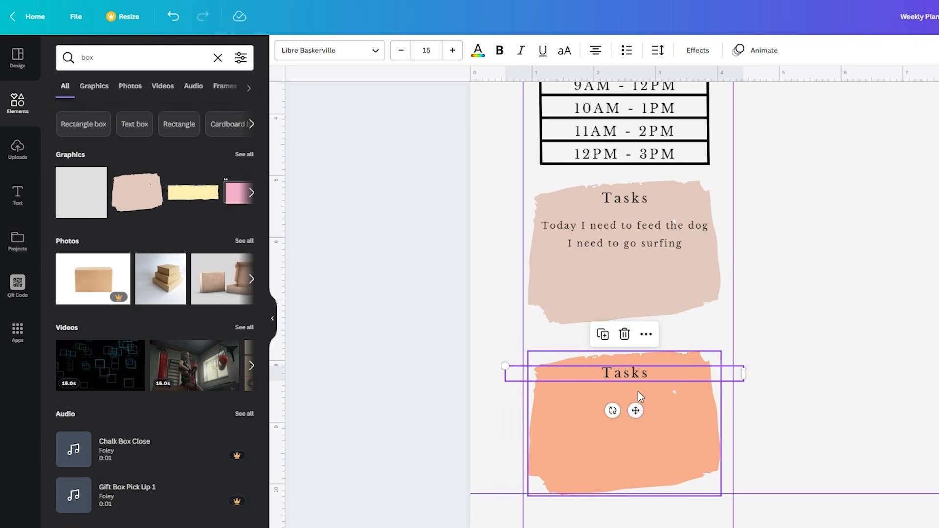
pyautogui.doubleClick(641, 374)
pyautogui.write('Re,')
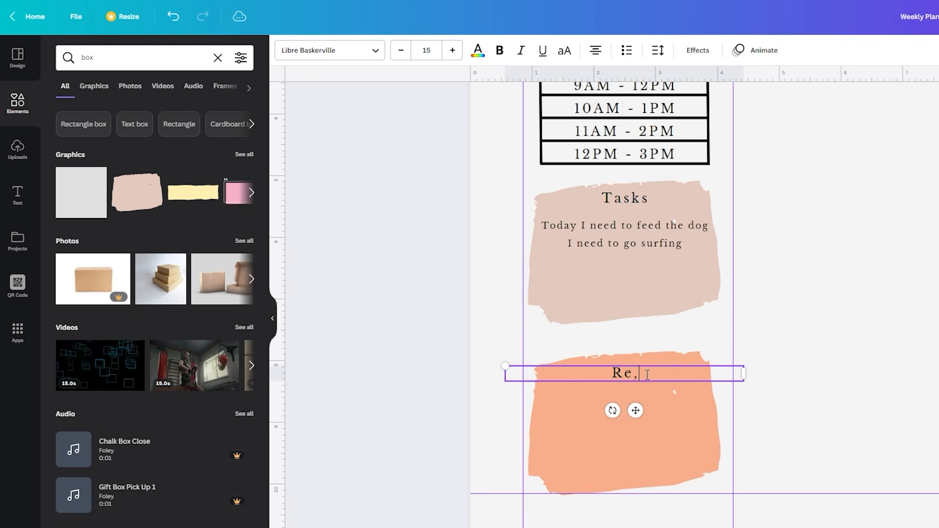
pyautogui.press('BackSpace')
pyautogui.write('minders')
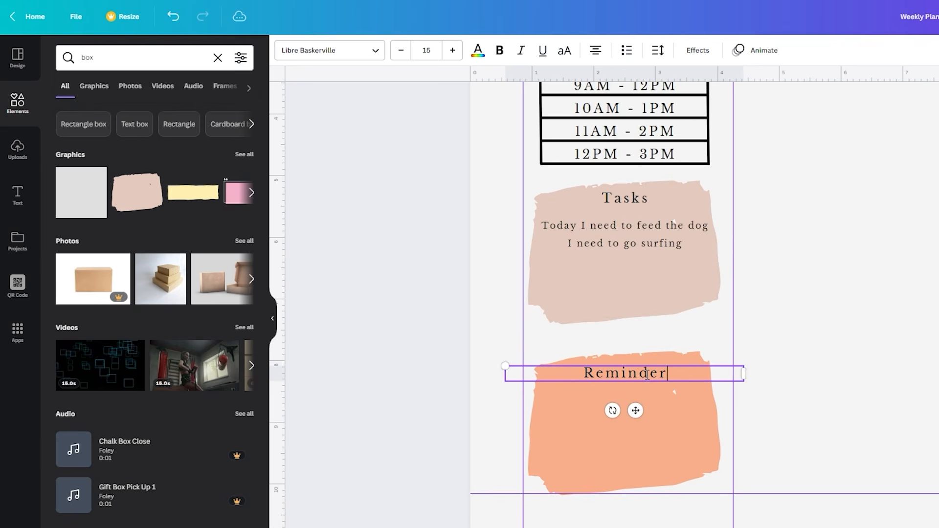
pyautogui.click(850, 310)
# Duplicate the "Today I need to feed the dog" line and place the copy under the "Reminders" heading
pyautogui.click(641, 242)
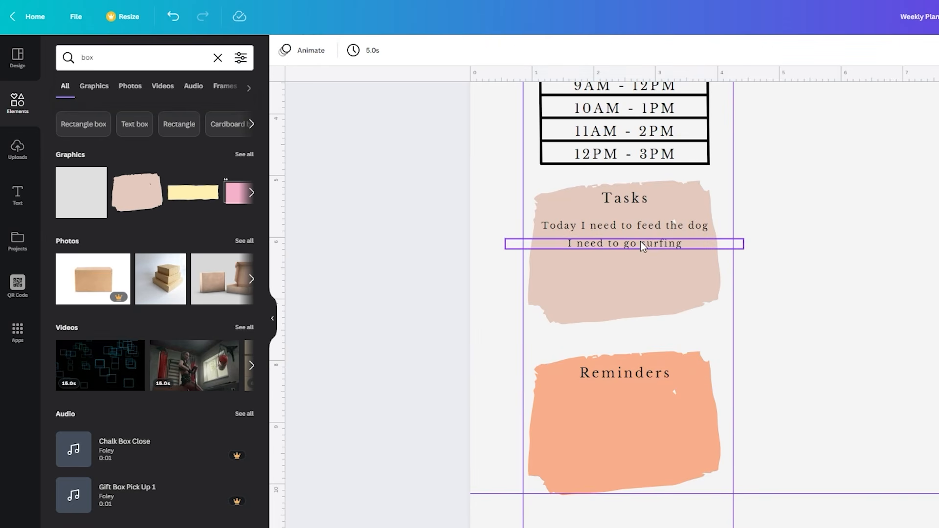
pyautogui.click(629, 241)
pyautogui.click(636, 228)
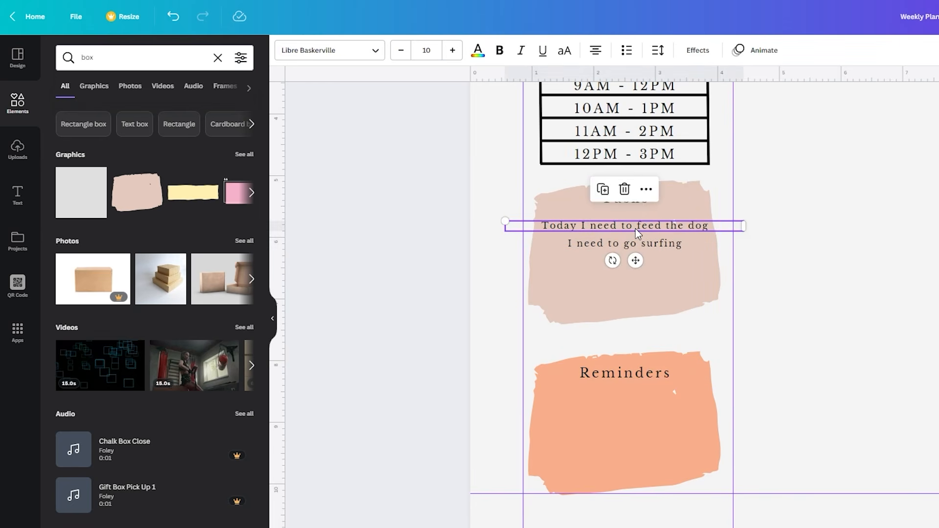
pyautogui.hotkey('ctrl', 'd')
pyautogui.moveTo(646, 271); pyautogui.dragTo(636, 434)
# Replace the text under "Reminders" with two lines: "Please water the plants" and "Please close the yard door"
pyautogui.click(717, 401)
pyautogui.hotkey('ctrl', 'a')
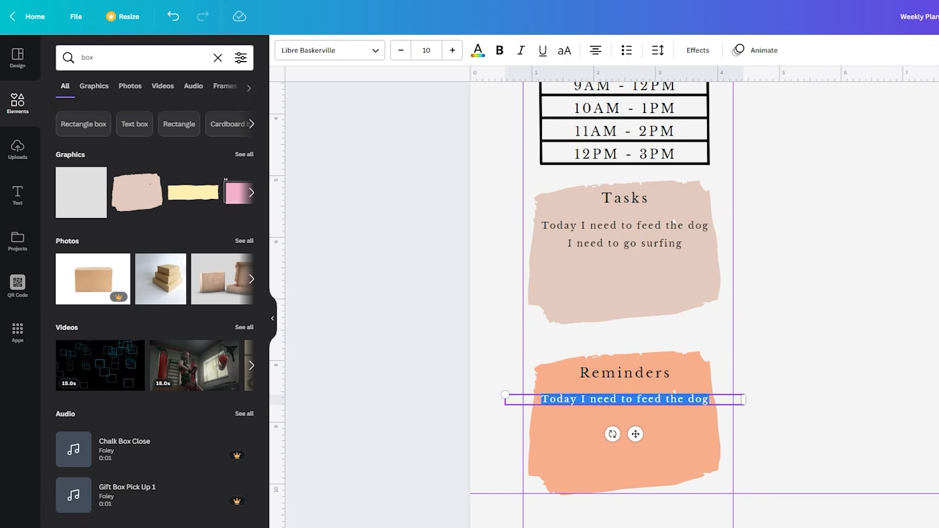
pyautogui.write('Plea')
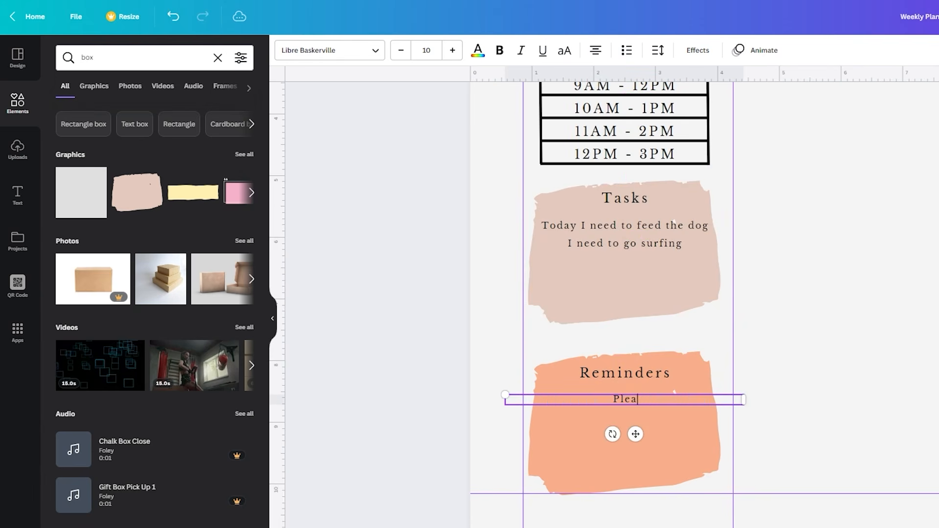
pyautogui.write('se water the plants')
pyautogui.press('Return')
pyautogui.write('Plea')
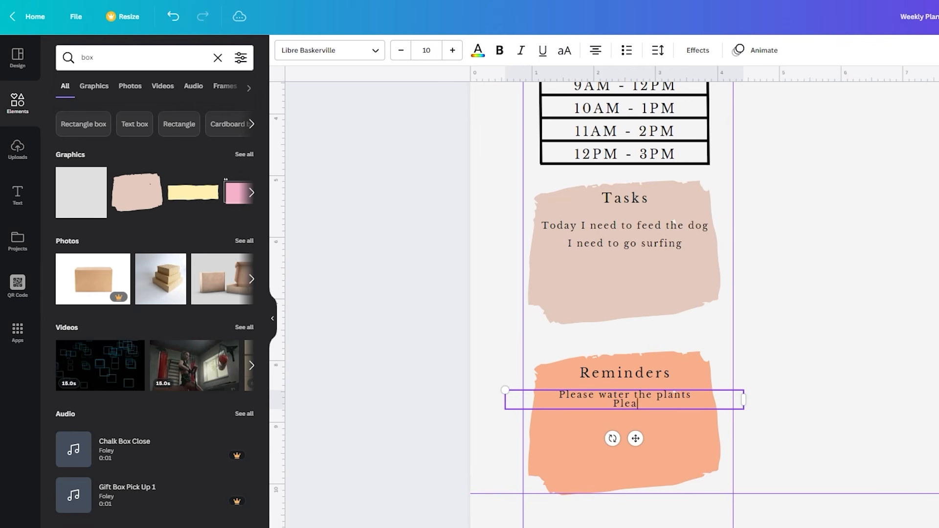
pyautogui.write('se close the yard')
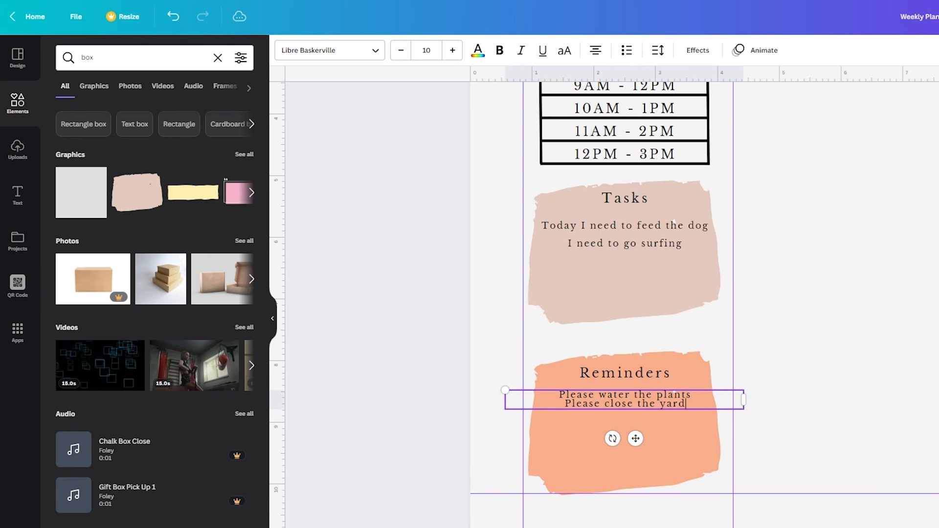
pyautogui.write(' door')
pyautogui.click(732, 367)
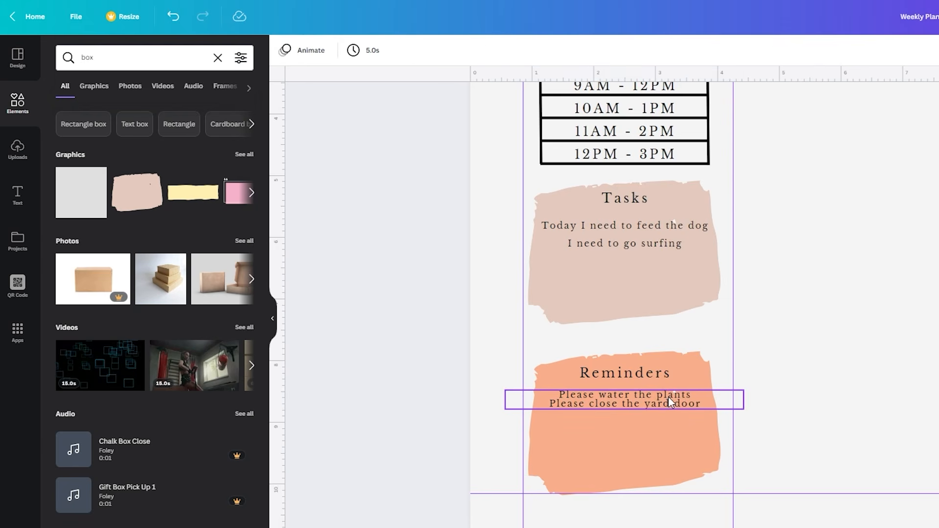
pyautogui.scroll(5, 898, 339)
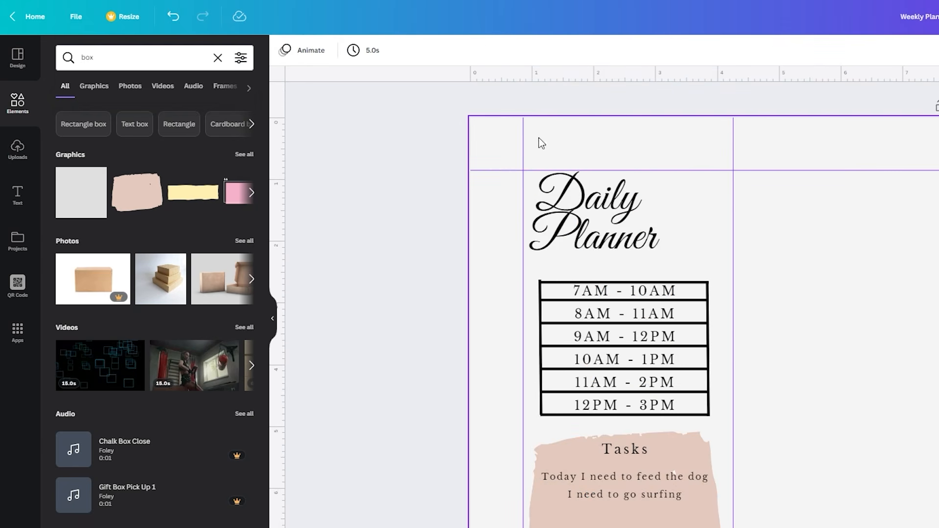
pyautogui.scroll(-5, 413, 229)
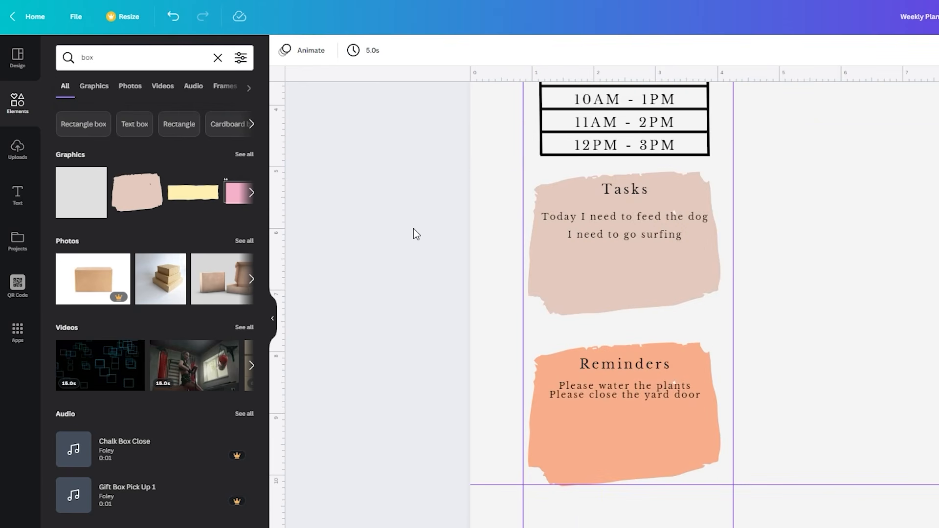
pyautogui.scroll(5, 414, 229)
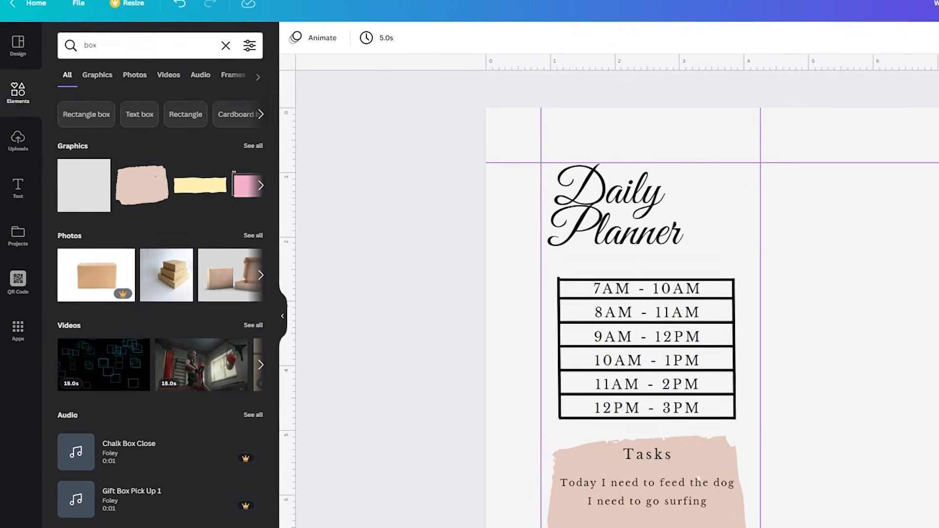
pyautogui.scroll(-5, 413, 229)
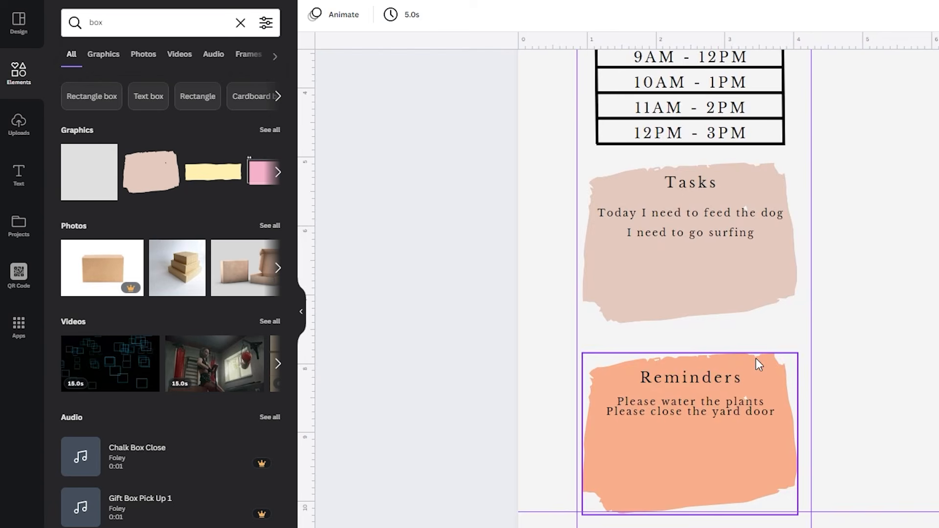
# Search the elements for "tape" and add the beige tape strip graphic to the page
pyautogui.scroll(-3, 703, 334)
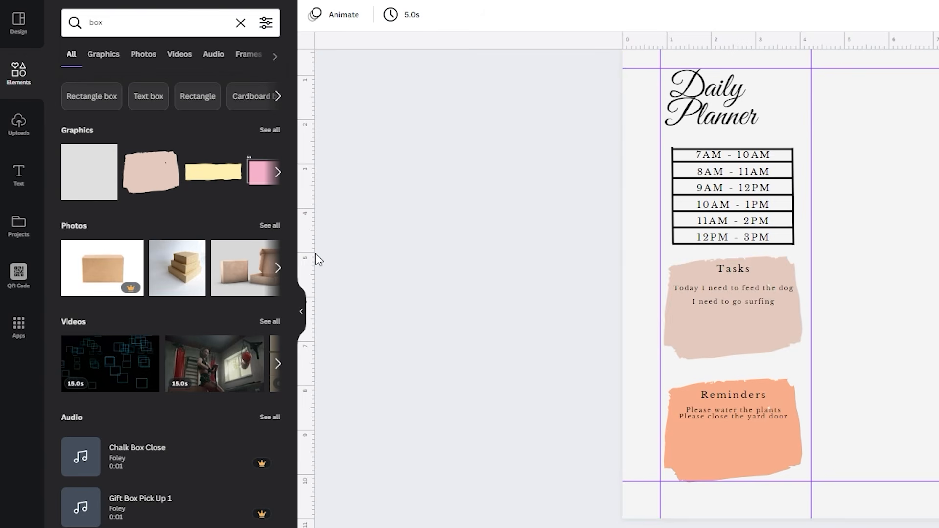
pyautogui.click(147, 22)
pyautogui.write('tape')
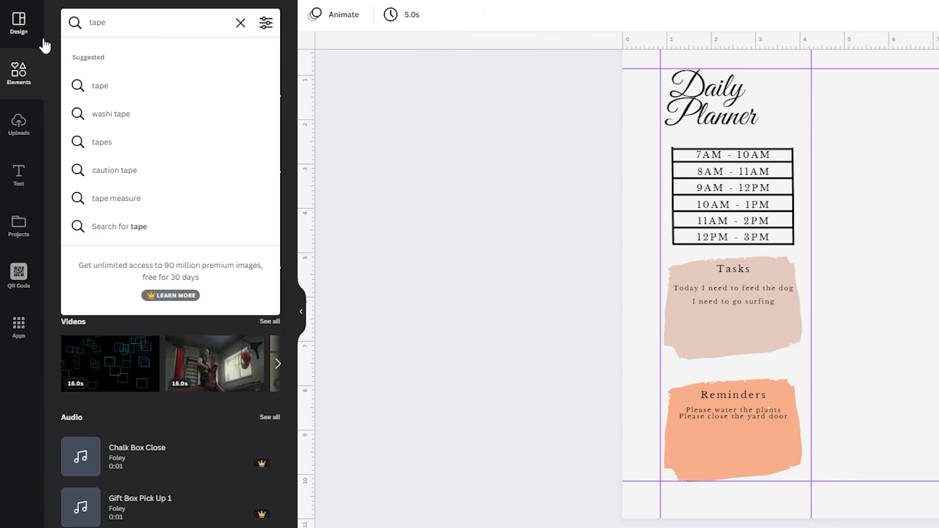
pyautogui.press('Return')
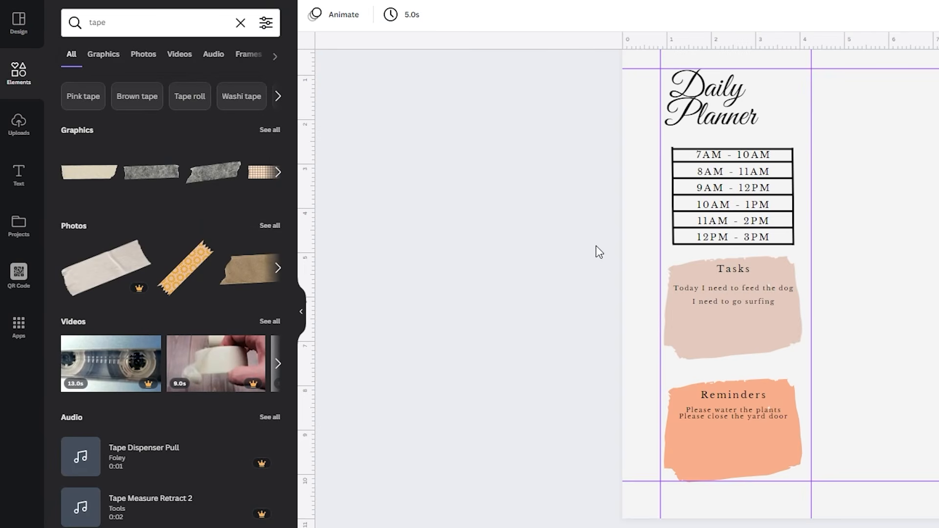
pyautogui.click(96, 177)
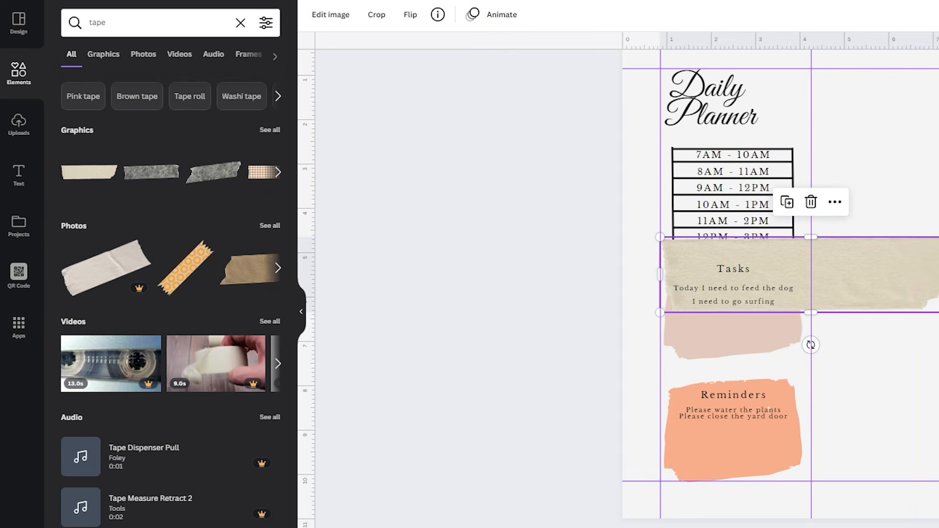
# Shrink the tape strip, tilt it diagonally and place it across the upper-right corner of the orange Reminders box
pyautogui.moveTo(862, 260); pyautogui.dragTo(824, 259)
pyautogui.moveTo(923, 242); pyautogui.dragTo(690, 316)
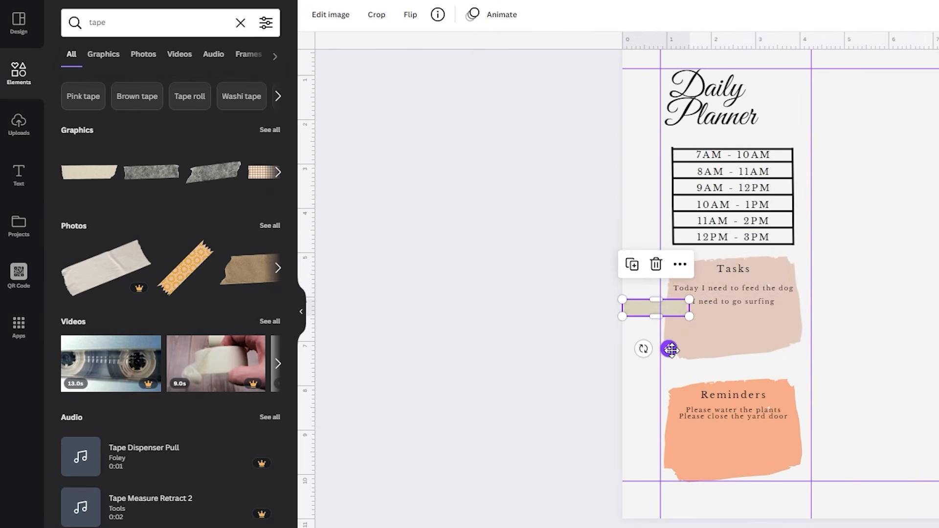
pyautogui.moveTo(671, 349); pyautogui.dragTo(759, 419)
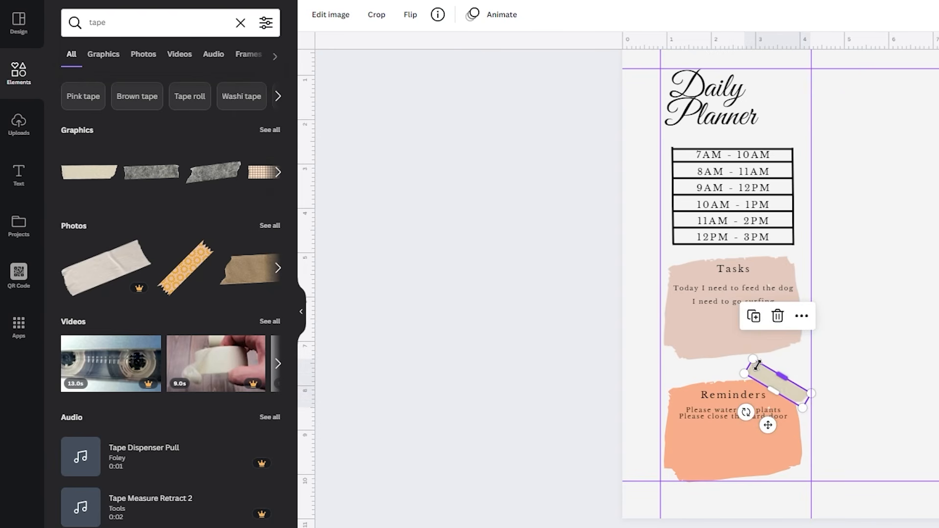
pyautogui.moveTo(758, 364); pyautogui.dragTo(774, 382)
pyautogui.moveTo(776, 430); pyautogui.dragTo(773, 433)
pyautogui.press('Escape')
# Enlarge the tape strip slightly so it extends beyond the upper edge of the Reminders box
pyautogui.scroll(5, 723, 414)
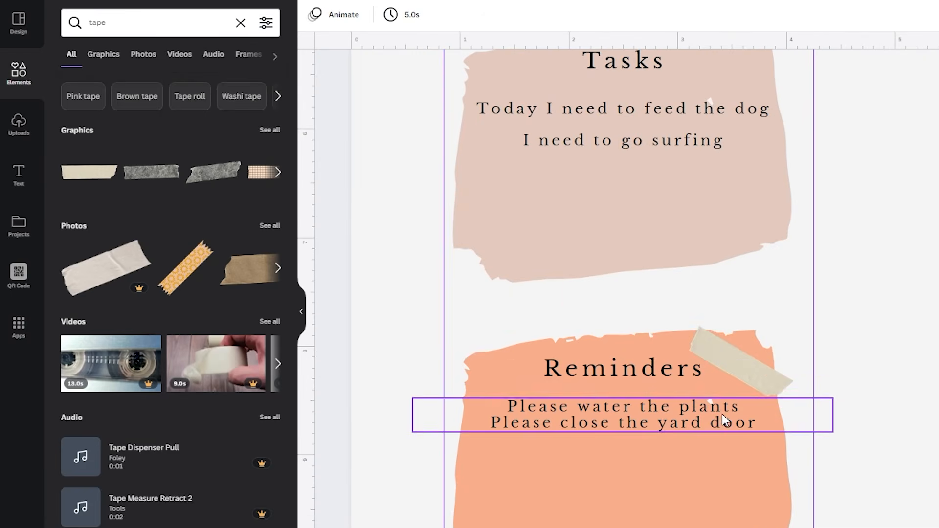
pyautogui.scroll(1, 723, 366)
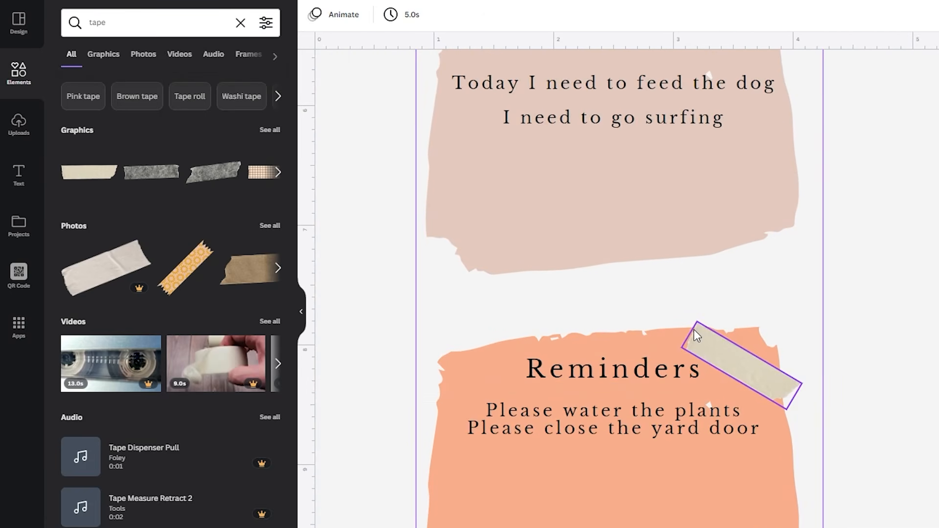
pyautogui.click(714, 345)
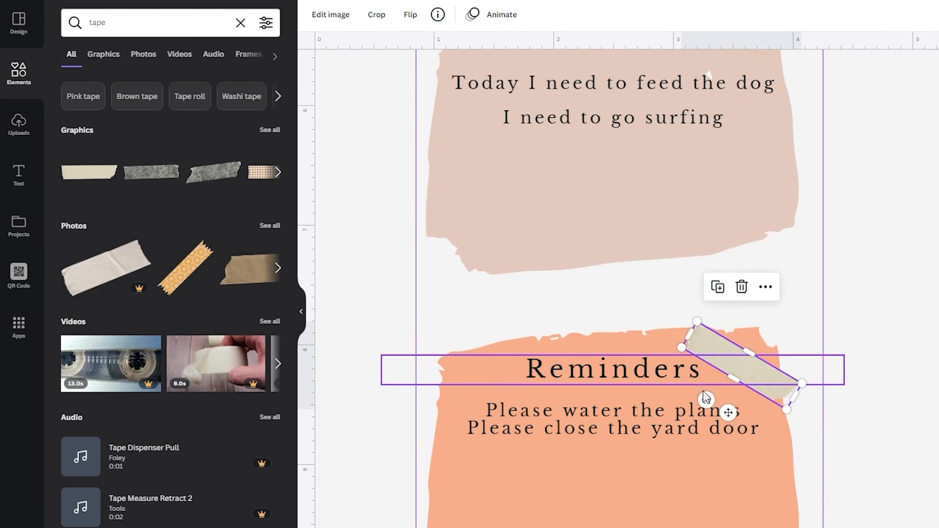
pyautogui.moveTo(698, 321); pyautogui.dragTo(683, 294)
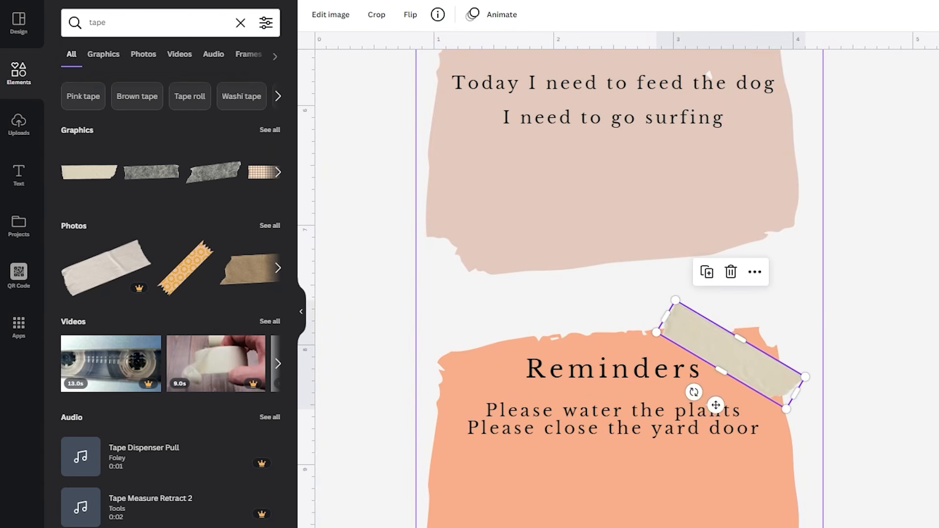
pyautogui.scroll(6, 683, 294)
pyautogui.scroll(-5, 764, 306)
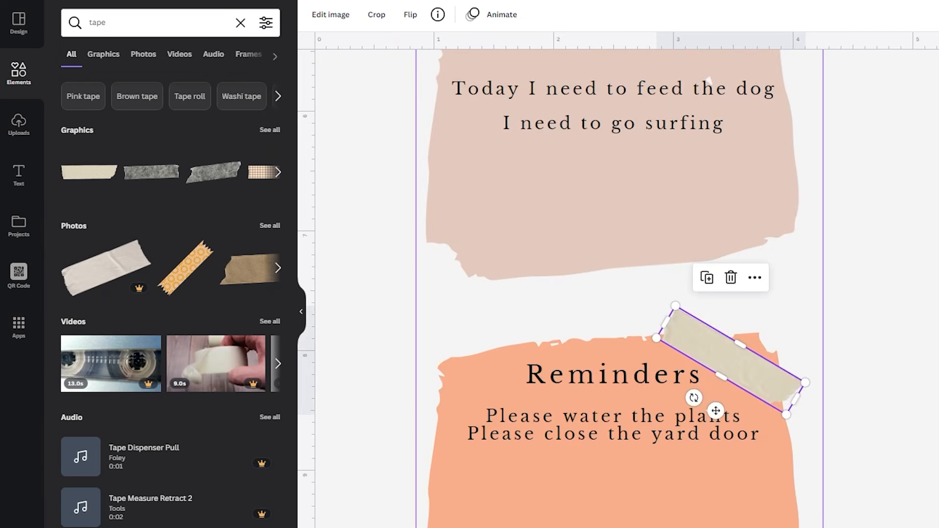
pyautogui.click(773, 307)
pyautogui.scroll(-3, 773, 307)
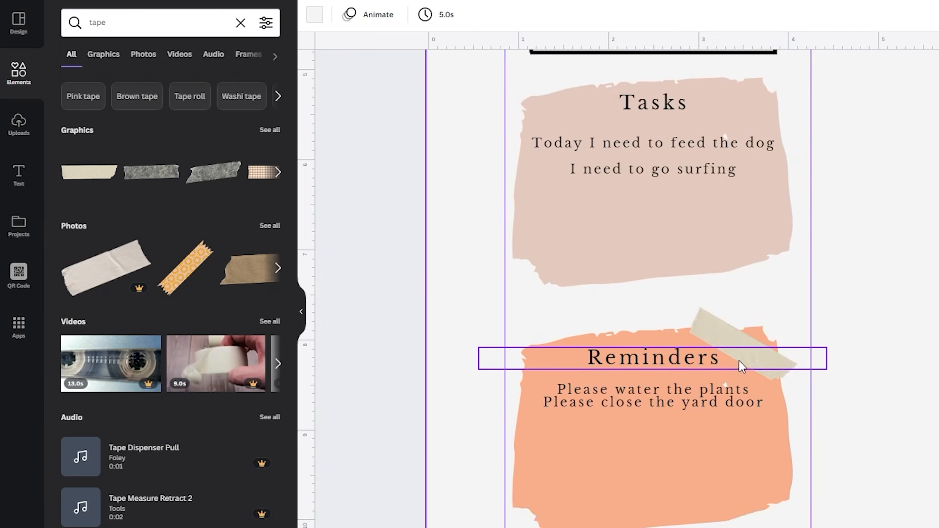
# View the image-editing options for the beige tape strip on the Reminders note
pyautogui.click(716, 324)
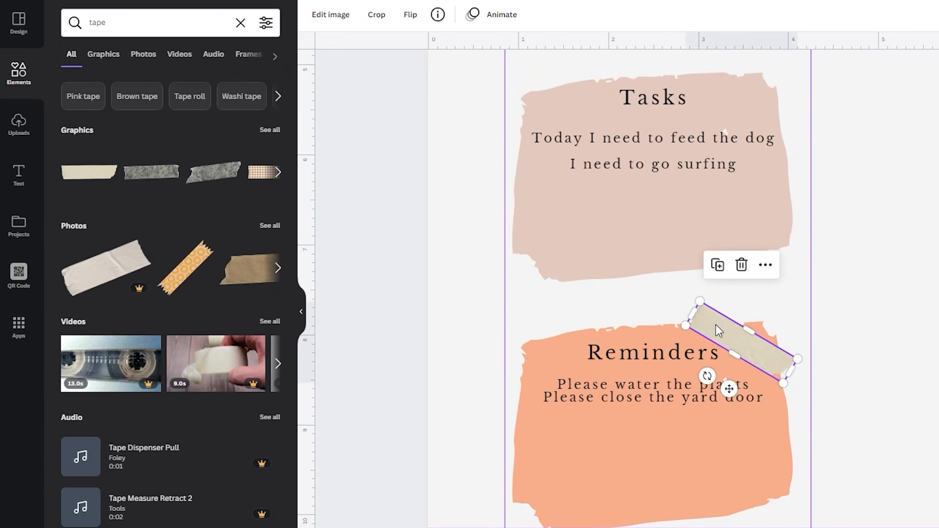
pyautogui.click(341, 20)
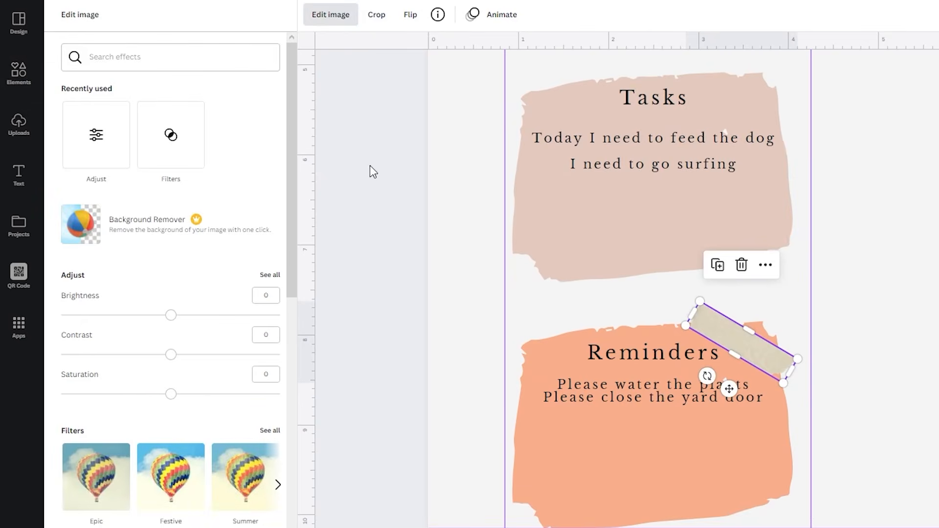
pyautogui.click(385, 195)
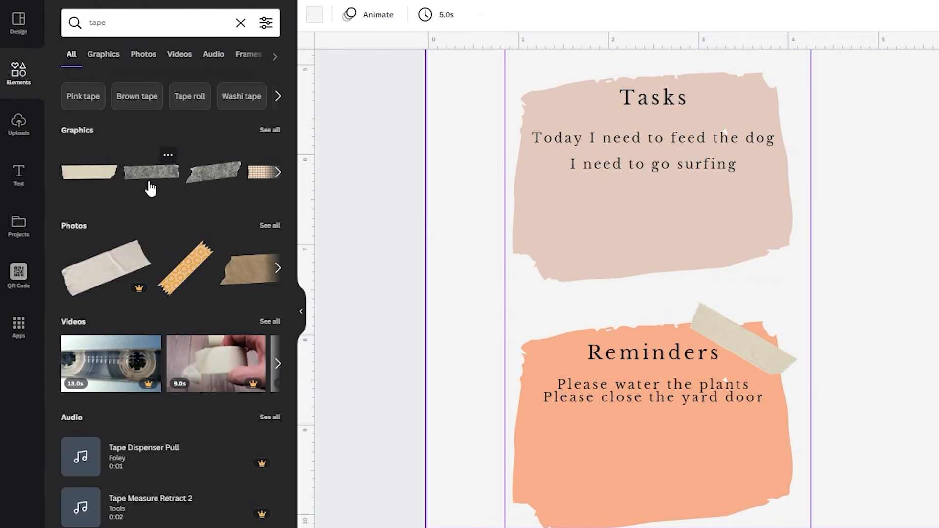
# Search the elements library for "stars"
pyautogui.click(160, 22)
pyautogui.write('stars')
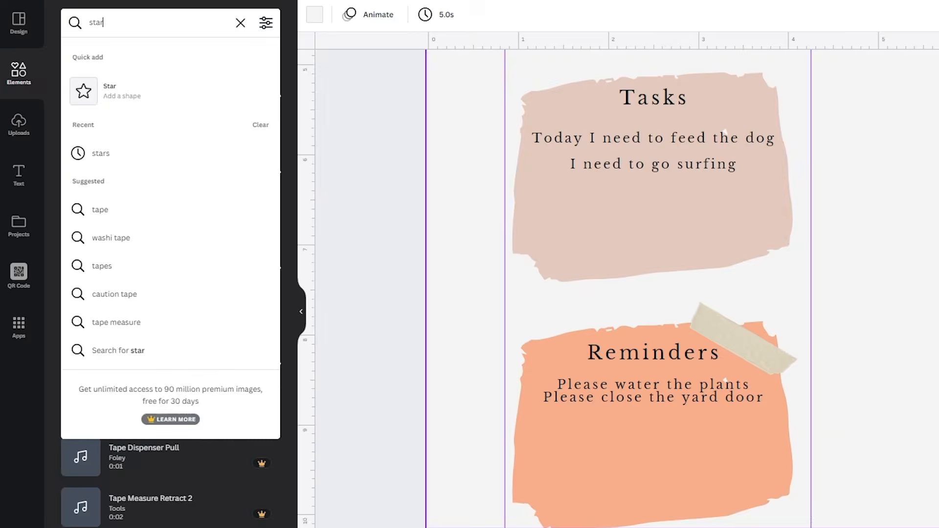
pyautogui.press('Return')
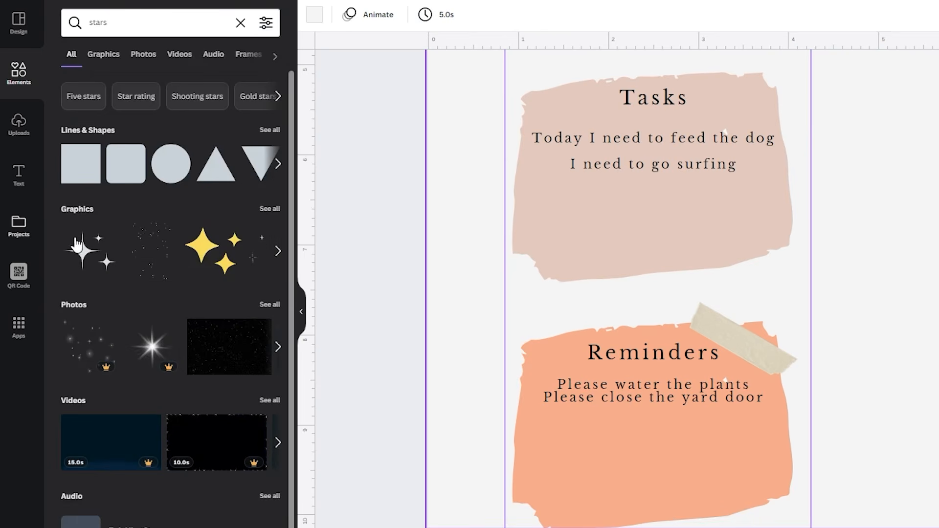
# Add the yellow three-star graphic, scale it down and place it just above the Reminders note's upper-left corner
pyautogui.click(213, 251)
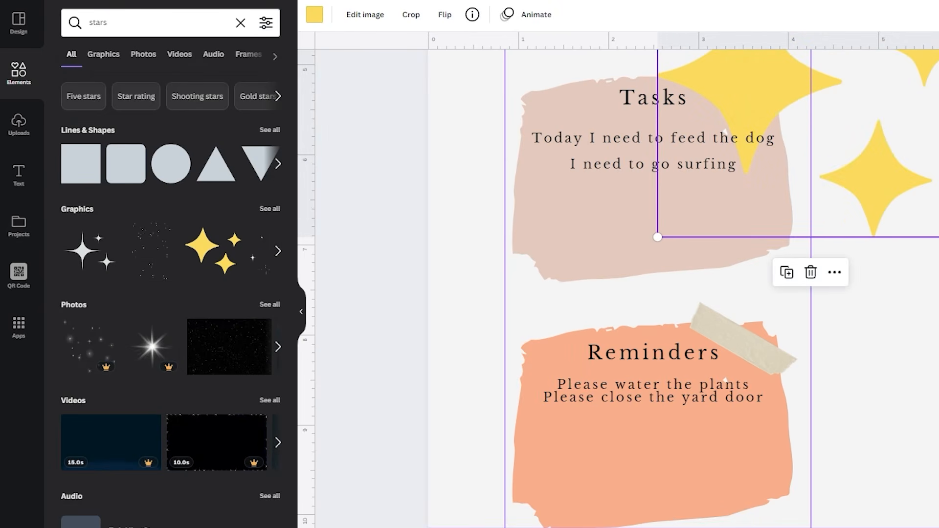
pyautogui.moveTo(658, 237); pyautogui.dragTo(657, 109)
pyautogui.moveTo(767, 74); pyautogui.dragTo(602, 308)
pyautogui.moveTo(653, 213); pyautogui.dragTo(571, 313)
pyautogui.press('Escape')
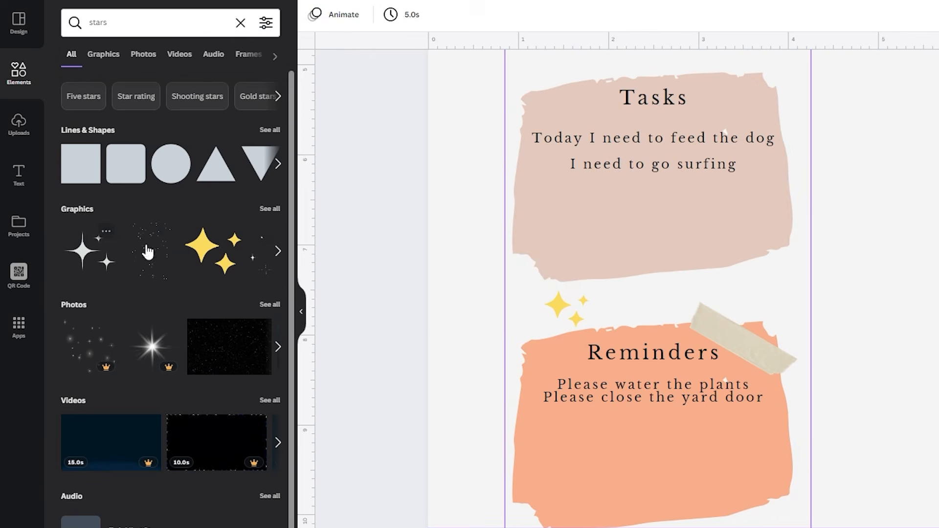
# Add the black sparkle graphic, scaled down and tilted, above the Reminders note near its upper-right corner
pyautogui.click(108, 251)
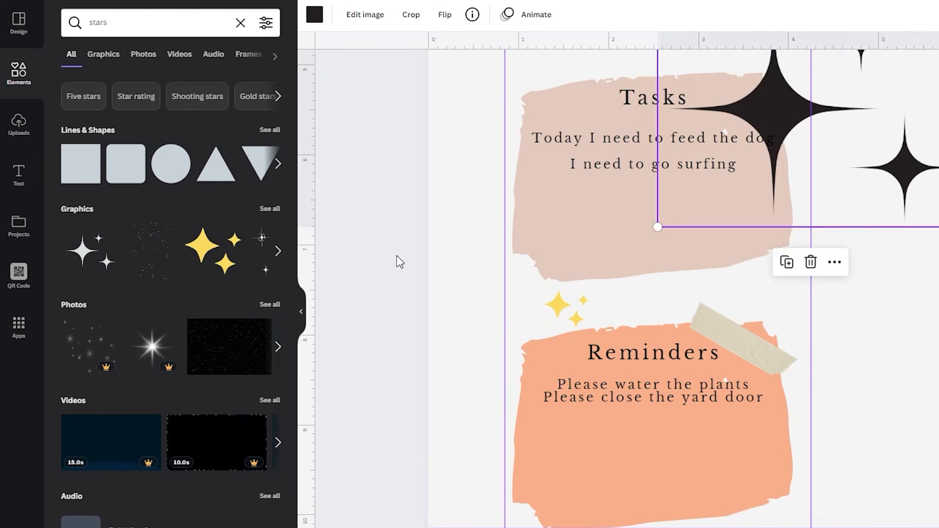
pyautogui.moveTo(903, 357); pyautogui.dragTo(667, 243)
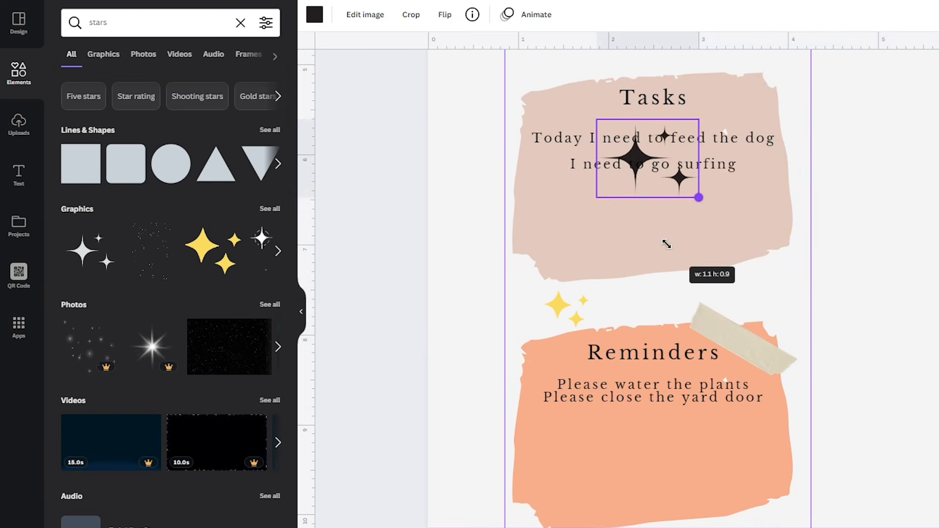
pyautogui.moveTo(636, 166); pyautogui.dragTo(662, 296)
pyautogui.click(639, 148)
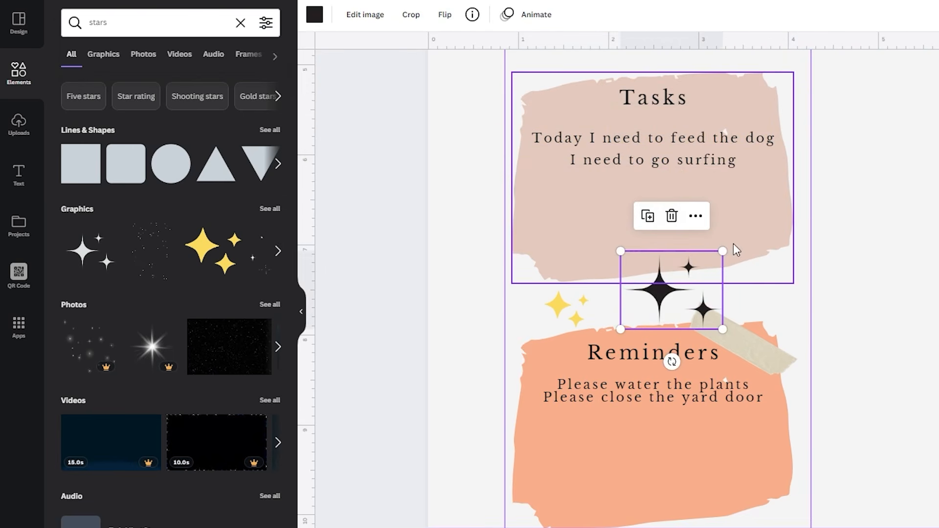
pyautogui.moveTo(723, 249); pyautogui.dragTo(672, 277)
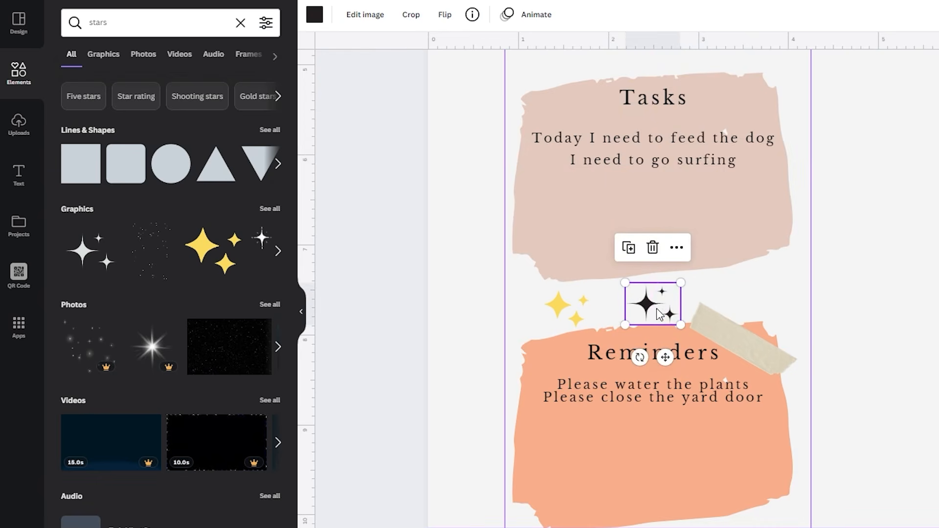
pyautogui.moveTo(639, 357); pyautogui.dragTo(748, 298)
pyautogui.press('Escape')
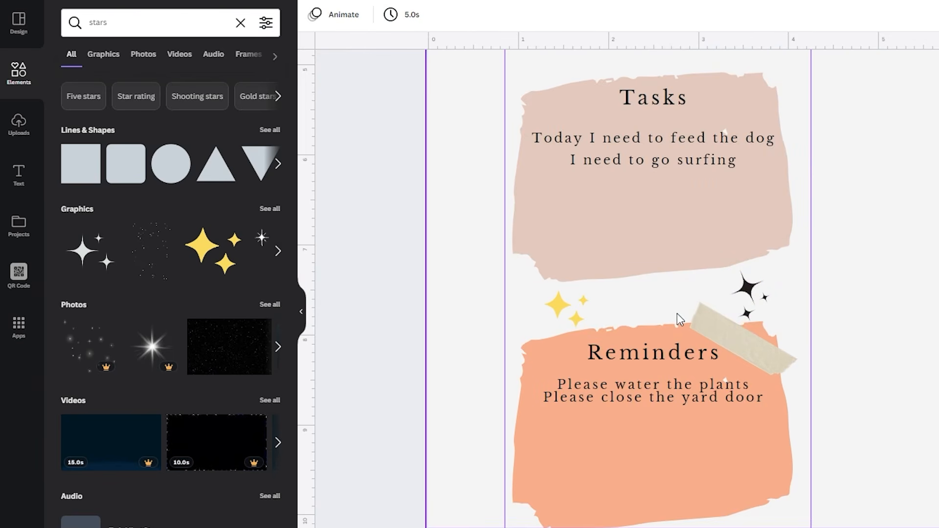
# Search the elements library for "tape"
pyautogui.moveTo(164, 21); pyautogui.dragTo(95, 14)
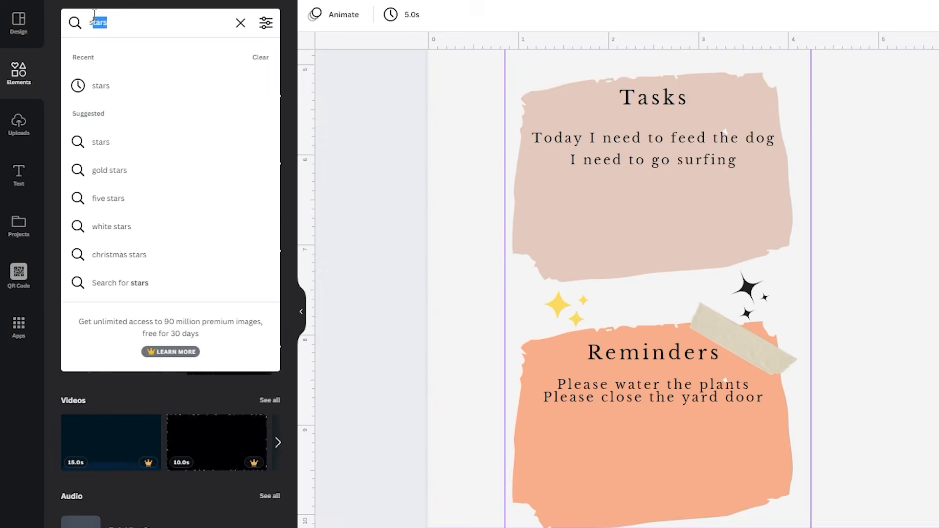
pyautogui.press('BackSpace')
pyautogui.write('tape')
pyautogui.press('Return')
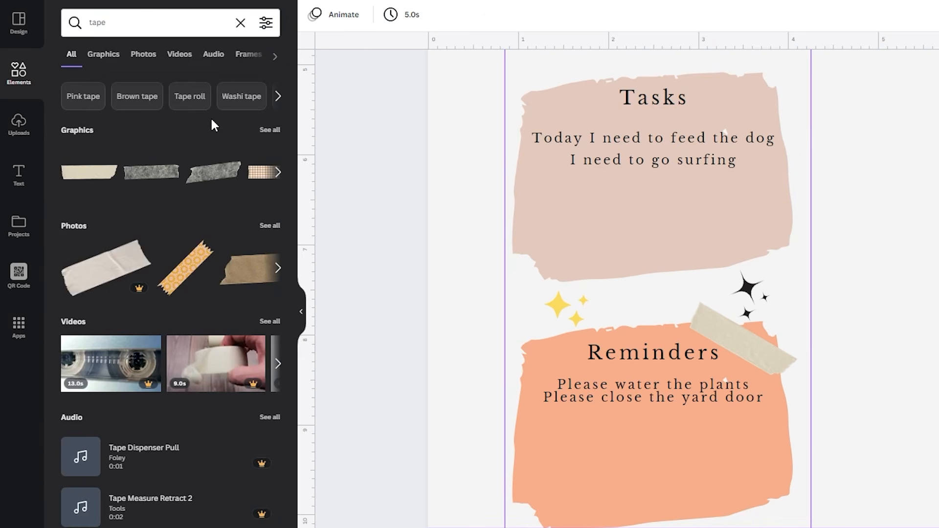
# Add the second tape graphic, the translucent grey strip, scaled down and tilted across the Tasks note's upper-right corner
pyautogui.click(157, 177)
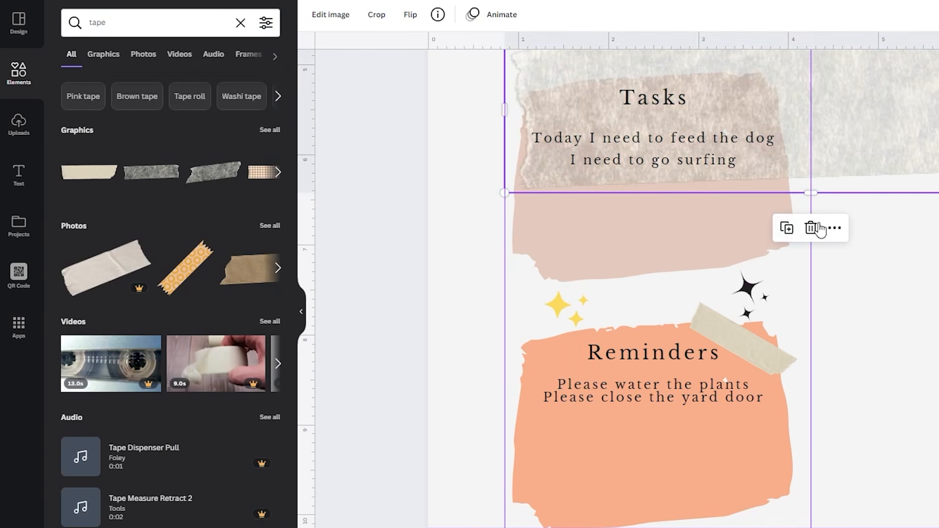
pyautogui.scroll(-3, 822, 231)
pyautogui.moveTo(937, 188); pyautogui.dragTo(895, 199)
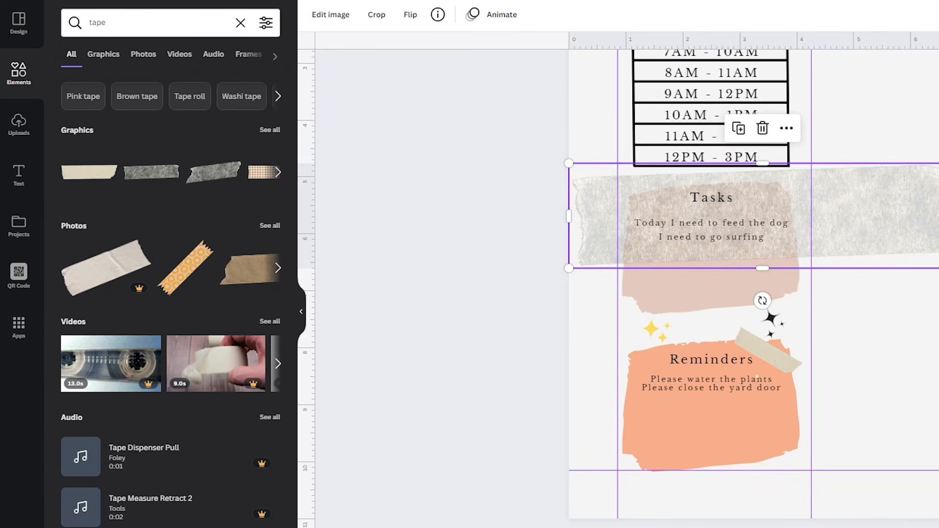
pyautogui.moveTo(926, 171); pyautogui.dragTo(736, 188)
pyautogui.moveTo(765, 229); pyautogui.dragTo(714, 218)
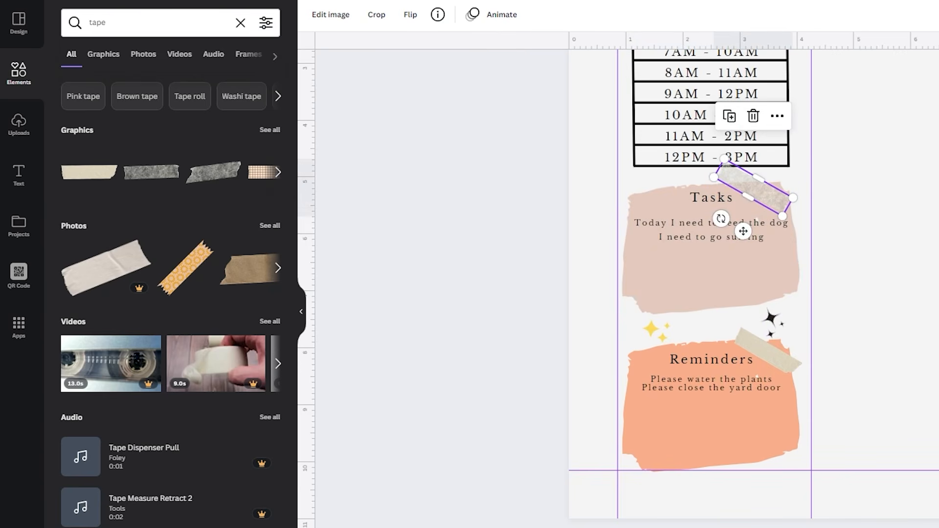
pyautogui.click(872, 178)
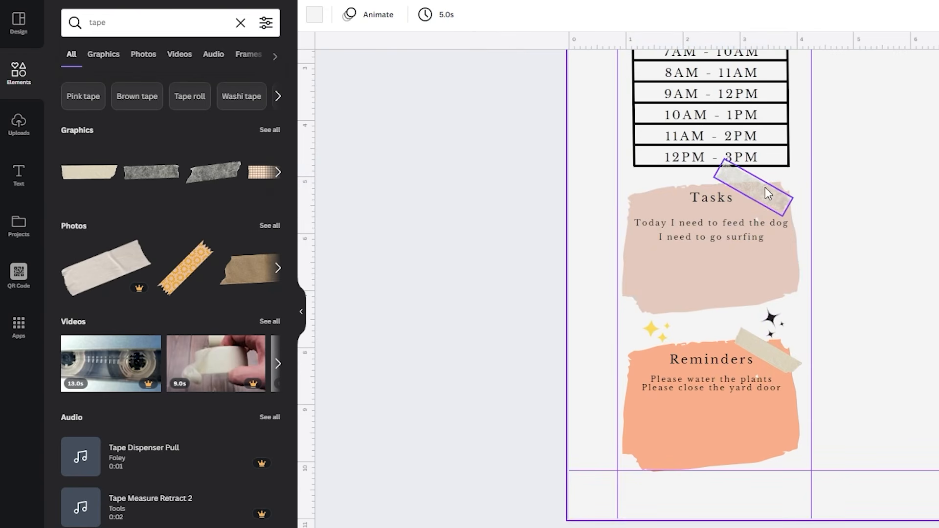
pyautogui.moveTo(757, 192); pyautogui.dragTo(776, 200)
pyautogui.click(881, 210)
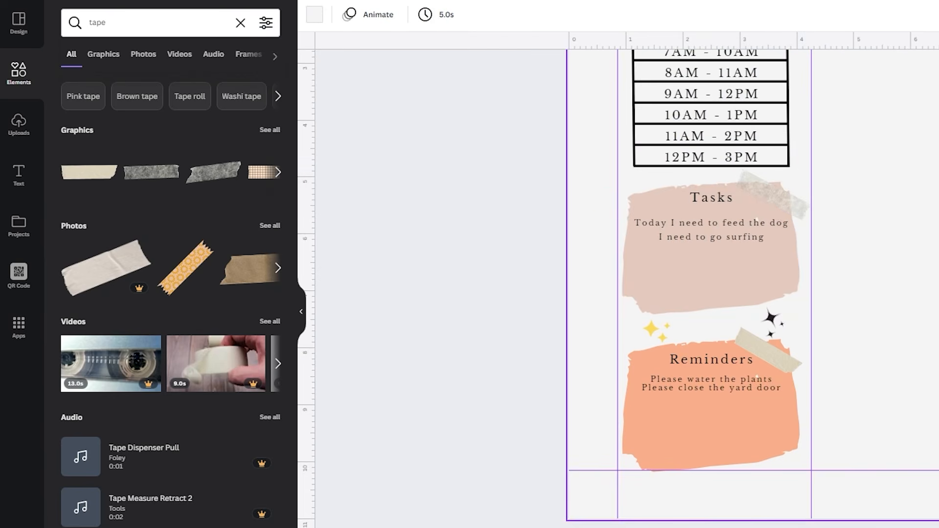
pyautogui.scroll(2, 708, 212)
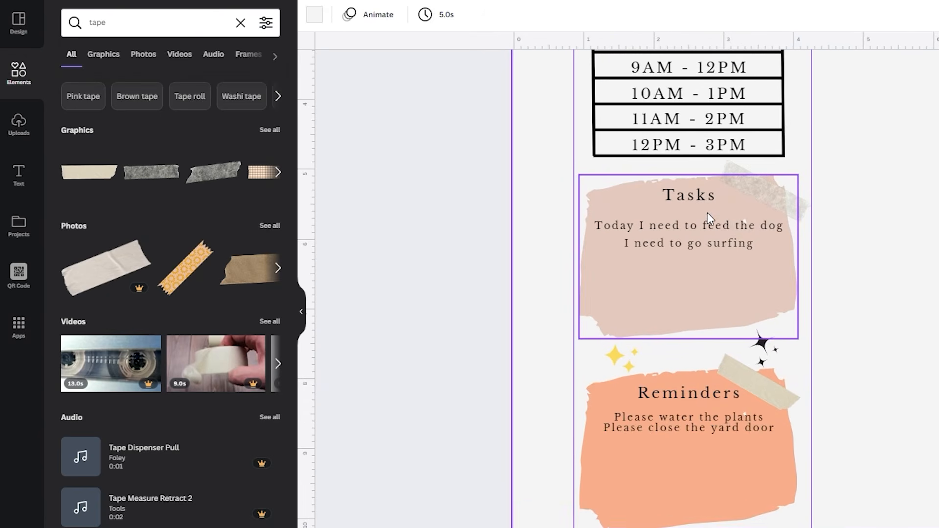
pyautogui.scroll(2, 707, 213)
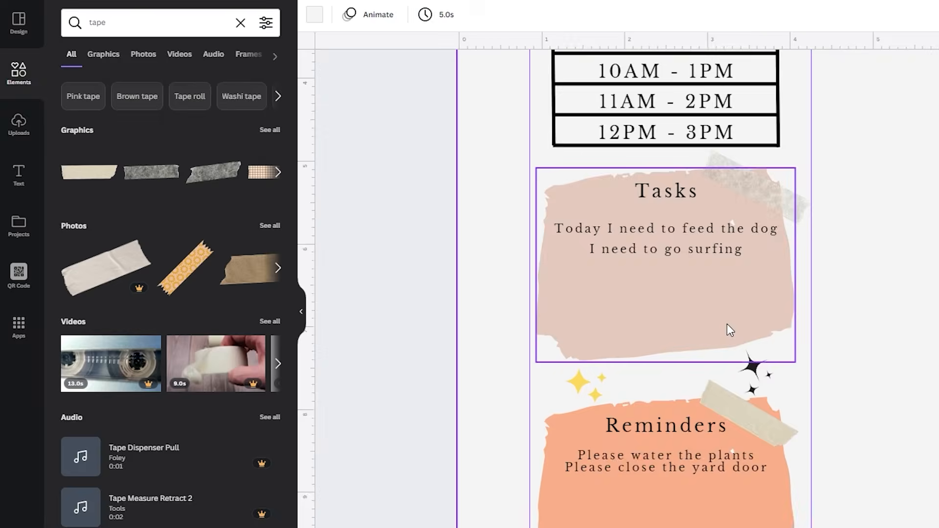
pyautogui.scroll(-3, 727, 324)
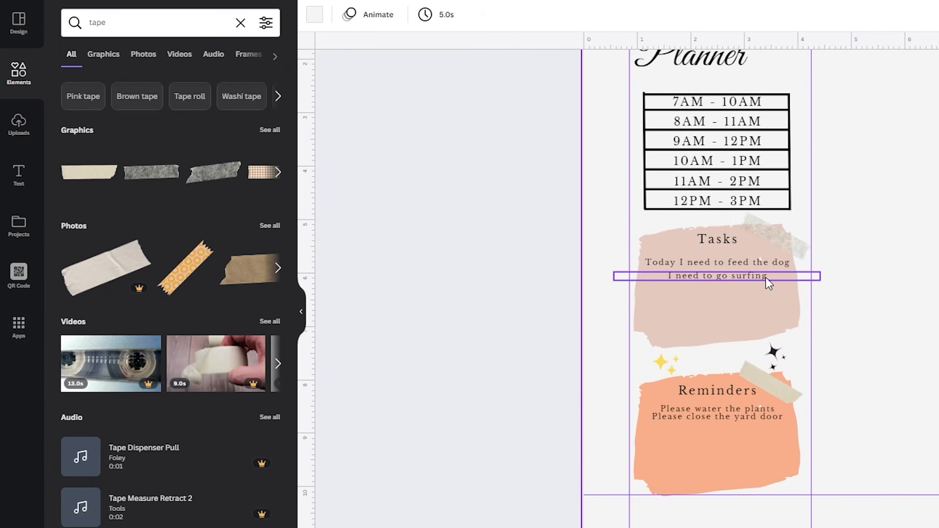
pyautogui.scroll(2, 935, 370)
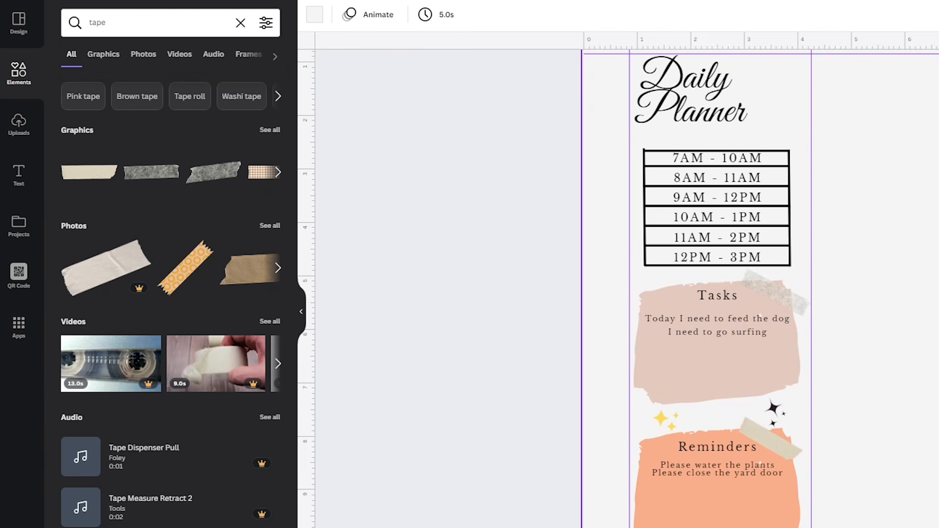
pyautogui.scroll(1, 903, 175)
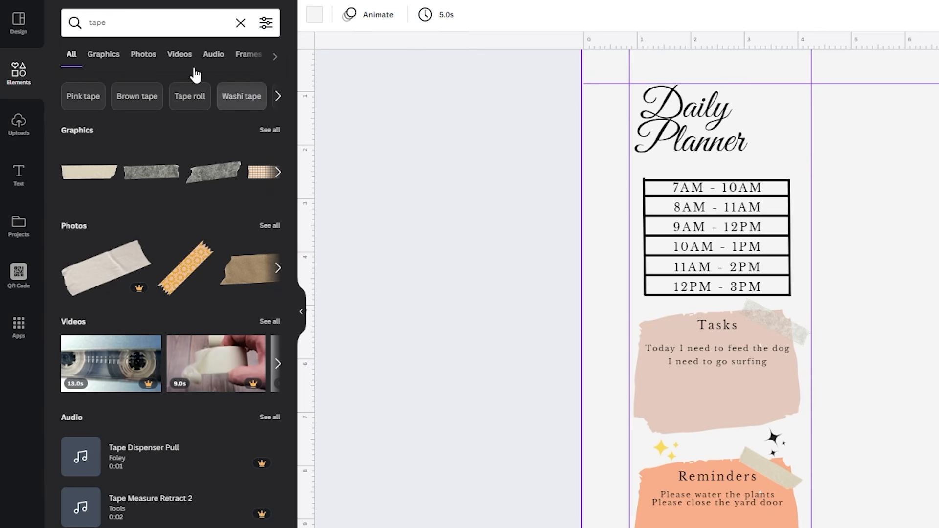
# Search the elements library for "calendar"
pyautogui.click(157, 22)
pyautogui.hotkey('ctrl', 'a')
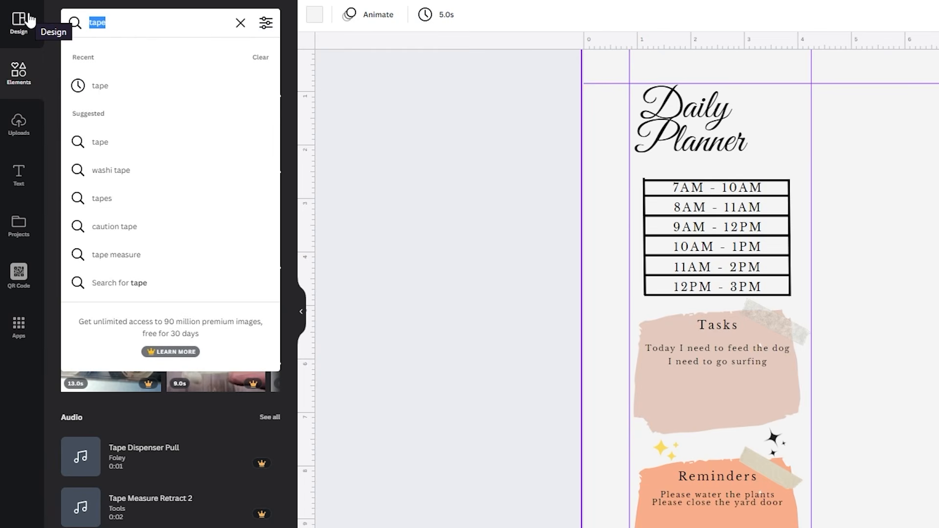
pyautogui.write('calendar')
pyautogui.press('Return')
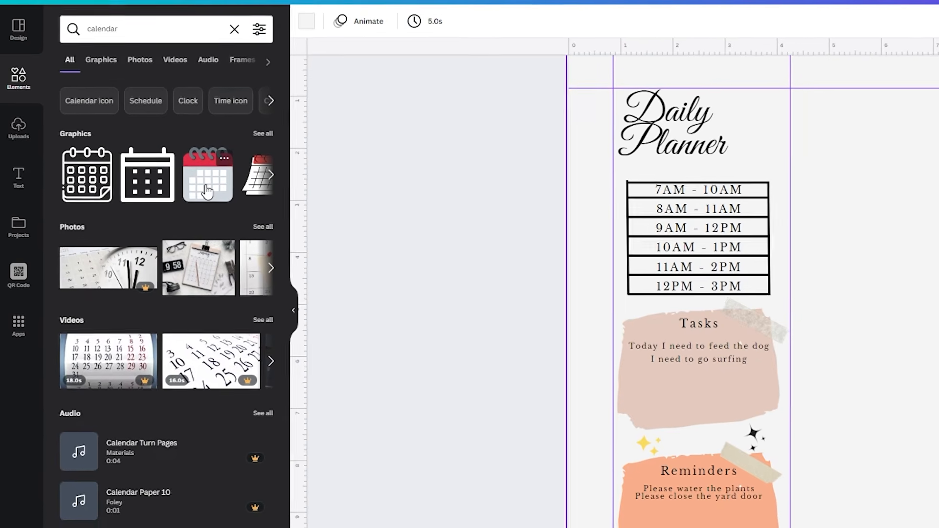
# Add the red and grey calendar icon, scale it down and place it in the page's upper-right corner within the margin guides
pyautogui.click(213, 172)
pyautogui.moveTo(803, 234); pyautogui.dragTo(694, 357)
pyautogui.moveTo(664, 397); pyautogui.dragTo(848, 137)
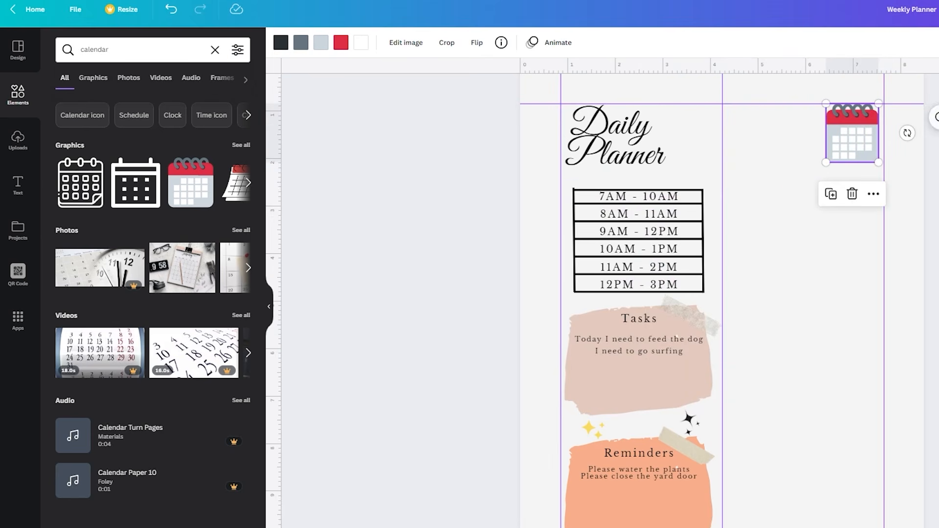
pyautogui.click(827, 151)
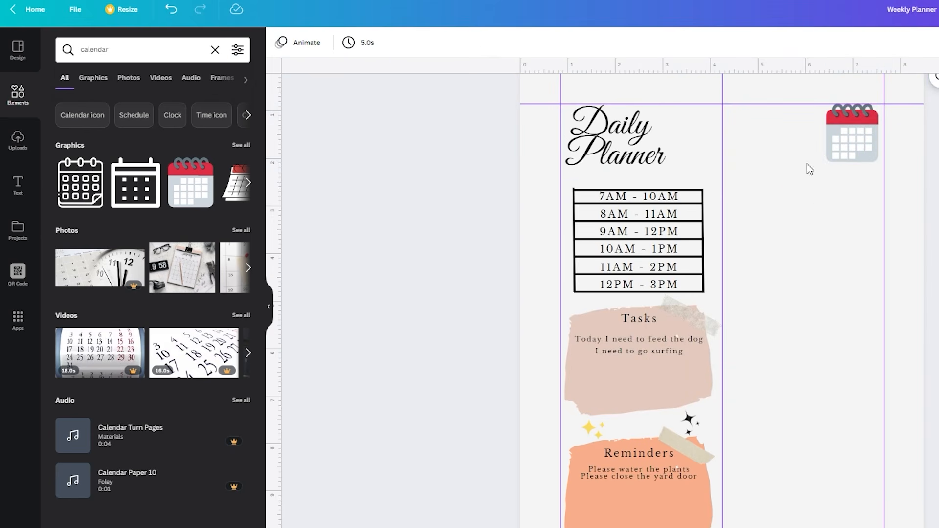
# Duplicate the "Daily Planner" title, scale the copy down to about font size 37.9 and place it left of the calendar icon
pyautogui.click(142, 49)
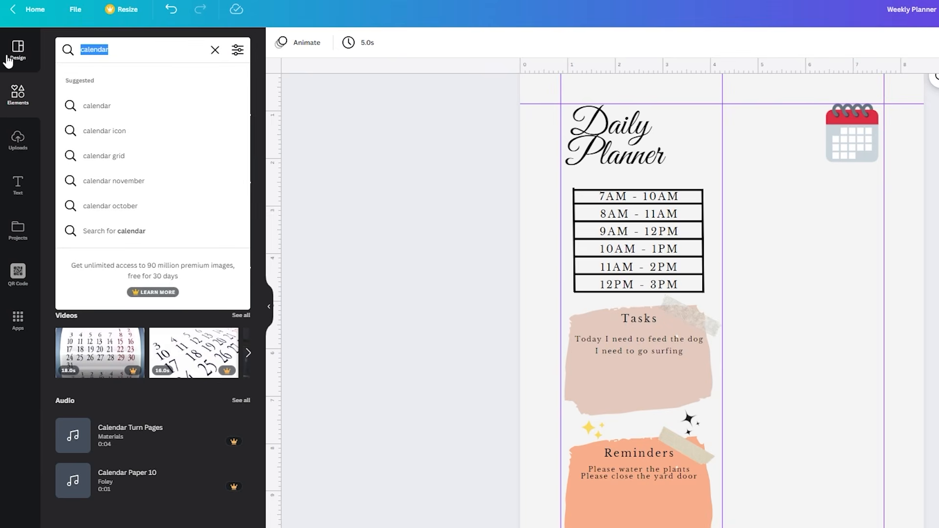
pyautogui.click(17, 185)
pyautogui.click(639, 154)
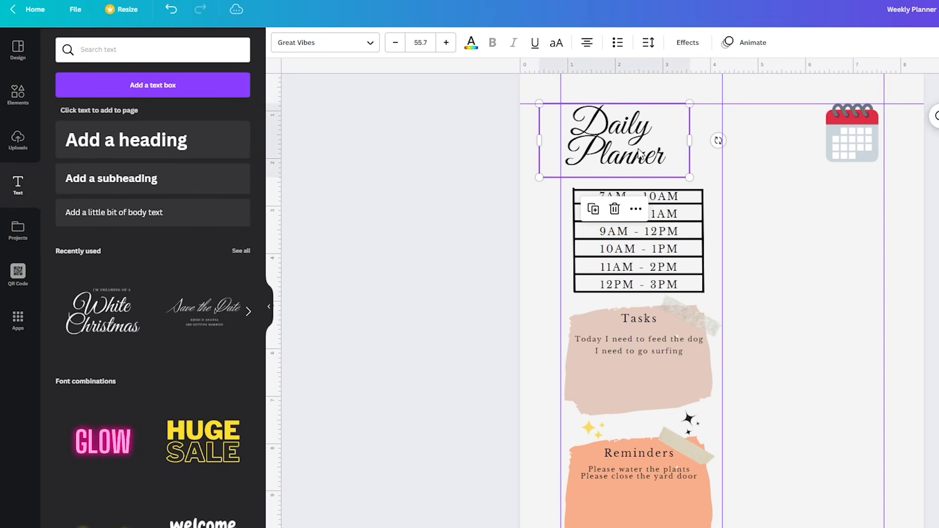
pyautogui.hotkey('ctrl', 'd')
pyautogui.moveTo(629, 143); pyautogui.dragTo(772, 139)
pyautogui.moveTo(828, 116); pyautogui.dragTo(792, 132)
pyautogui.moveTo(745, 153); pyautogui.dragTo(736, 116)
# Replace the duplicated title's text with "Calendar" and keep it aligned beside the calendar icon
pyautogui.doubleClick(780, 133)
pyautogui.click(809, 146)
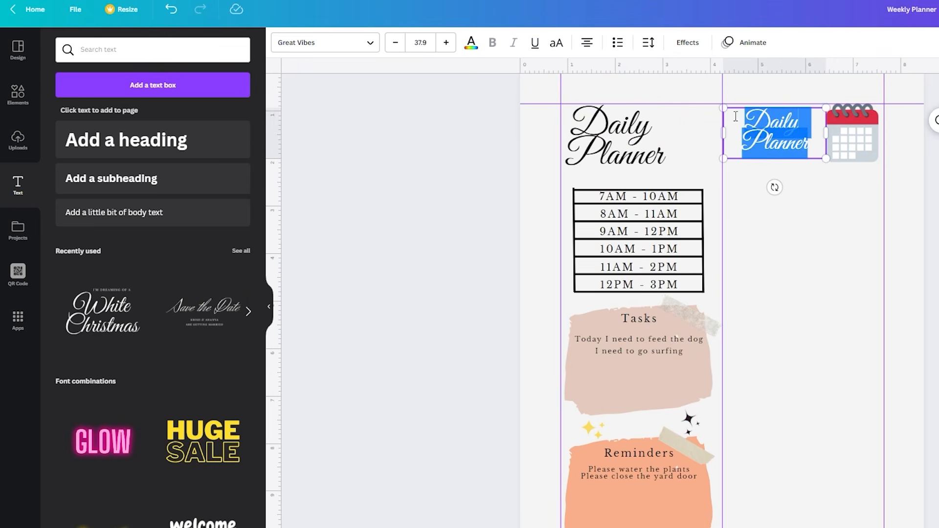
pyautogui.write('Calendar')
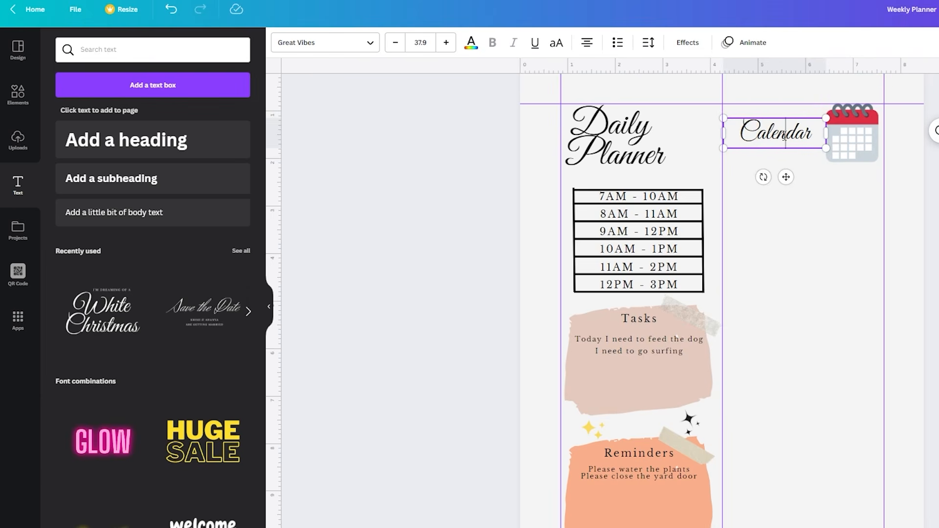
pyautogui.click(838, 195)
pyautogui.moveTo(798, 133)
pyautogui.mouseDown()
pyautogui.moveTo(789, 131)
pyautogui.moveTo(797, 131)
pyautogui.mouseUp()
pyautogui.click(495, 167)
# Duplicate the "Tasks" heading and place the copy below the "Calendar" title
pyautogui.scroll(-1, 495, 167)
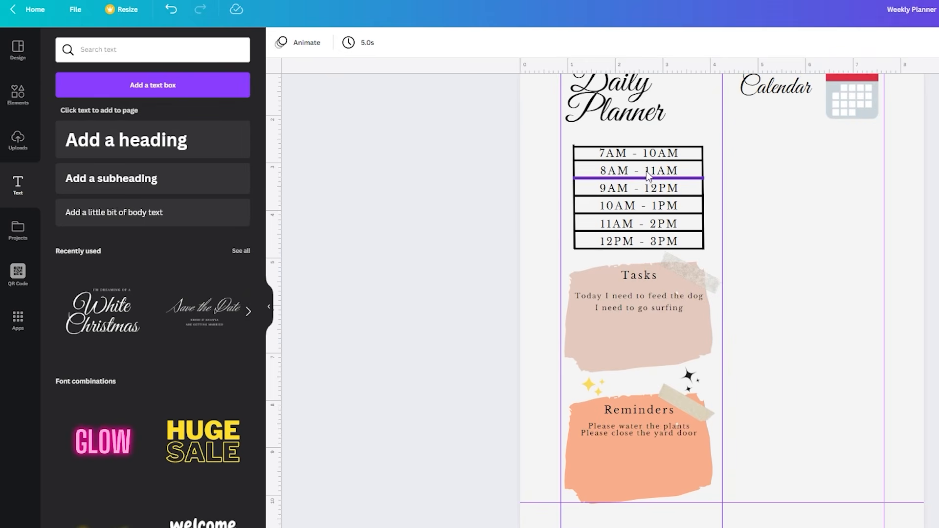
pyautogui.click(646, 275)
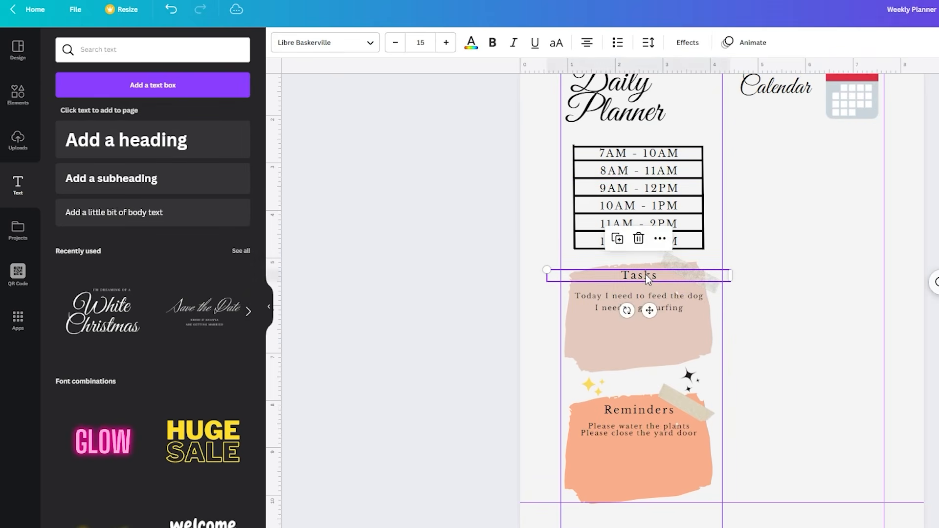
pyautogui.hotkey('ctrl', 'c')
pyautogui.hotkey('ctrl', 'v')
pyautogui.moveTo(657, 318); pyautogui.dragTo(761, 175)
# Replace the copied heading's text with evenly spaced weekday letters M T W T F S S and fit the row between the calendar column's guides
pyautogui.doubleClick(764, 144)
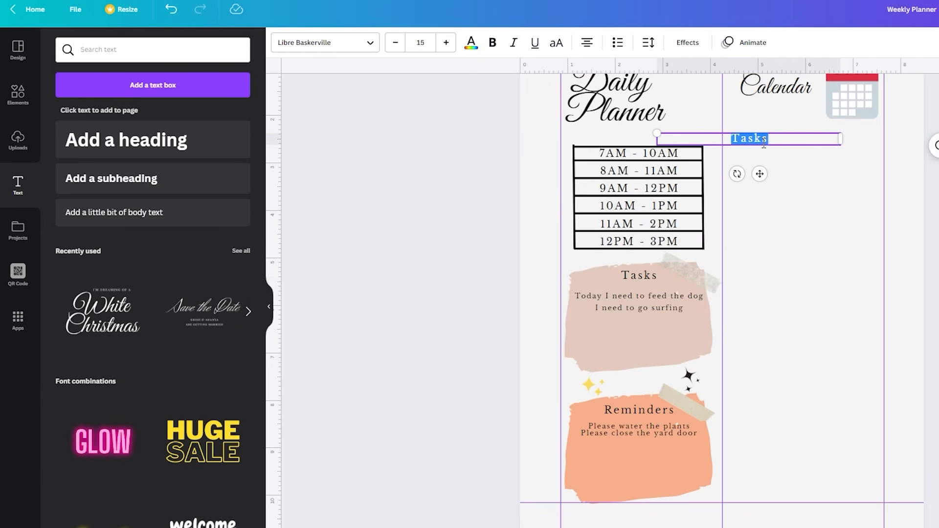
pyautogui.write('M')
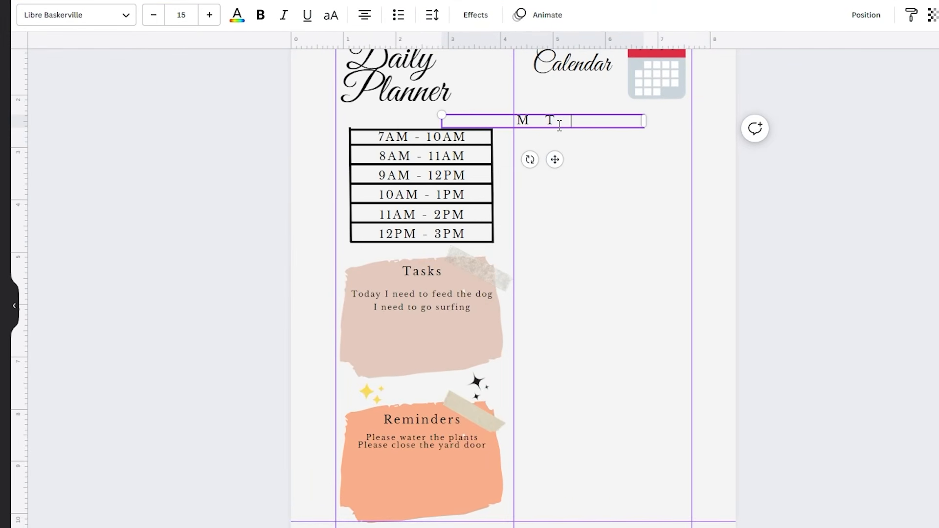
pyautogui.write('   T   W  T   F   S  S')
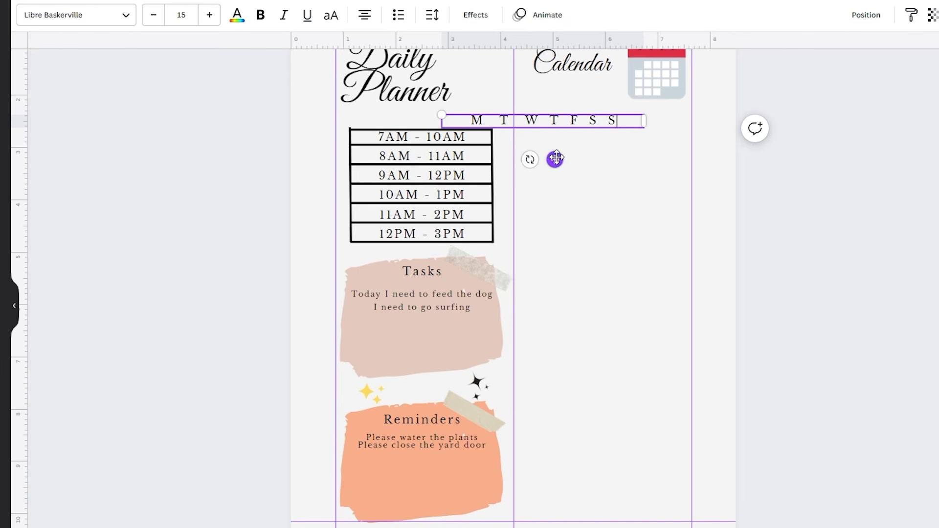
pyautogui.moveTo(556, 157); pyautogui.dragTo(613, 162)
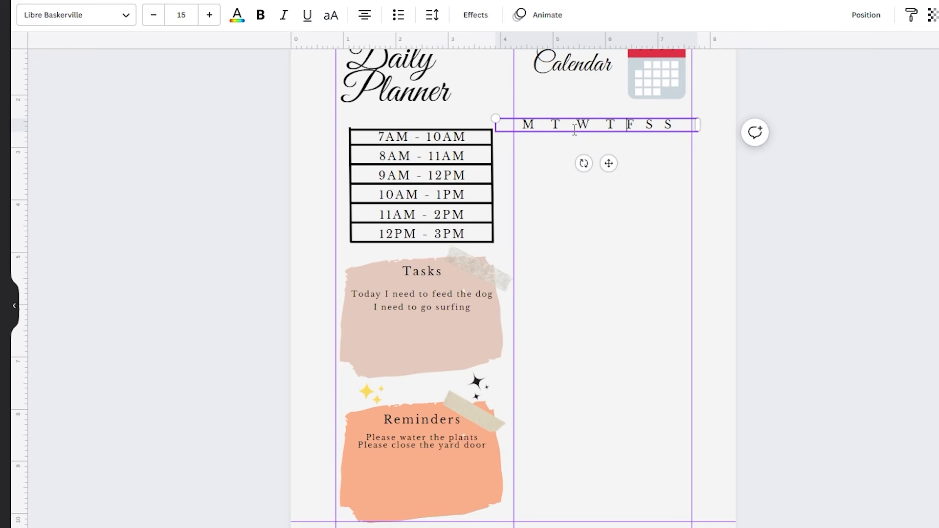
pyautogui.press('Right')
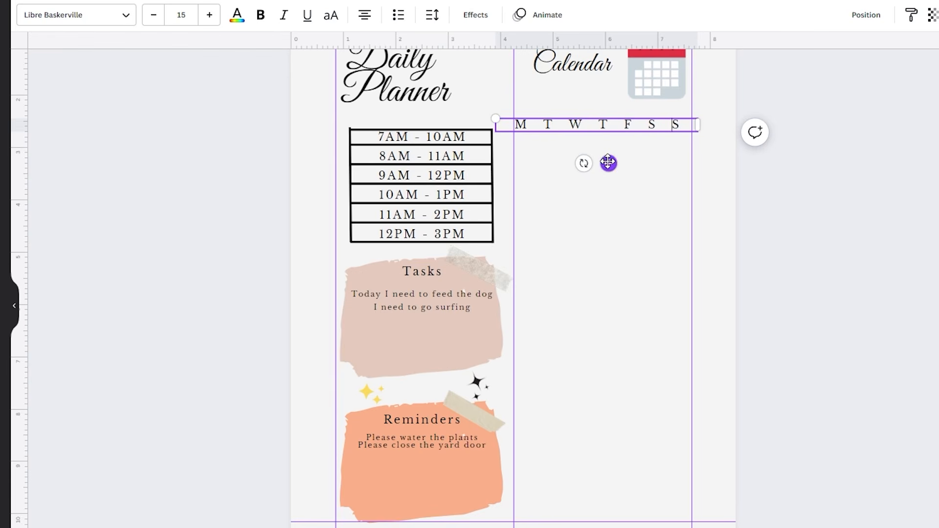
pyautogui.click(879, 161)
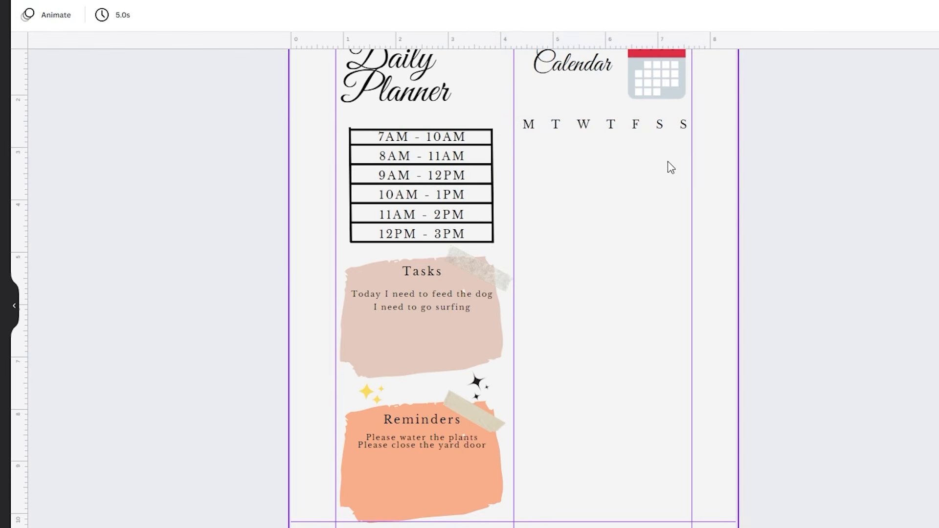
pyautogui.click(493, 201)
pyautogui.hotkey('ctrl', 'd')
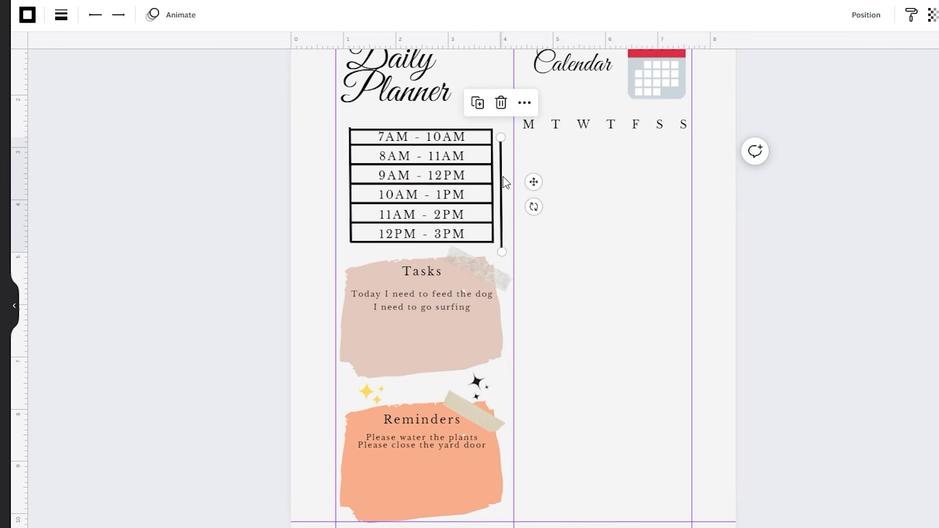
pyautogui.press('Delete')
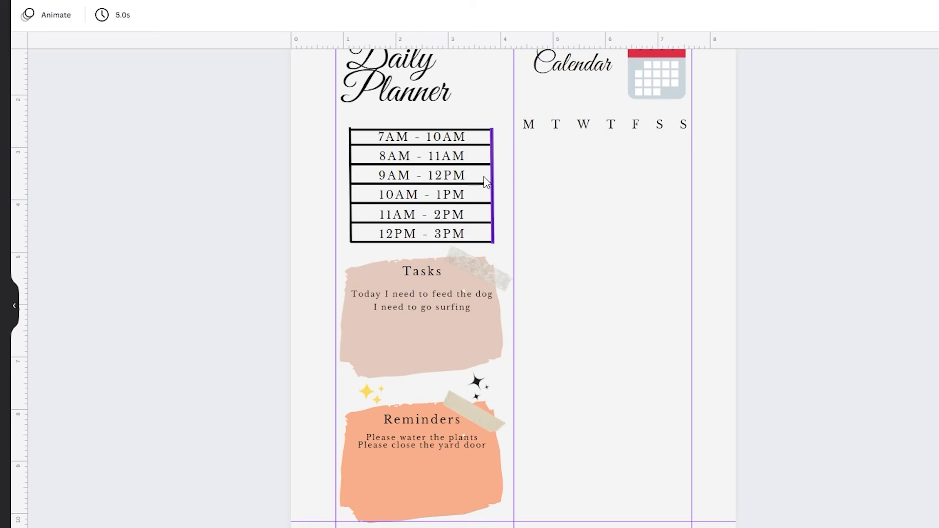
# Duplicate the time table's right border line between the M and first T, and make the copy dotted with line weight 2
pyautogui.click(493, 180)
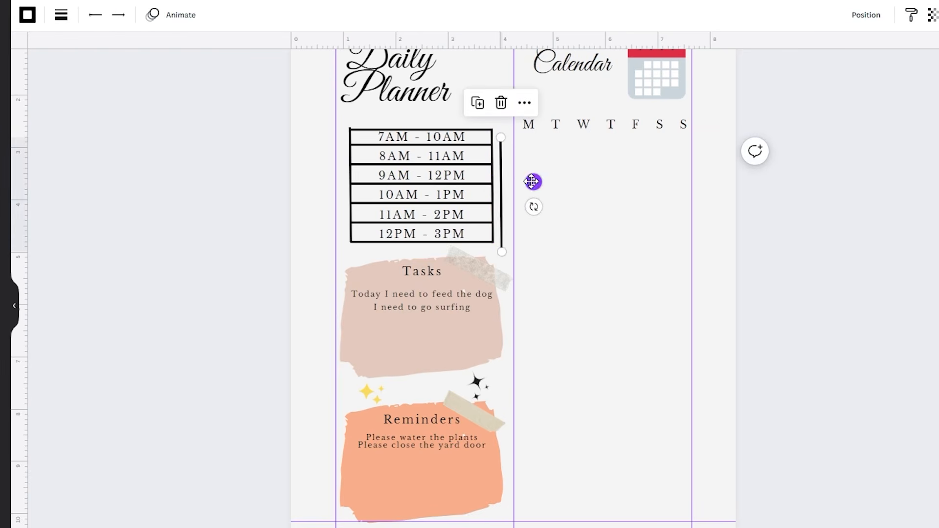
pyautogui.moveTo(532, 181); pyautogui.dragTo(581, 202)
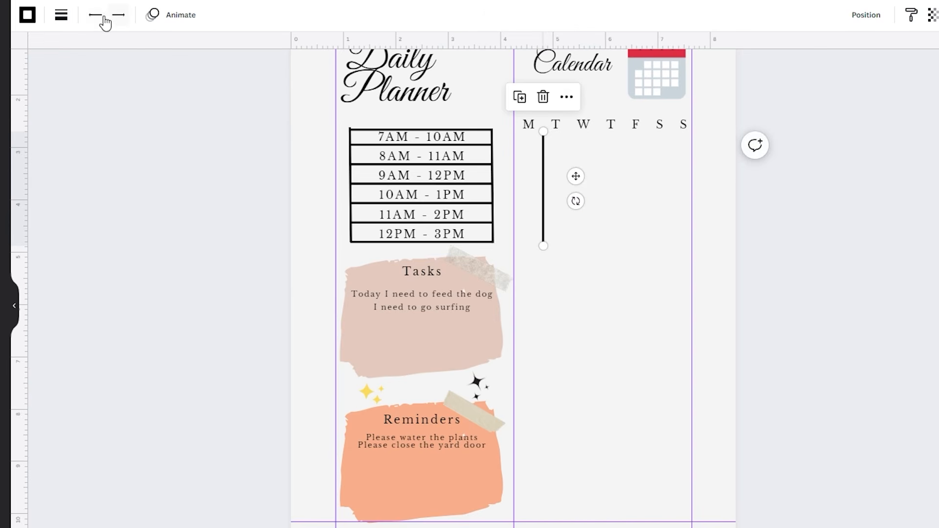
pyautogui.click(61, 16)
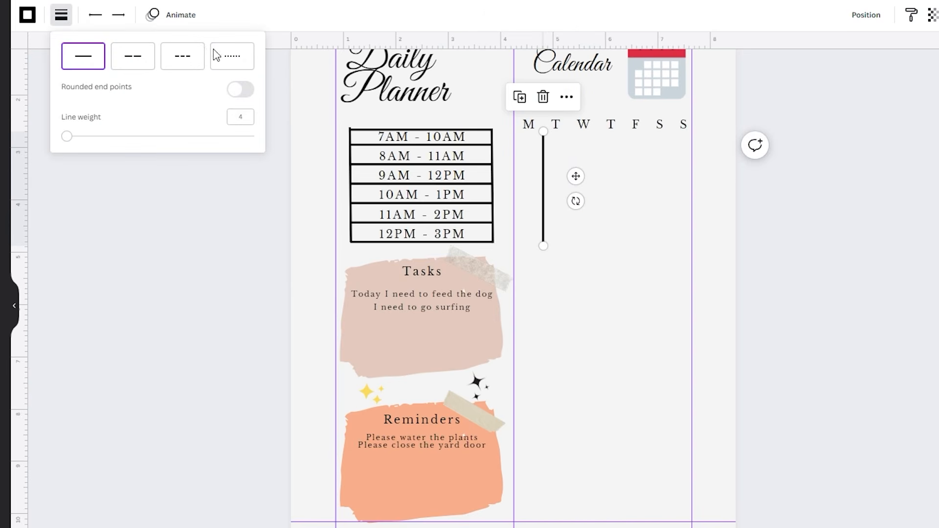
pyautogui.click(227, 56)
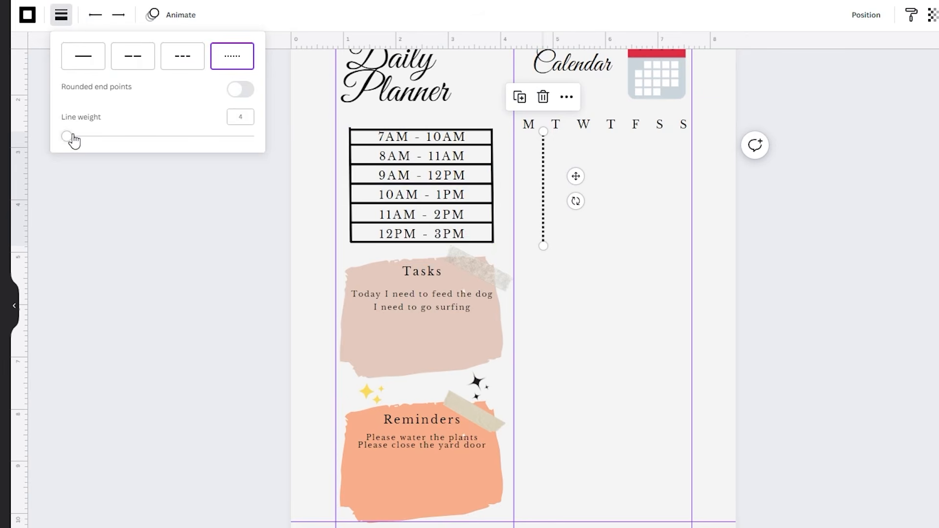
pyautogui.moveTo(73, 142)
pyautogui.mouseDown()
pyautogui.moveTo(222, 146)
pyautogui.moveTo(61, 136)
pyautogui.moveTo(76, 147)
pyautogui.moveTo(61, 147)
pyautogui.mouseUp()
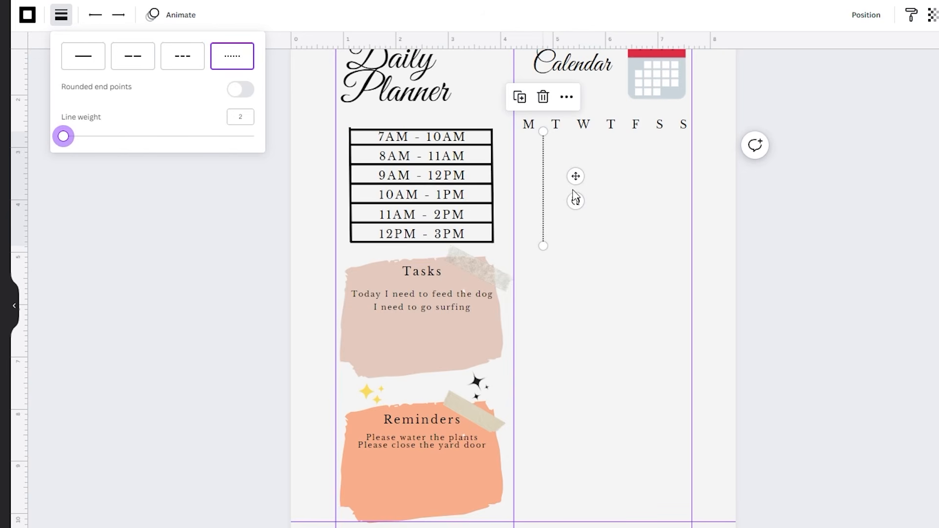
# Extend the dotted line from the weekday row down to the Reminders note's level and duplicate it twice as separators before W and the second T
pyautogui.moveTo(576, 176); pyautogui.dragTo(575, 170)
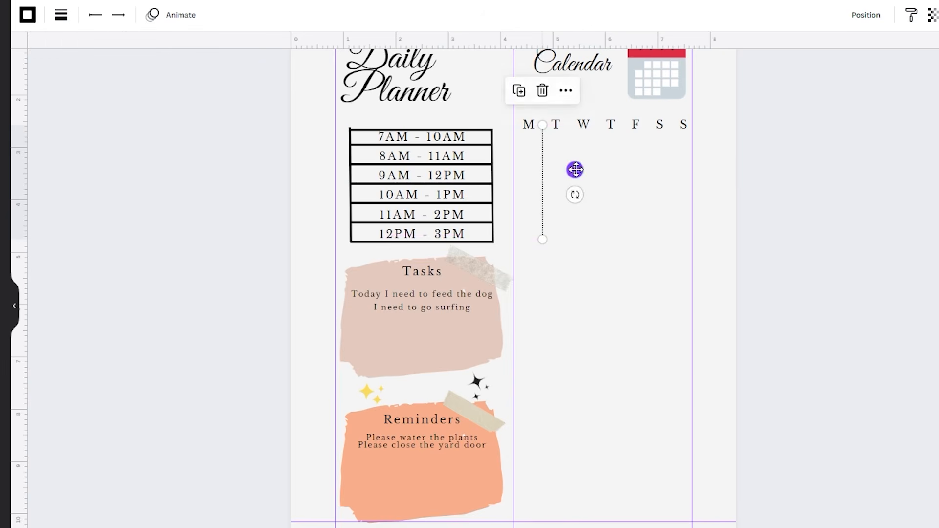
pyautogui.moveTo(546, 237); pyautogui.dragTo(545, 414)
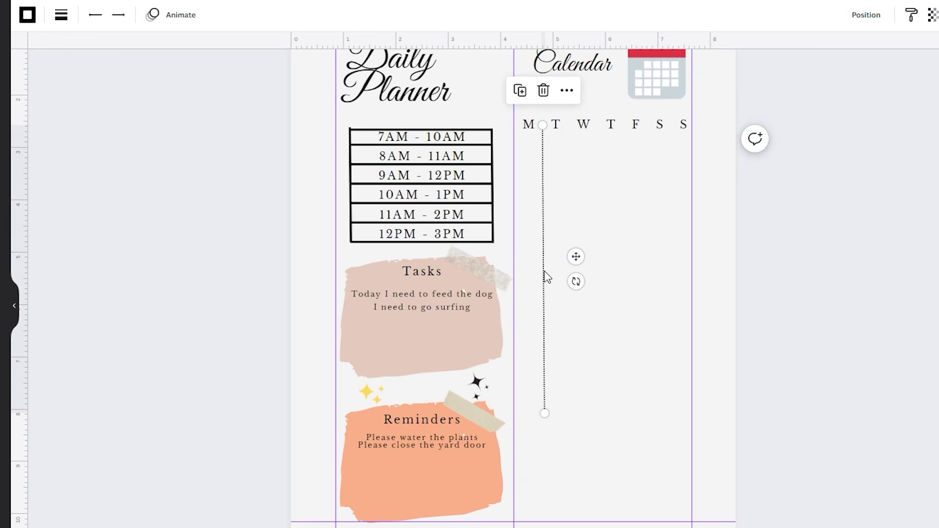
pyautogui.hotkey('ctrl', 'd')
pyautogui.moveTo(586, 264); pyautogui.dragTo(623, 255)
pyautogui.hotkey('ctrl', 'd')
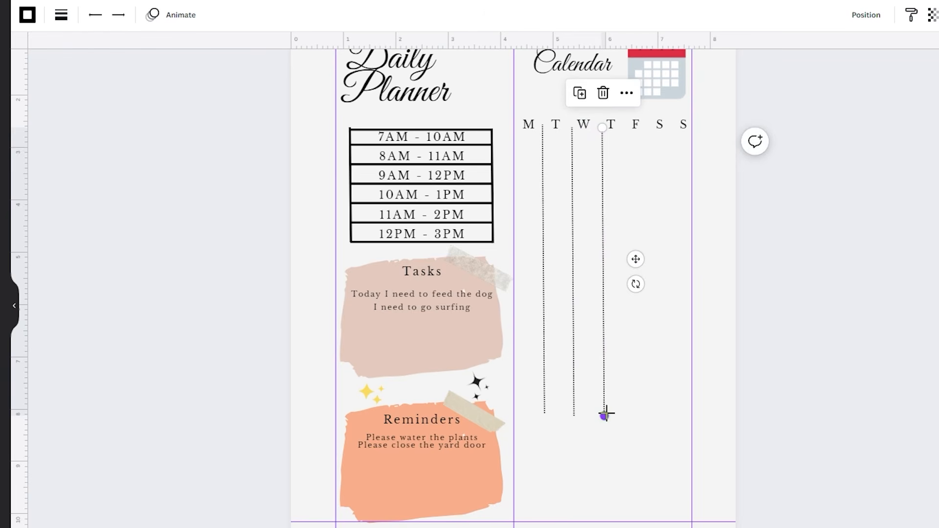
pyautogui.moveTo(605, 416); pyautogui.dragTo(602, 415)
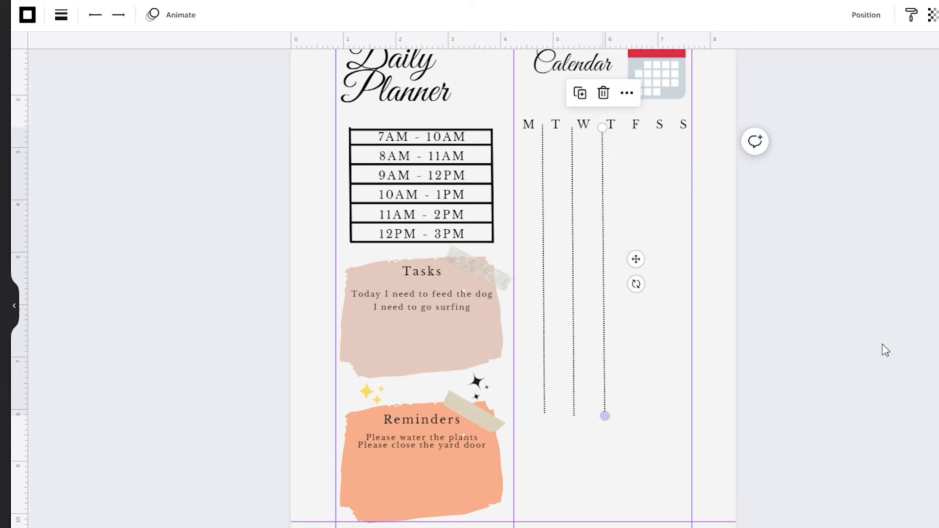
pyautogui.click(674, 242)
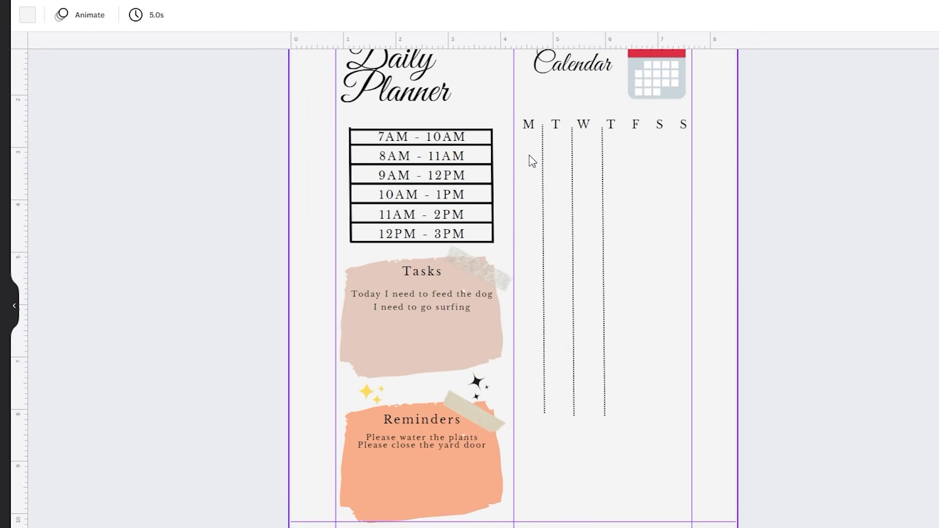
# Duplicate the "Today I need to feed the dog" text and place the copy below the weekday letters
pyautogui.scroll(5, 533, 160)
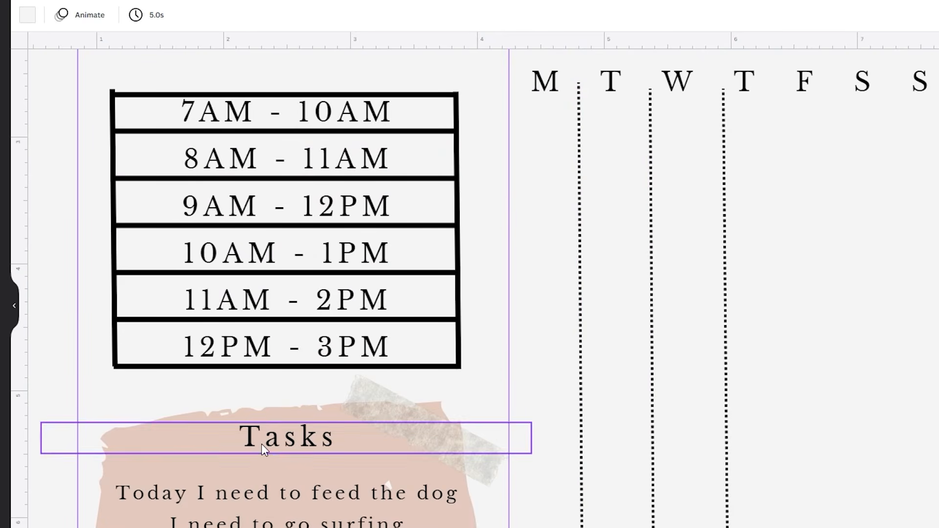
pyautogui.click(271, 496)
pyautogui.hotkey('ctrl', 'd')
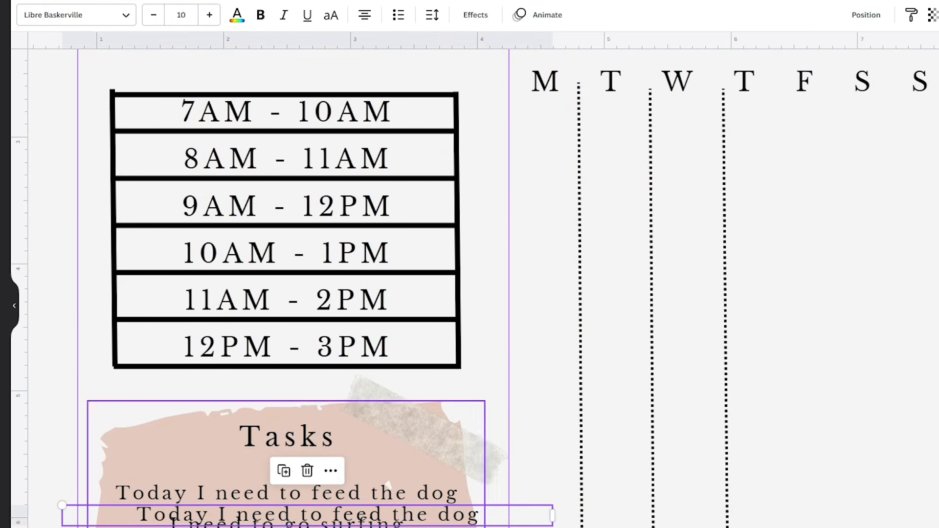
pyautogui.moveTo(440, 518); pyautogui.dragTo(714, 149)
# Replace the copied task text with "Doctor"
pyautogui.doubleClick(744, 146)
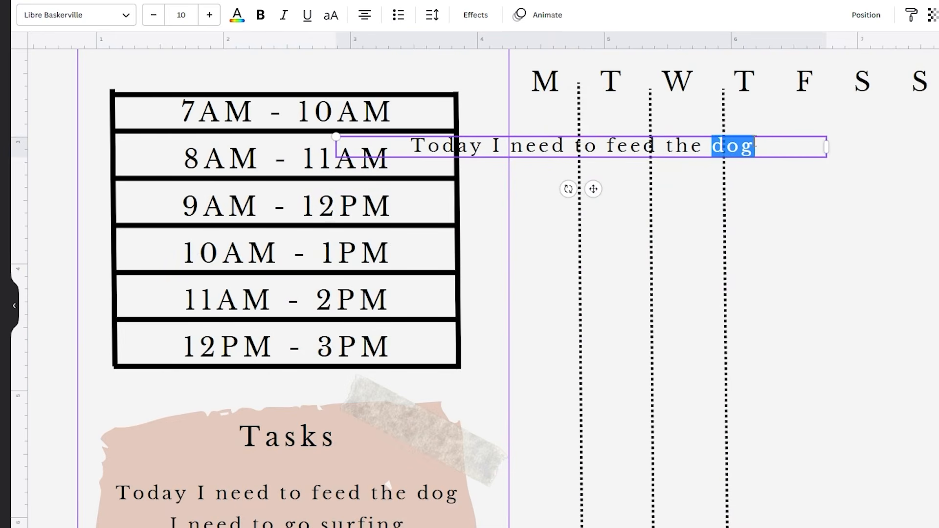
pyautogui.press('BackSpace')
pyautogui.press('BackSpace')
pyautogui.press('BackSpace')
pyautogui.press('BackSpace')
pyautogui.press('BackSpace')
pyautogui.press('BackSpace')
pyautogui.press('BackSpace')
pyautogui.press('BackSpace')
pyautogui.press('BackSpace')
pyautogui.press('BackSpace')
pyautogui.press('BackSpace')
pyautogui.press('BackSpace')
pyautogui.press('BackSpace')
pyautogui.press('BackSpace')
pyautogui.press('BackSpace')
pyautogui.press('BackSpace')
pyautogui.press('BackSpace')
pyautogui.press('BackSpace')
pyautogui.press('BackSpace')
pyautogui.press('BackSpace')
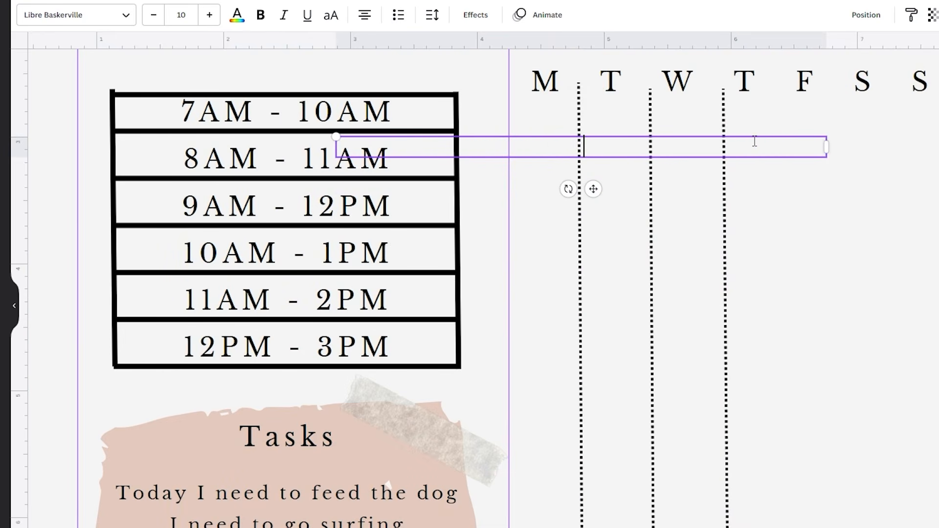
pyautogui.write('Doctor')
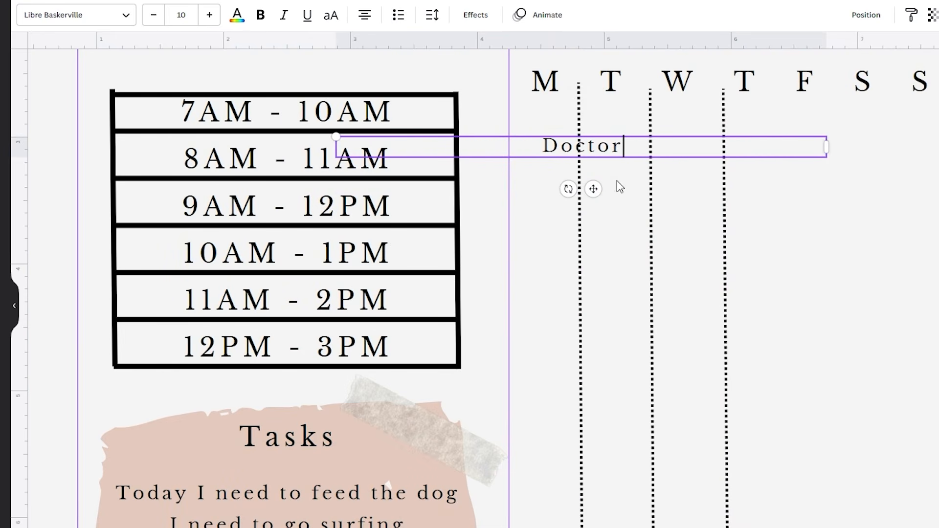
# Reduce the "Doctor" text to font size 4 and place it under the M column
pyautogui.click(152, 27)
pyautogui.click(151, 28)
pyautogui.click(151, 28)
pyautogui.click(151, 28)
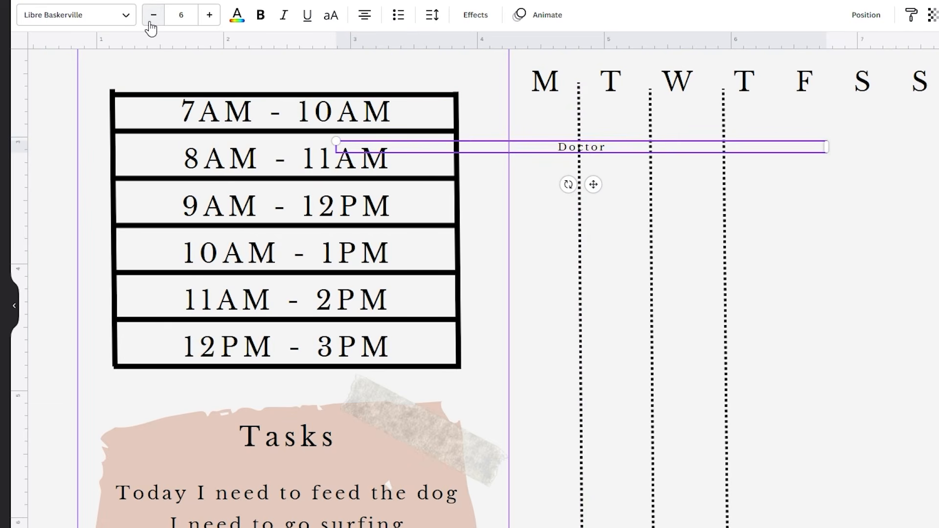
pyautogui.click(151, 27)
pyautogui.click(151, 27)
pyautogui.moveTo(594, 184); pyautogui.dragTo(559, 167)
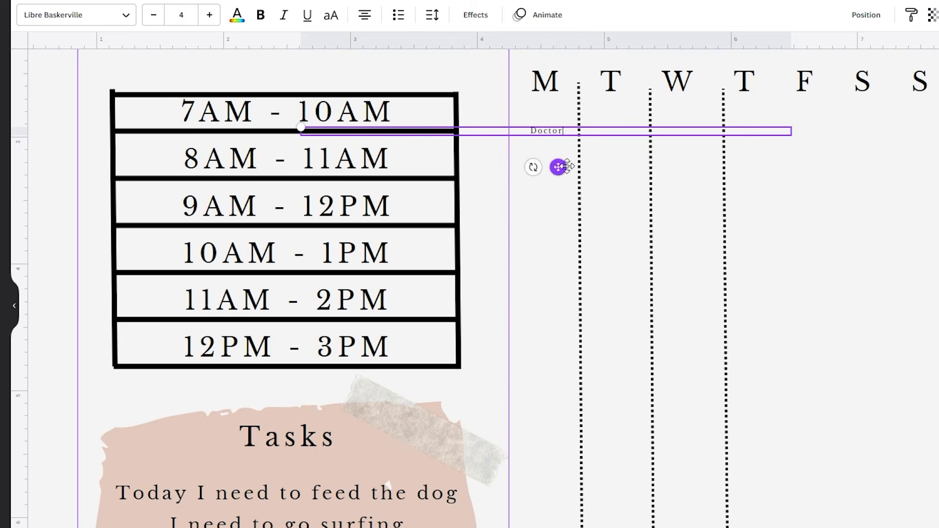
# Duplicate the "Doctor" entry into the first T column, change its text to "Therapist" and align it level with "Doctor"
pyautogui.click(632, 171)
pyautogui.click(559, 129)
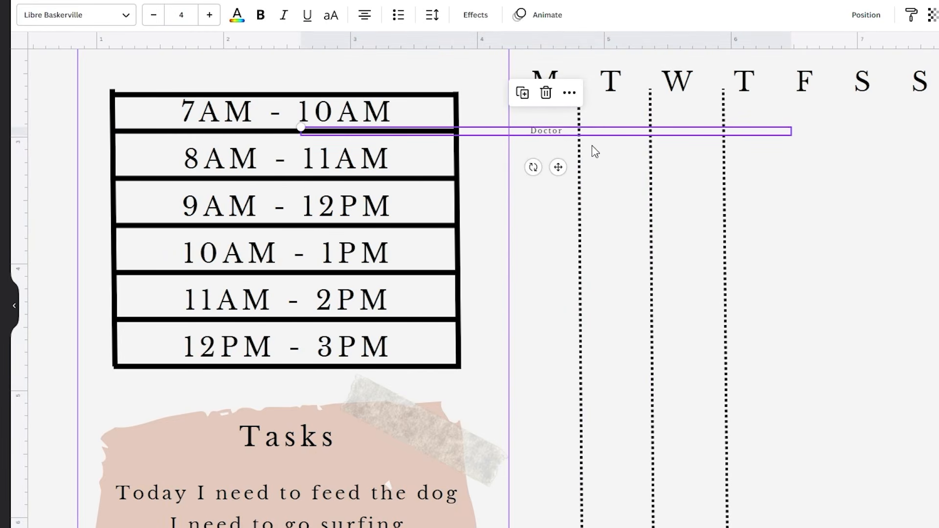
pyautogui.hotkey('ctrl', 'd')
pyautogui.moveTo(579, 189); pyautogui.dragTo(625, 164)
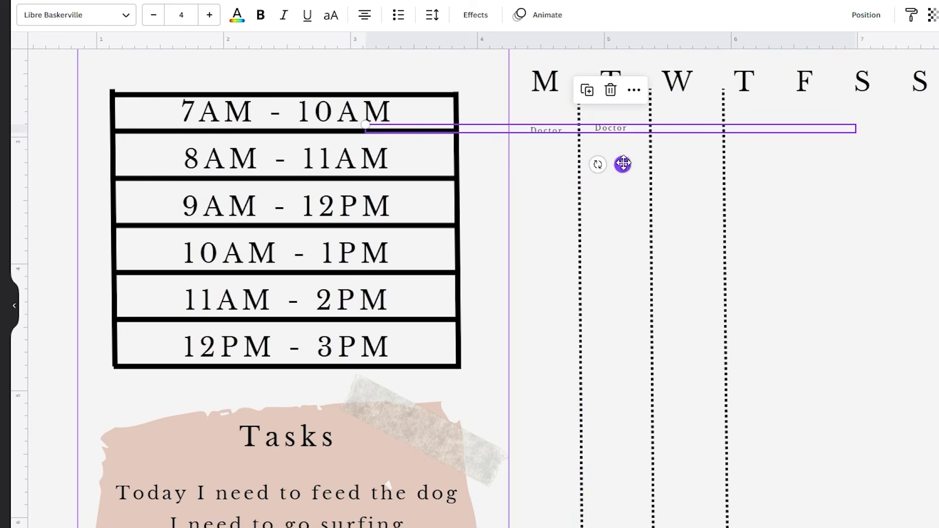
pyautogui.doubleClick(630, 128)
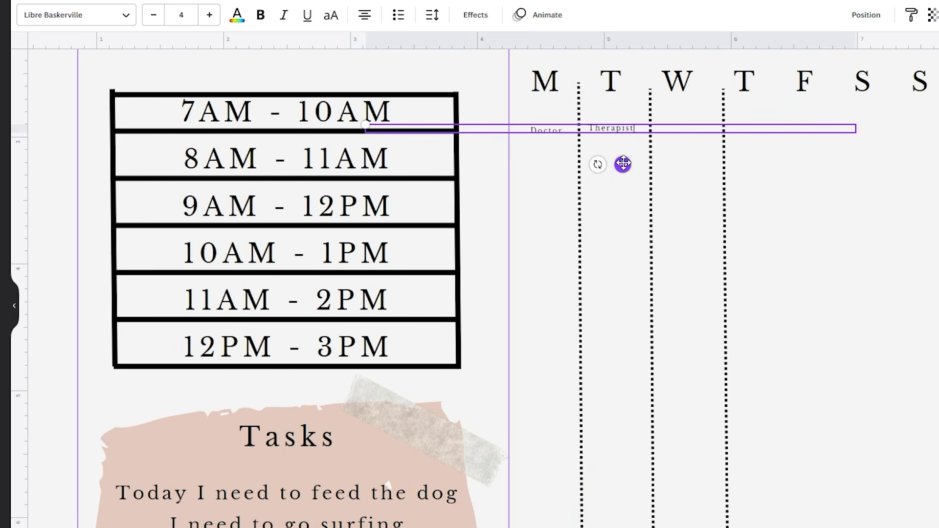
pyautogui.moveTo(623, 165)
pyautogui.mouseDown()
pyautogui.moveTo(631, 157)
pyautogui.moveTo(629, 166)
pyautogui.mouseUp()
pyautogui.click(643, 167)
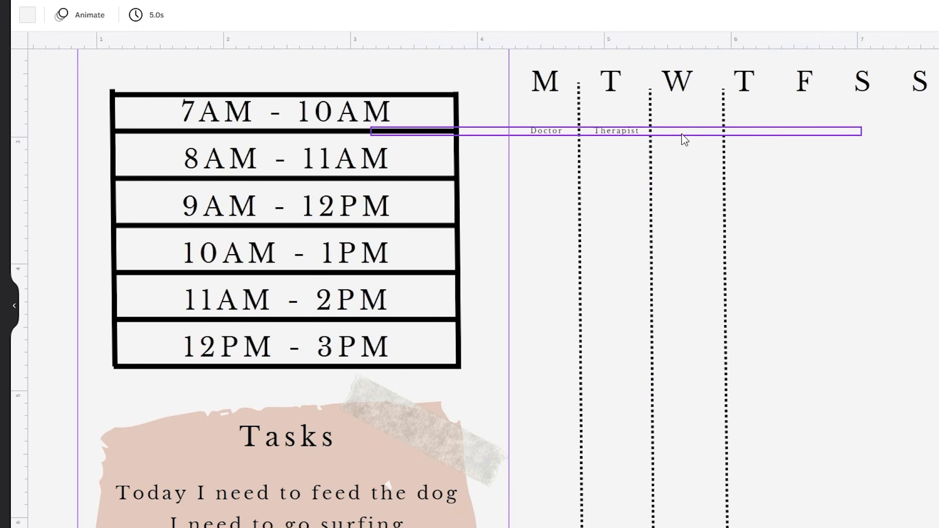
# Add another copy of the "Doctor" entry under the W column and change its text to "Meeting"
pyautogui.hotkey('ctrl', 'v')
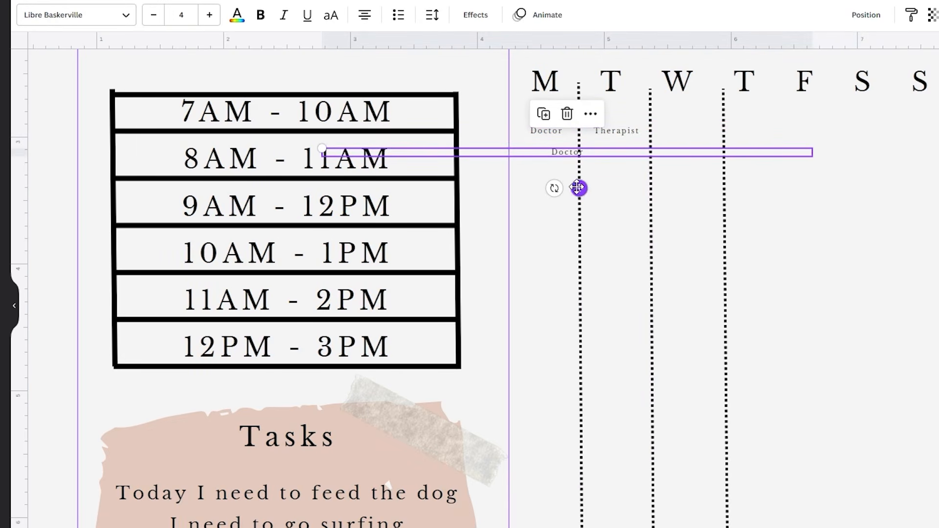
pyautogui.moveTo(578, 189); pyautogui.dragTo(695, 166)
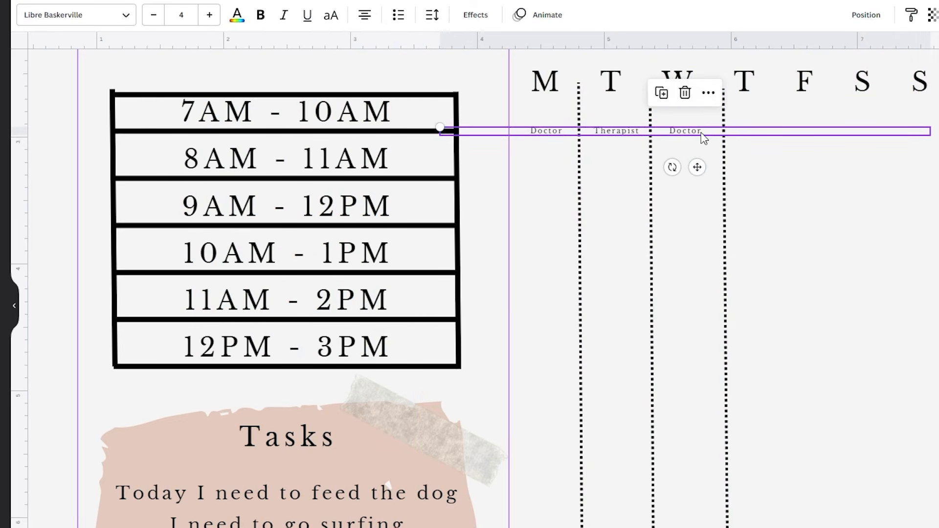
pyautogui.doubleClick(702, 132)
pyautogui.write('W')
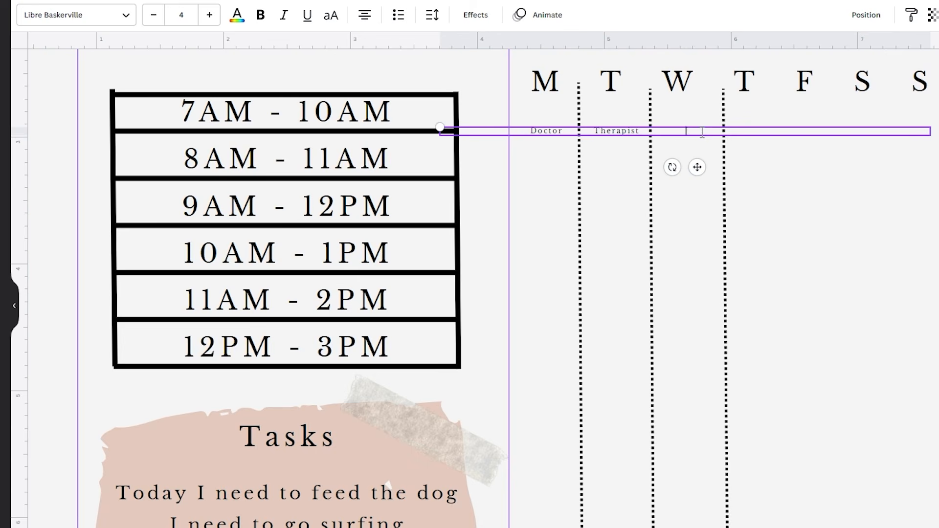
pyautogui.click(671, 171)
pyautogui.scroll(-3, 672, 172)
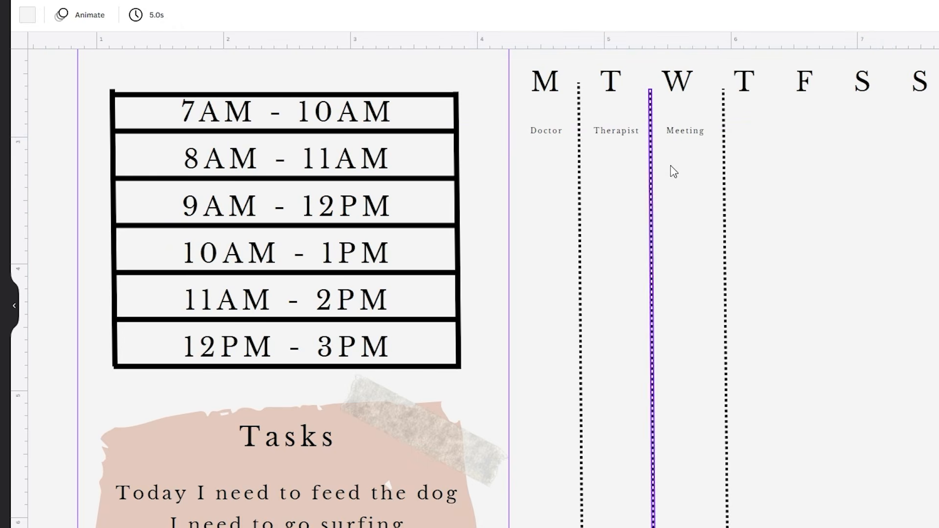
# Duplicate the dotted vertical separator for the remaining weekday columns, placing the copies after the second T, F and first S columns
pyautogui.scroll(-2, 674, 172)
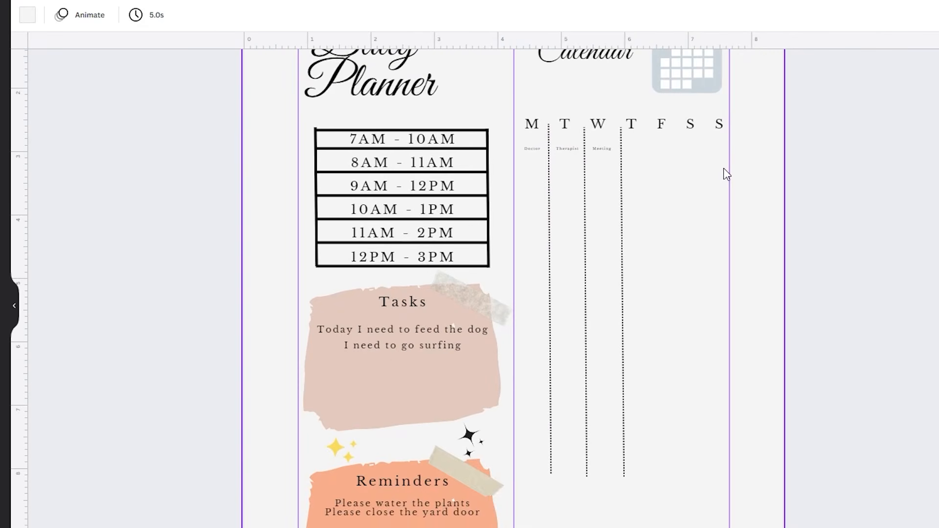
pyautogui.scroll(-2, 783, 174)
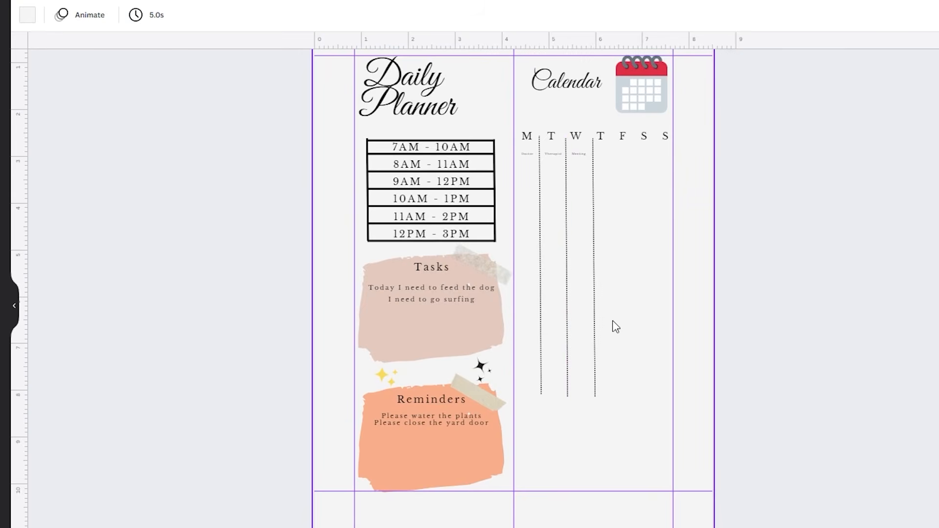
pyautogui.scroll(-1, 610, 324)
pyautogui.scroll(3, 610, 304)
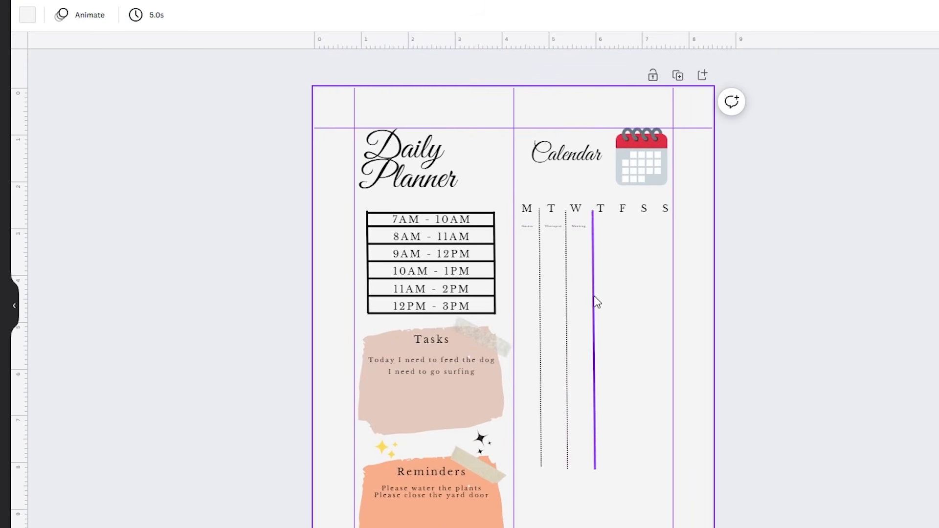
pyautogui.click(594, 298)
pyautogui.moveTo(625, 327); pyautogui.dragTo(650, 329)
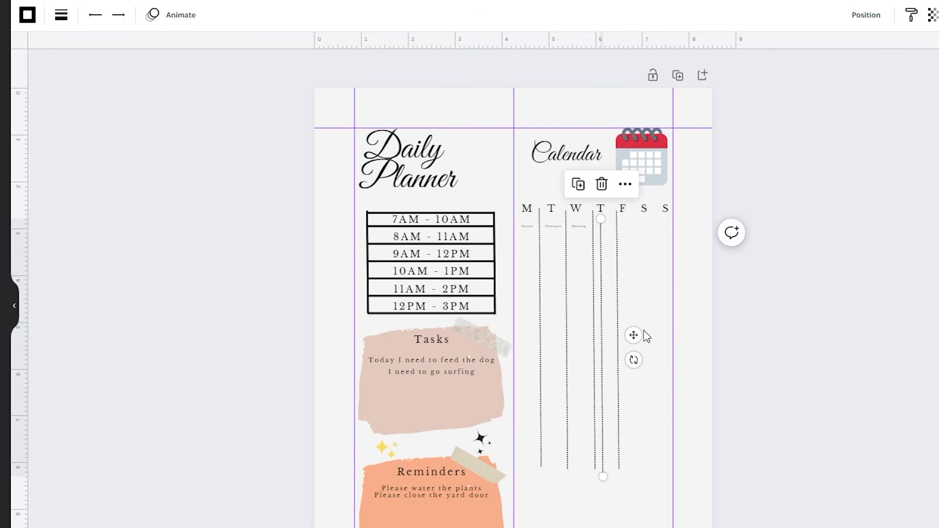
pyautogui.moveTo(634, 333); pyautogui.dragTo(672, 334)
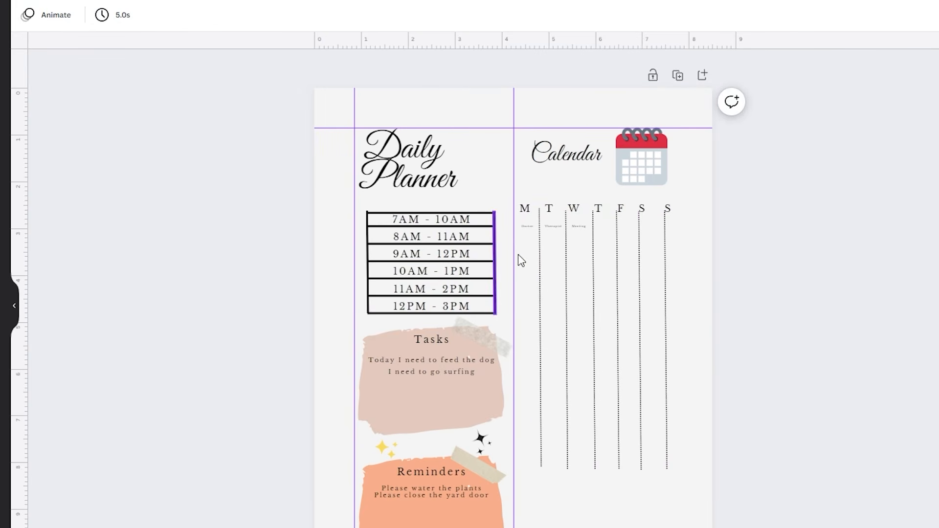
# Add another copy of the dotted line, rotate it horizontal and place it along the lower ends of the weekday separators
pyautogui.click(615, 412)
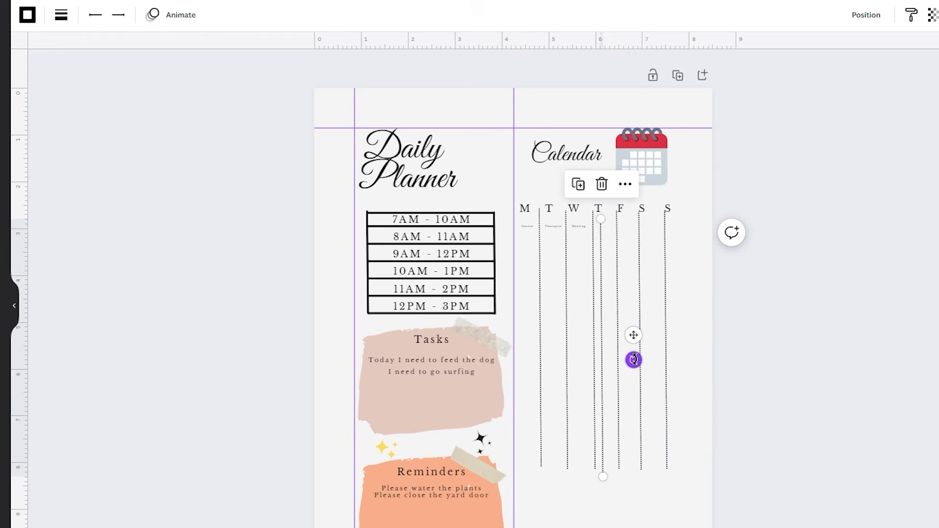
pyautogui.moveTo(634, 359); pyautogui.dragTo(598, 501)
pyautogui.click(877, 472)
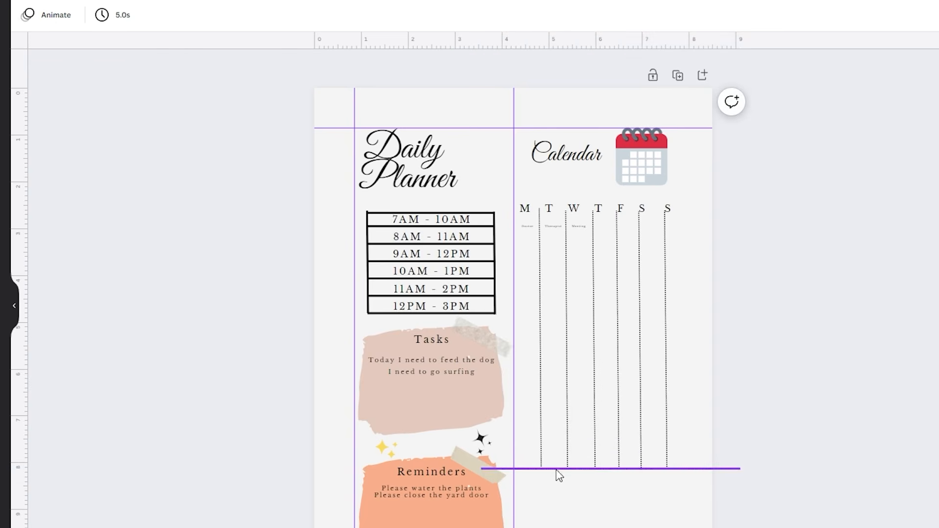
# Adjust the ends of the horizontal dotted line so it runs from the page's middle guide to the last separator
pyautogui.click(520, 471)
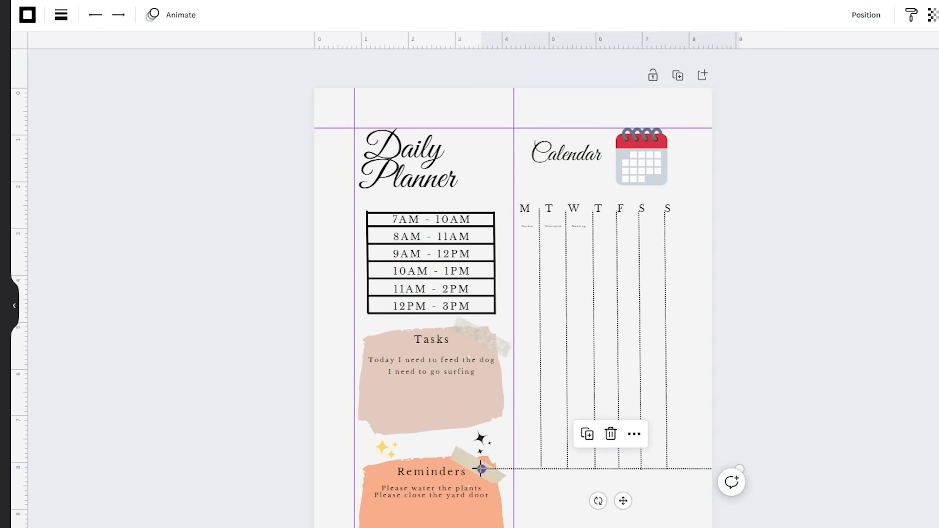
pyautogui.moveTo(520, 471); pyautogui.dragTo(538, 467)
pyautogui.click(774, 448)
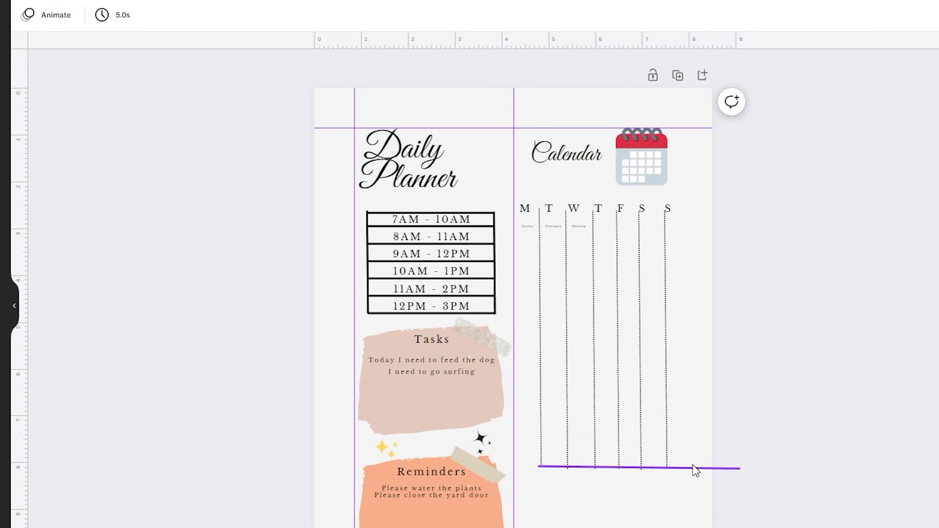
pyautogui.click(740, 468)
pyautogui.scroll(4, 743, 467)
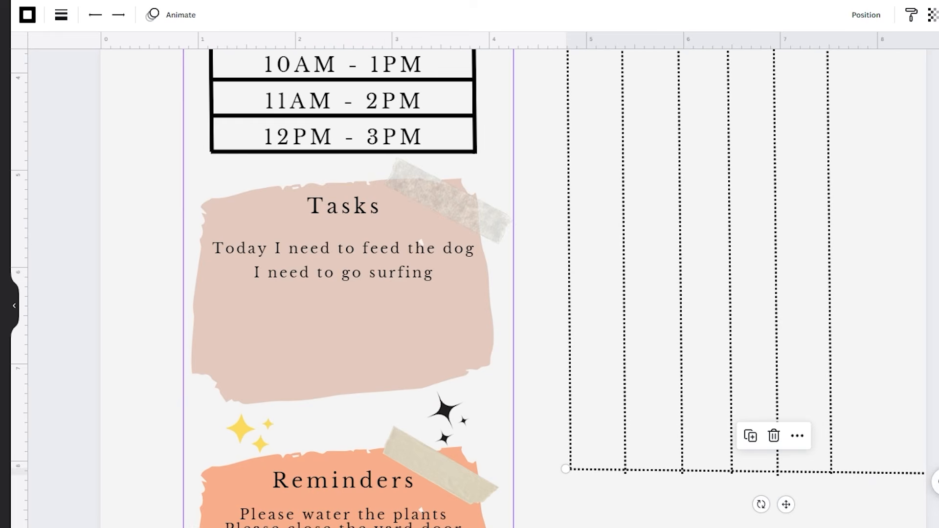
pyautogui.moveTo(934, 475); pyautogui.dragTo(832, 476)
pyautogui.scroll(-4, 897, 421)
pyautogui.click(898, 421)
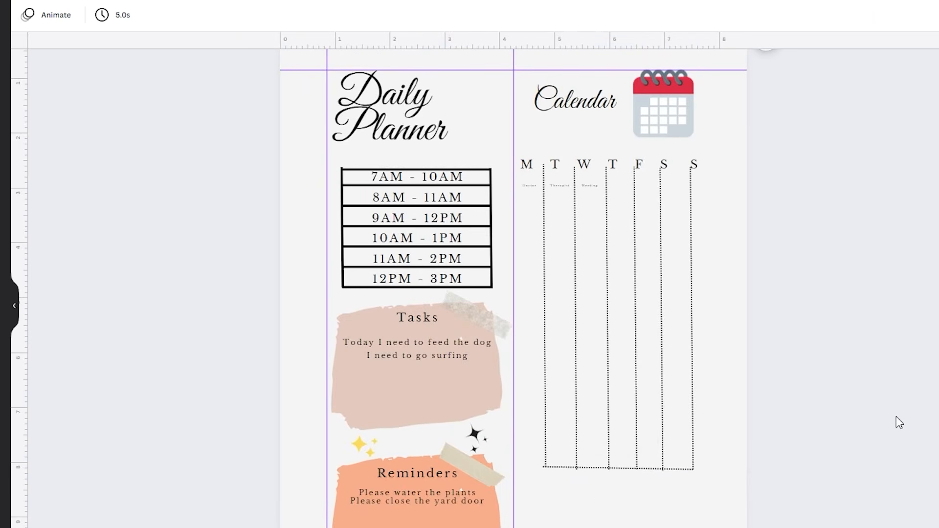
pyautogui.click(543, 467)
pyautogui.moveTo(542, 467); pyautogui.dragTo(515, 468)
pyautogui.click(724, 372)
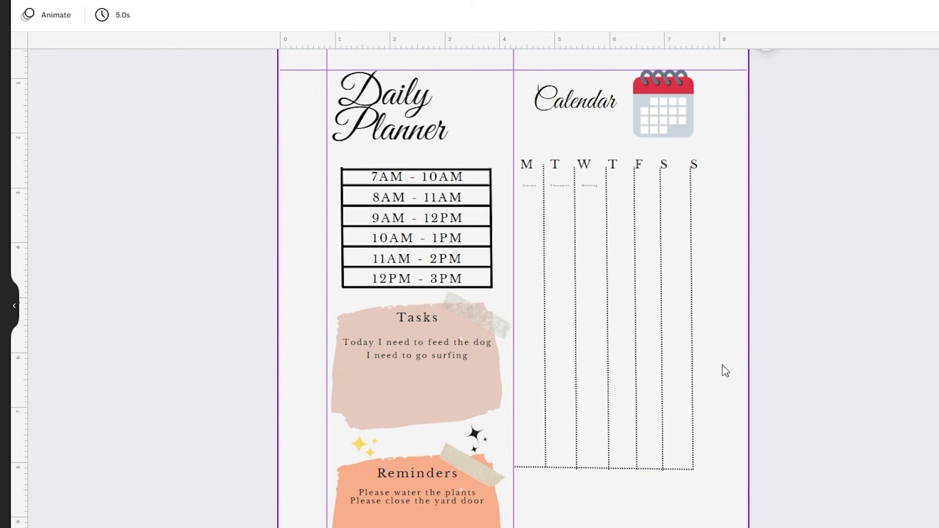
# Search the elements library for "flowers" and add the pink rose garland graphic to the page
pyautogui.scroll(1, 777, 323)
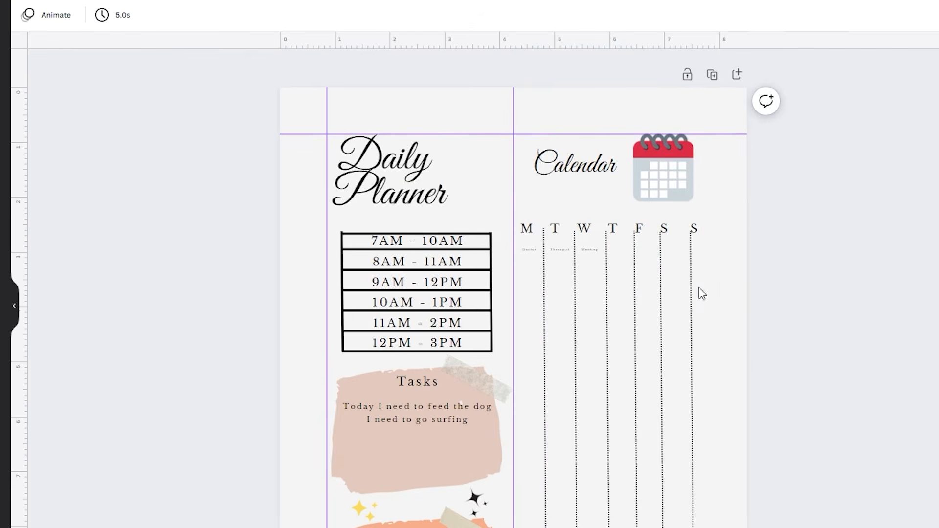
pyautogui.scroll(-3, 739, 234)
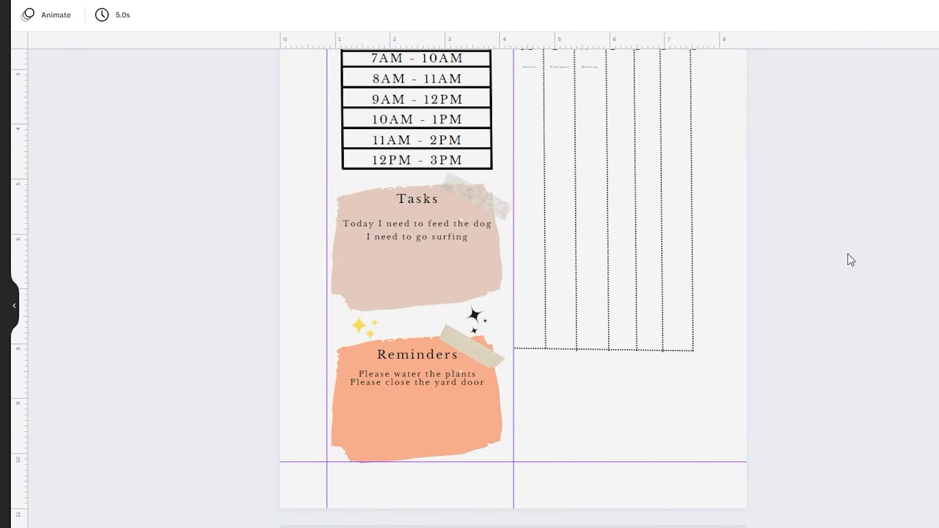
pyautogui.scroll(3, 848, 254)
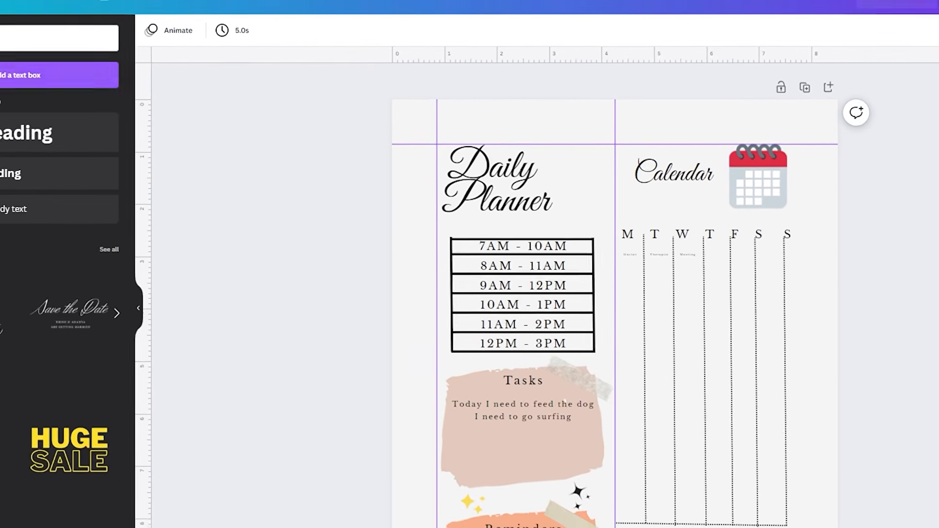
pyautogui.click(20, 33)
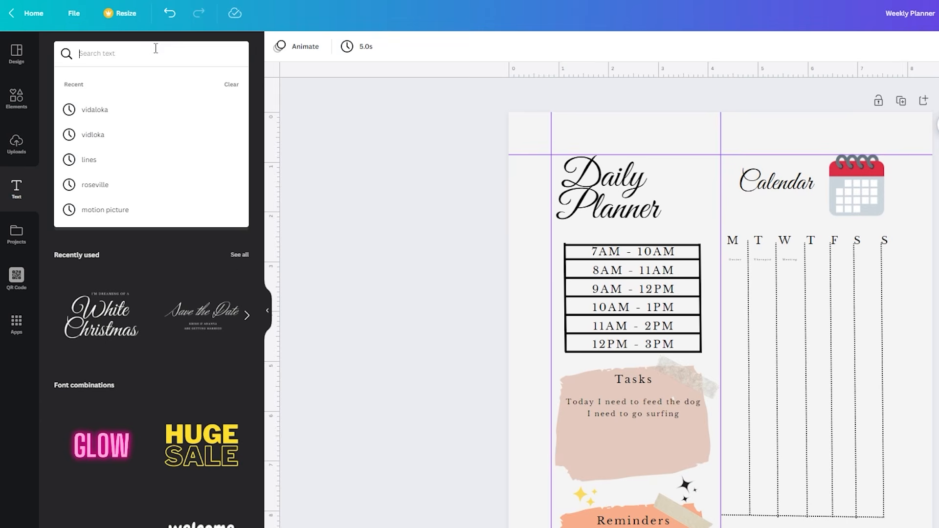
pyautogui.click(27, 102)
pyautogui.click(130, 54)
pyautogui.moveTo(130, 54); pyautogui.dragTo(63, 54)
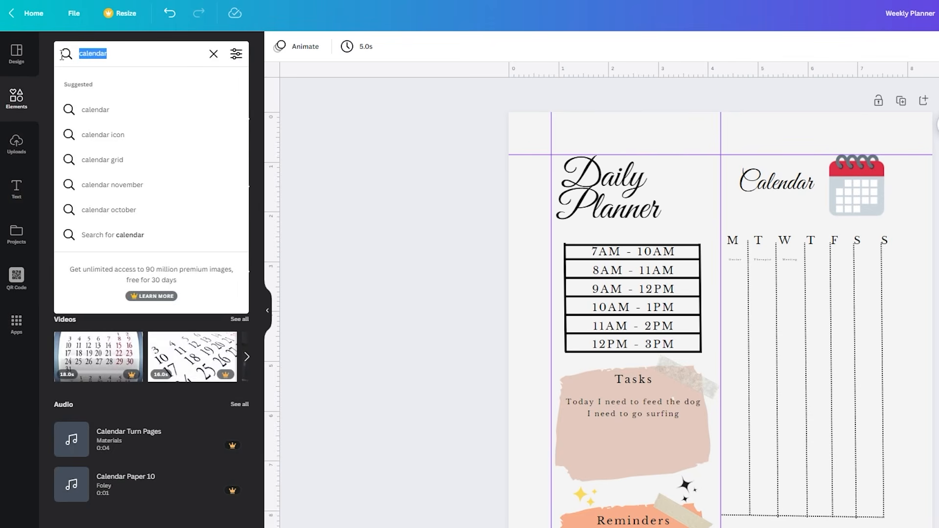
pyautogui.write('flowers')
pyautogui.press('Return')
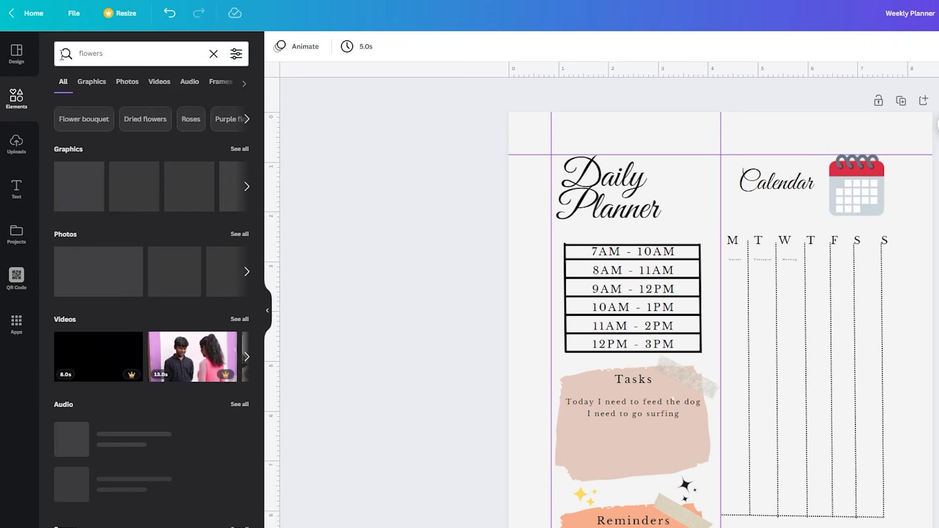
pyautogui.hscroll(3, 147, 202)
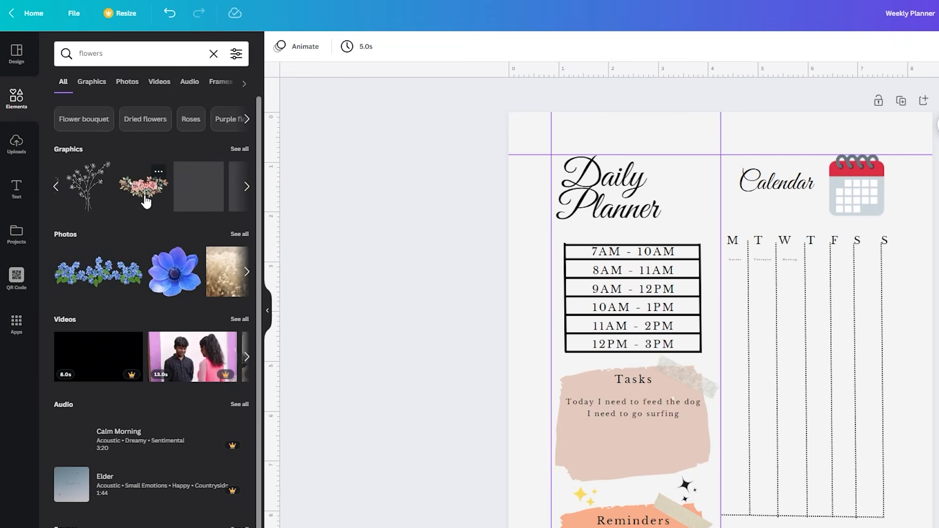
pyautogui.hscroll(-1, 146, 202)
pyautogui.click(165, 202)
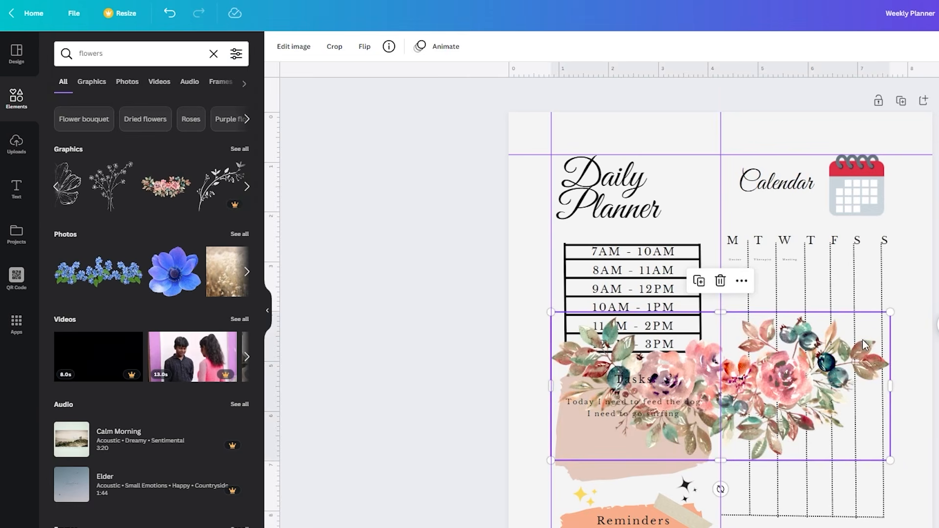
# Rotate the rose garland 180°, place it across the Daily Planner and Calendar headings, and make it semi-transparent
pyautogui.moveTo(712, 497); pyautogui.dragTo(699, 496)
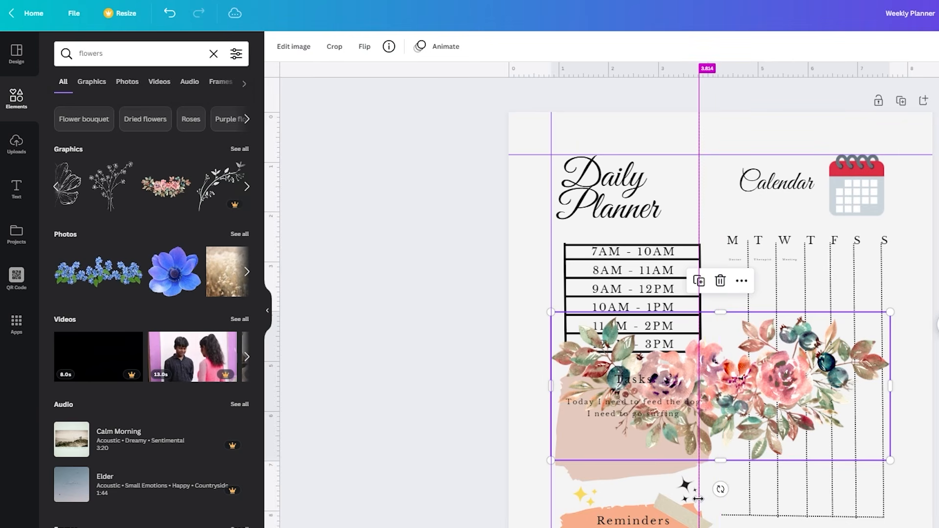
pyautogui.hotkey('ctrl', 'z')
pyautogui.moveTo(782, 416); pyautogui.dragTo(851, 407)
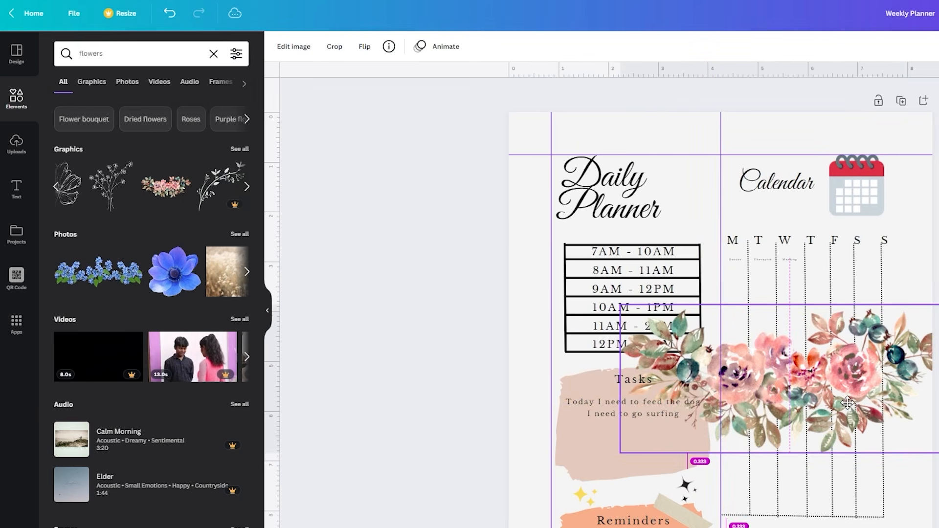
pyautogui.moveTo(790, 480); pyautogui.dragTo(790, 228)
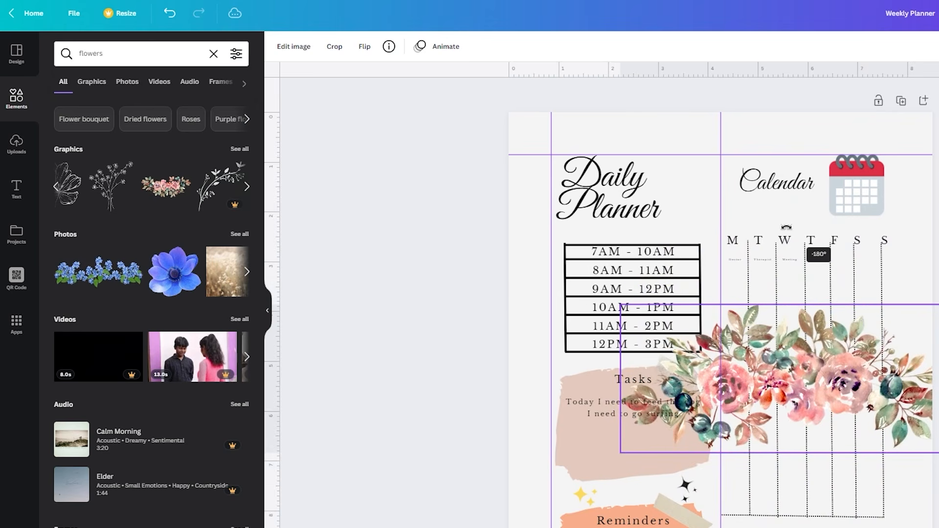
pyautogui.moveTo(776, 356); pyautogui.dragTo(720, 141)
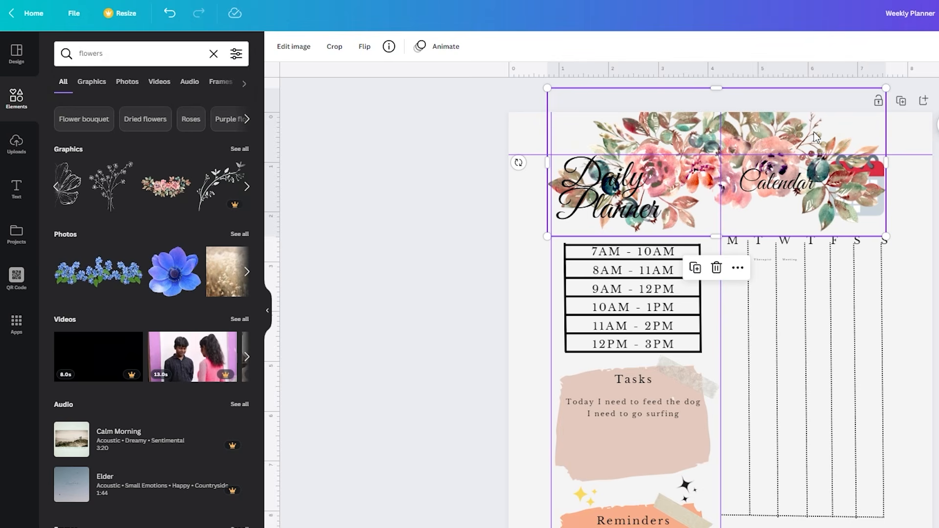
pyautogui.moveTo(938, 91); pyautogui.dragTo(915, 91)
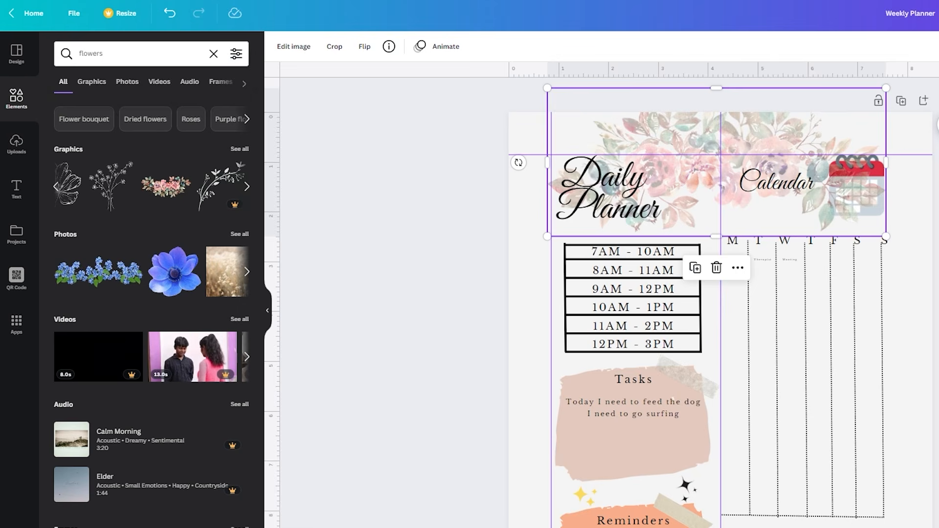
pyautogui.click(937, 186)
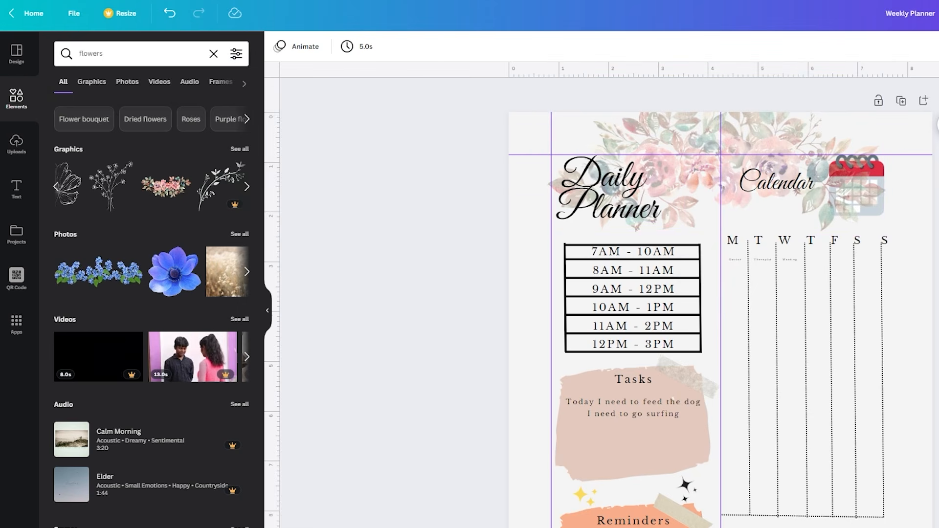
# Add the pink and orange bouquet graphic, scale it down and place it between the Tasks note and the weekday columns
pyautogui.scroll(-4, 728, 130)
pyautogui.scroll(1, 729, 131)
pyautogui.scroll(1, 520, 143)
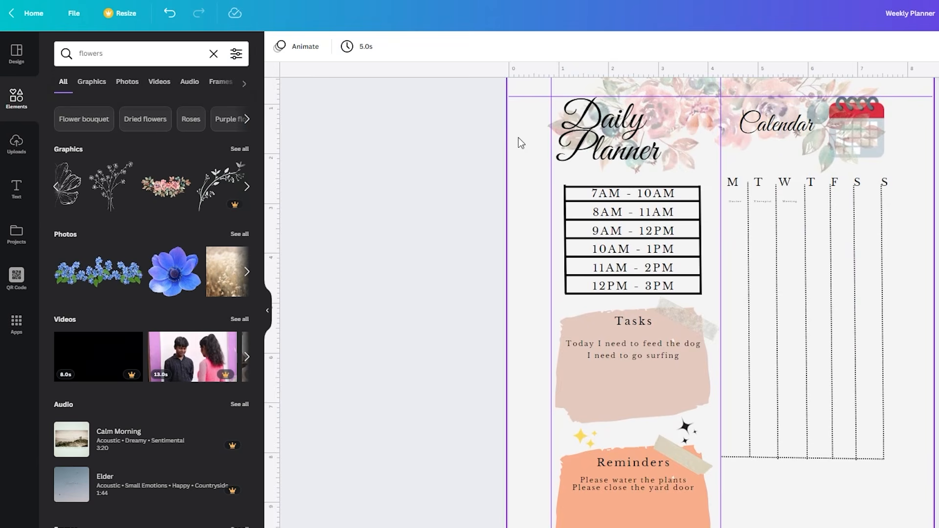
pyautogui.click(79, 186)
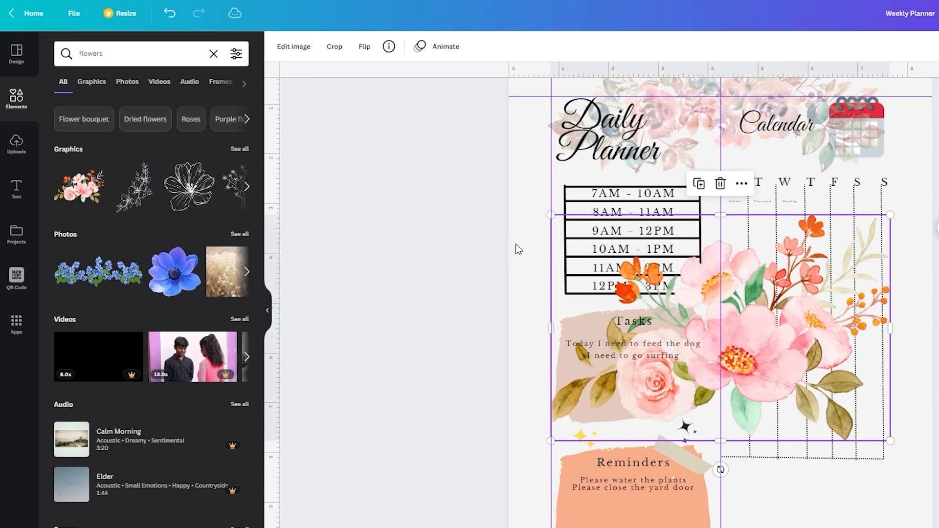
pyautogui.moveTo(793, 352); pyautogui.dragTo(830, 399)
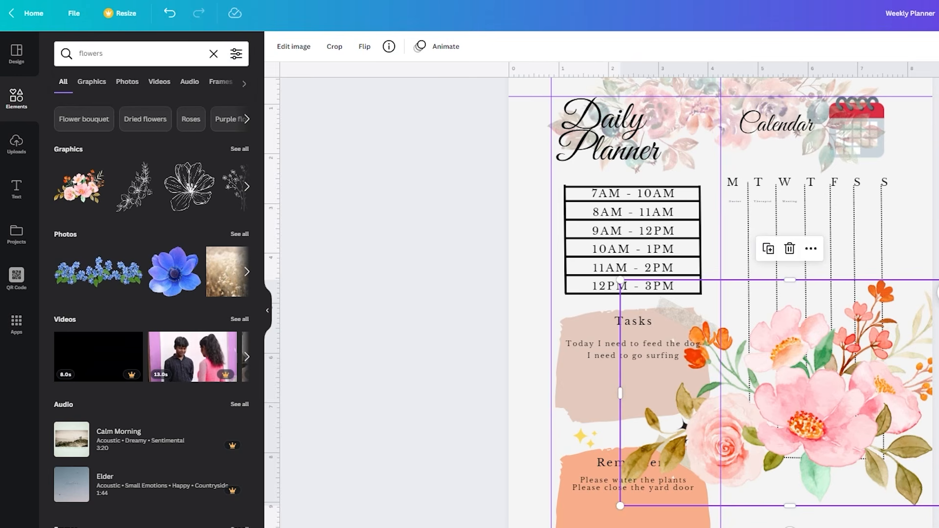
pyautogui.moveTo(937, 281); pyautogui.dragTo(822, 371)
pyautogui.moveTo(739, 447); pyautogui.dragTo(734, 321)
# Send the bouquet to the back of the page and make it semi-transparent
pyautogui.rightClick(734, 321)
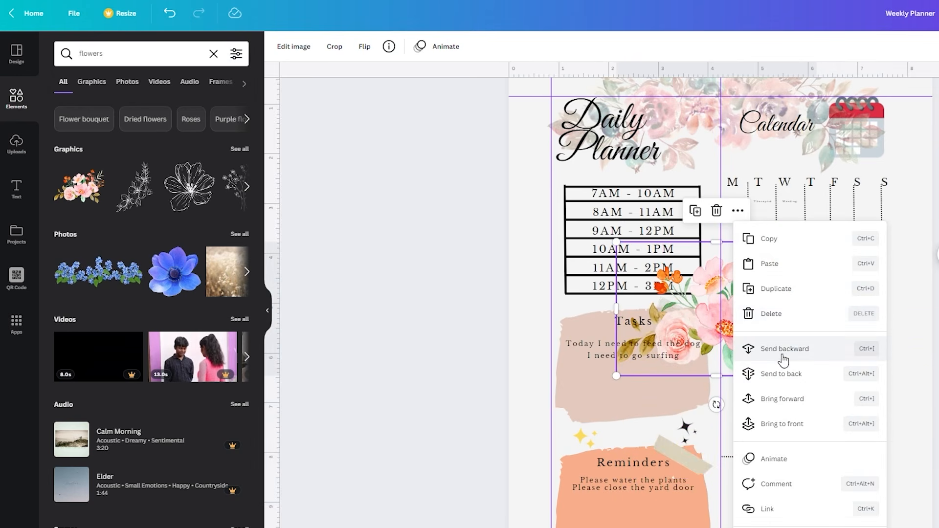
pyautogui.click(795, 374)
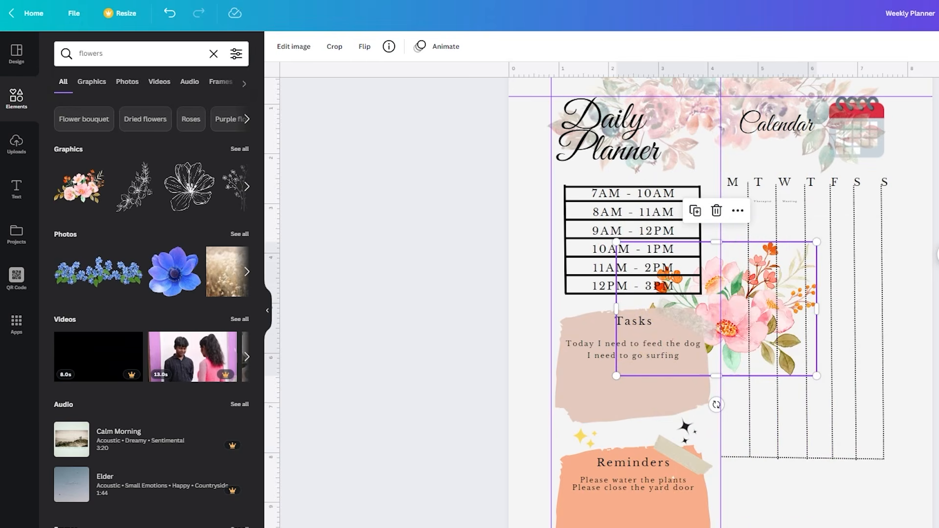
pyautogui.moveTo(938, 78); pyautogui.dragTo(924, 79)
pyautogui.click(936, 196)
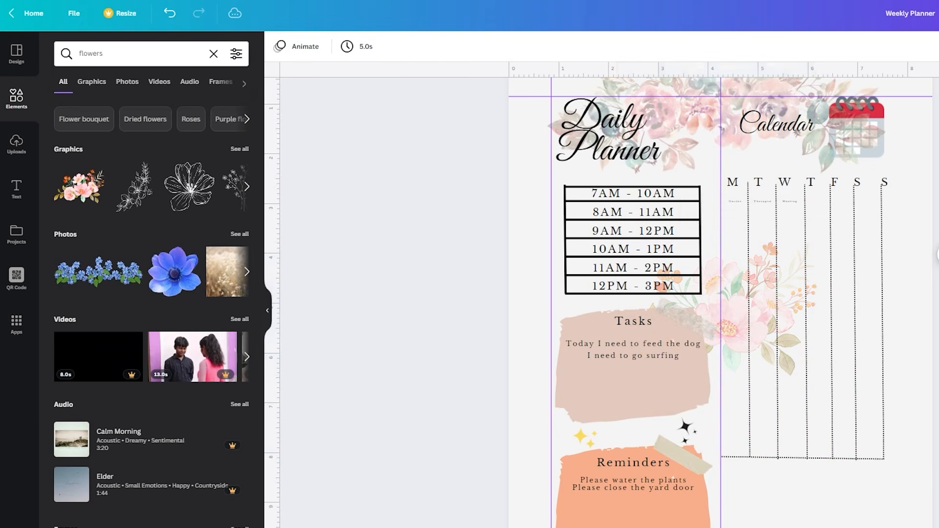
# Send the rose garland behind the headings one level backward
pyautogui.scroll(2, 817, 149)
pyautogui.click(691, 137)
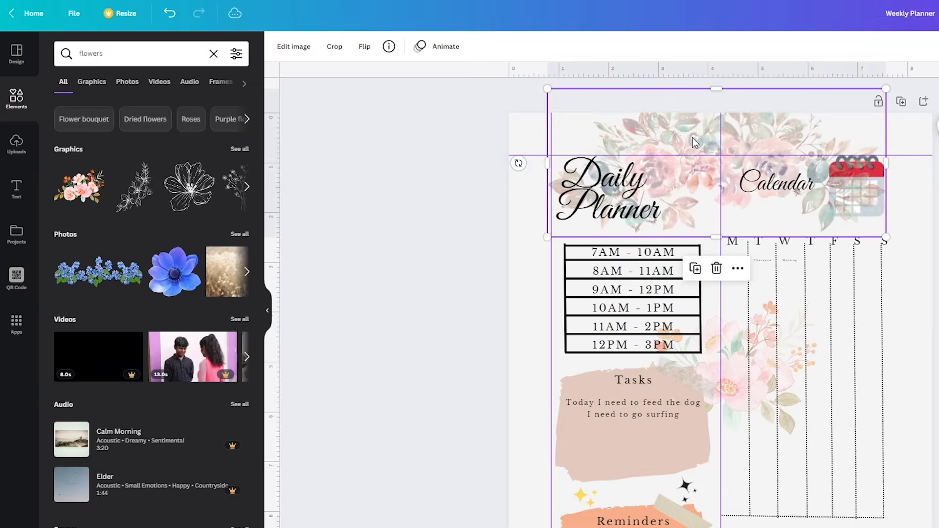
pyautogui.doubleClick(692, 137)
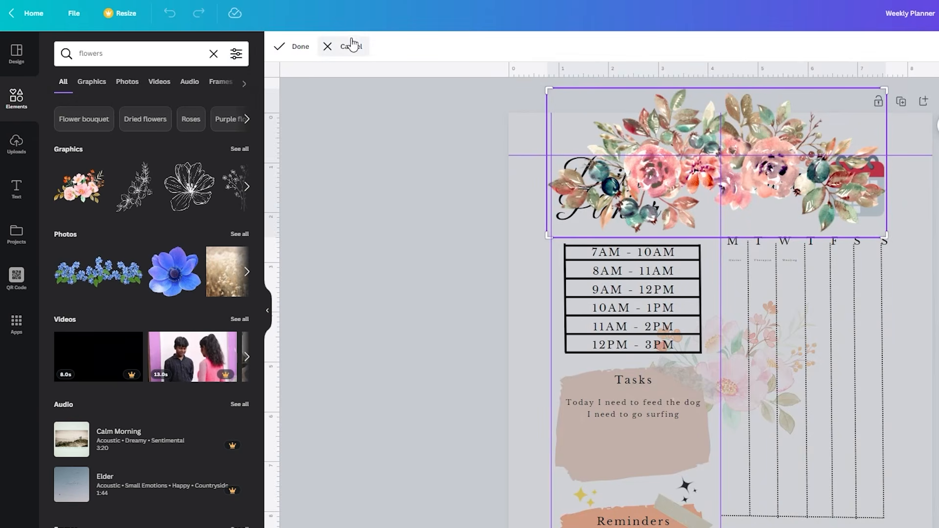
pyautogui.click(350, 46)
pyautogui.rightClick(702, 142)
pyautogui.click(778, 270)
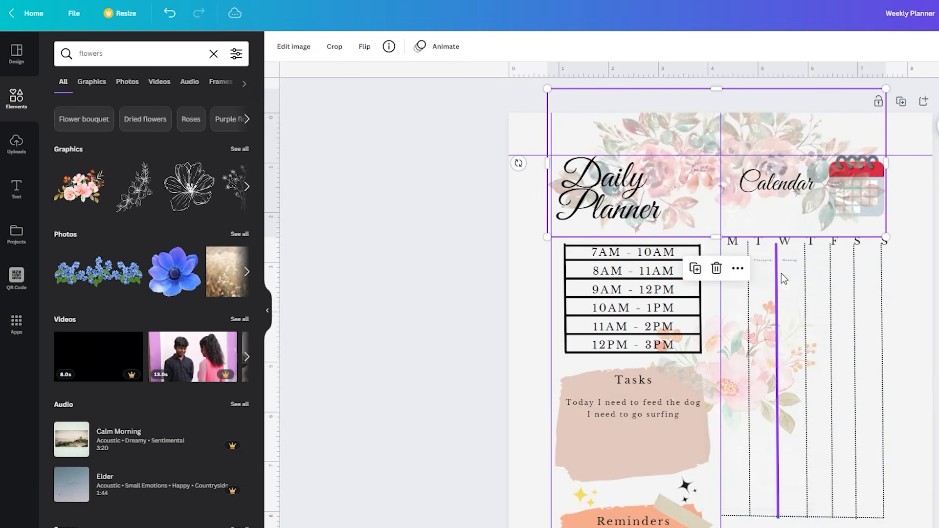
# Send the rose garland one level further backward so it sits behind the calendar icon
pyautogui.rightClick(685, 127)
pyautogui.click(758, 257)
pyautogui.click(935, 274)
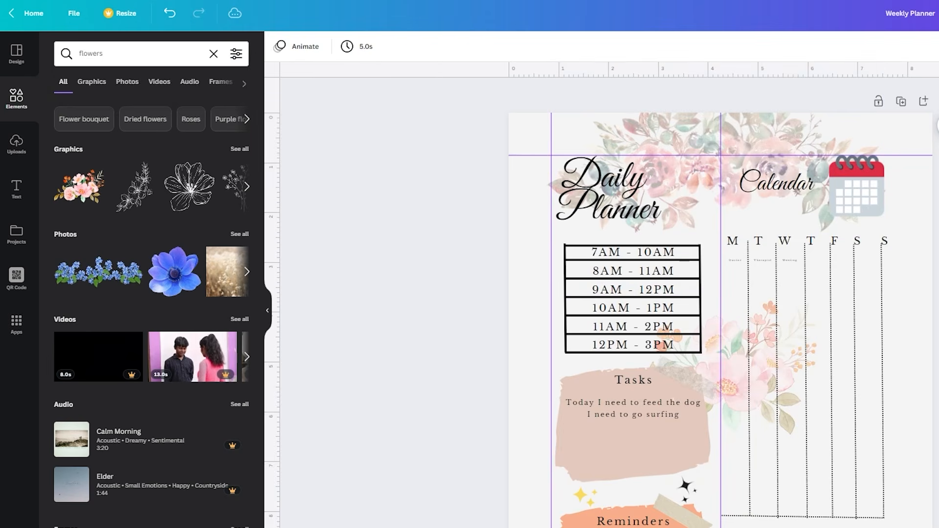
pyautogui.scroll(-3, 926, 282)
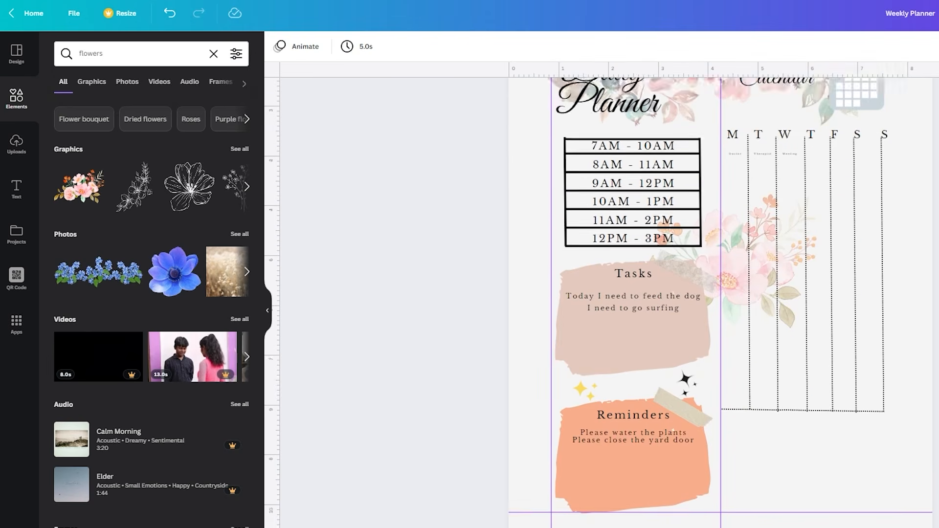
pyautogui.scroll(3, 926, 283)
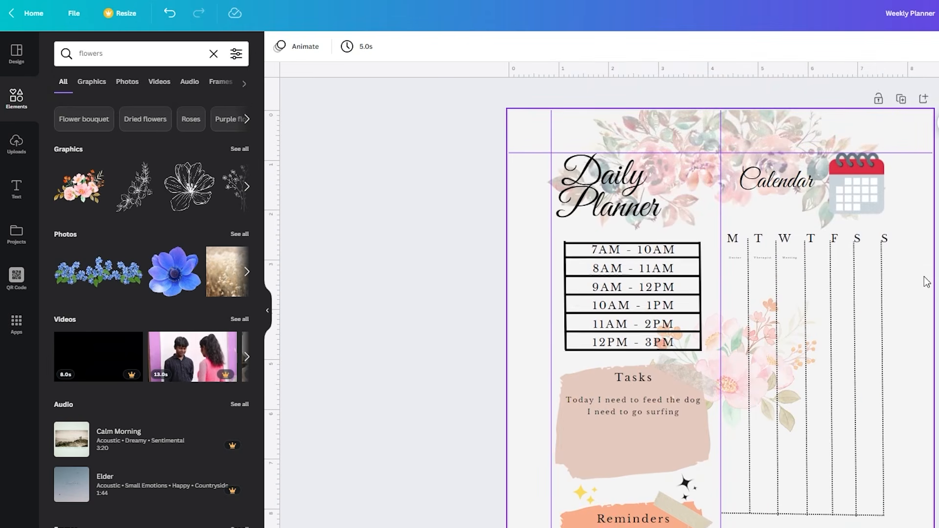
pyautogui.scroll(-1, 926, 283)
pyautogui.scroll(1, 435, 191)
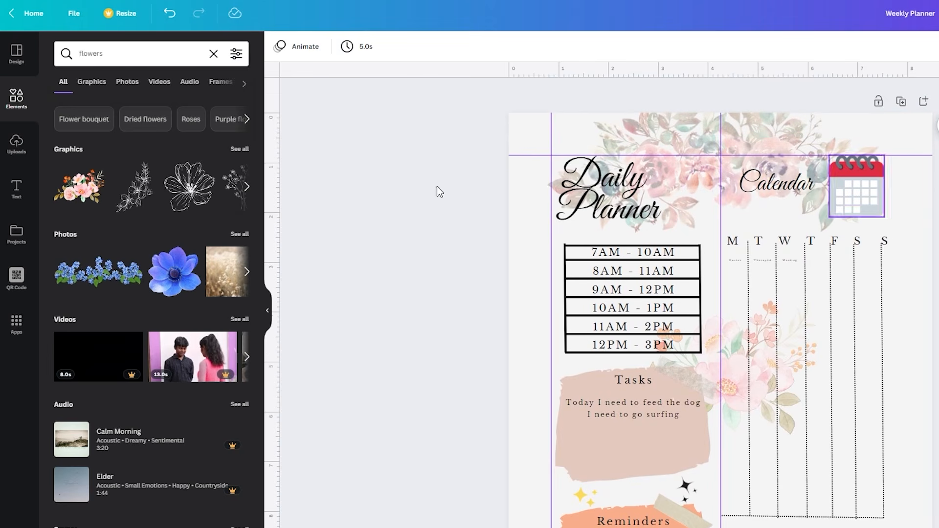
# Add the blue flower border photo, place it semi-transparent along the page's bottom edge and layer it behind the Reminders note
pyautogui.click(82, 286)
pyautogui.scroll(-3, 534, 300)
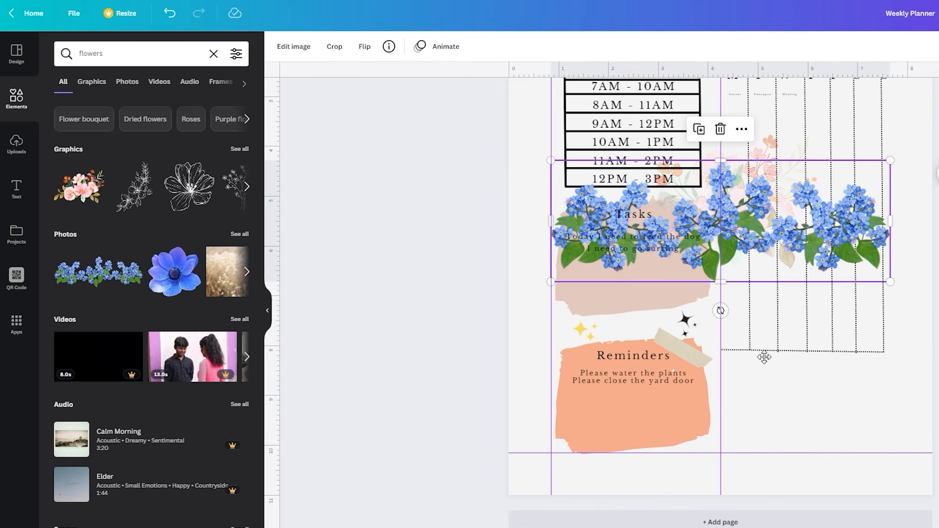
pyautogui.moveTo(760, 245); pyautogui.dragTo(762, 485)
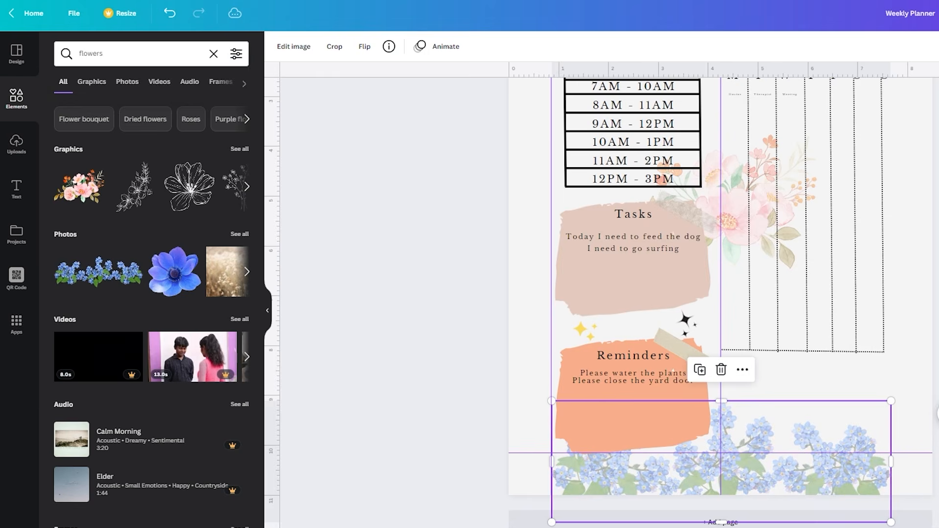
pyautogui.press('Escape')
pyautogui.scroll(4, 721, 302)
pyautogui.scroll(-1, 720, 303)
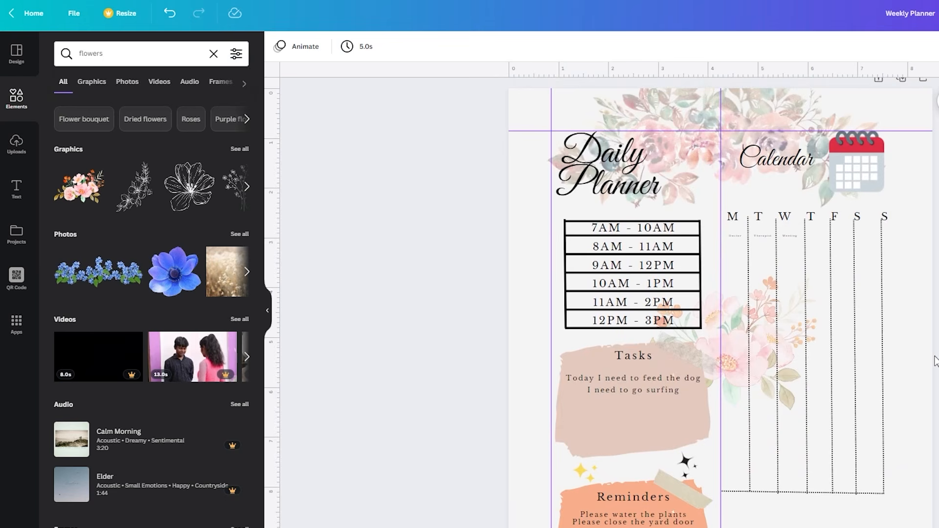
pyautogui.scroll(-2, 685, 343)
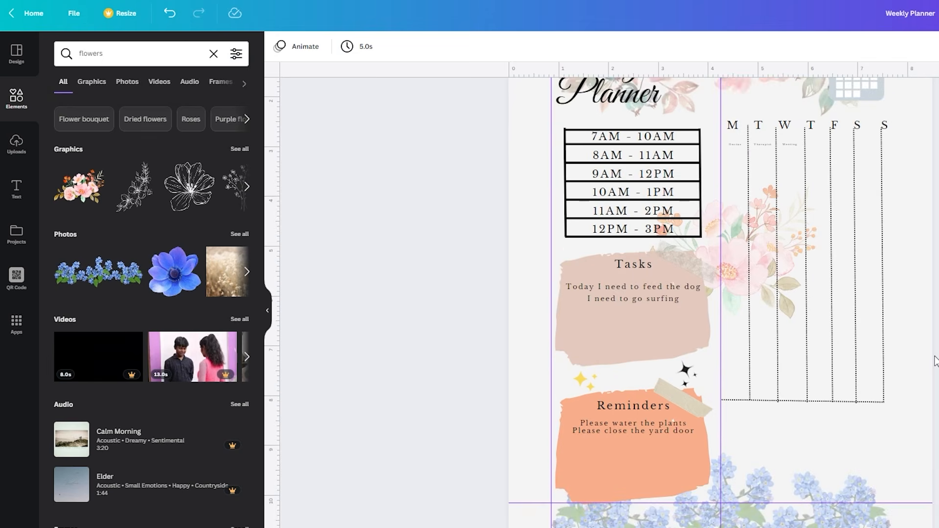
pyautogui.scroll(3, 685, 343)
pyautogui.scroll(-1, 145, 226)
pyautogui.scroll(1, 144, 226)
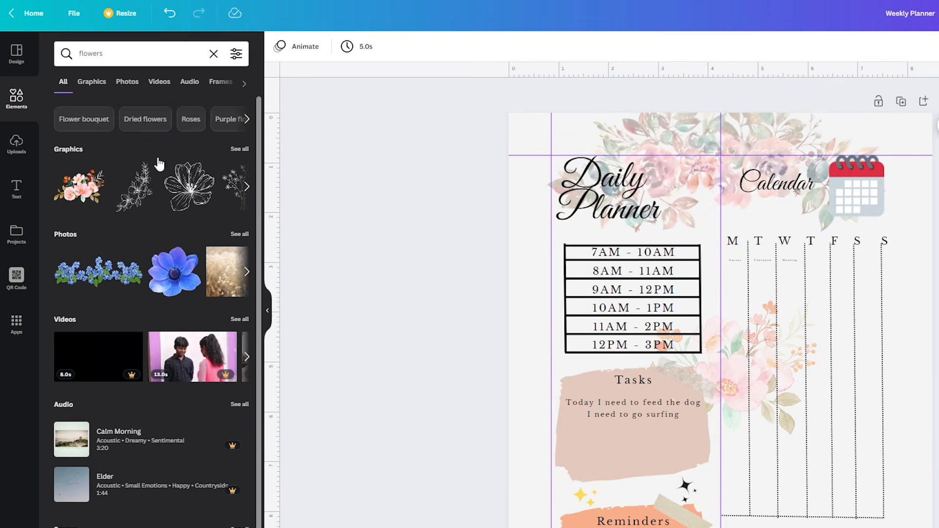
# Search the elements for "designs" and add the curled leafy vine graphic to the page
pyautogui.click(142, 49)
pyautogui.write('designs')
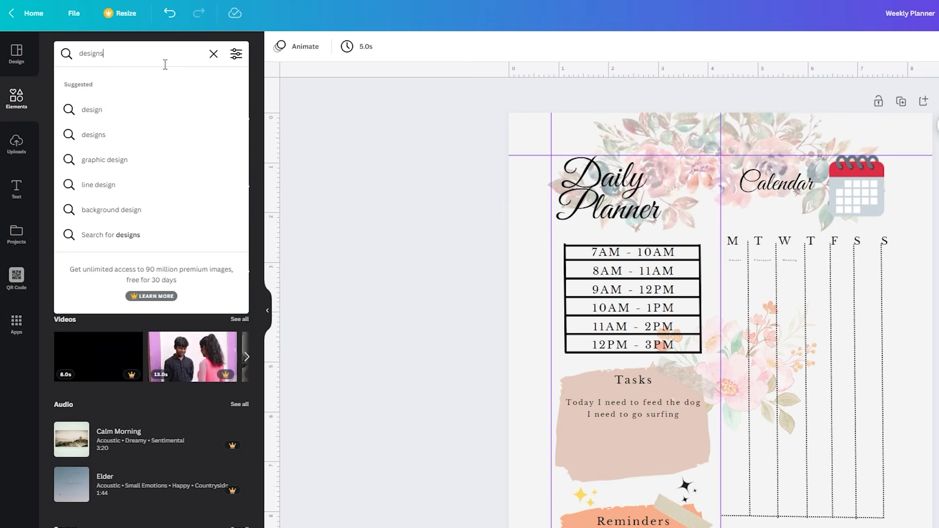
pyautogui.press('Return')
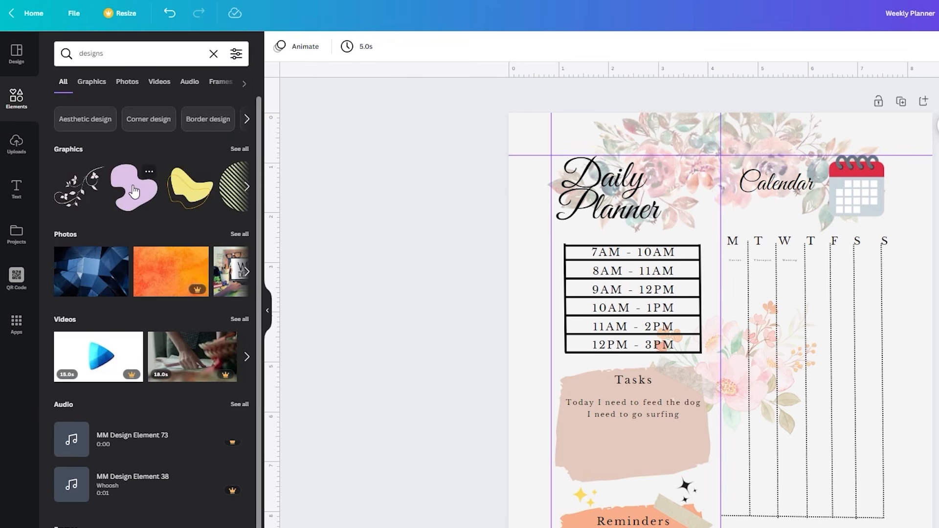
pyautogui.click(90, 196)
pyautogui.scroll(-3, 900, 285)
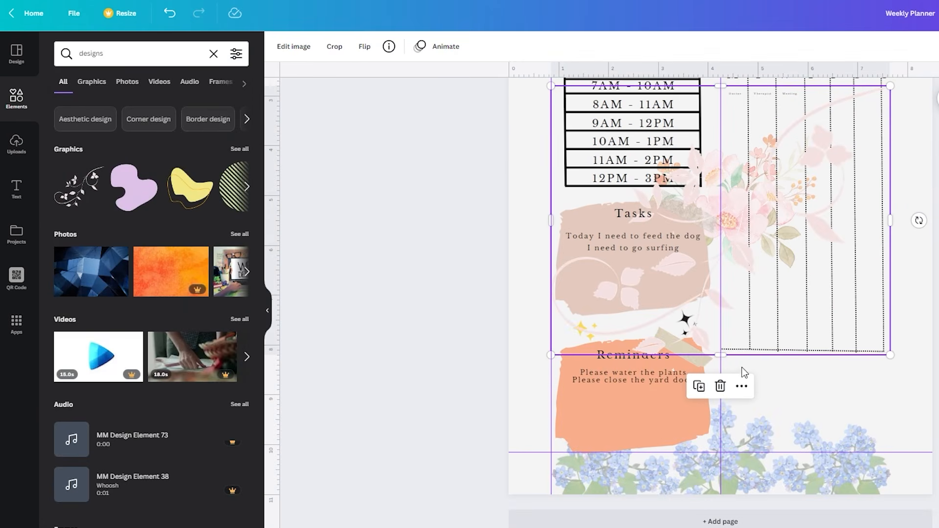
# Rotate the leafy vine and place it faintly transparent along the page's right edge beside the weekday columns
pyautogui.moveTo(781, 222); pyautogui.dragTo(837, 264)
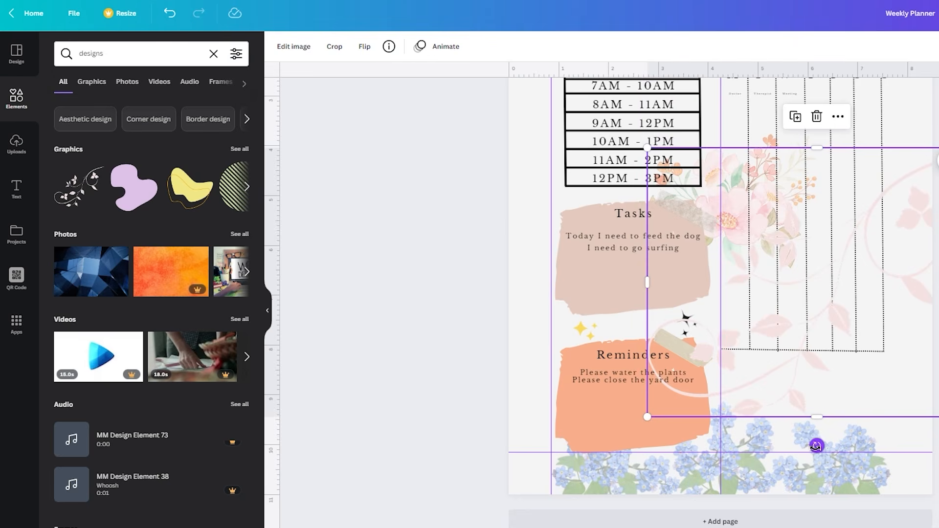
pyautogui.moveTo(816, 447); pyautogui.dragTo(926, 224)
pyautogui.scroll(3, 724, 303)
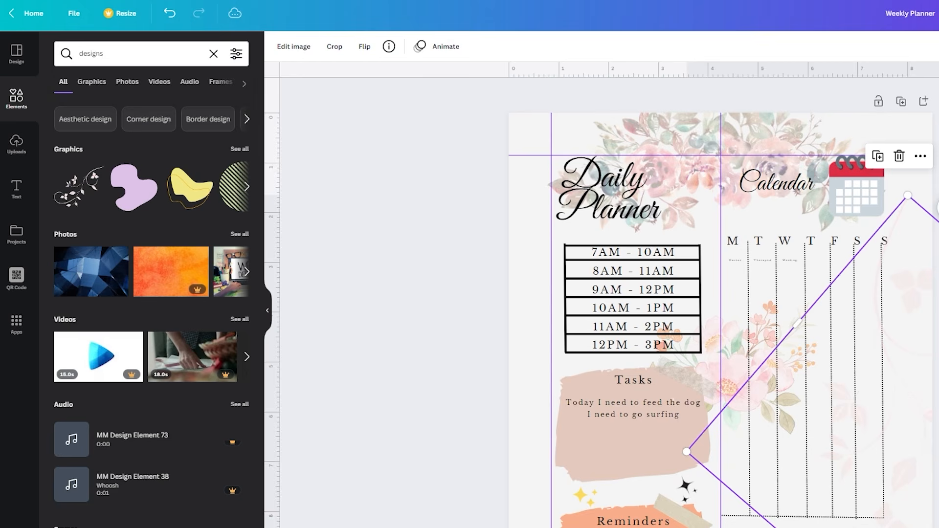
pyautogui.press('Escape')
pyautogui.scroll(-2, 721, 303)
pyautogui.scroll(2, 892, 244)
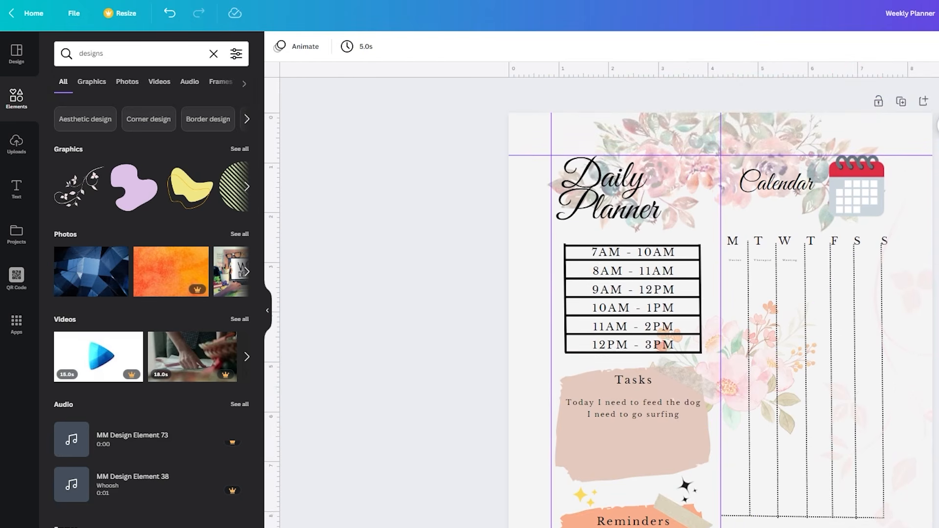
pyautogui.scroll(-3, 893, 244)
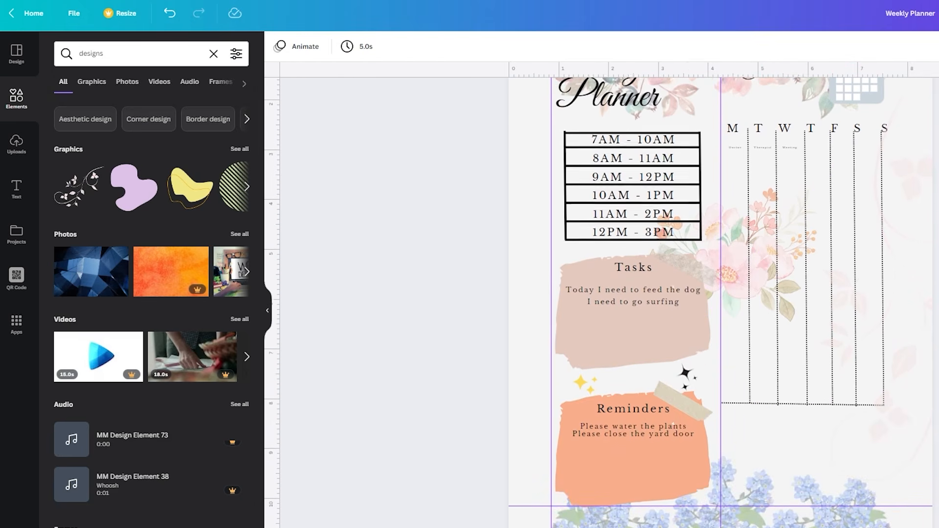
# Place a copy of the faded leafy vine along the page's left edge beside the time table and notes
pyautogui.click(901, 260)
pyautogui.moveTo(900, 256); pyautogui.dragTo(534, 262)
pyautogui.press('Delete')
pyautogui.scroll(2, 656, 342)
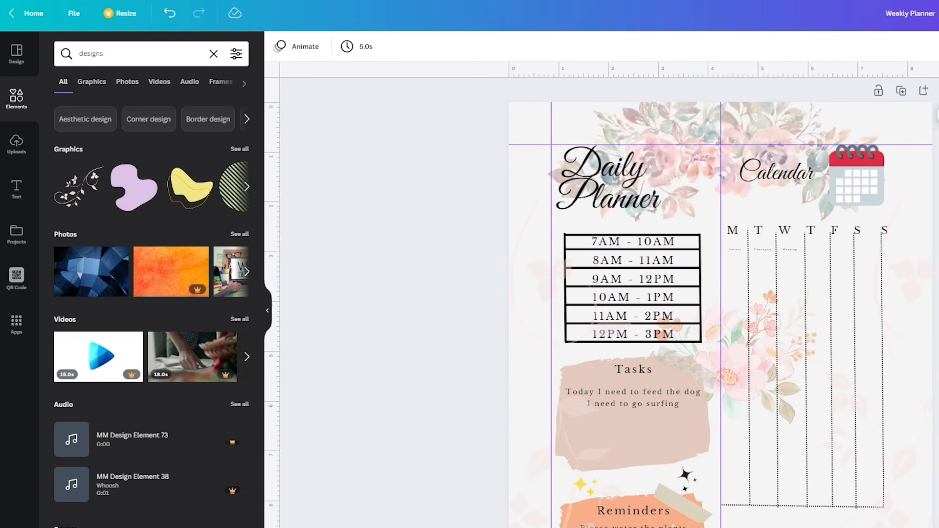
pyautogui.scroll(-2, 854, 281)
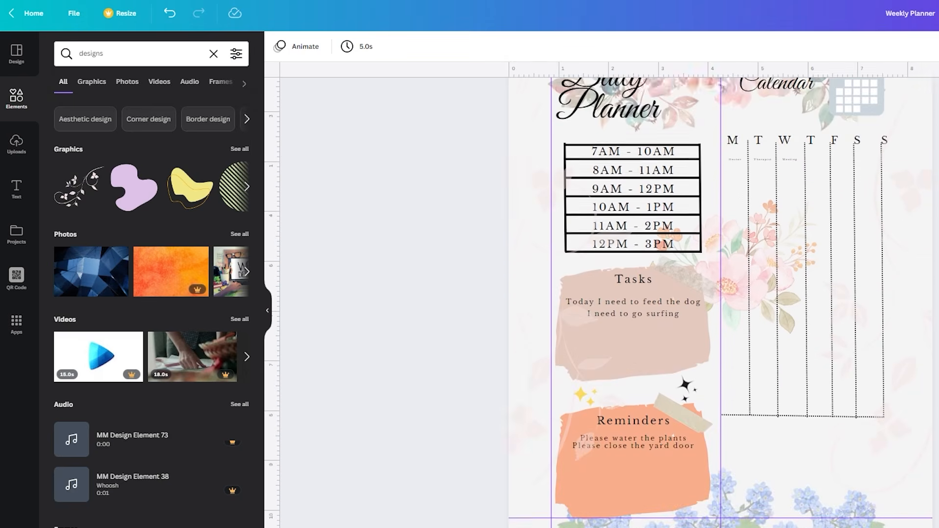
pyautogui.scroll(2, 855, 281)
pyautogui.scroll(-2, 684, 373)
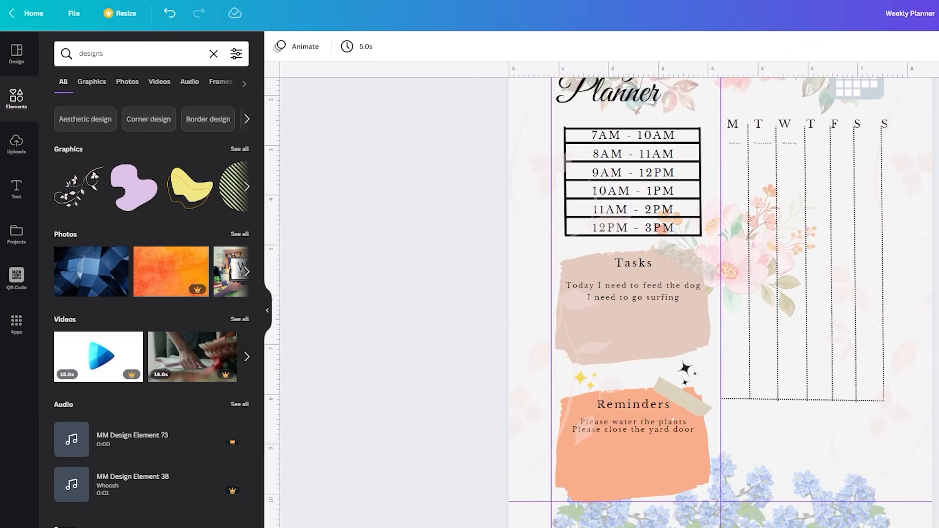
# Delete the calendar icon beside the Calendar heading
pyautogui.scroll(2, 783, 294)
pyautogui.click(841, 185)
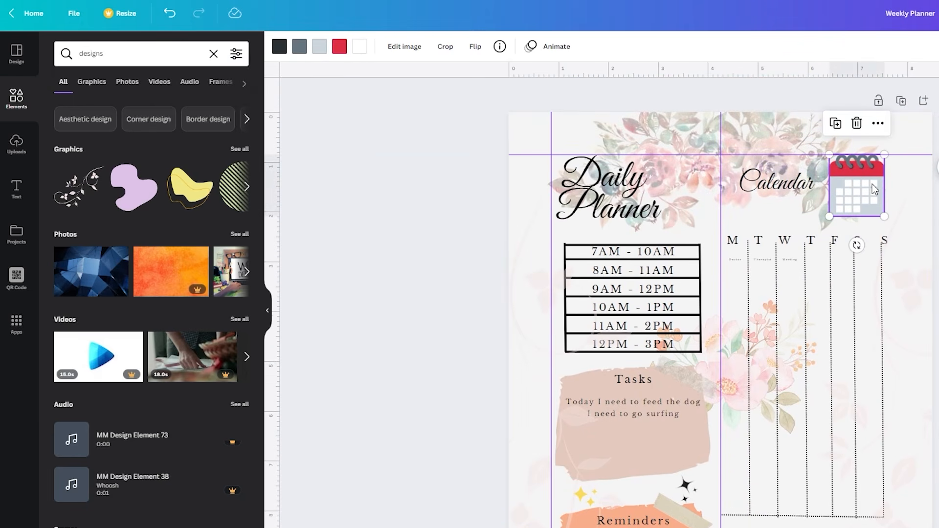
pyautogui.press('Escape')
pyautogui.scroll(-2, 873, 184)
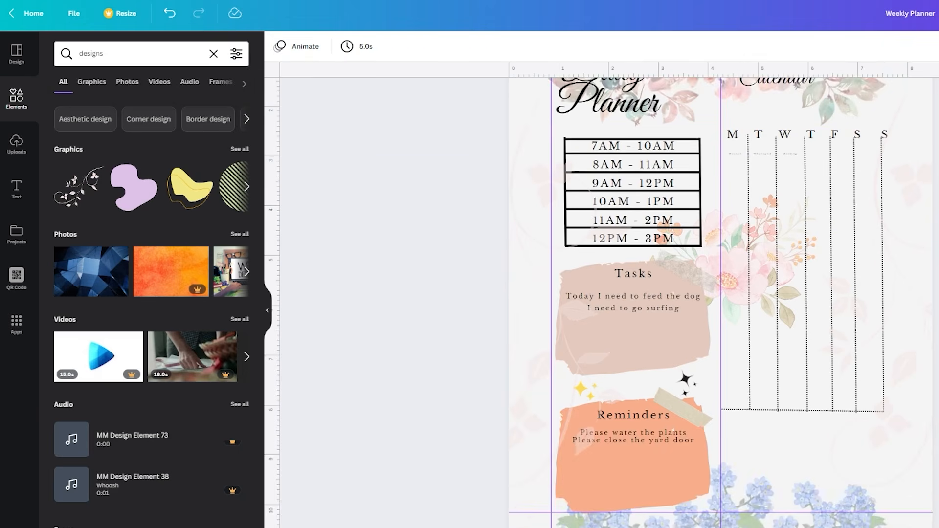
# Enlarge the Calendar heading to fill the space above the weekday columns
pyautogui.scroll(2, 844, 192)
pyautogui.click(828, 169)
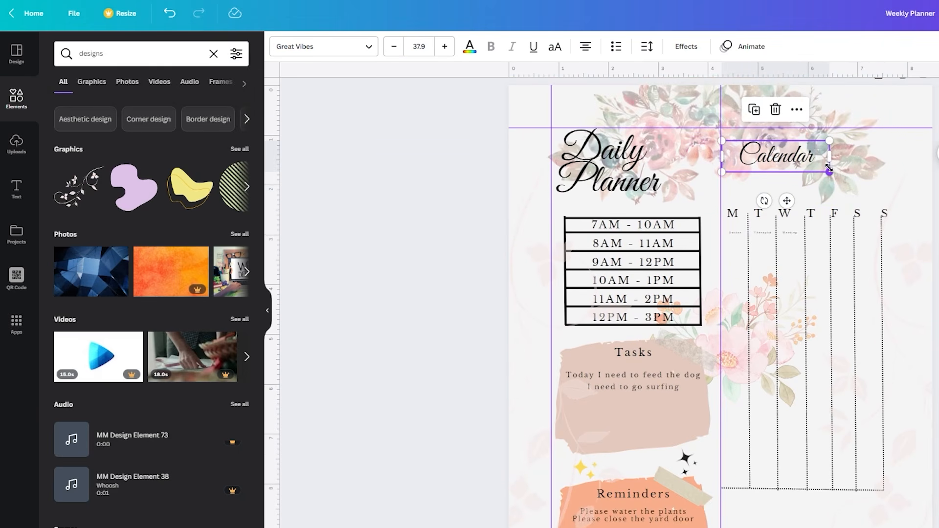
pyautogui.moveTo(828, 170); pyautogui.dragTo(876, 185)
pyautogui.press('Escape')
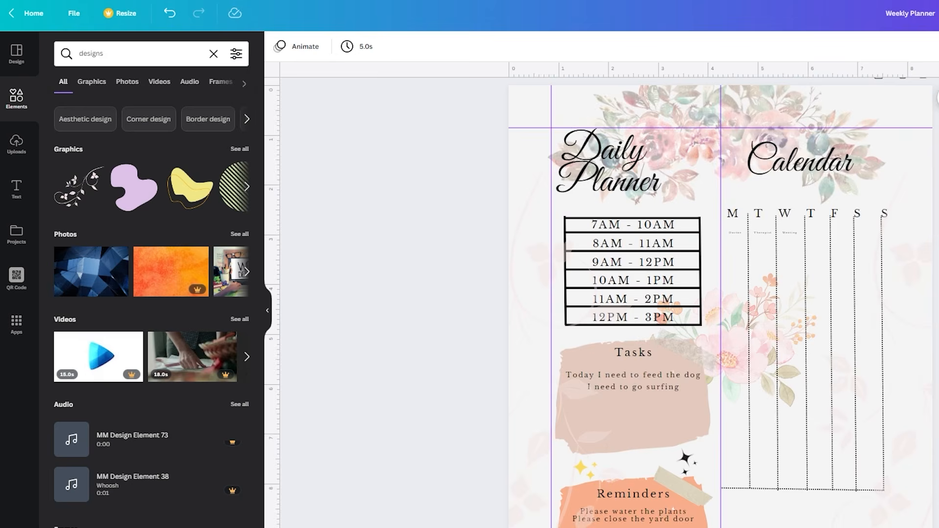
pyautogui.scroll(-3, 803, 407)
pyautogui.scroll(4, 809, 434)
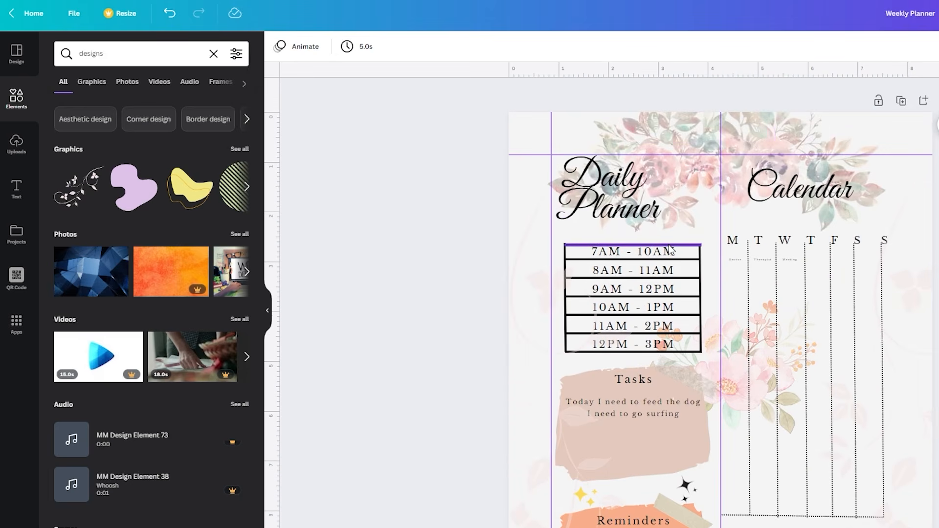
pyautogui.scroll(-1, 670, 246)
pyautogui.scroll(1, 669, 246)
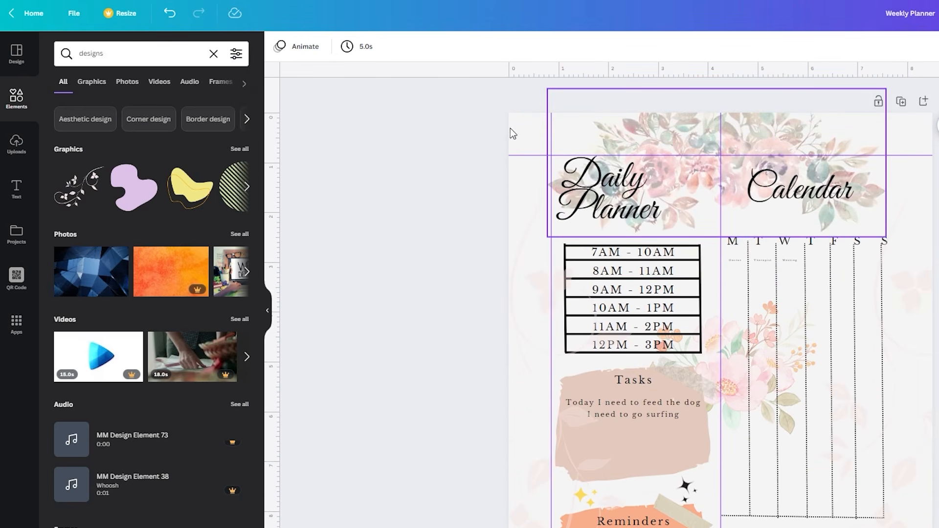
# Search the elements for "headers"
pyautogui.click(185, 48)
pyautogui.write('he')
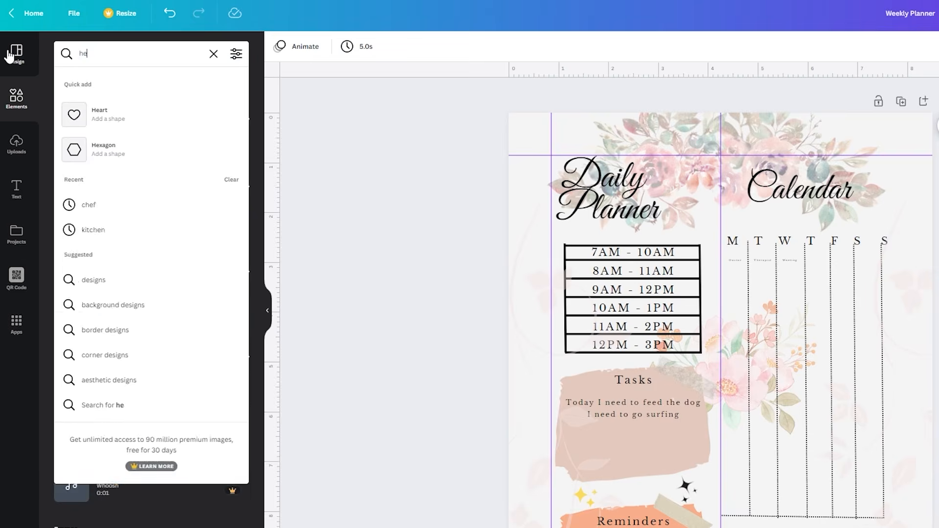
pyautogui.write('aders')
pyautogui.press('Return')
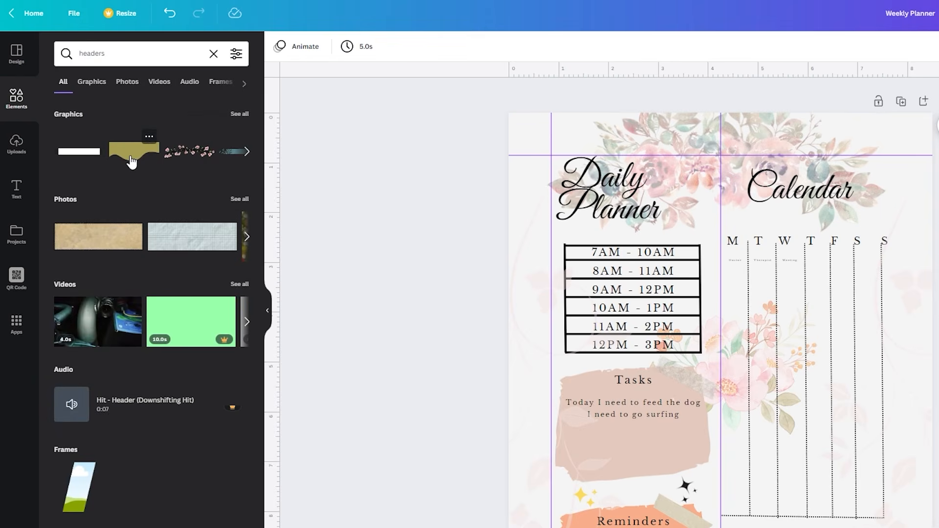
pyautogui.moveTo(132, 161); pyautogui.dragTo(582, 132)
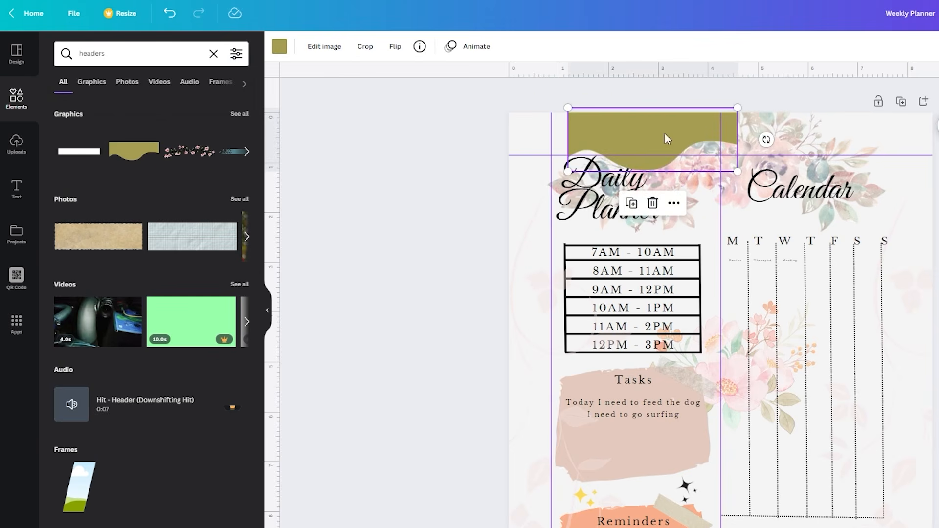
pyautogui.moveTo(737, 108); pyautogui.dragTo(874, 57)
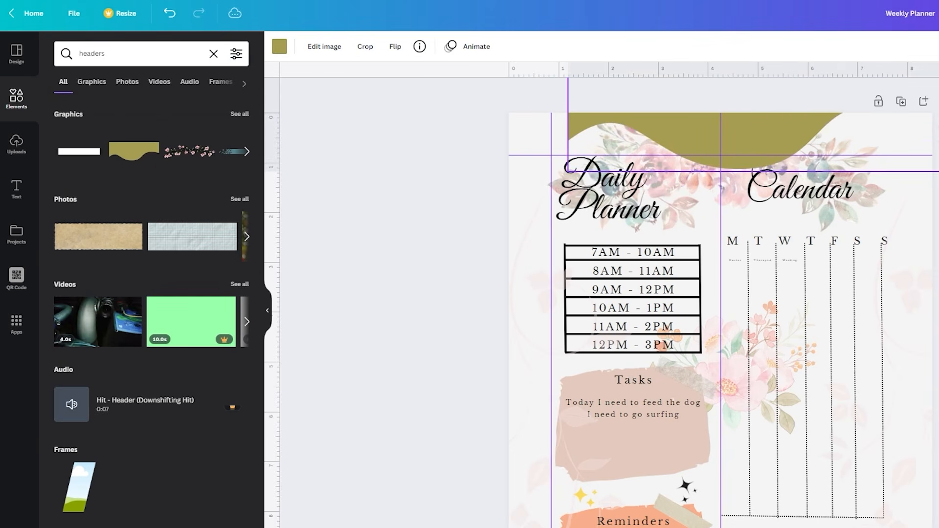
pyautogui.moveTo(774, 129); pyautogui.dragTo(673, 121)
pyautogui.hotkey('ctrl', 'z')
pyautogui.hotkey('ctrl', 'z')
pyautogui.hotkey('ctrl', 'z')
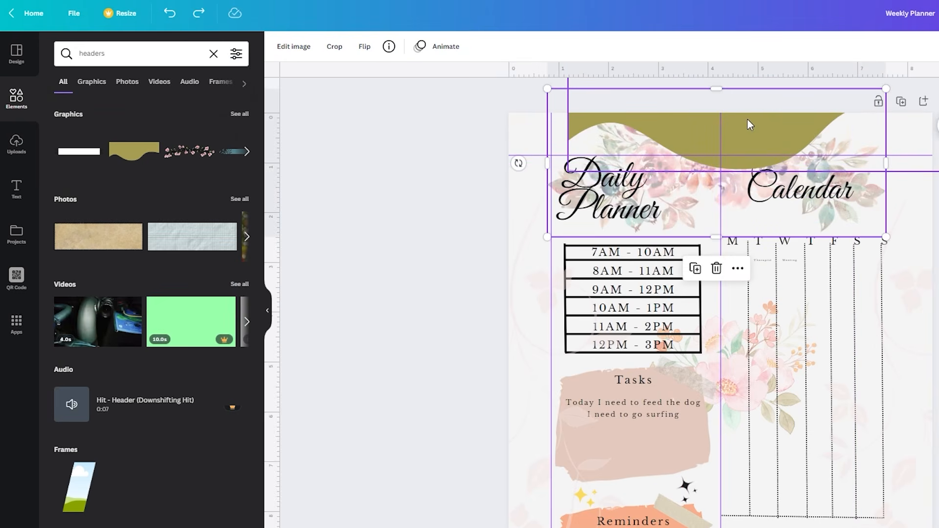
# Add the white ribbon banner graphic, enlarge it and place it across the full width of the page's top edge
pyautogui.click(79, 151)
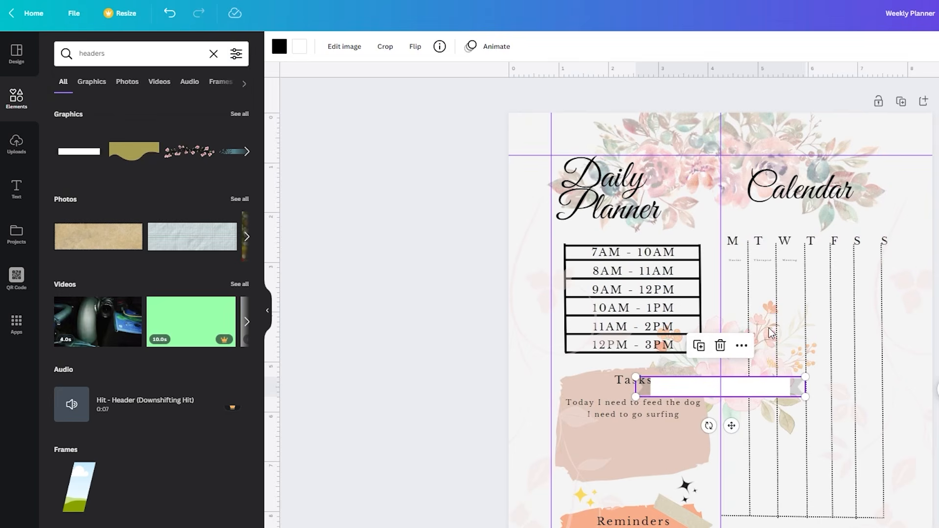
pyautogui.moveTo(752, 388); pyautogui.dragTo(938, 172)
pyautogui.moveTo(844, 129); pyautogui.dragTo(807, 96)
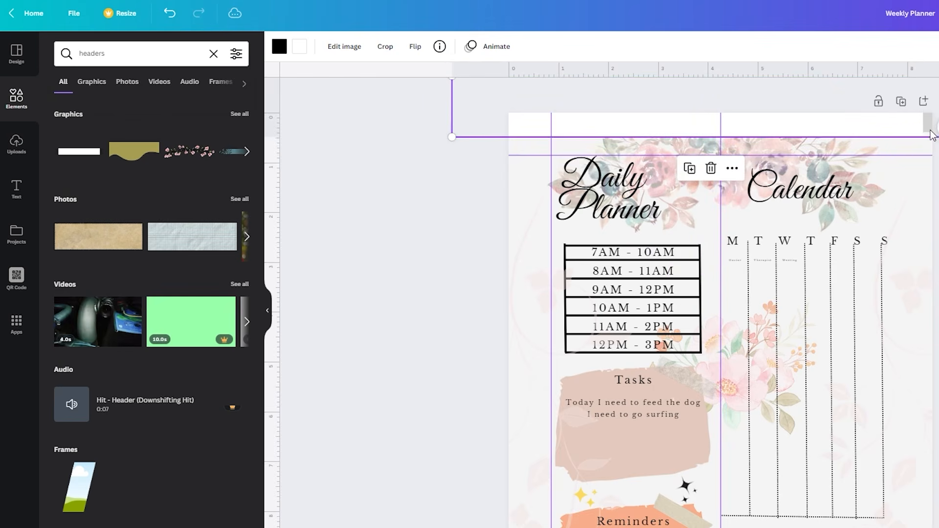
pyautogui.moveTo(938, 137); pyautogui.dragTo(938, 144)
pyautogui.moveTo(886, 127)
pyautogui.mouseDown()
pyautogui.moveTo(894, 119)
pyautogui.moveTo(879, 116)
pyautogui.mouseUp()
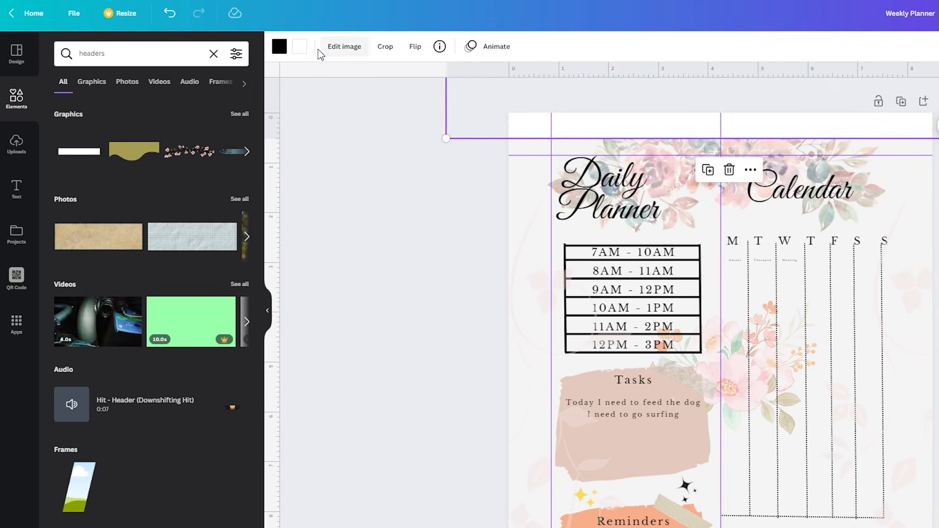
# Recolor the banner's black parts to the document's dusty pink and its white parts to the document's light grey
pyautogui.click(279, 47)
pyautogui.click(169, 108)
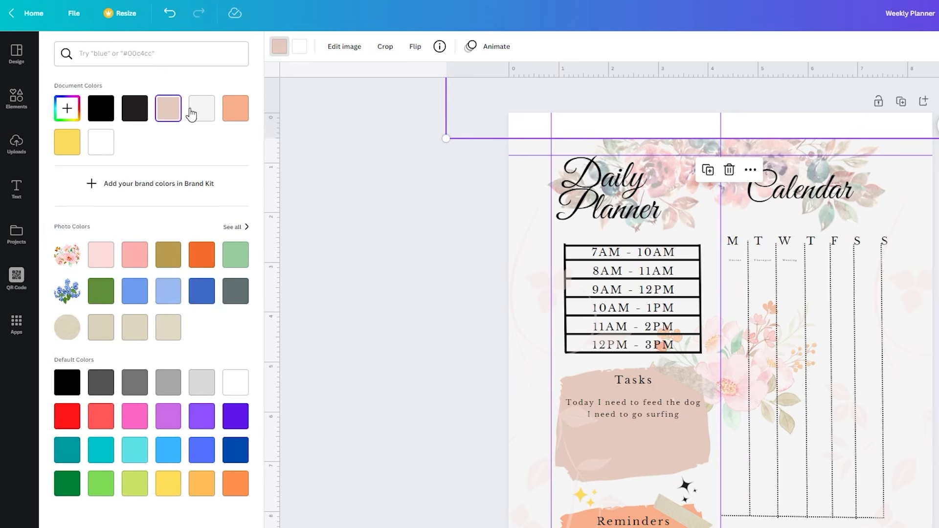
pyautogui.click(300, 47)
pyautogui.click(202, 109)
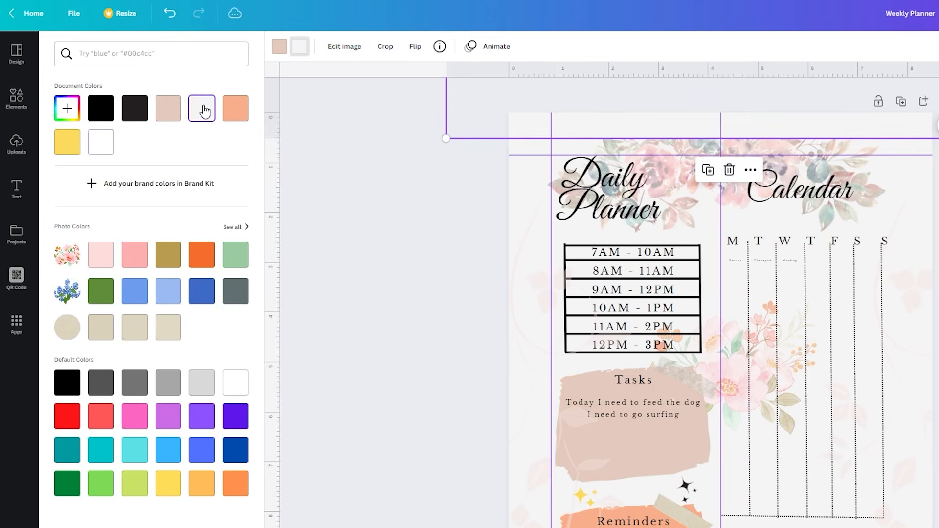
# Recolor the header banner to the document's peach orange and extend it slightly down the page for a thicker strip
pyautogui.click(232, 116)
pyautogui.click(378, 201)
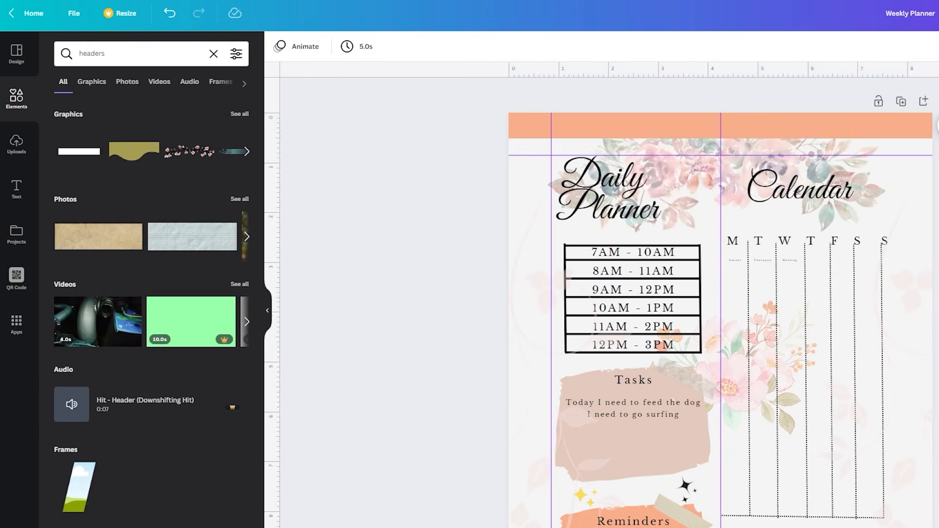
pyautogui.scroll(-2, 832, 147)
pyautogui.scroll(2, 832, 147)
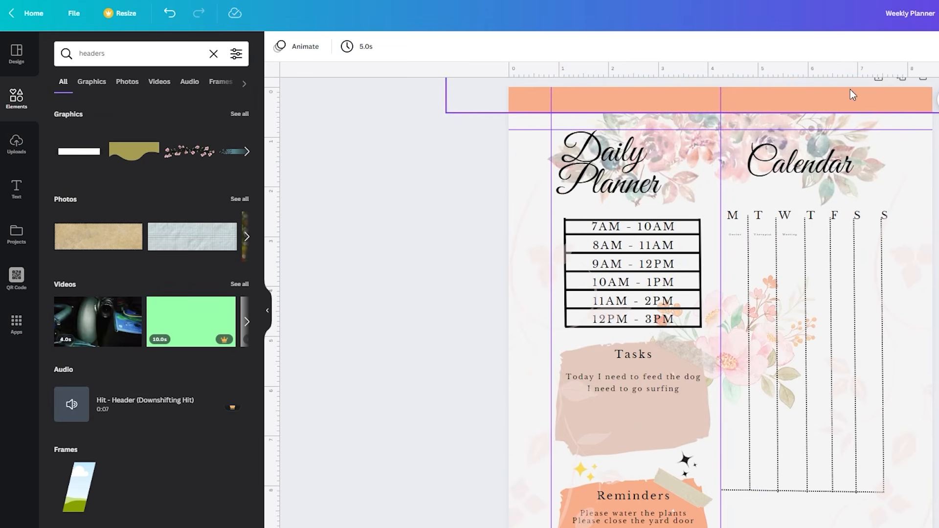
pyautogui.moveTo(879, 98); pyautogui.dragTo(880, 107)
pyautogui.click(937, 101)
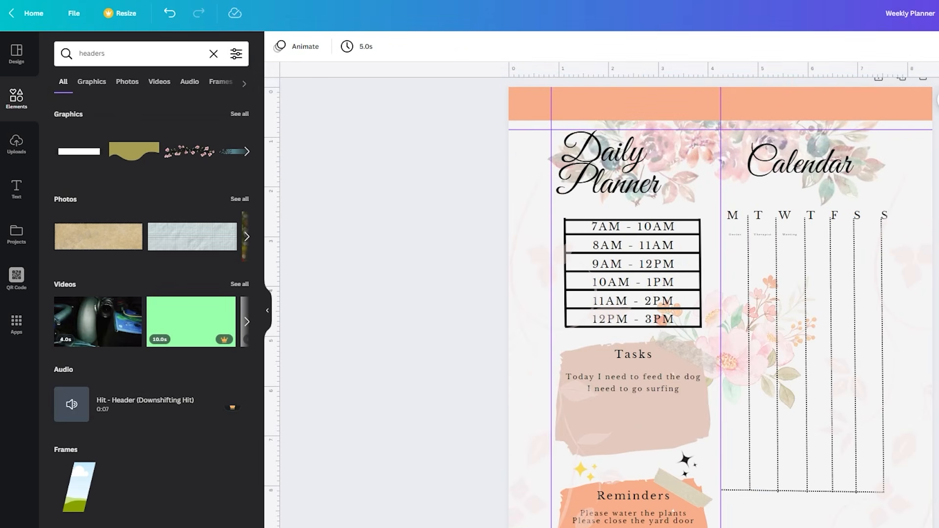
# Remove all the vertical and horizontal ruler guides from the planner page
pyautogui.scroll(-3, 914, 236)
pyautogui.scroll(2, 914, 237)
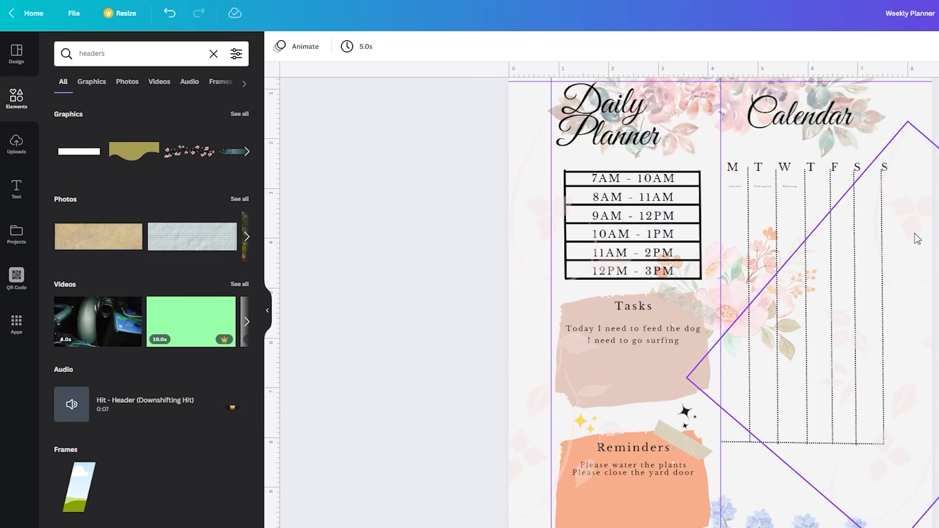
pyautogui.scroll(2, 575, 219)
pyautogui.scroll(-4, 576, 220)
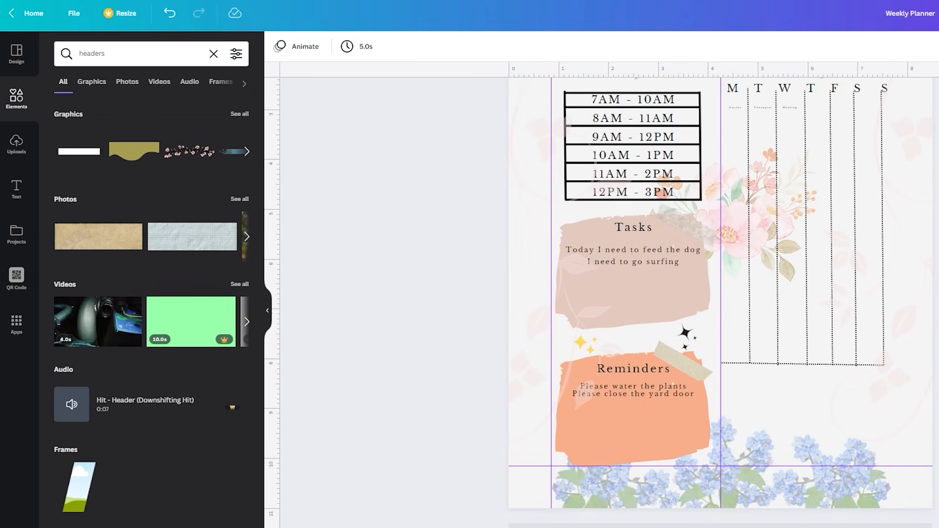
pyautogui.scroll(3, 873, 348)
pyautogui.scroll(-3, 898, 452)
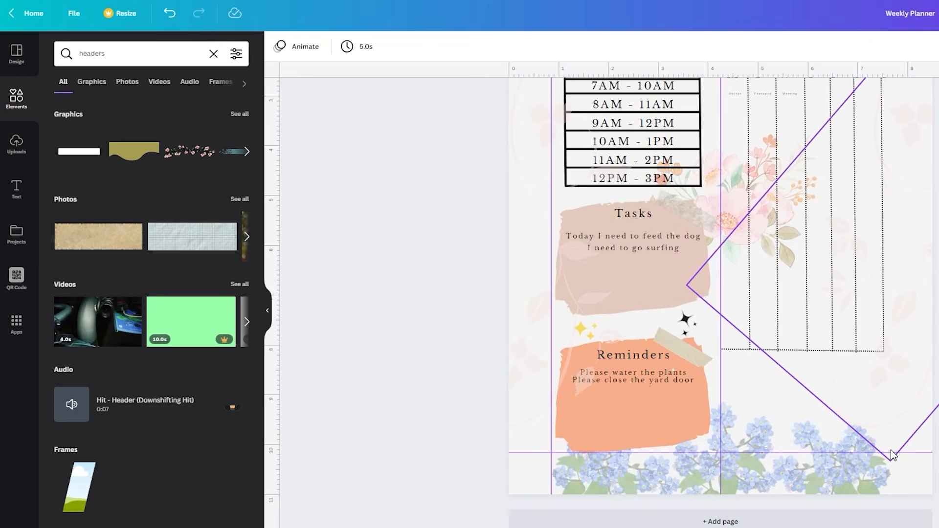
pyautogui.scroll(3, 897, 452)
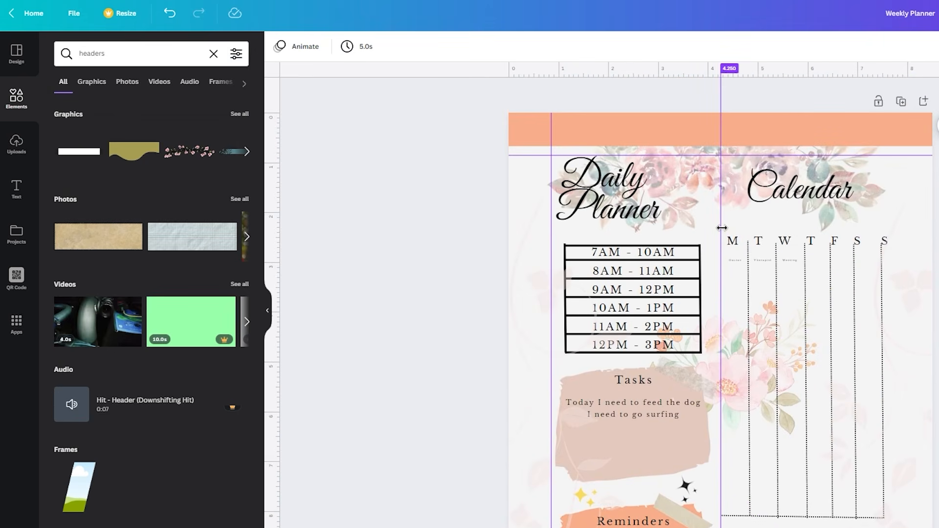
pyautogui.press('Delete')
pyautogui.press('Delete')
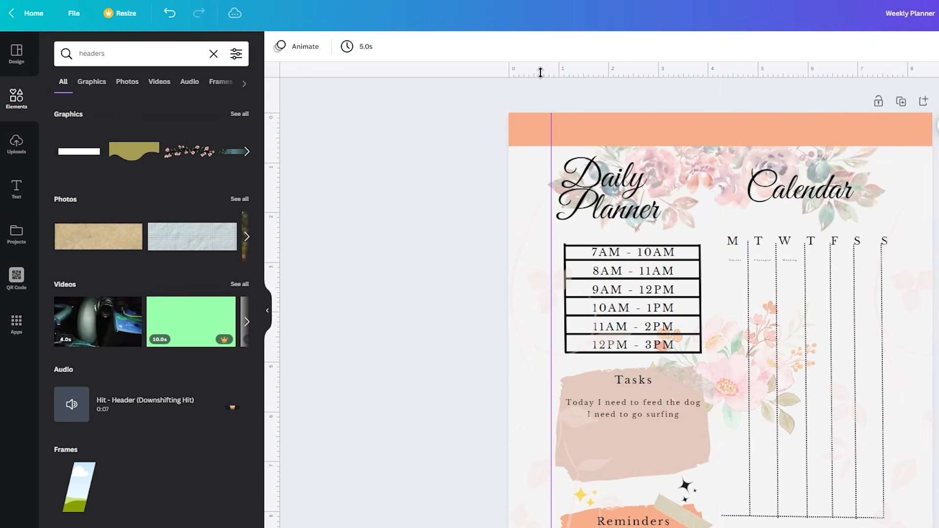
pyautogui.moveTo(552, 137); pyautogui.dragTo(176, 177)
pyautogui.scroll(-3, 607, 298)
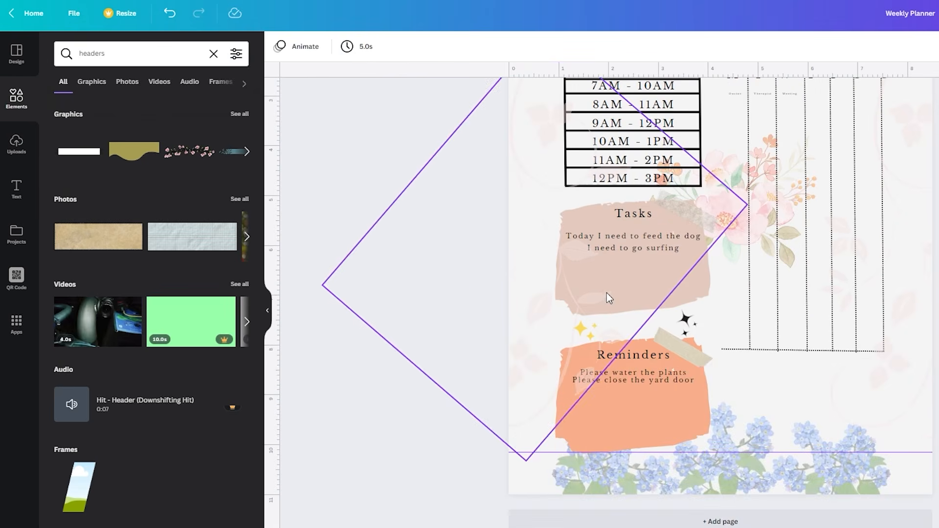
pyautogui.moveTo(749, 452); pyautogui.dragTo(749, 527)
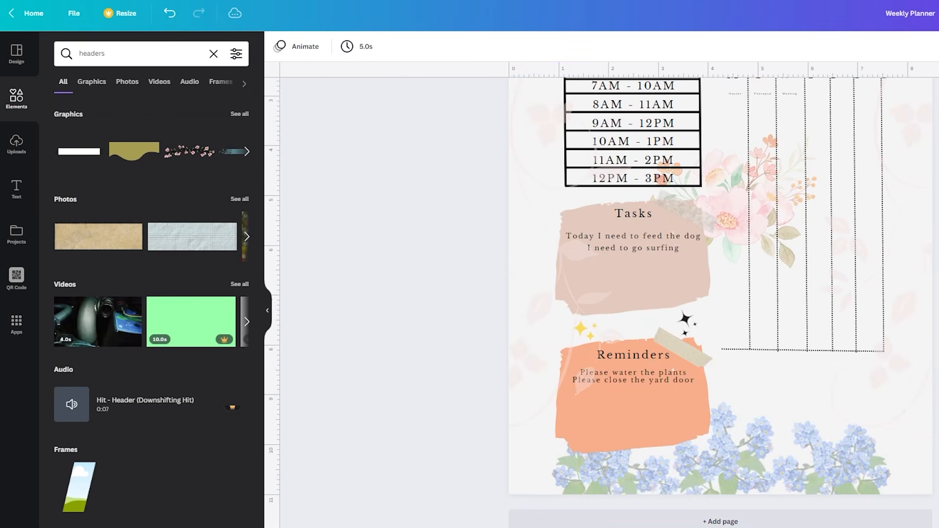
# Review the page layout from the header banner down to the blue flowers
pyautogui.scroll(3, 724, 302)
pyautogui.scroll(-2, 723, 303)
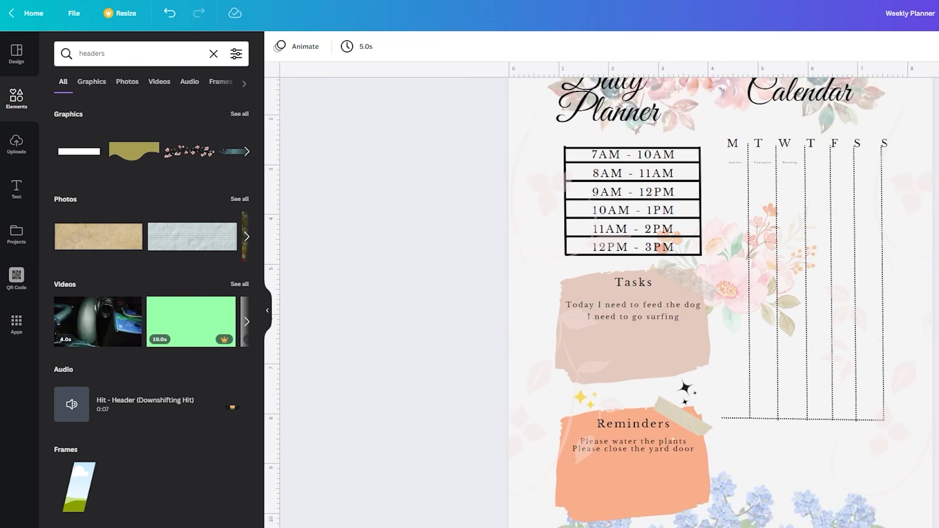
pyautogui.scroll(-1, 723, 303)
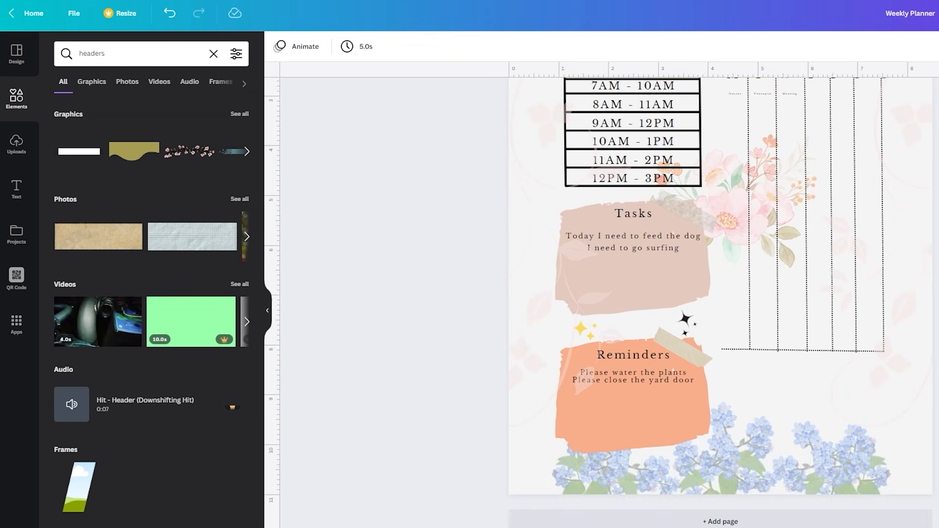
pyautogui.scroll(3, 724, 303)
pyautogui.scroll(-2, 724, 303)
pyautogui.scroll(-2, 759, 225)
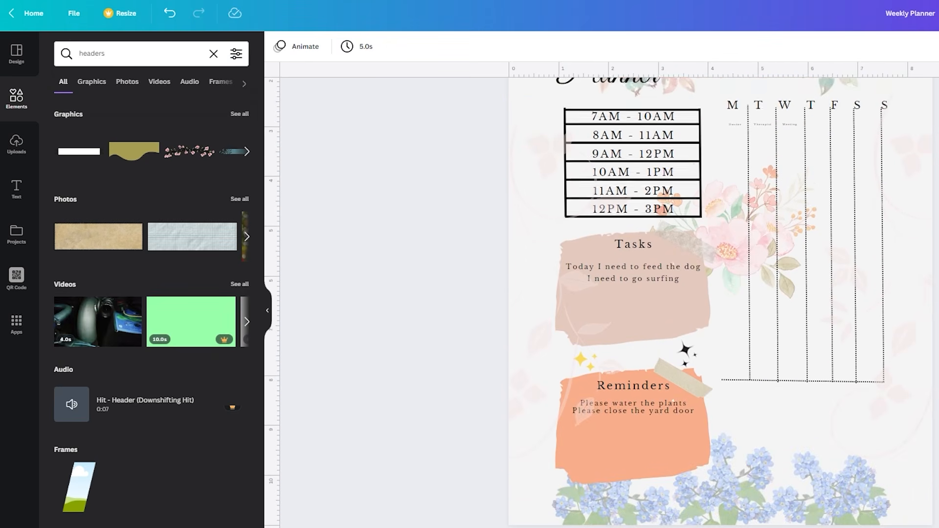
pyautogui.scroll(3, 758, 225)
pyautogui.scroll(-3, 759, 224)
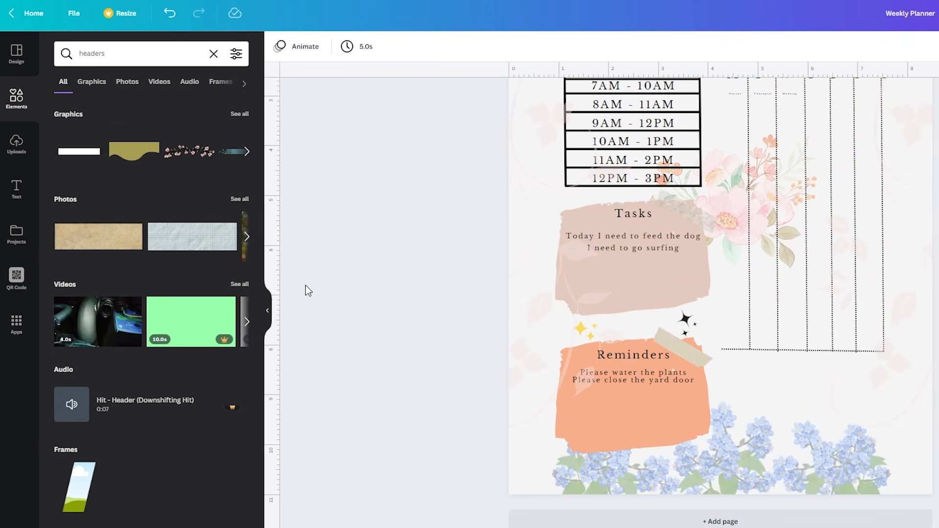
# Duplicate the orange note shape behind Reminders and place the copy below the weekday columns
pyautogui.click(624, 416)
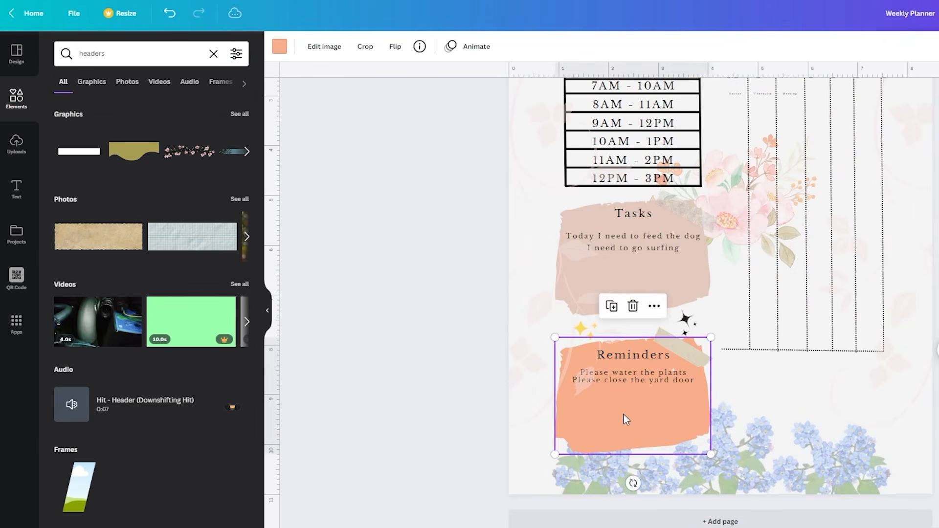
pyautogui.hotkey('ctrl', 'd')
pyautogui.moveTo(656, 398); pyautogui.dragTo(818, 415)
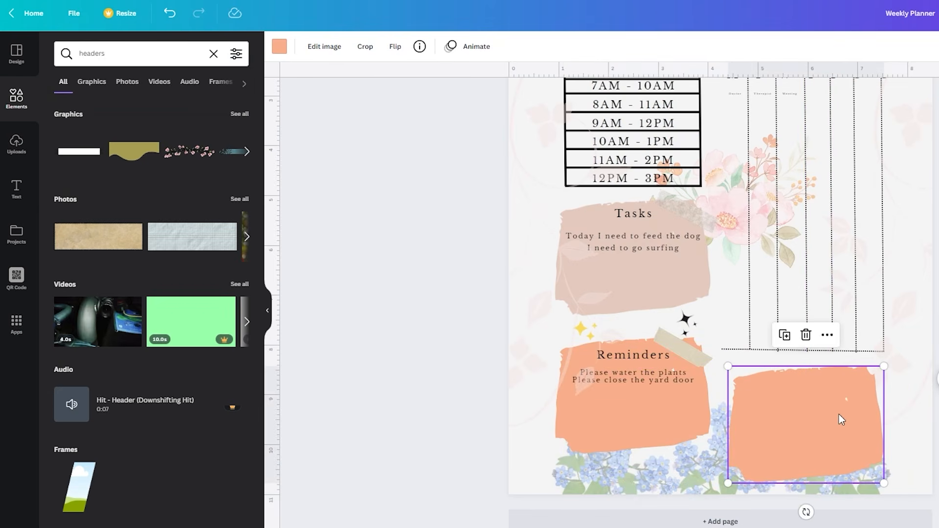
# Recolor the duplicated note shape with a custom pale peach
pyautogui.click(278, 46)
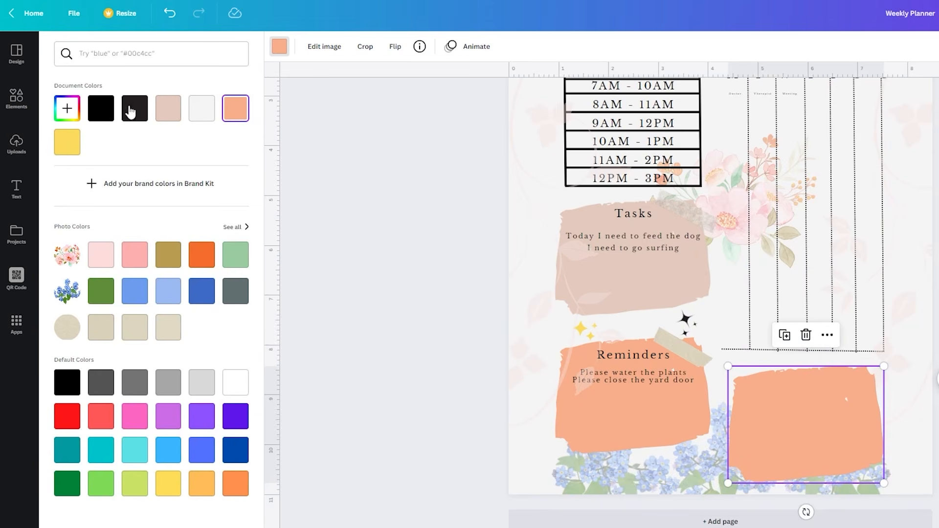
pyautogui.click(67, 108)
pyautogui.moveTo(133, 160); pyautogui.dragTo(84, 107)
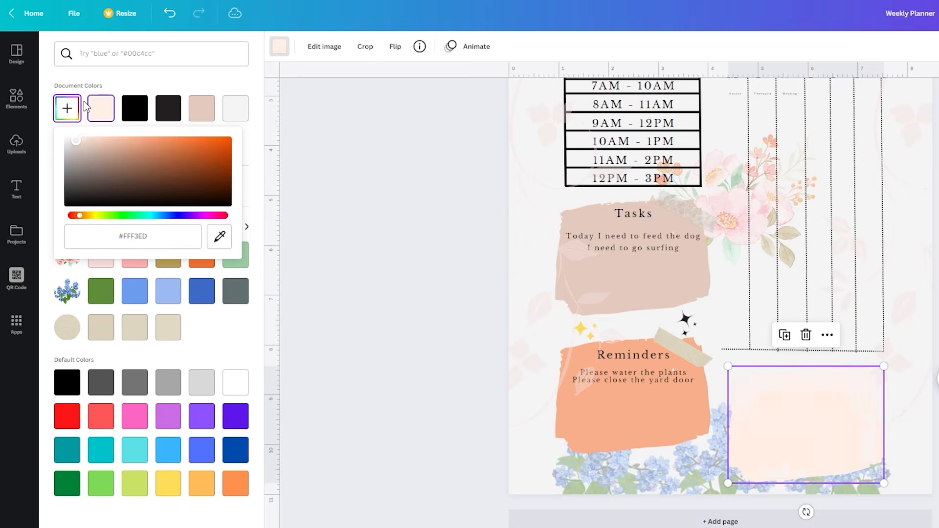
pyautogui.click(936, 303)
pyautogui.scroll(1, 720, 293)
pyautogui.scroll(-1, 721, 294)
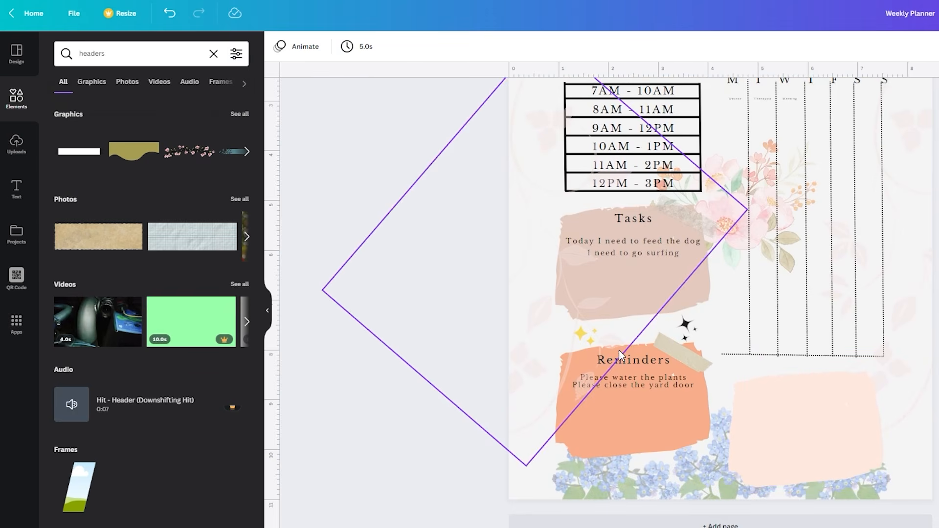
# Duplicate the Reminders heading, place the copy on the pale peach note and change its text to "Work"
pyautogui.click(633, 363)
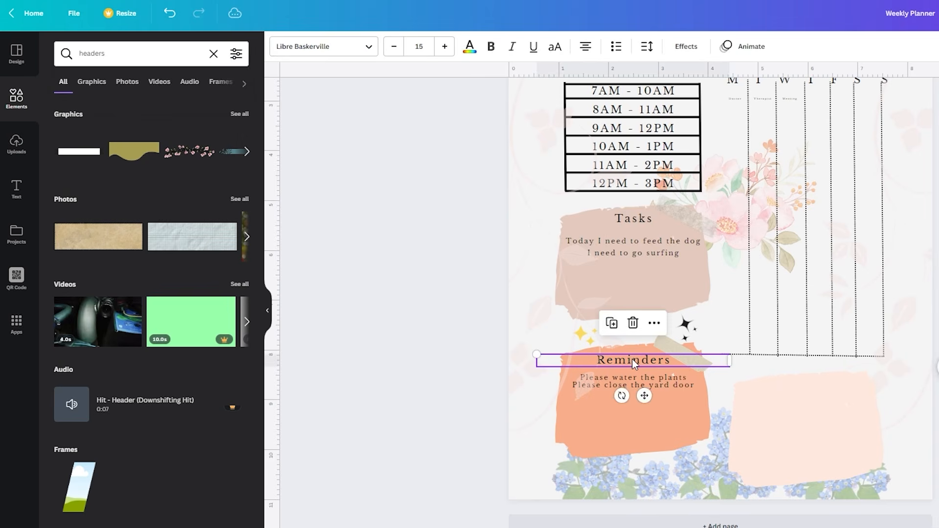
pyautogui.hotkey('ctrl', 'd')
pyautogui.moveTo(648, 406); pyautogui.dragTo(816, 424)
pyautogui.doubleClick(846, 388)
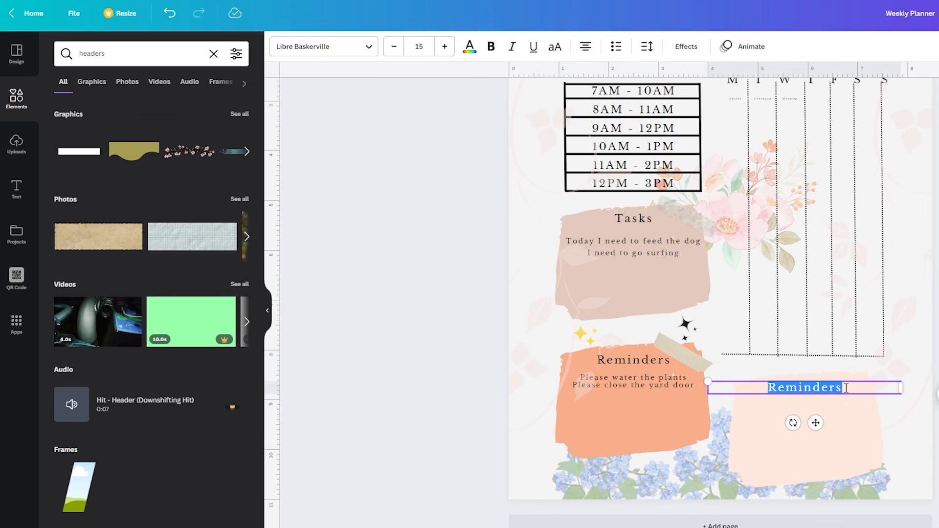
pyautogui.write('Work')
pyautogui.click(936, 406)
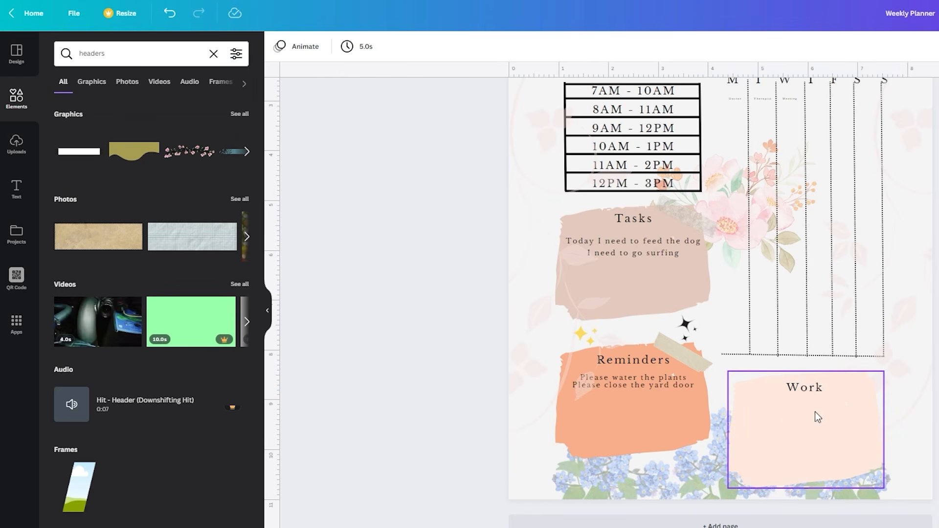
# Search the elements for "tape"
pyautogui.click(157, 59)
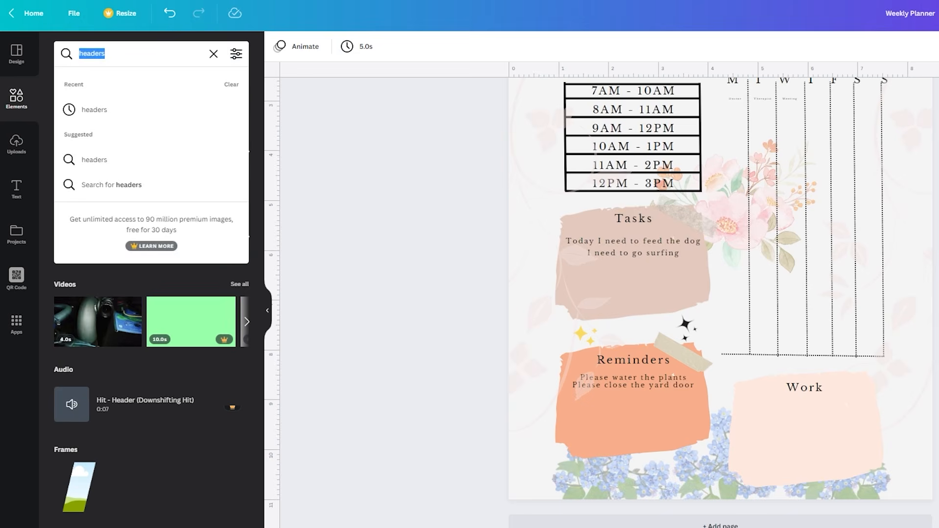
pyautogui.write('tape')
pyautogui.press('Return')
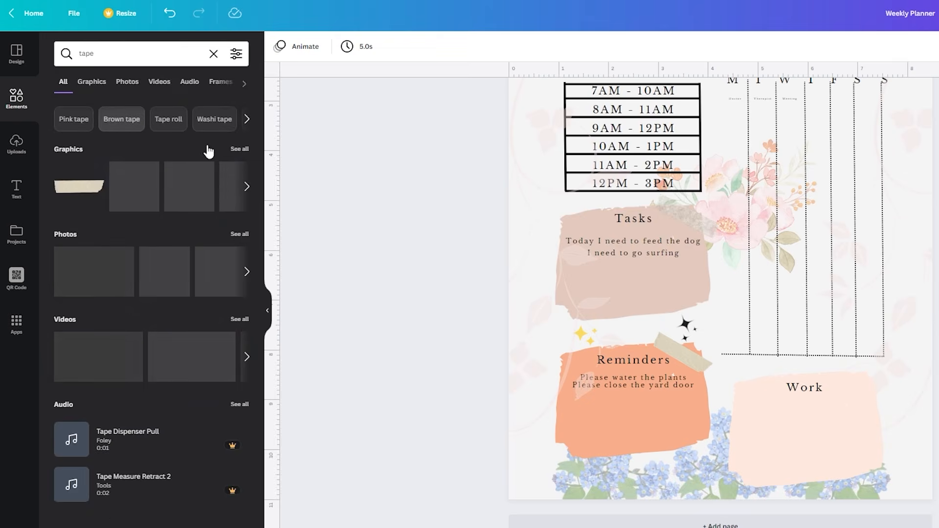
# Add the brown gingham tape graphic, shrink it and tilt it across the Work note's upper right corner
pyautogui.click(247, 187)
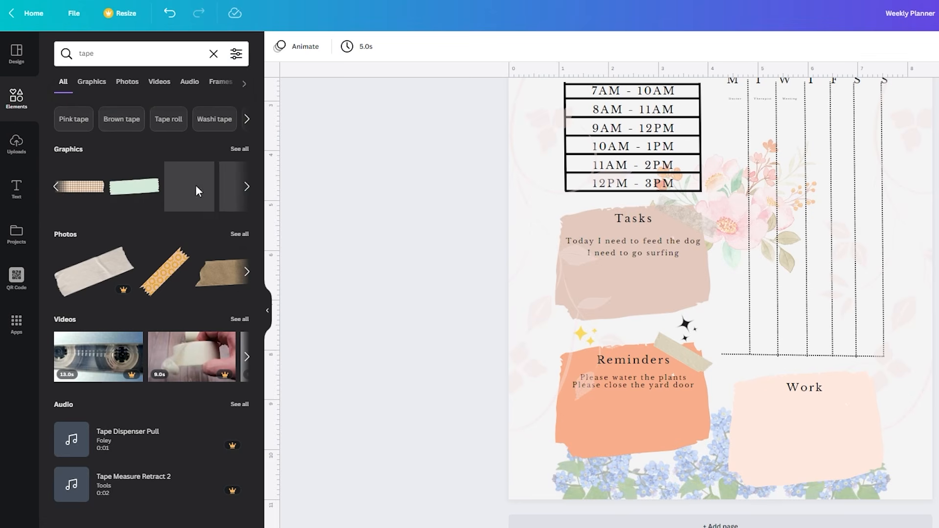
pyautogui.click(80, 189)
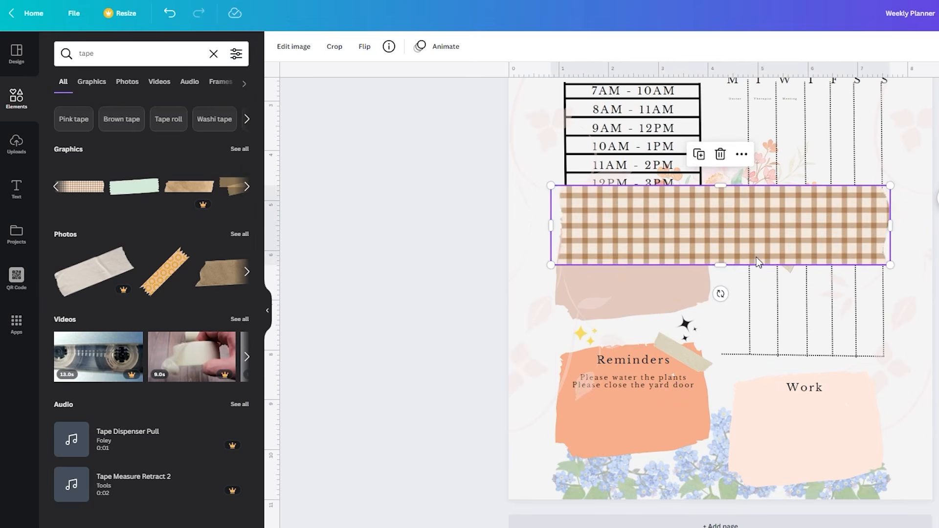
pyautogui.moveTo(890, 186); pyautogui.dragTo(846, 424)
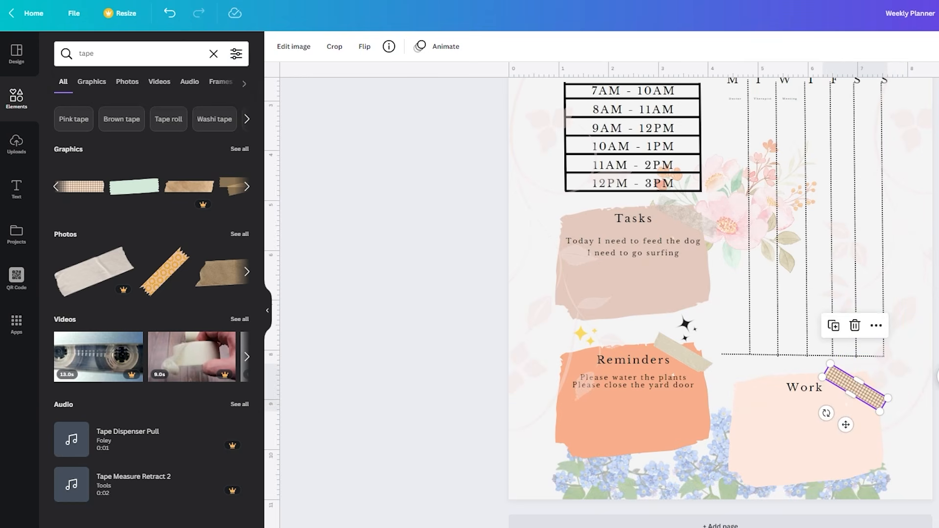
pyautogui.click(936, 421)
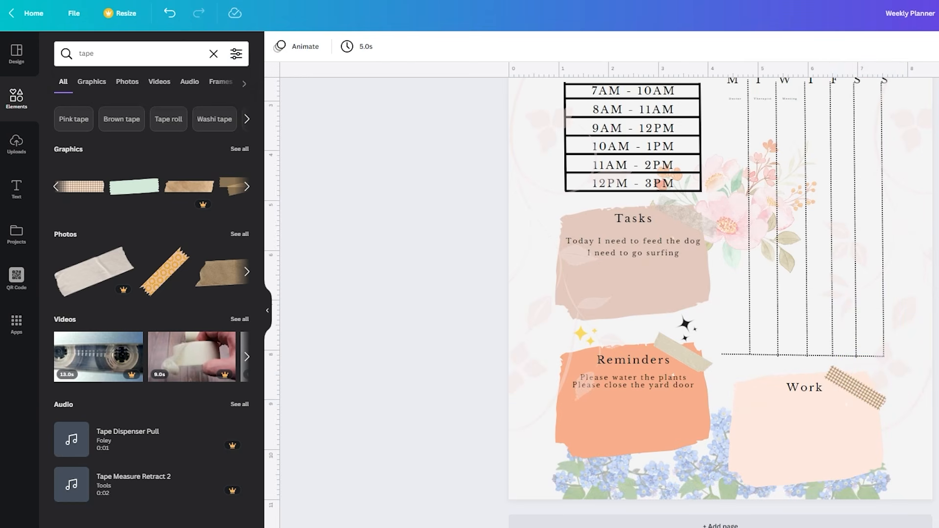
# Check the gingham tape's image editing options and delete the tape from the Work note
pyautogui.click(864, 398)
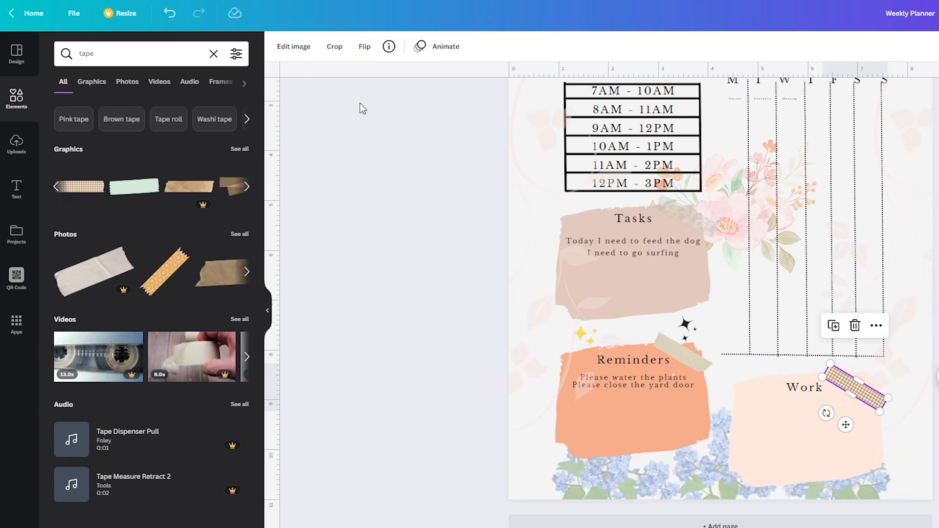
pyautogui.click(290, 46)
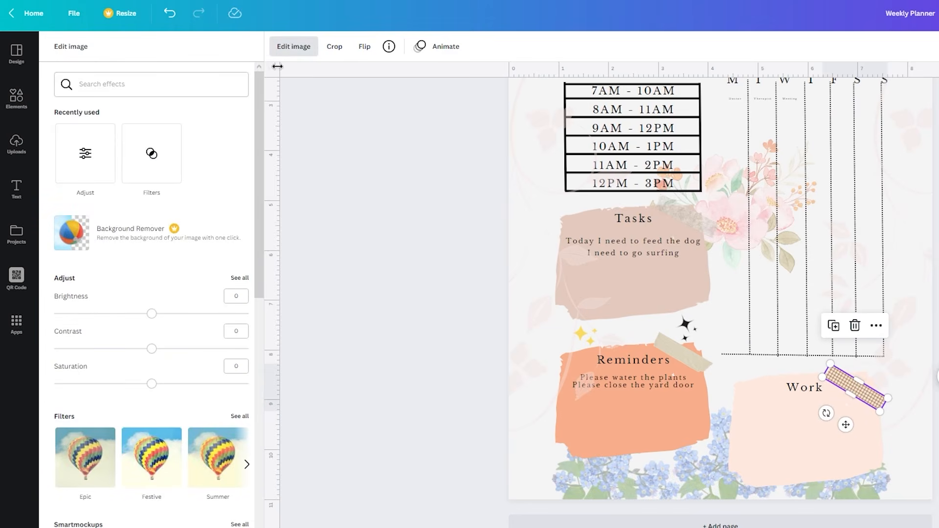
pyautogui.click(299, 48)
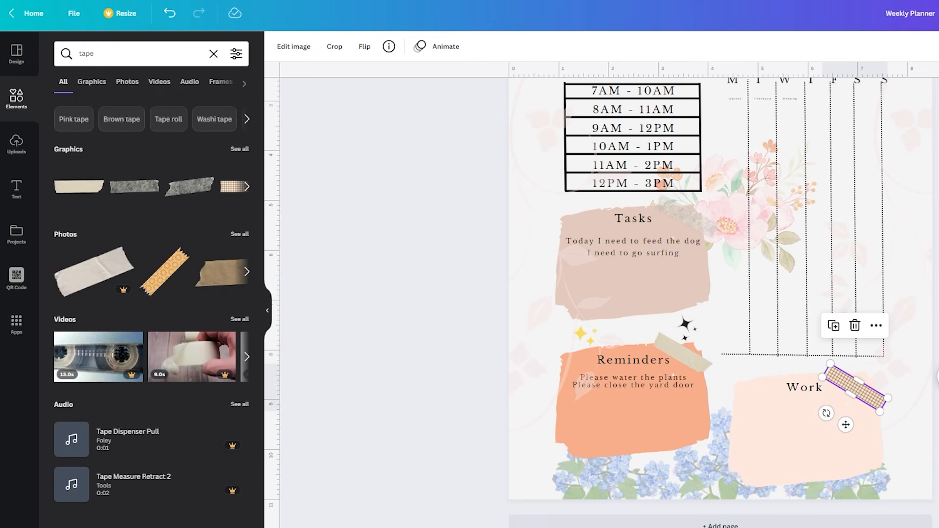
pyautogui.press('Delete')
# Look through further tape graphics in the element search results
pyautogui.scroll(3, 721, 293)
pyautogui.scroll(-3, 720, 293)
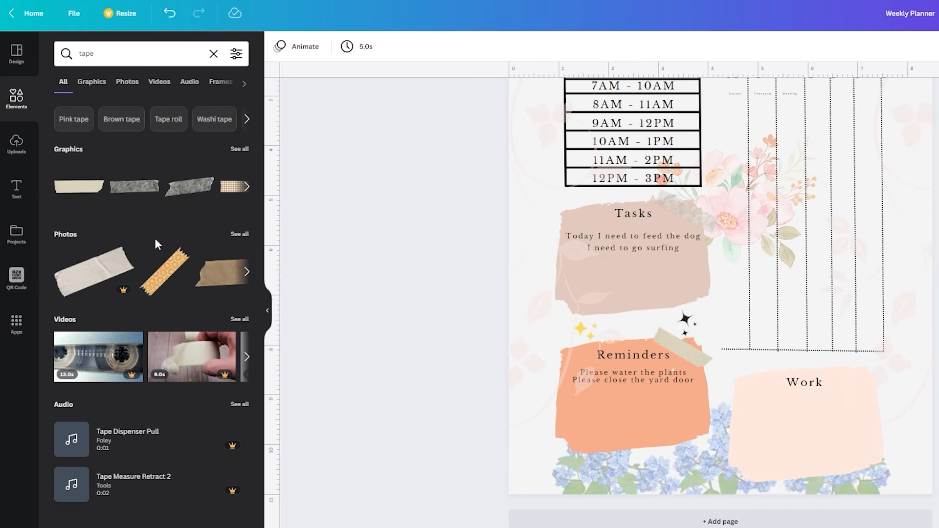
pyautogui.click(247, 187)
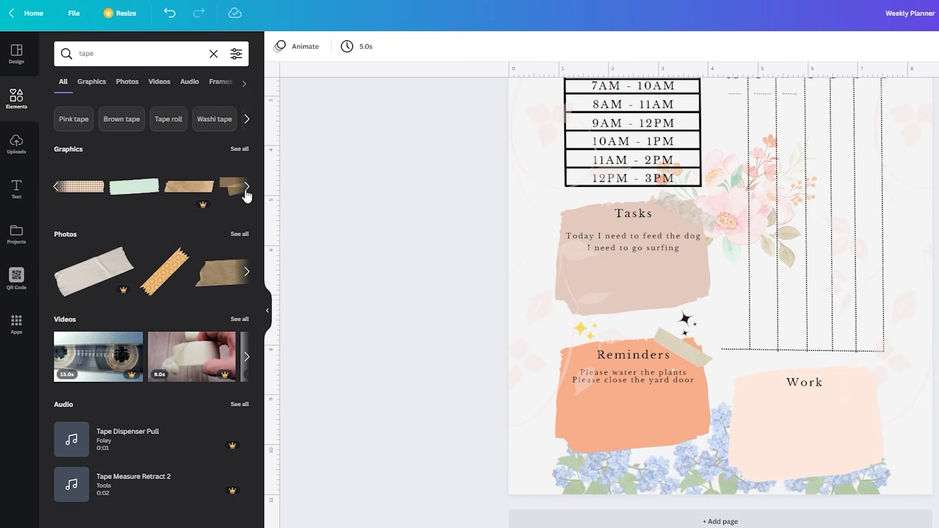
pyautogui.click(247, 192)
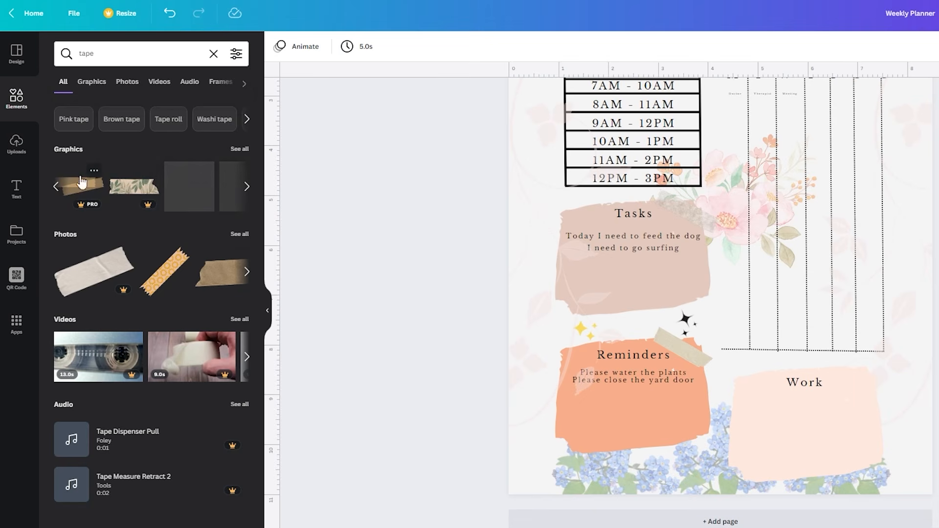
pyautogui.scroll(3, 344, 244)
pyautogui.scroll(-3, 720, 294)
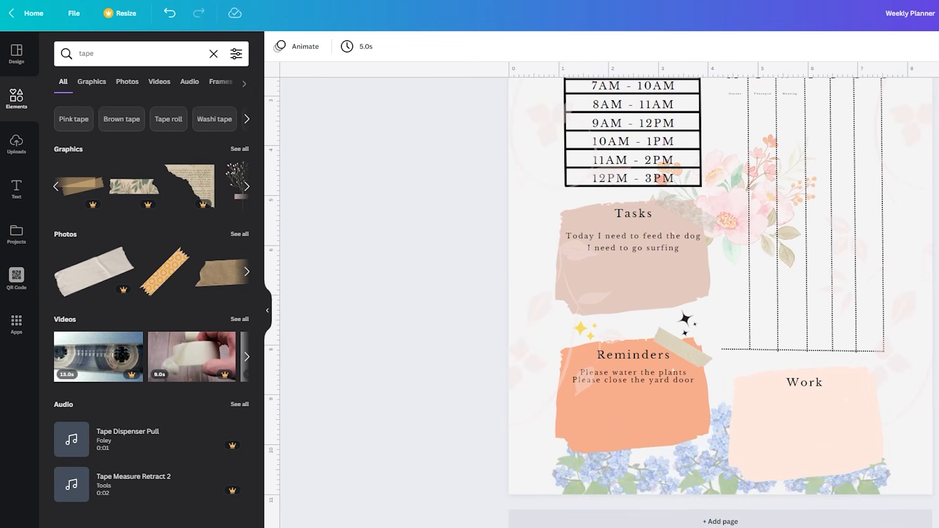
# Download the Weekly Planner design as a PNG file
pyautogui.scroll(3, 721, 302)
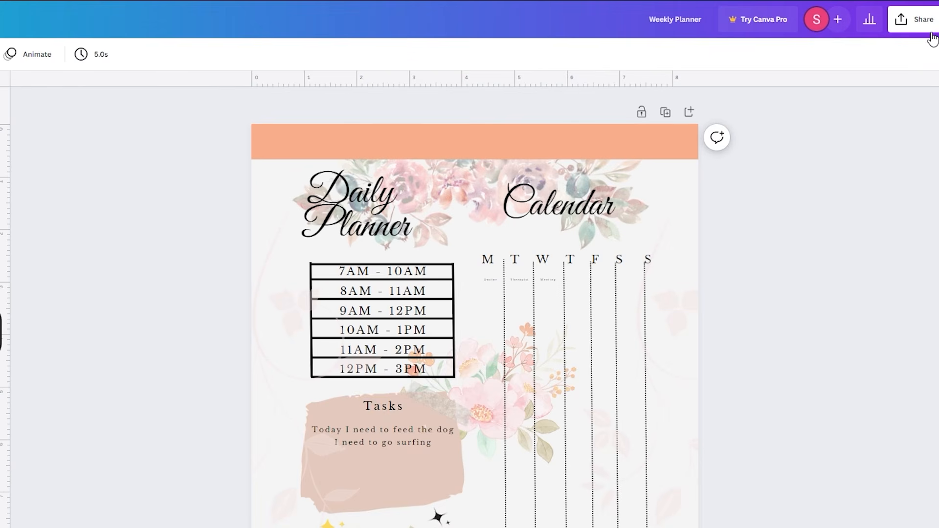
pyautogui.click(932, 35)
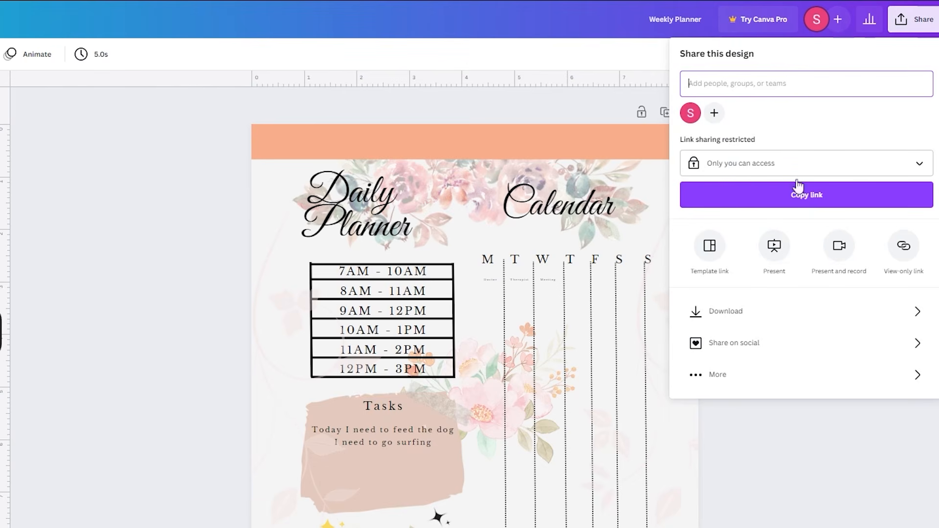
pyautogui.click(748, 320)
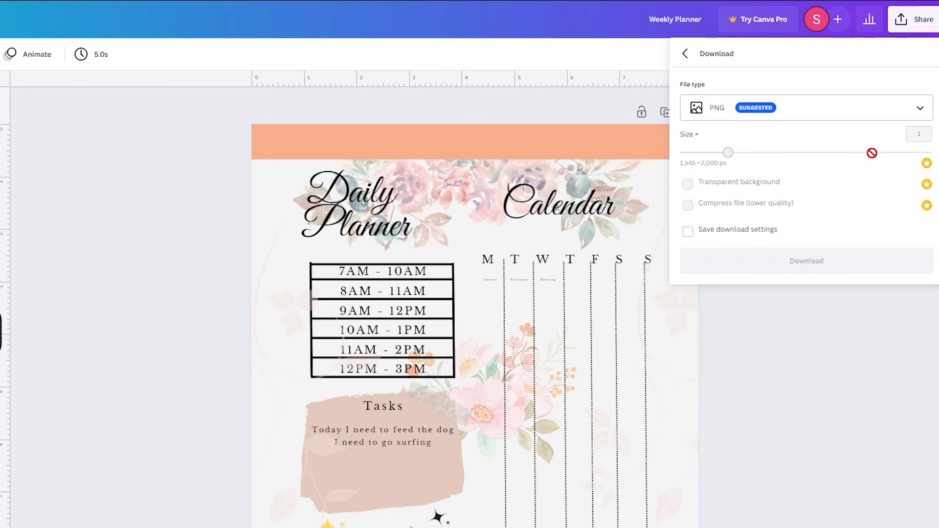
pyautogui.click(817, 111)
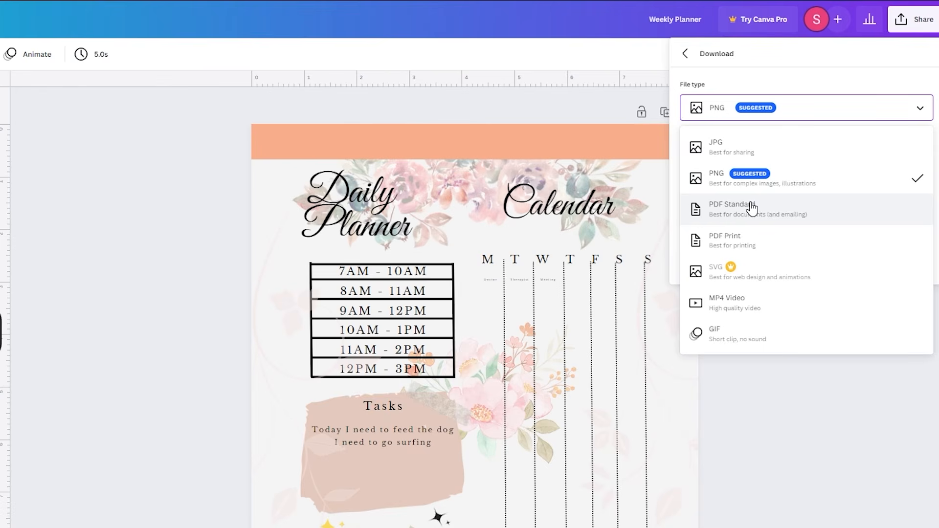
pyautogui.click(776, 190)
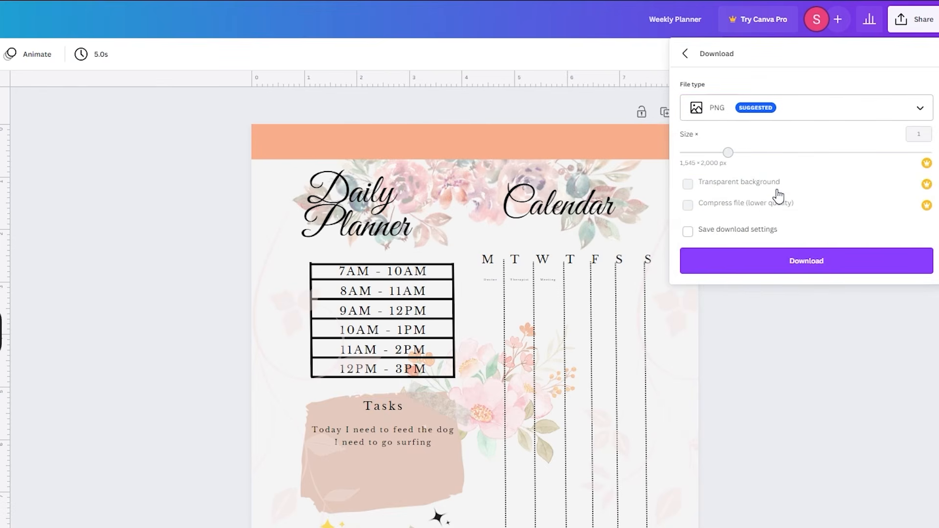
pyautogui.click(797, 267)
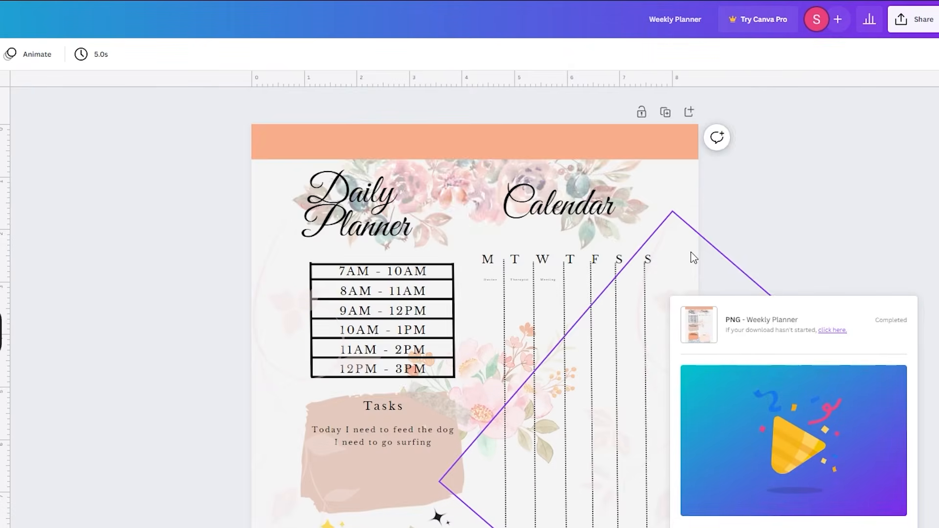
# Review the finished planner page and view the downloaded PNG image at full size
pyautogui.scroll(-4, 691, 240)
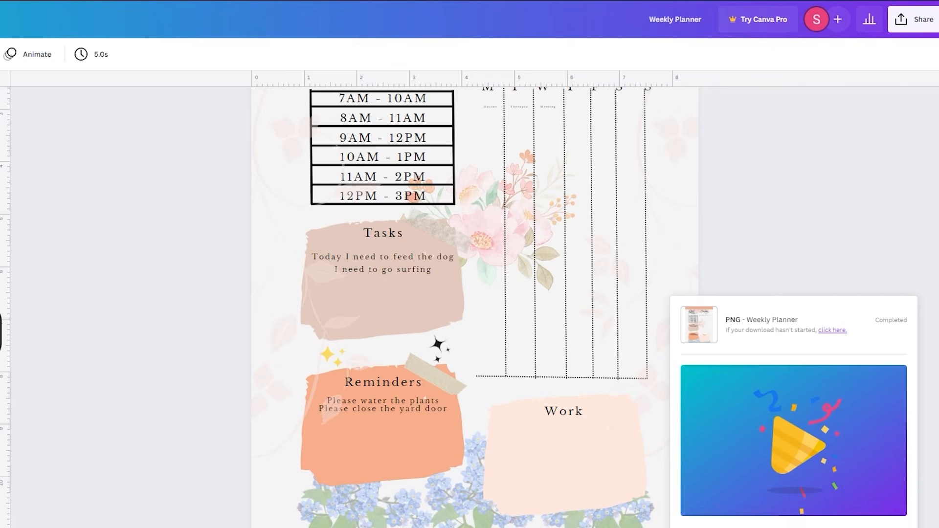
pyautogui.scroll(4, 828, 150)
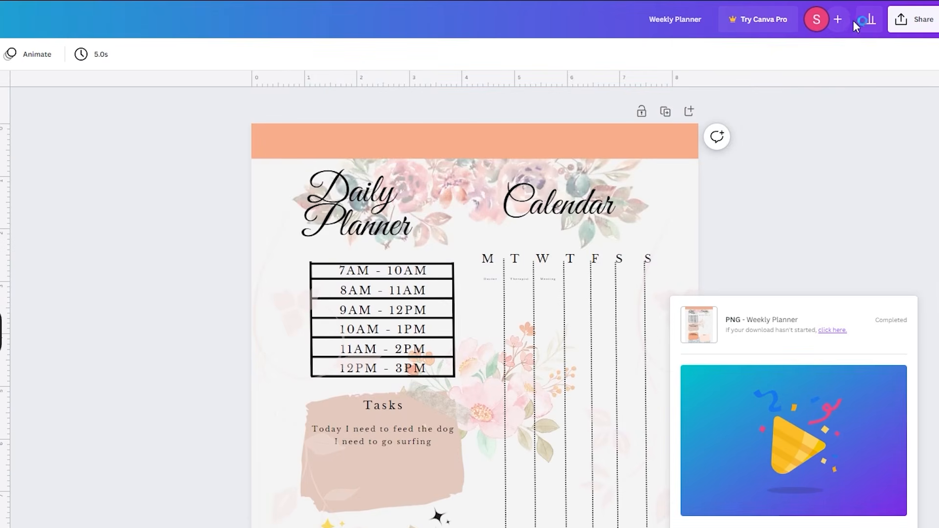
pyautogui.hotkey('ctrl', 'j')
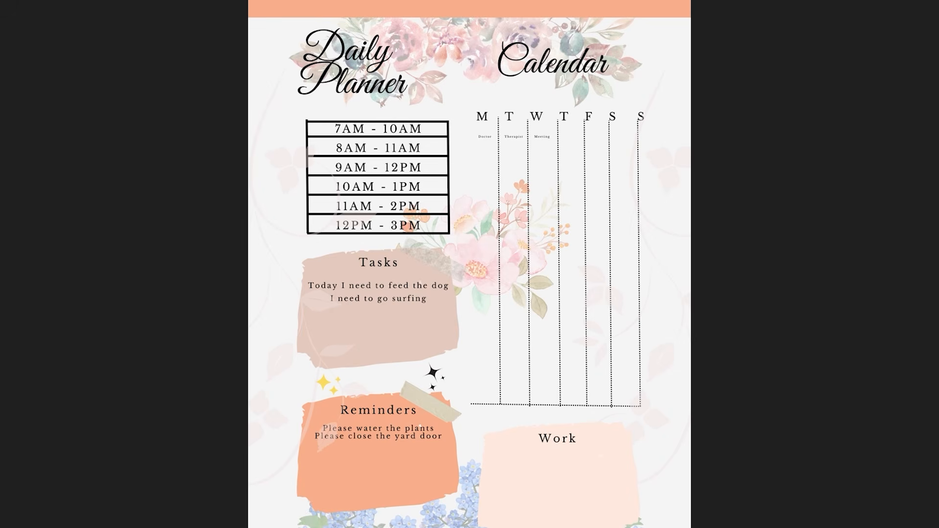
pyautogui.press('Escape')
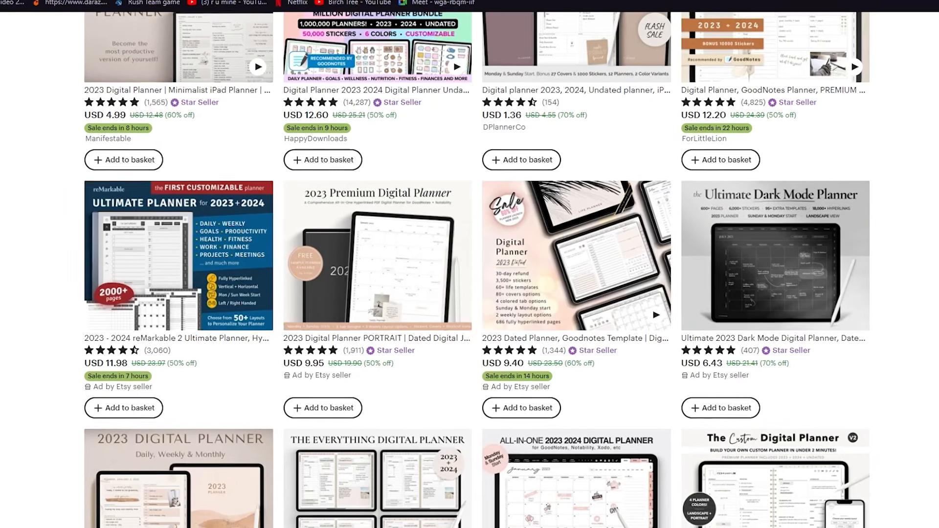
# Switch to Etsy, return to its home page and open the account registration form
pyautogui.scroll(10, 470, 294)
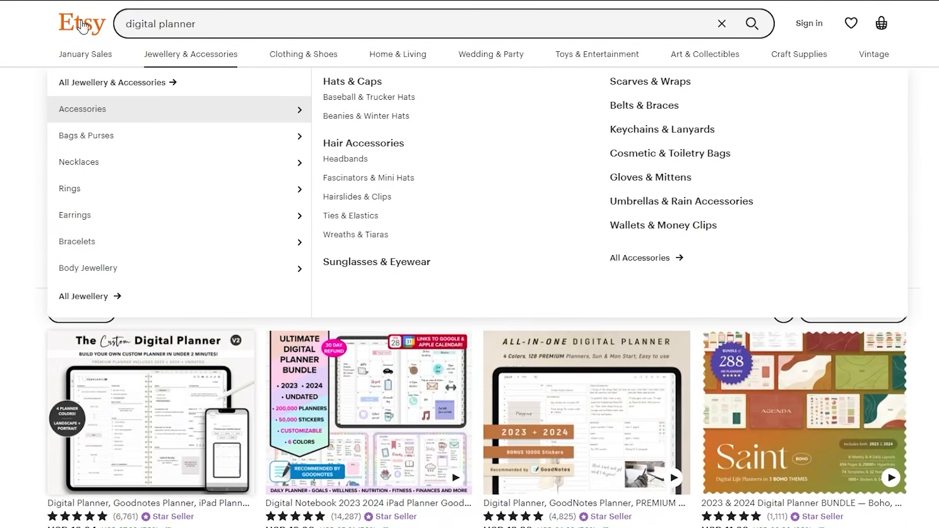
pyautogui.click(82, 25)
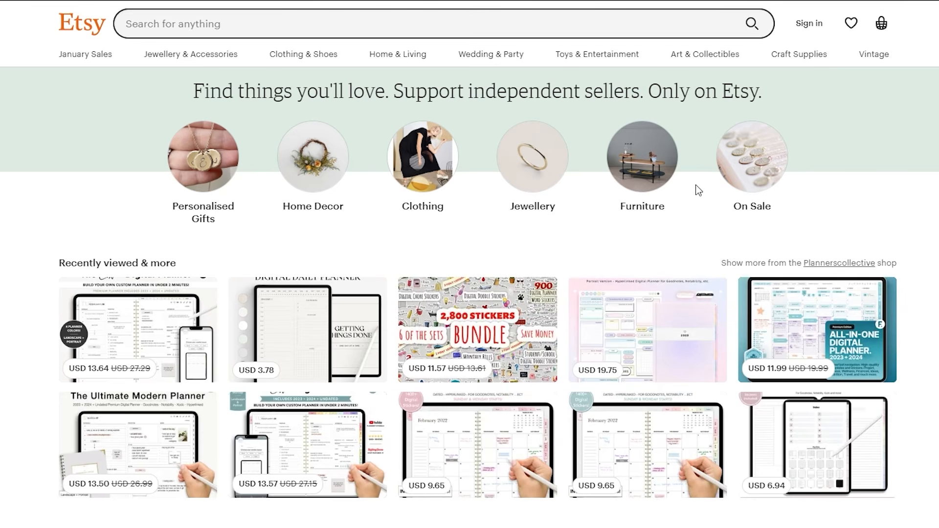
pyautogui.click(808, 28)
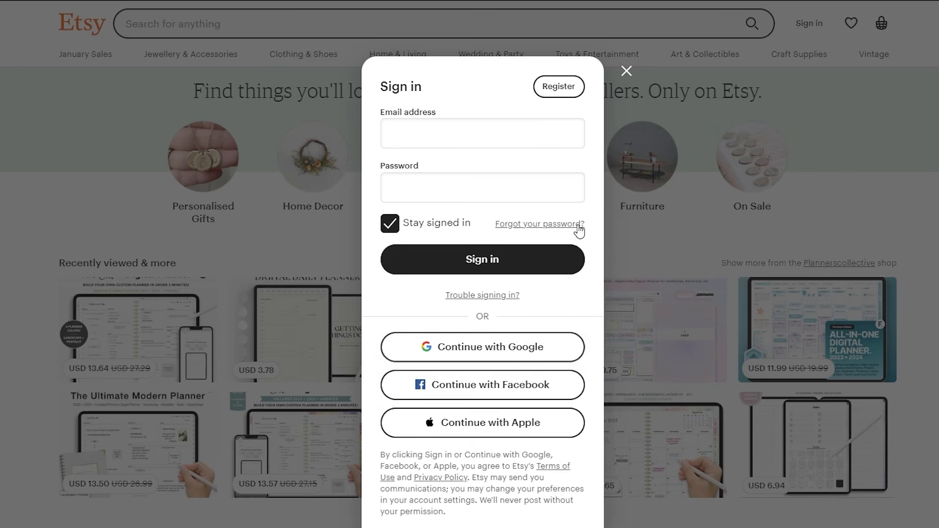
pyautogui.click(558, 86)
# Fill in the registration form with the account holder's email address, first name and account password, and submit it
pyautogui.click(447, 140)
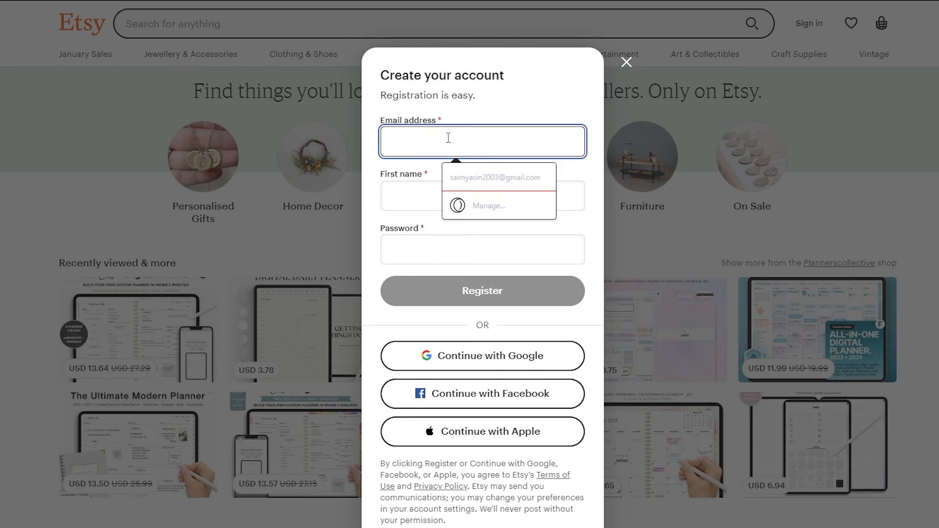
pyautogui.click(480, 170)
pyautogui.click(430, 193)
pyautogui.write('Saim')
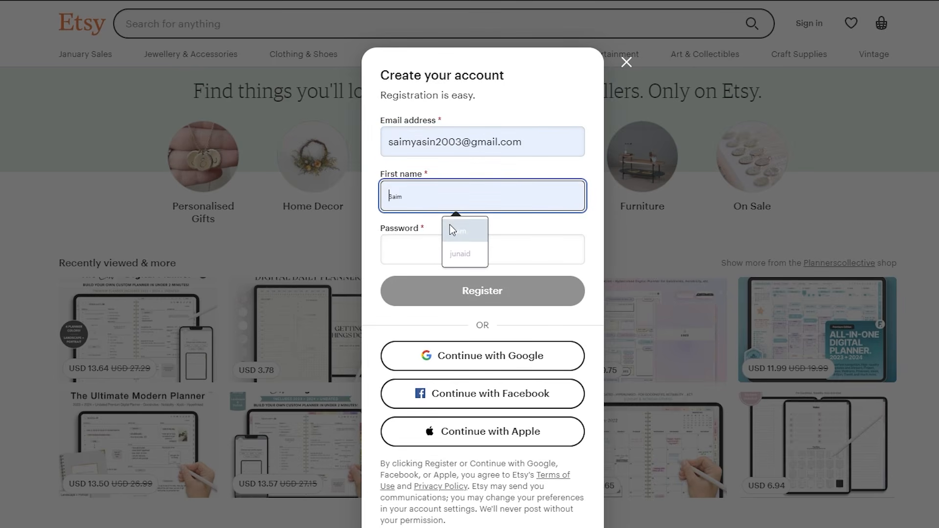
pyautogui.click(444, 241)
pyautogui.write('•••••')
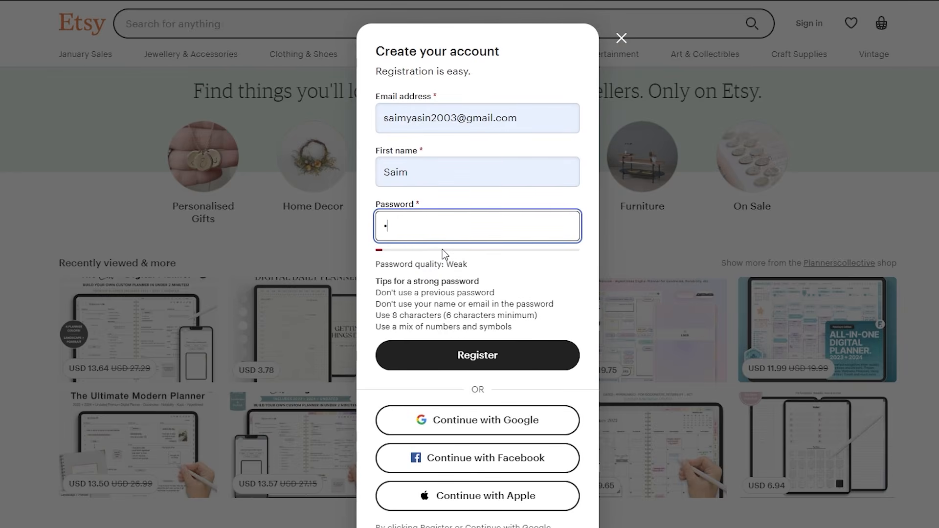
pyautogui.write('•••')
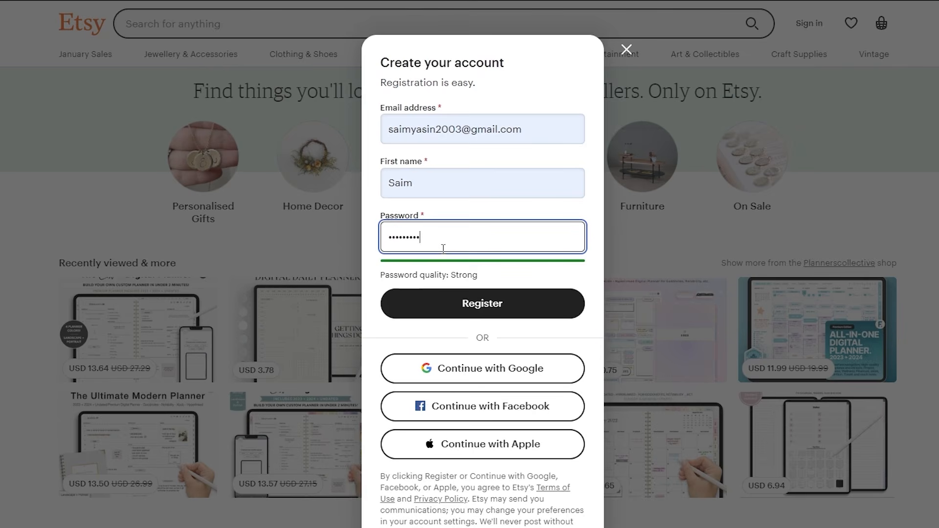
pyautogui.click(480, 300)
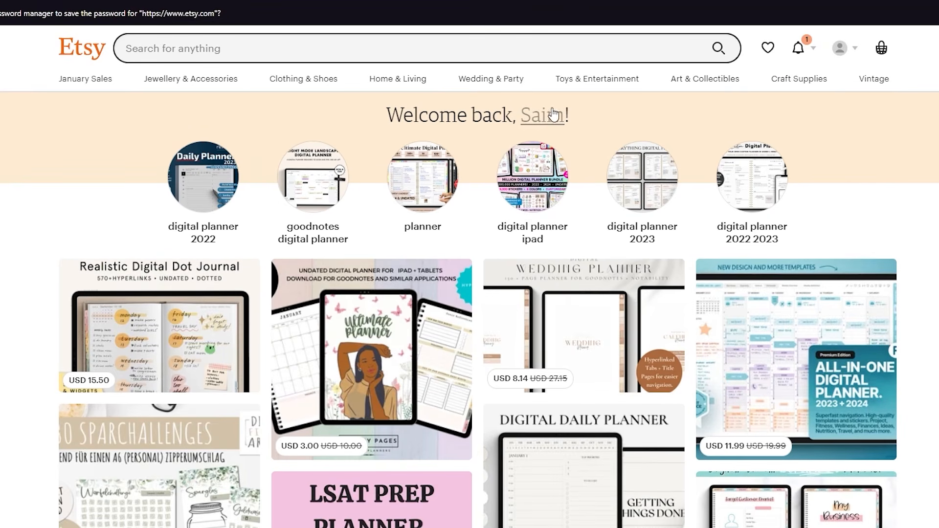
# Open the Sell on Etsy page for the signed-in account
pyautogui.scroll(-12, 916, 266)
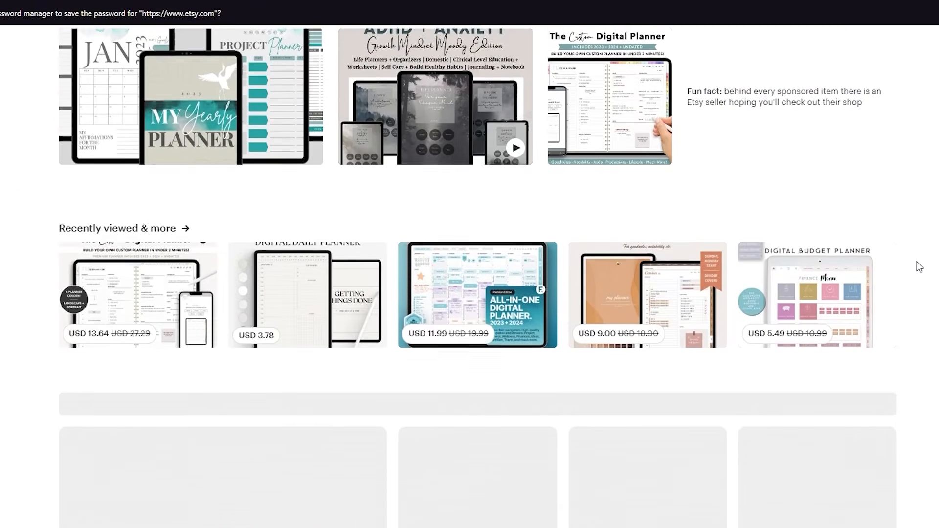
pyautogui.scroll(7, 919, 267)
pyautogui.scroll(5, 917, 267)
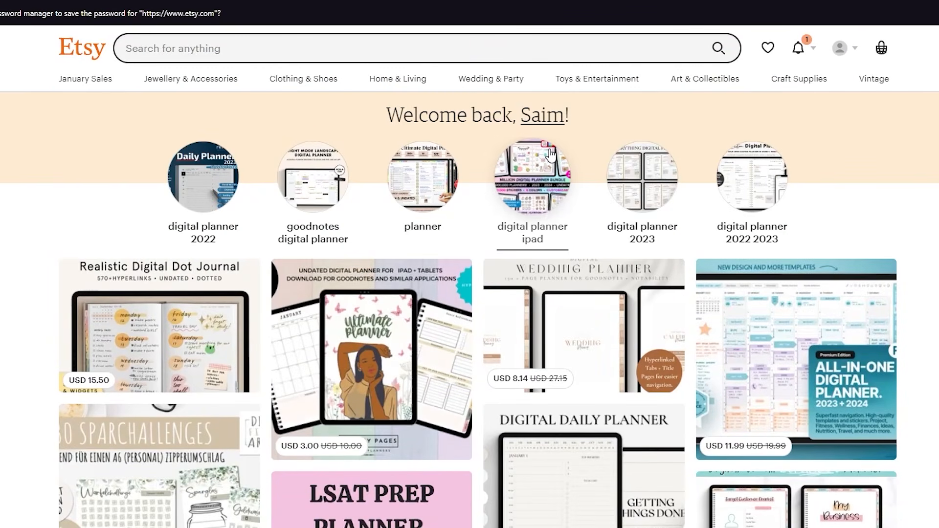
pyautogui.click(843, 55)
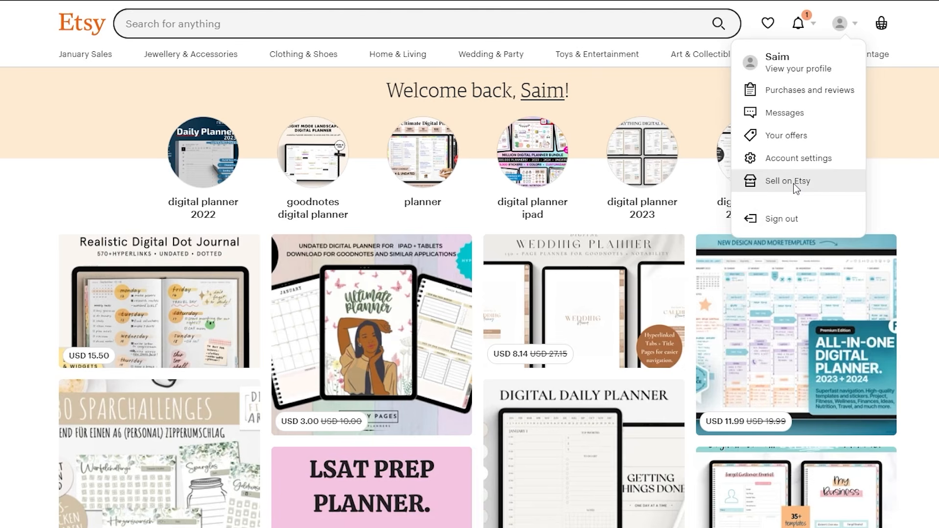
pyautogui.click(793, 183)
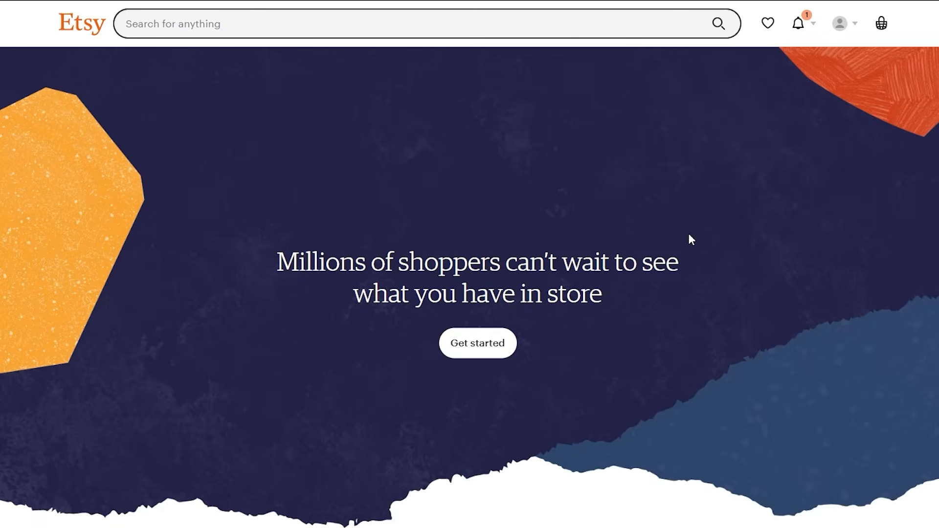
# Start the Etsy shop setup and answer "What brings you to Etsy?" with "I'm just starting to sell for the first time ever"
pyautogui.scroll(-9, 691, 240)
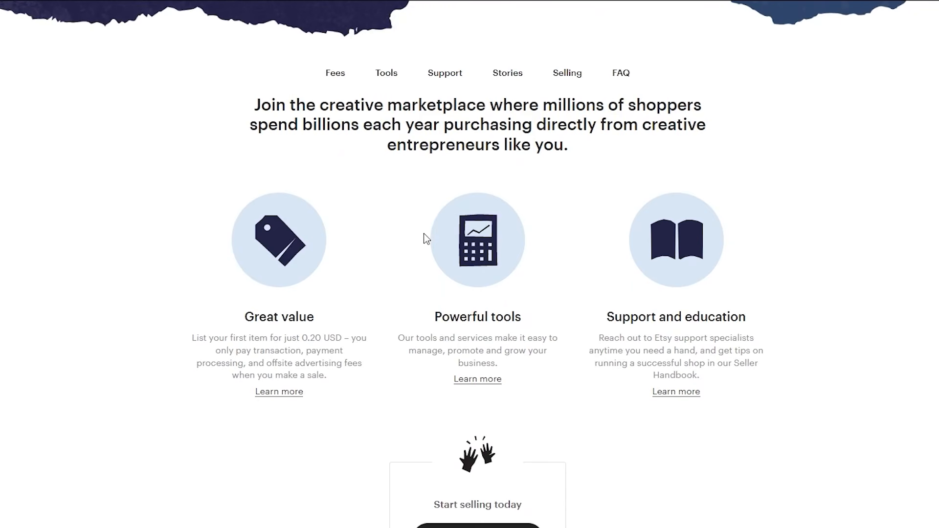
pyautogui.scroll(9, 300, 168)
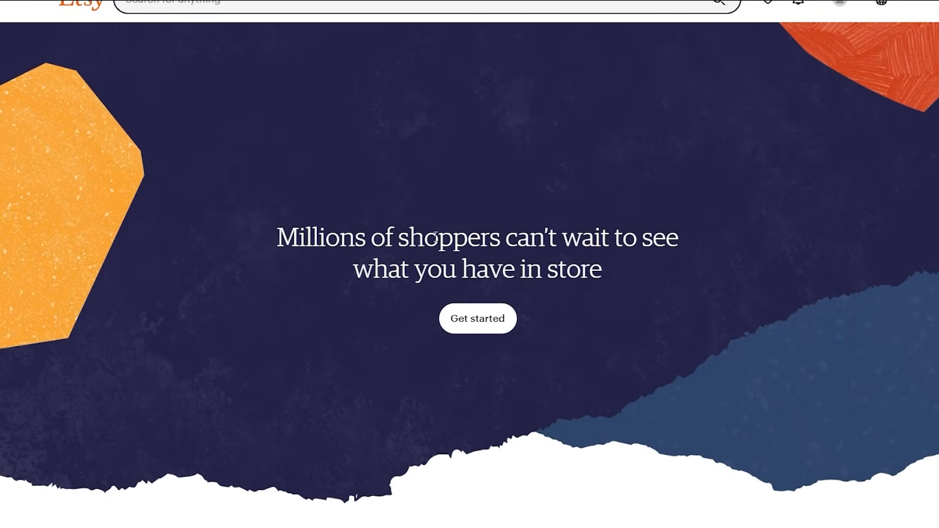
pyautogui.scroll(-10, 613, 262)
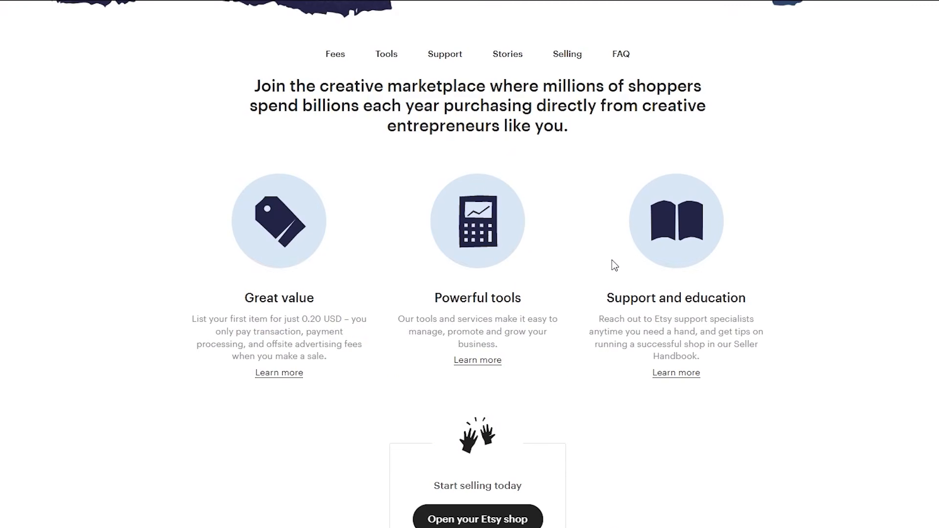
pyautogui.scroll(-7, 410, 217)
pyautogui.scroll(14, 410, 218)
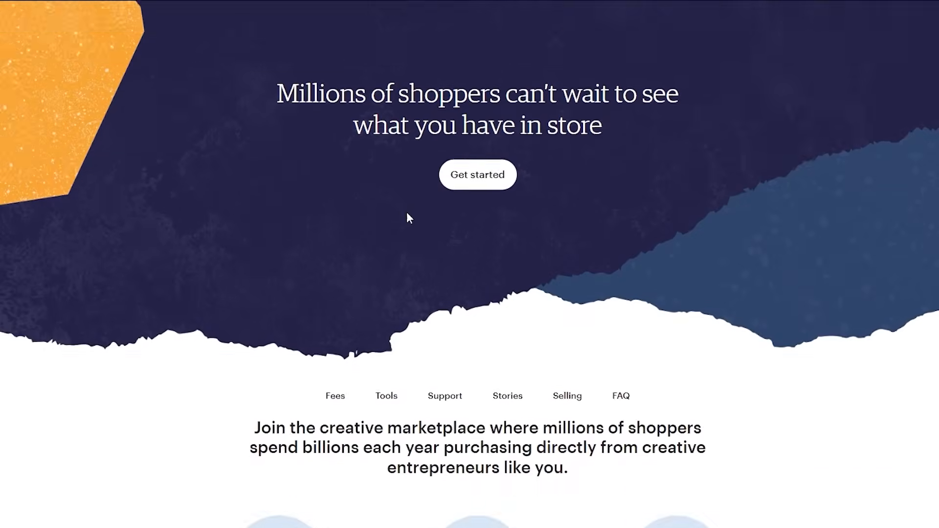
pyautogui.scroll(3, 410, 218)
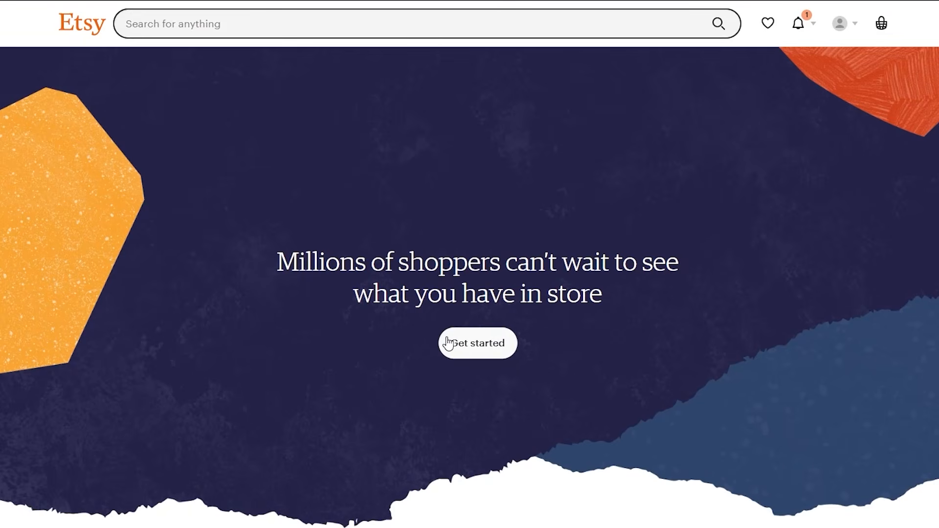
pyautogui.click(469, 343)
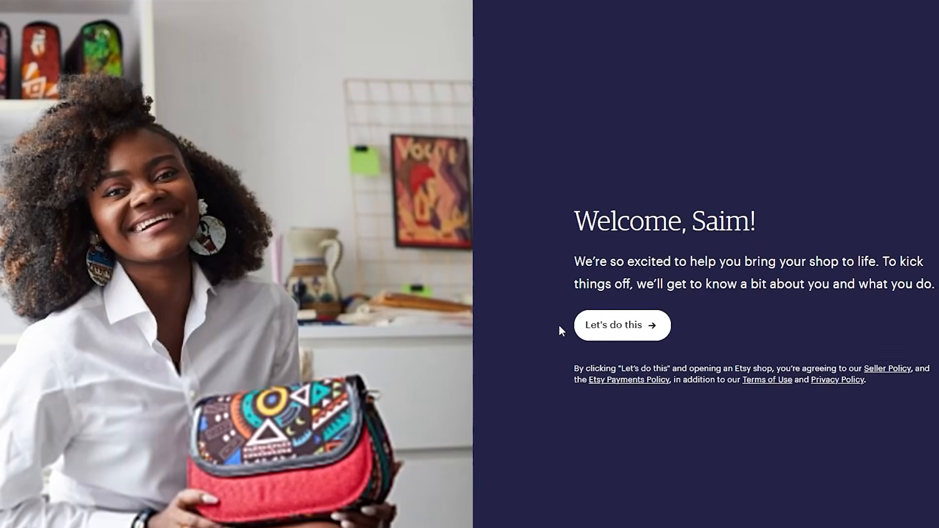
pyautogui.click(599, 331)
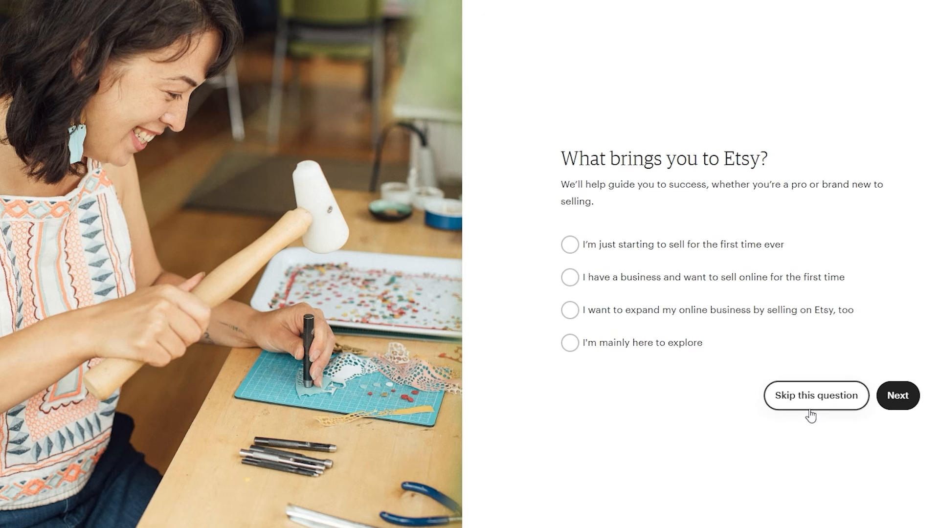
pyautogui.click(624, 243)
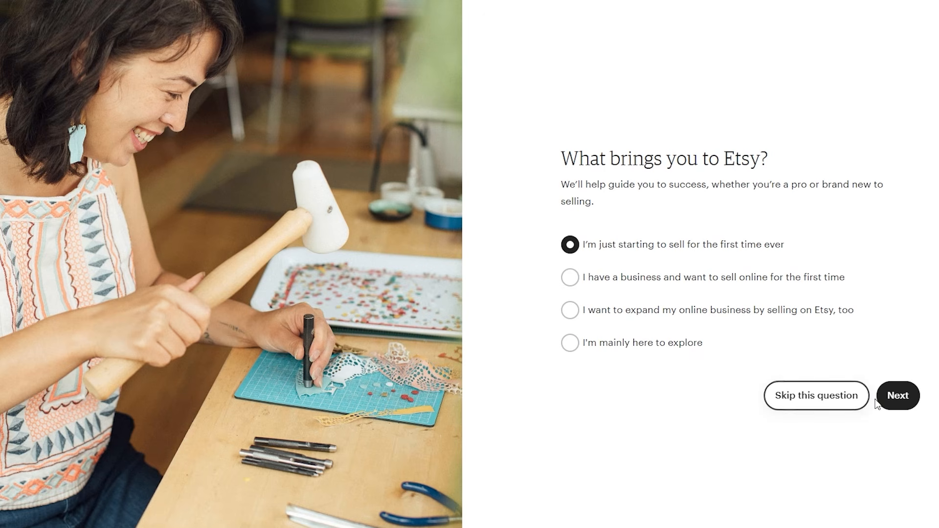
pyautogui.click(895, 397)
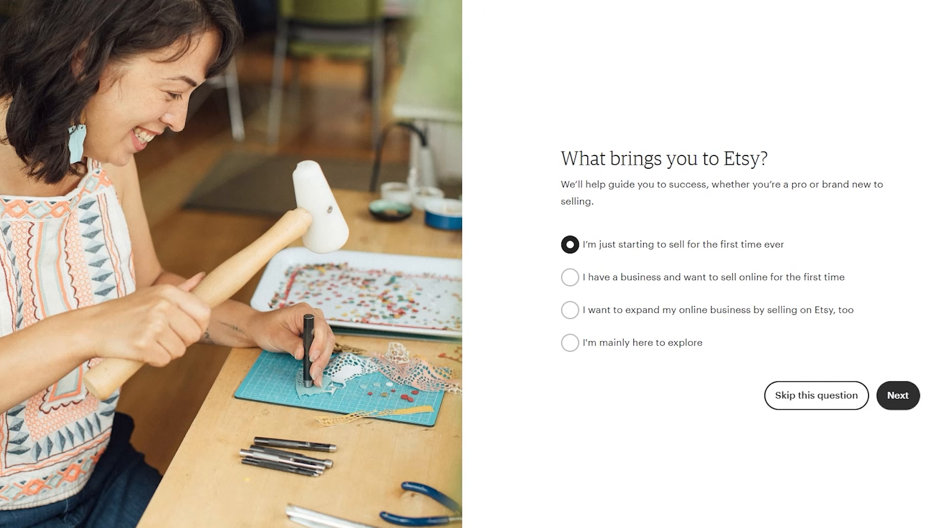
# Continue past the help-topics question without selecting any topic and start creating the shop
pyautogui.scroll(-1, 757, 96)
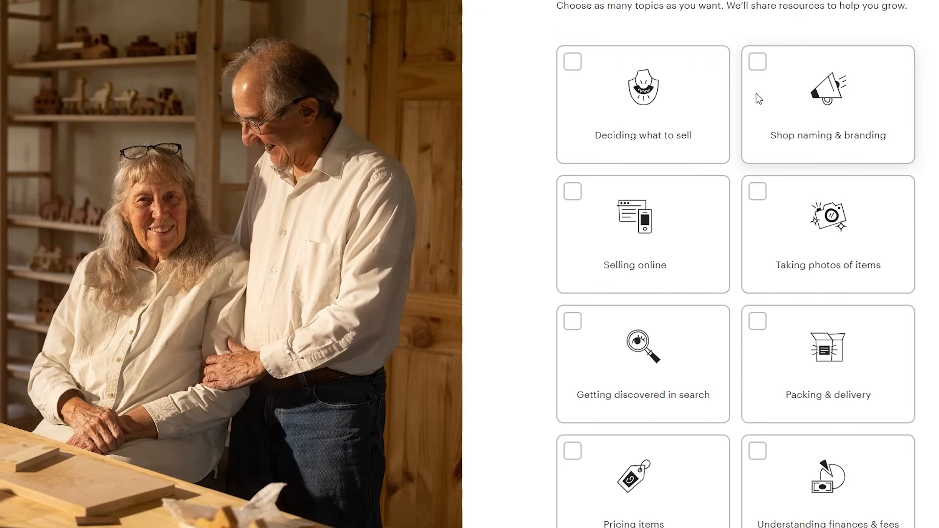
pyautogui.scroll(-6, 785, 245)
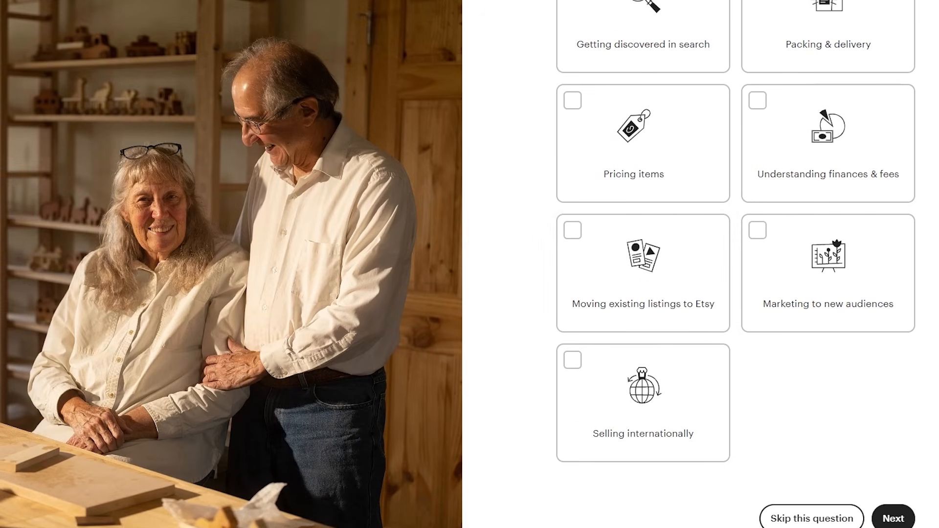
pyautogui.click(894, 518)
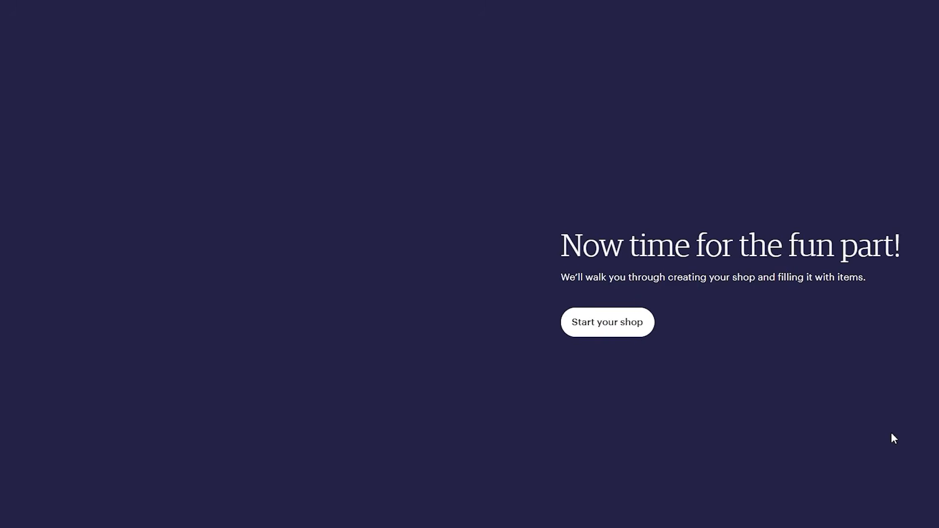
pyautogui.click(643, 338)
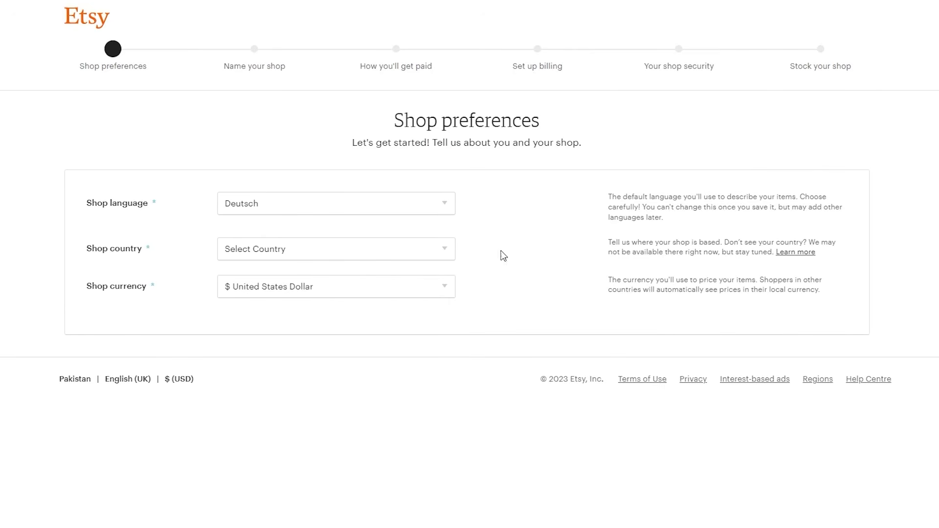
# Set the shop preferences to English language, Canada as country and United States Dollar as currency, and save them
pyautogui.click(444, 210)
pyautogui.click(309, 243)
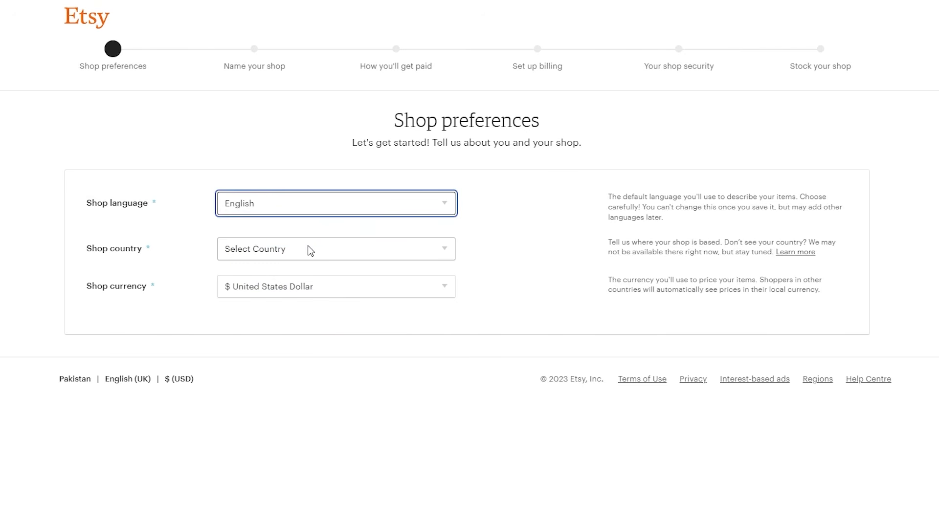
pyautogui.click(335, 255)
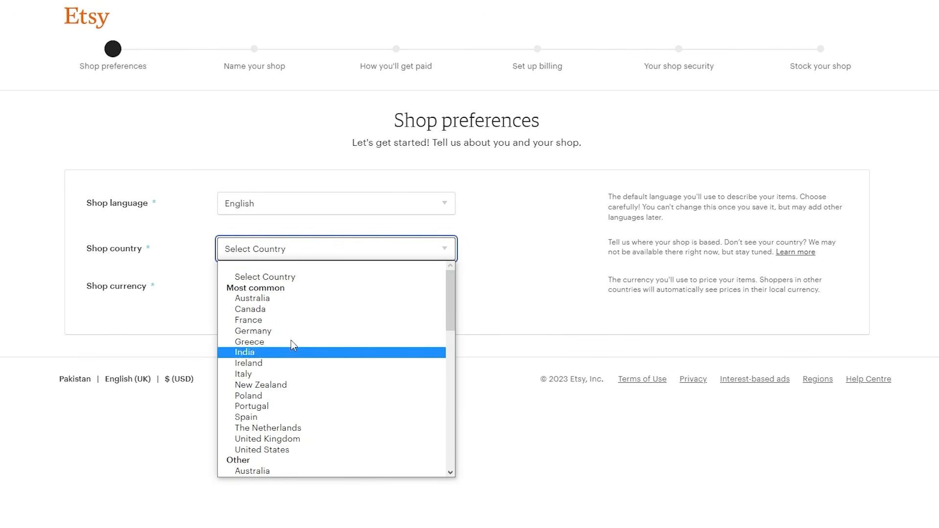
pyautogui.click(277, 309)
pyautogui.click(350, 296)
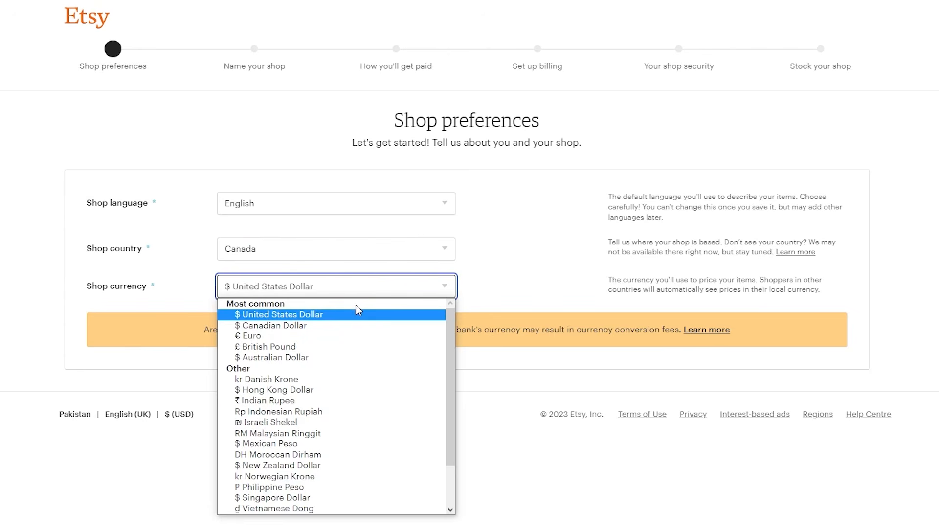
pyautogui.click(352, 317)
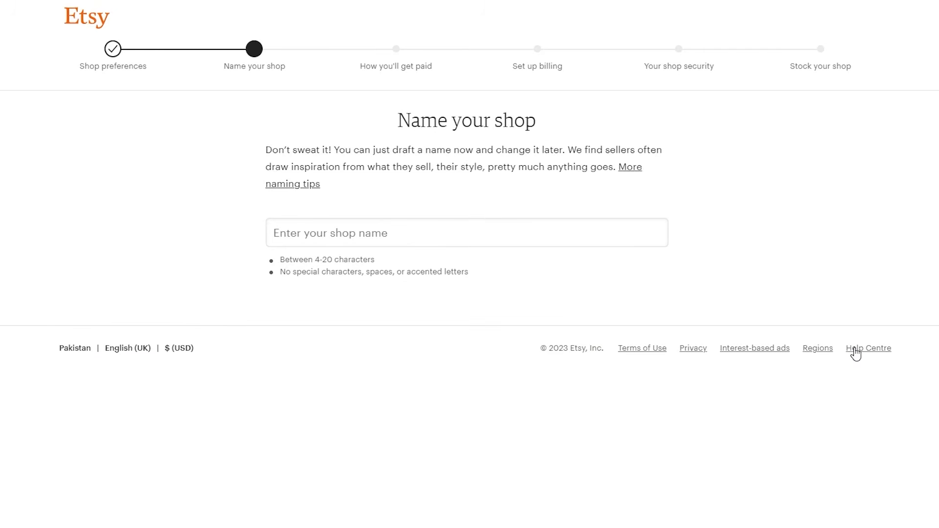
# Enter "digitalpnanersocoo" as the shop name, replacing the first attempt "Digital pnannersand co"
pyautogui.click(558, 239)
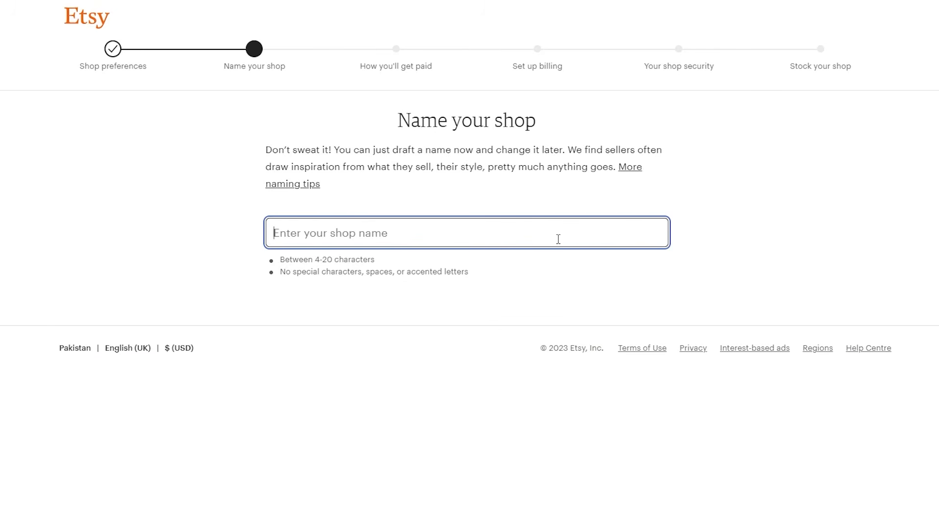
pyautogui.write('Digital pna')
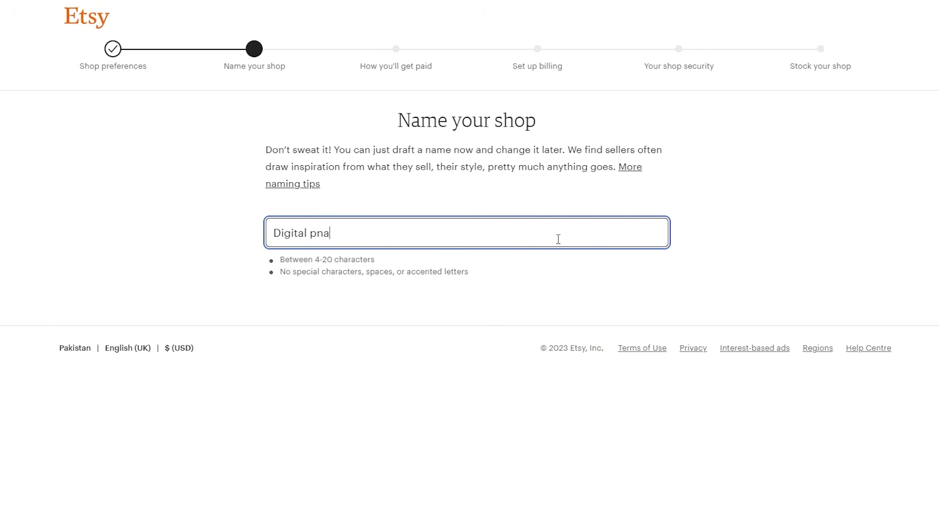
pyautogui.write('nnersand co')
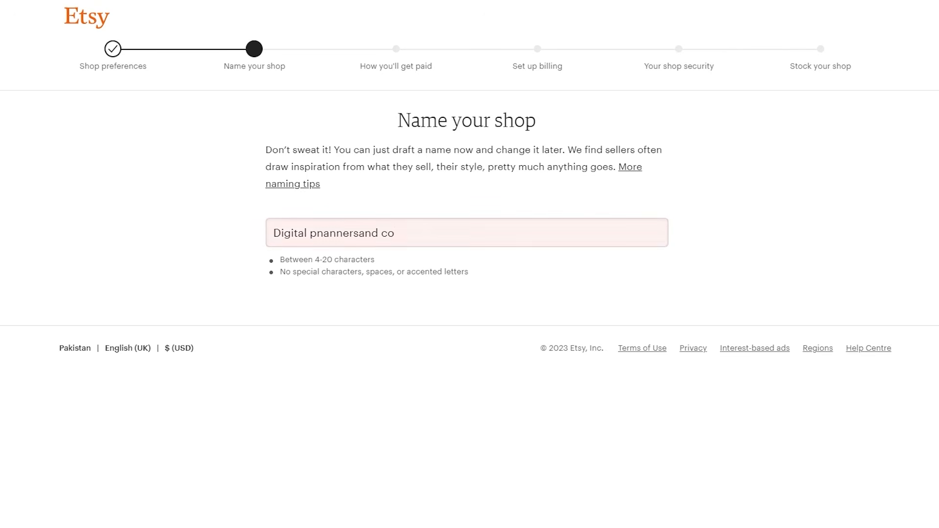
pyautogui.click(482, 243)
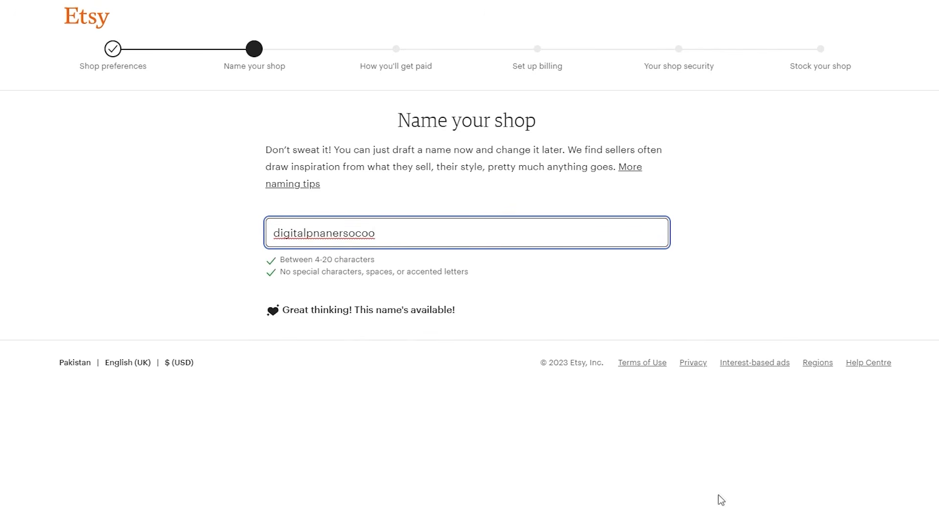
pyautogui.click(291, 259)
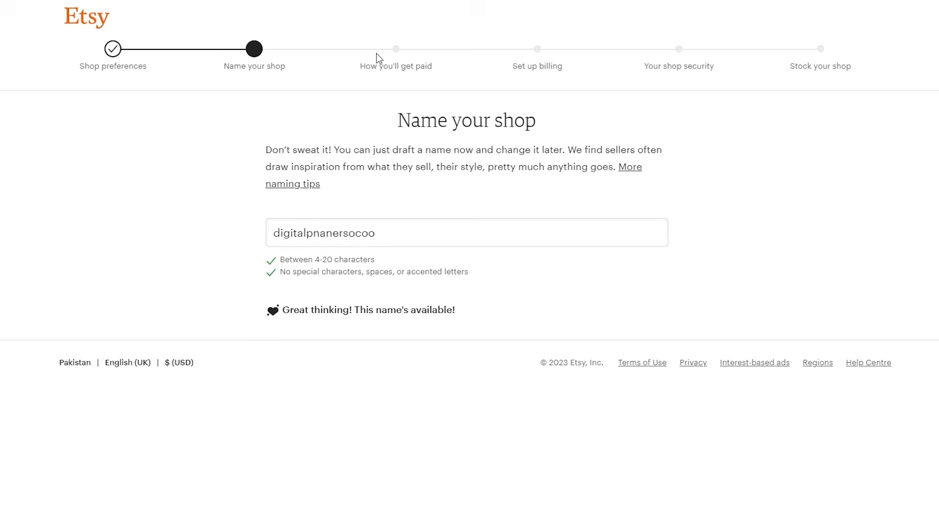
# Revisit the shop preferences, return to the shop name and save it to continue to the payment setup
pyautogui.click(126, 64)
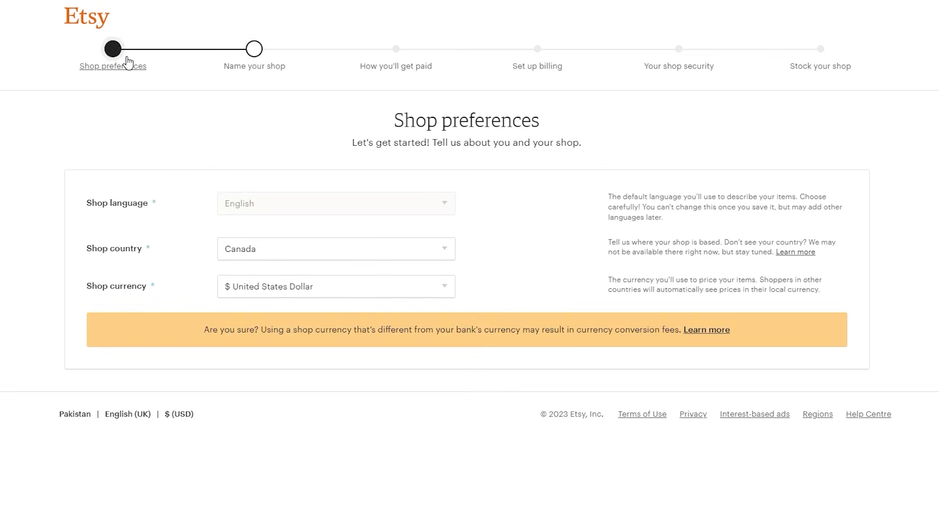
pyautogui.click(245, 66)
pyautogui.click(382, 232)
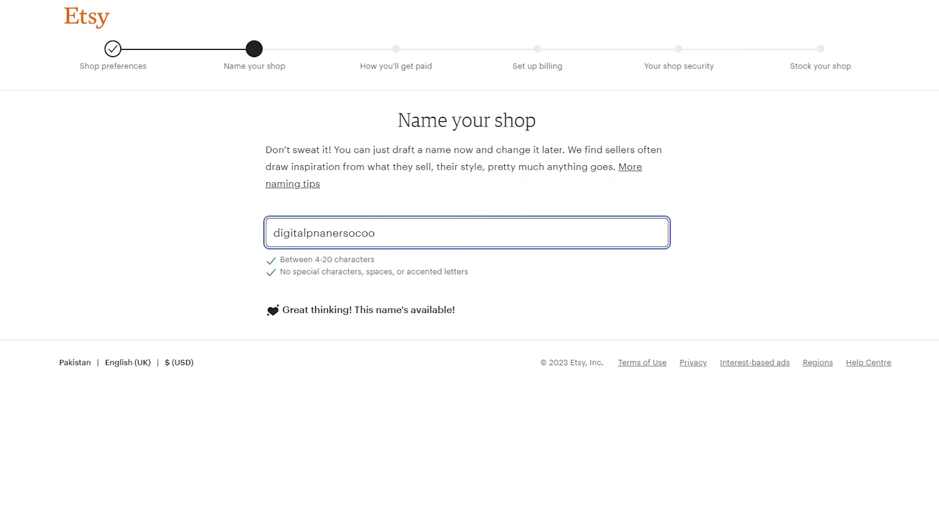
pyautogui.click(783, 526)
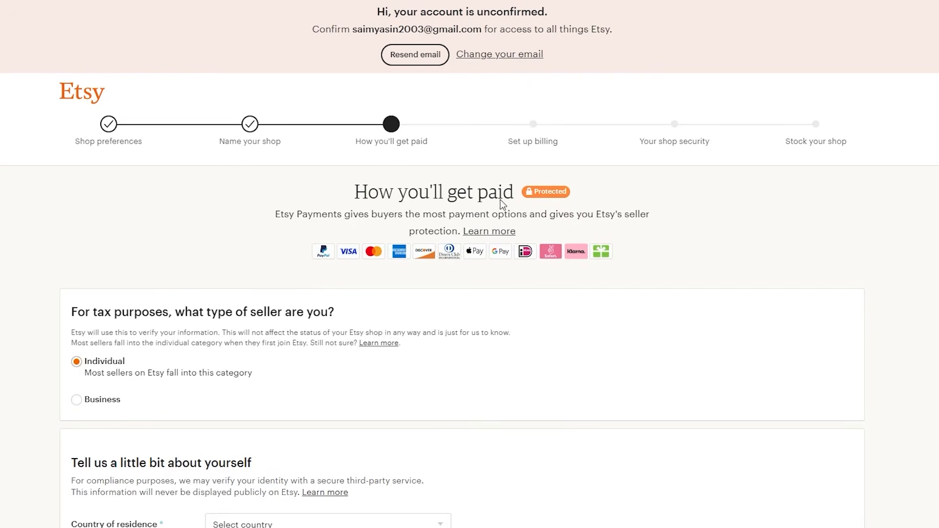
# Review the payment setup form, including the country of residence options, personal details, taxpayer address and bank location fields
pyautogui.scroll(-5, 509, 281)
pyautogui.scroll(-1, 511, 283)
pyautogui.tripleClick(507, 279)
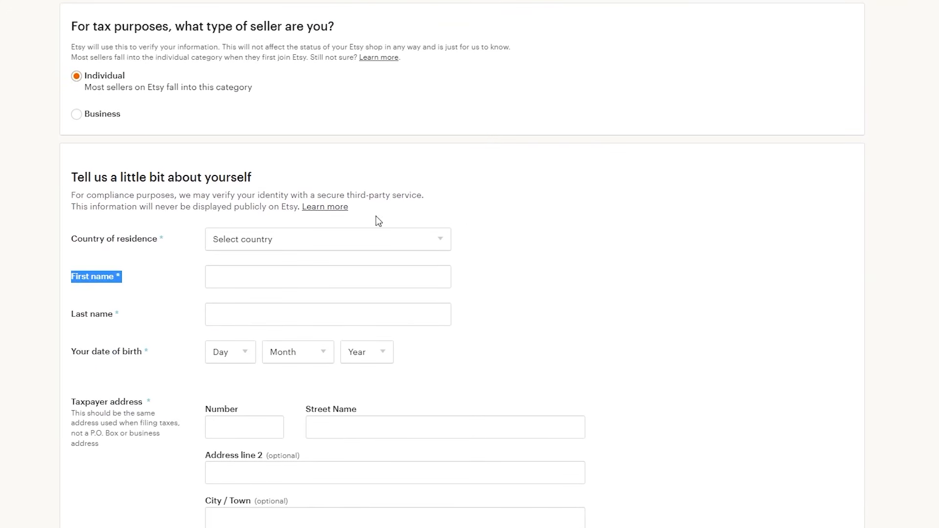
pyautogui.click(331, 244)
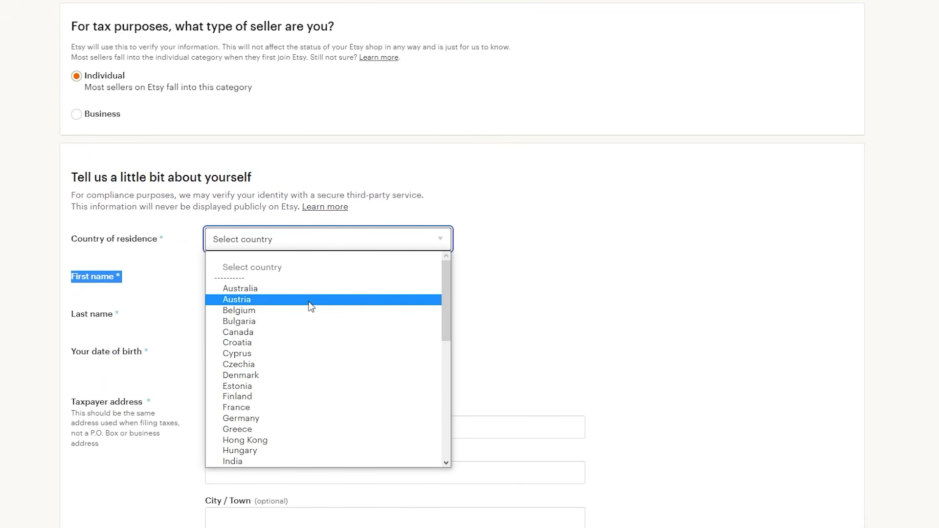
pyautogui.click(576, 239)
pyautogui.scroll(-14, 576, 240)
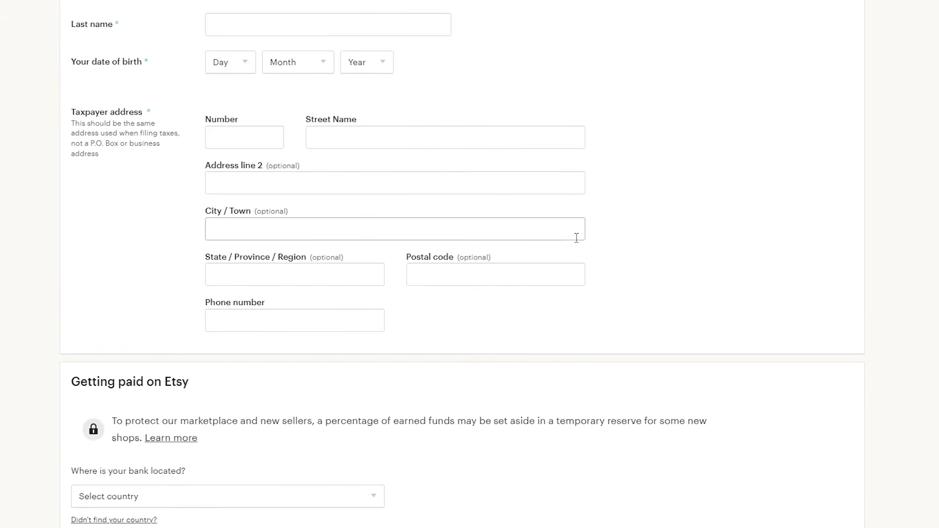
pyautogui.scroll(-2, 386, 157)
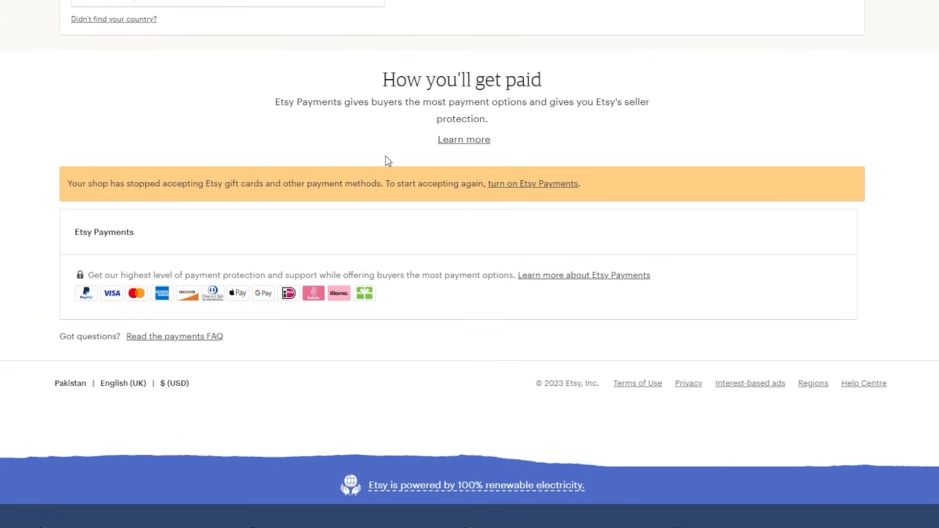
pyautogui.scroll(7, 386, 157)
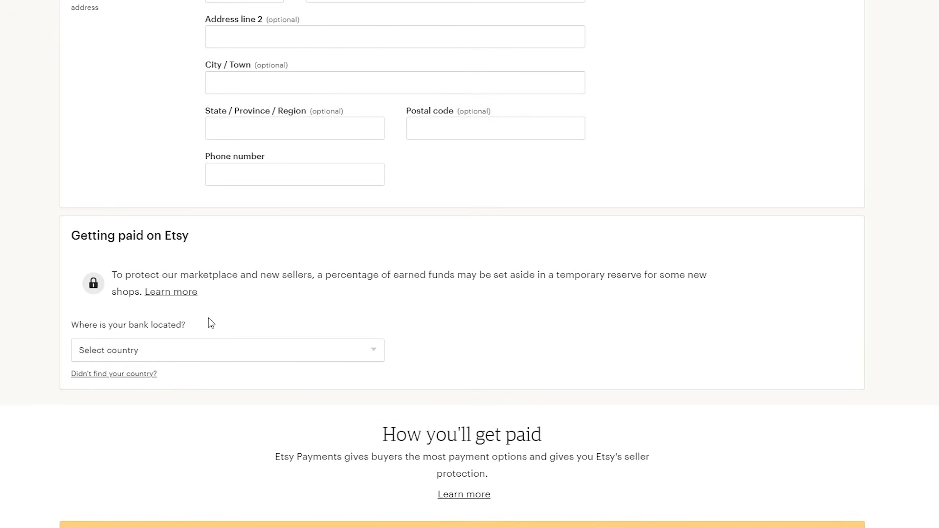
pyautogui.scroll(14, 209, 318)
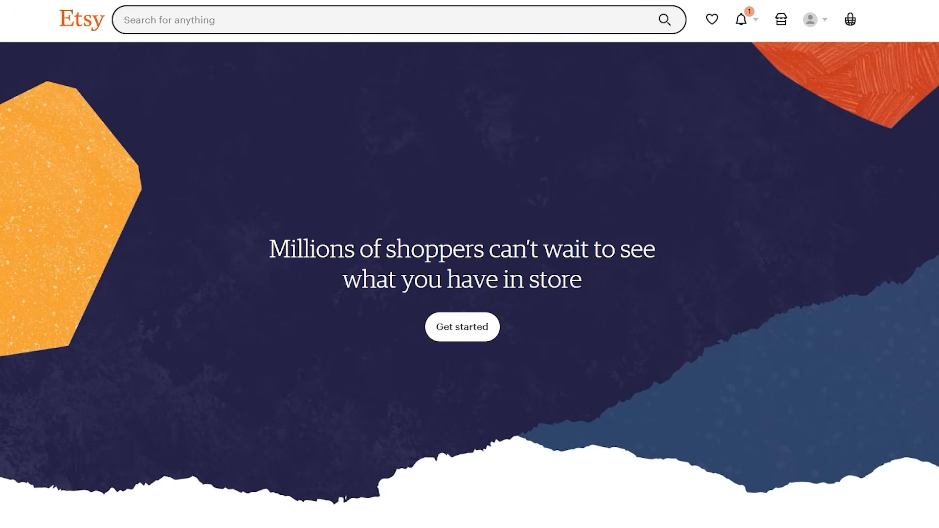
# Return to the Etsy home page and search for "digital planners"
pyautogui.click(86, 25)
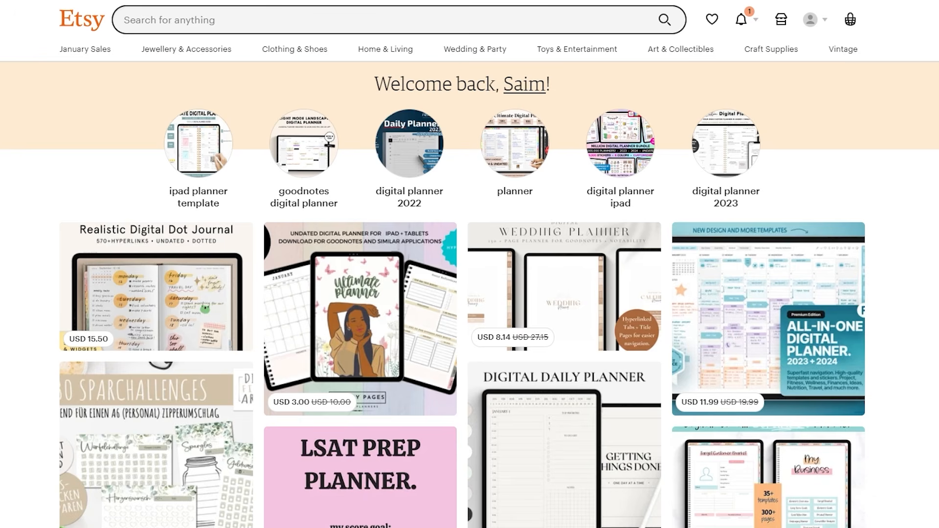
pyautogui.click(165, 19)
pyautogui.write('digital p')
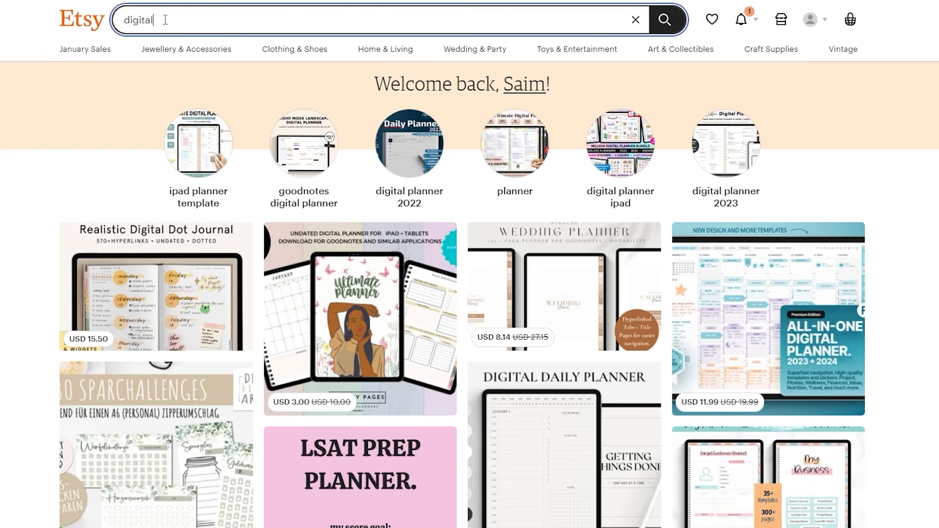
pyautogui.write('lanners')
pyautogui.press('Return')
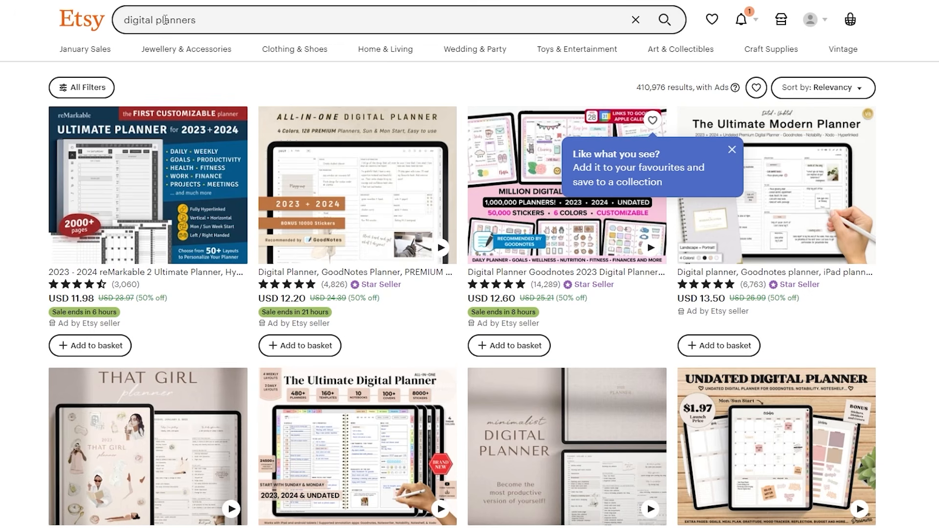
# Browse the digital planner search results to compare the listings' cover designs, prices and review ratings
pyautogui.scroll(-10, 317, 203)
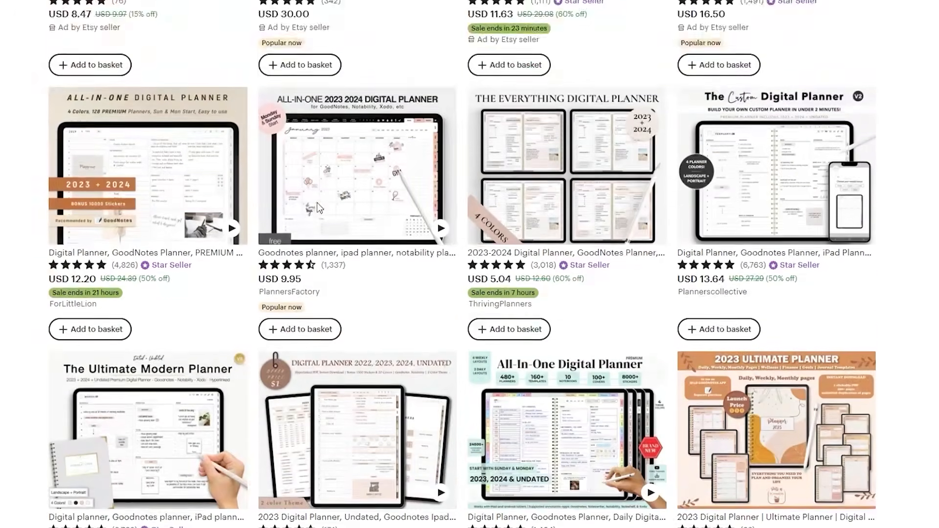
pyautogui.scroll(-2, 318, 202)
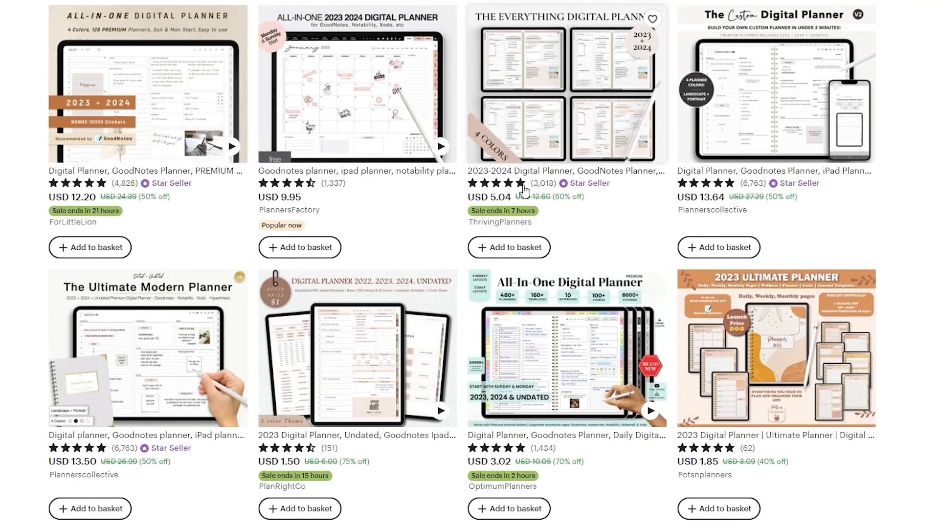
pyautogui.scroll(-4, 521, 206)
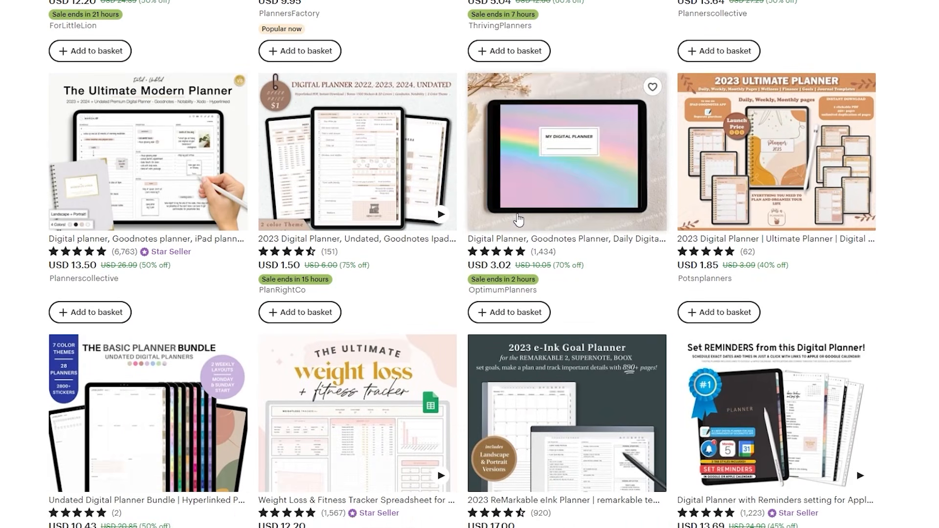
pyautogui.scroll(15, 518, 220)
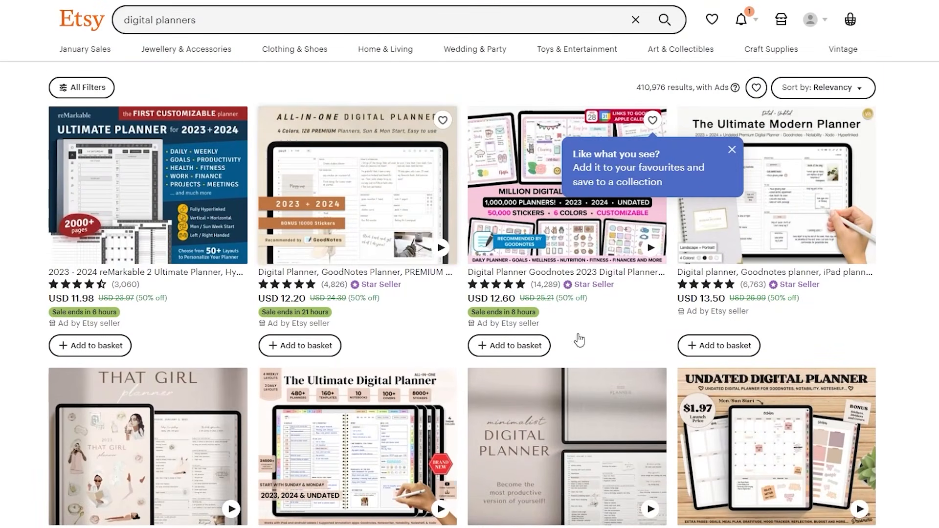
pyautogui.scroll(-2, 644, 190)
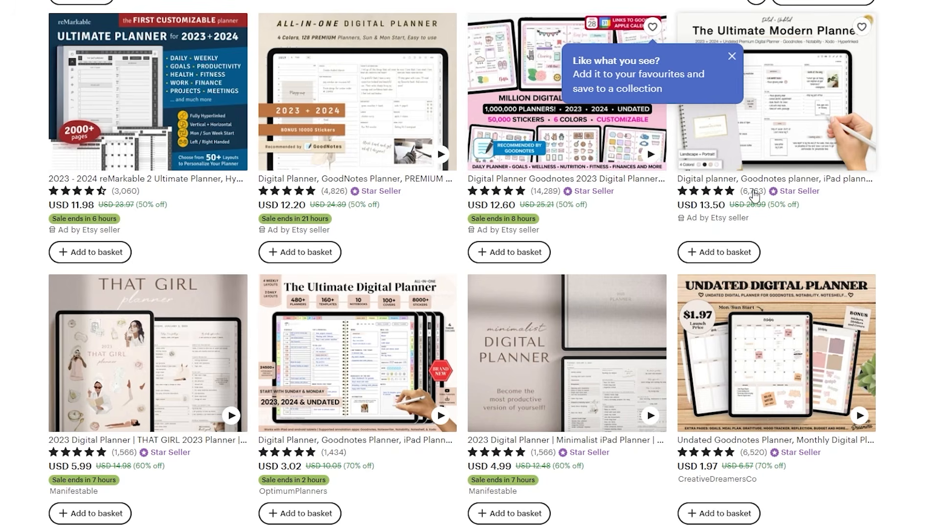
pyautogui.scroll(-5, 293, 220)
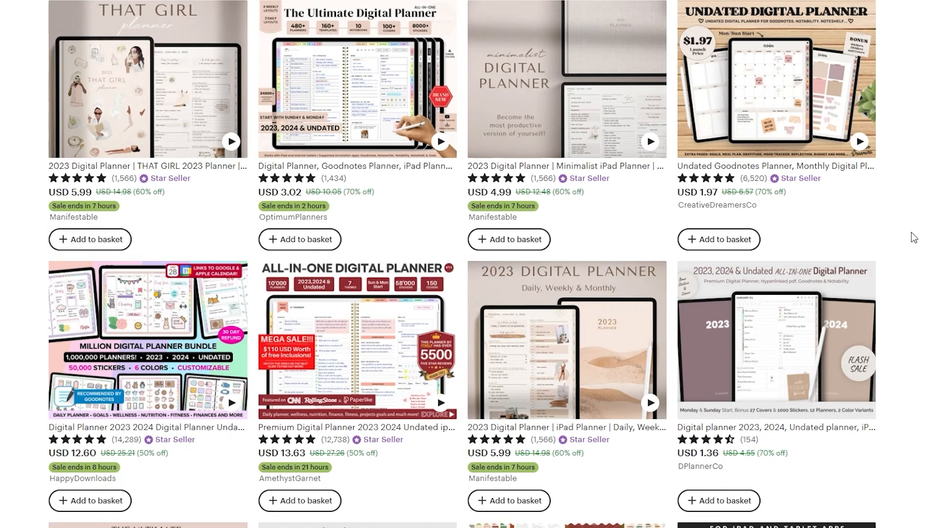
pyautogui.scroll(7, 911, 233)
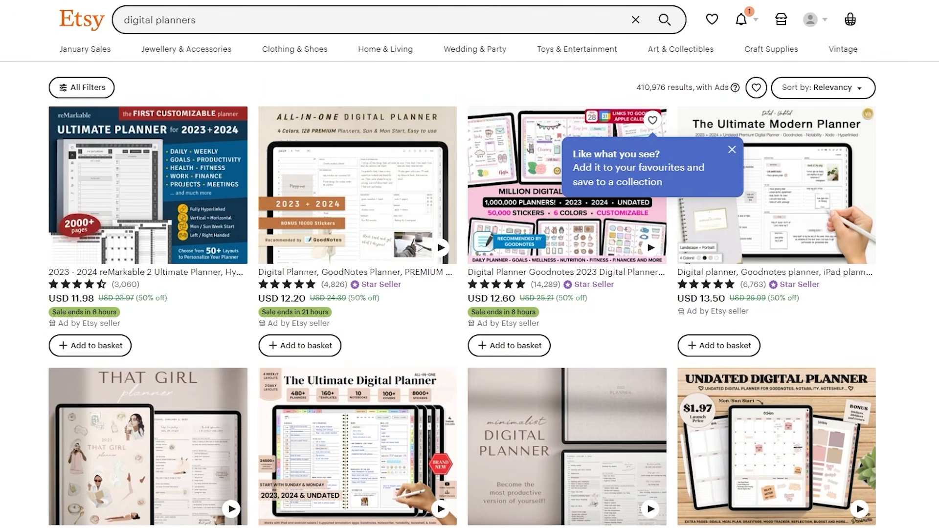